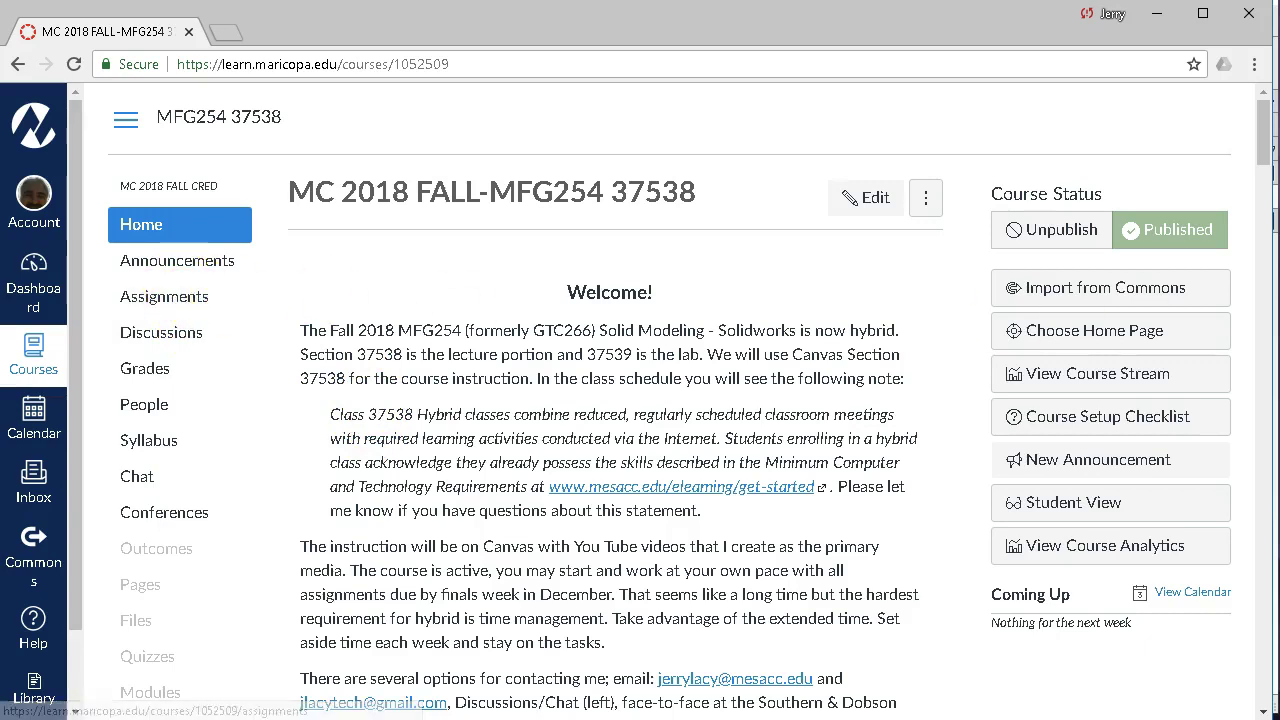
# - Skim the MFG254 course home page's setup and get-started sections, and open the course's assignments list
pyautogui.moveTo(1270, 127); pyautogui.dragTo(1263, 262)
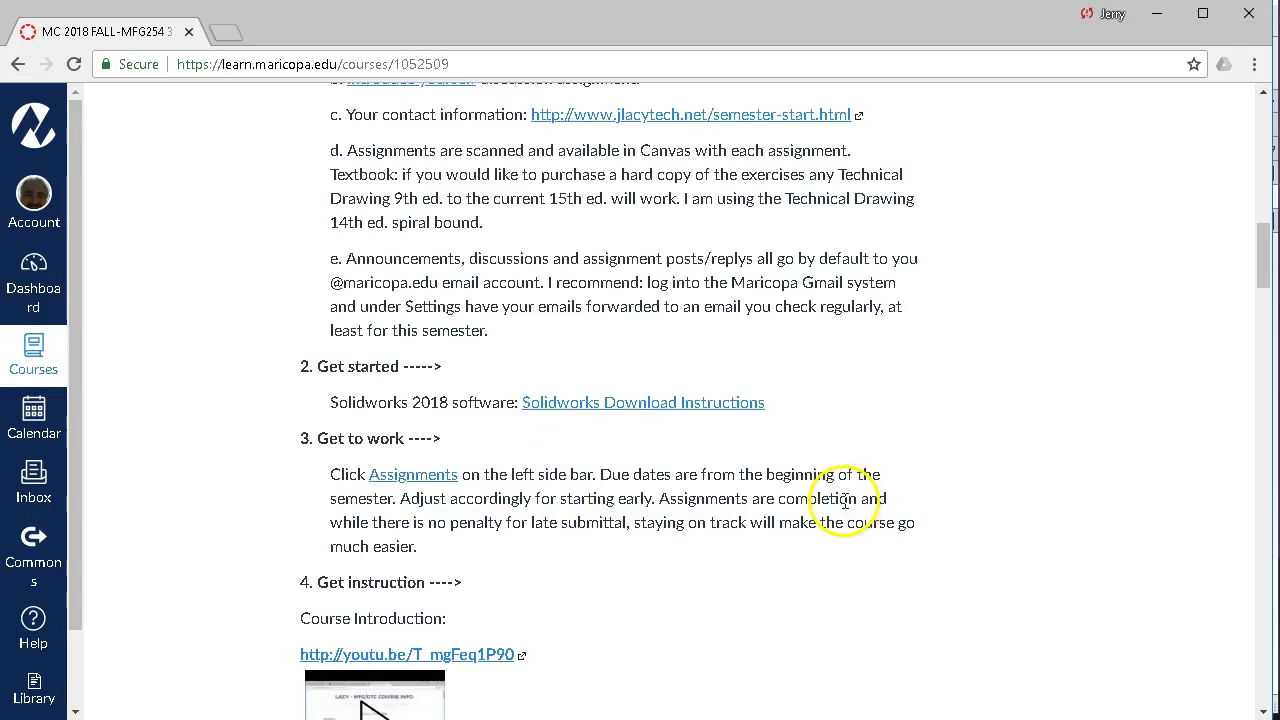
pyautogui.moveTo(1263, 263); pyautogui.dragTo(1264, 110)
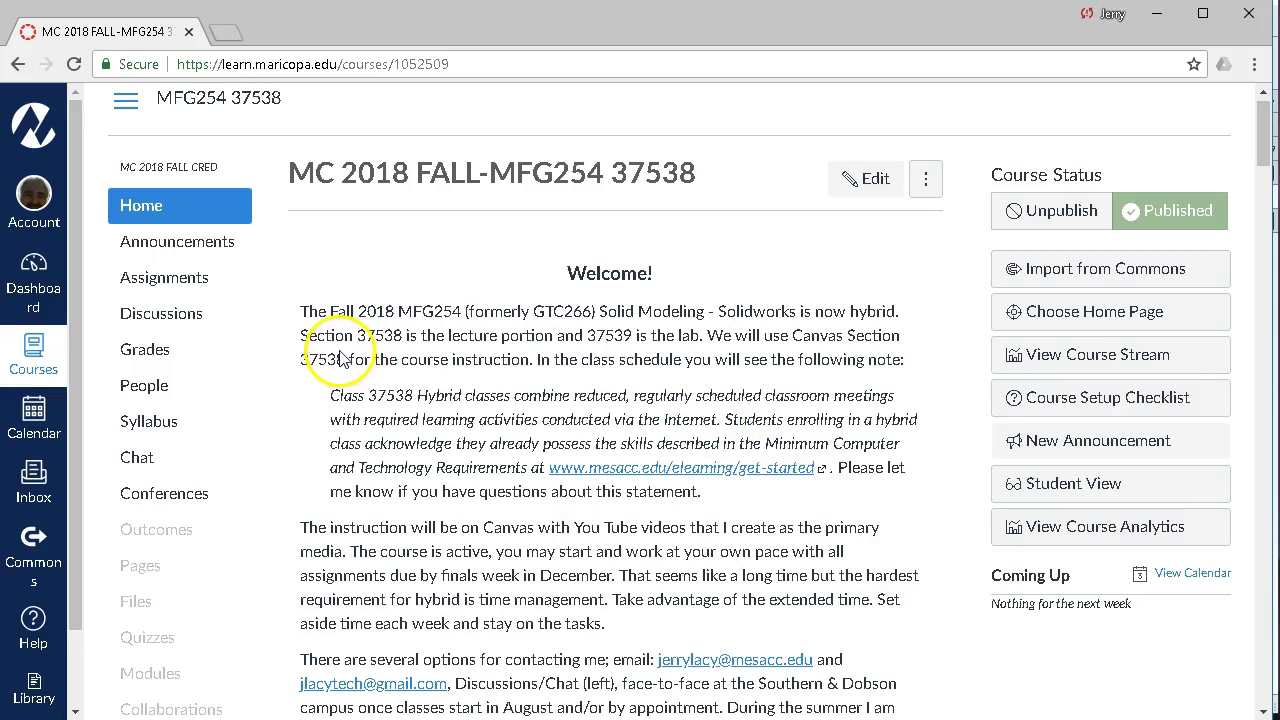
pyautogui.click(182, 285)
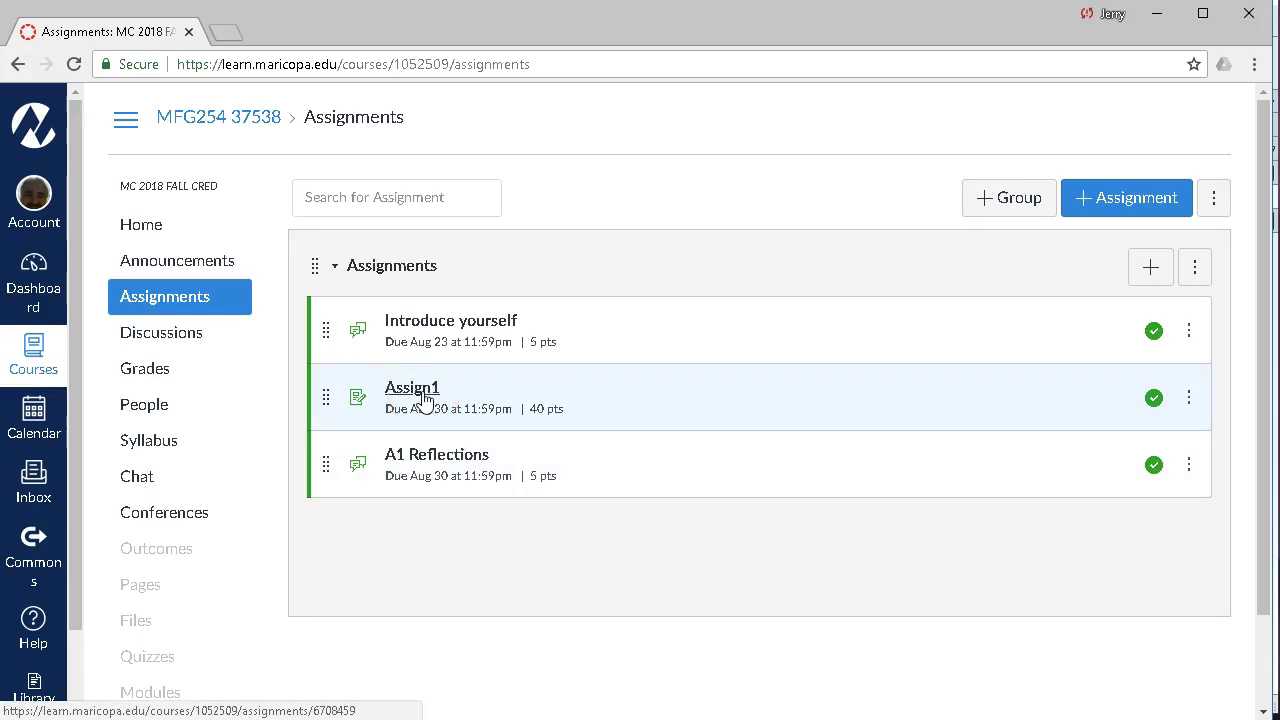
# - Open the Assign1 assignment from the course's assignments list
pyautogui.click(457, 452)
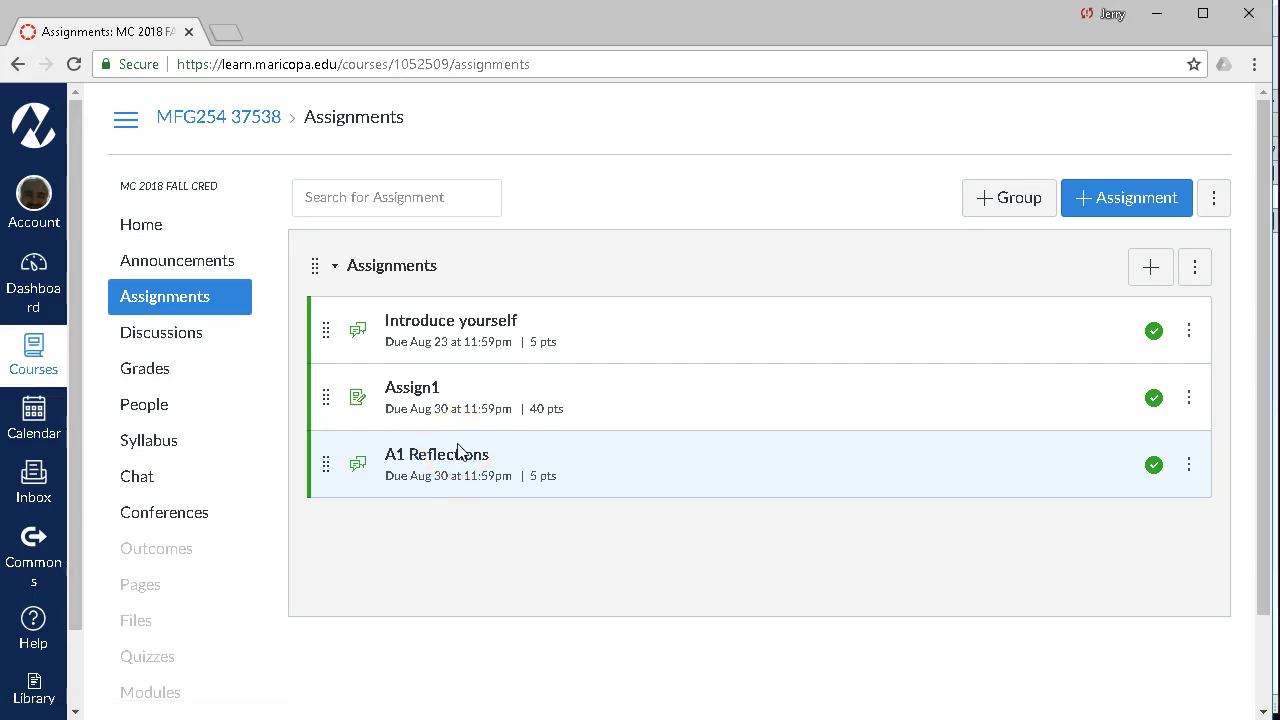
pyautogui.click(421, 396)
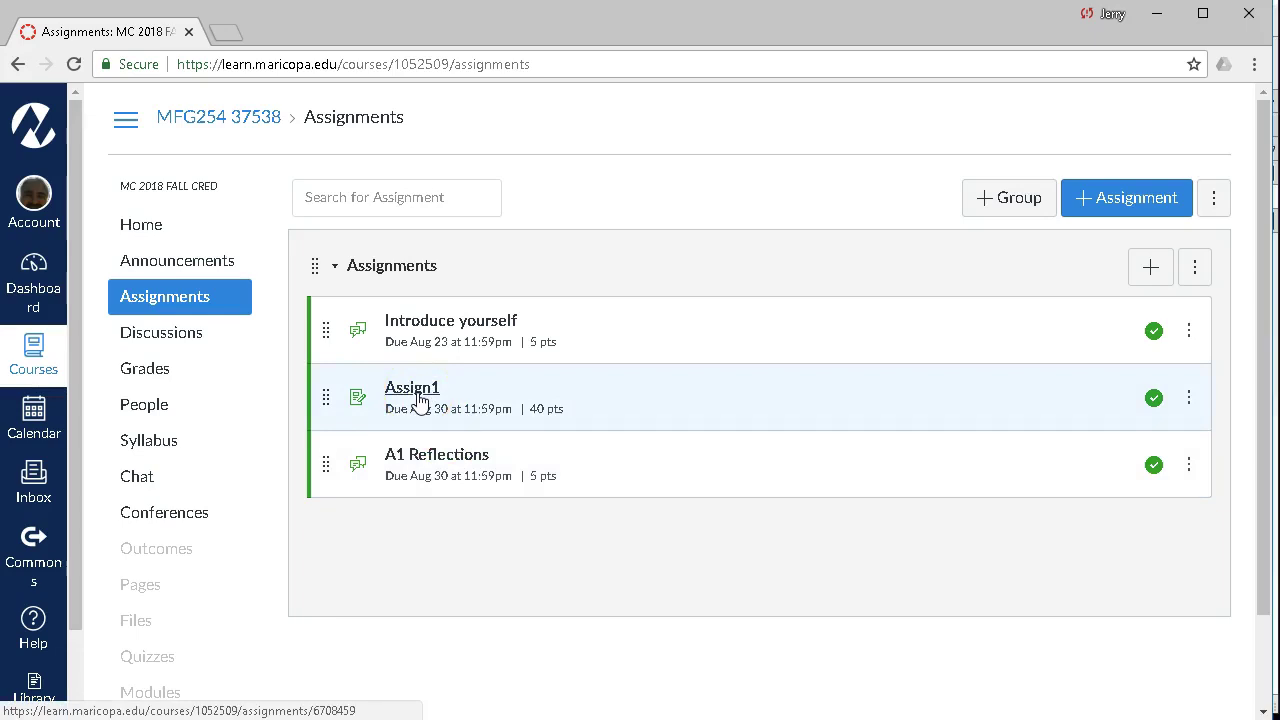
pyautogui.click(419, 397)
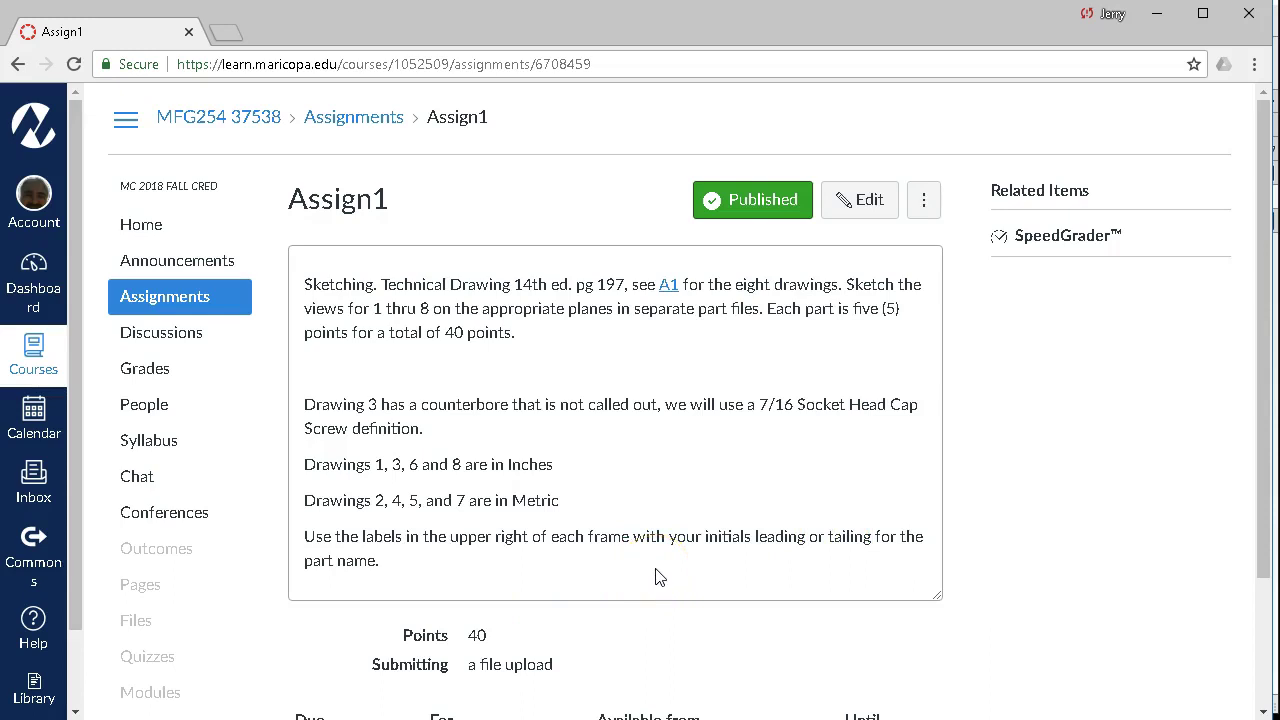
# - Read through the Assign1 instructions and due date, and open the linked A1 page of drawings
pyautogui.scroll(-1, 665, 570)
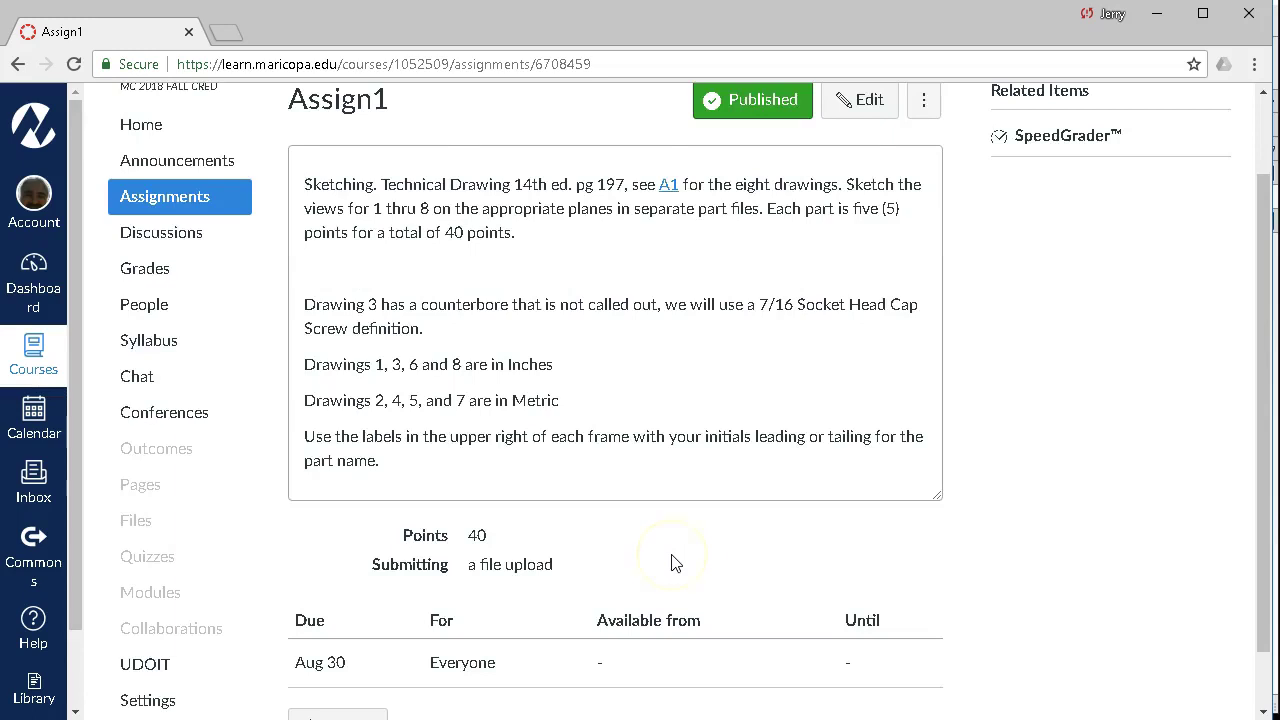
pyautogui.scroll(-1, 675, 563)
pyautogui.scroll(2, 673, 556)
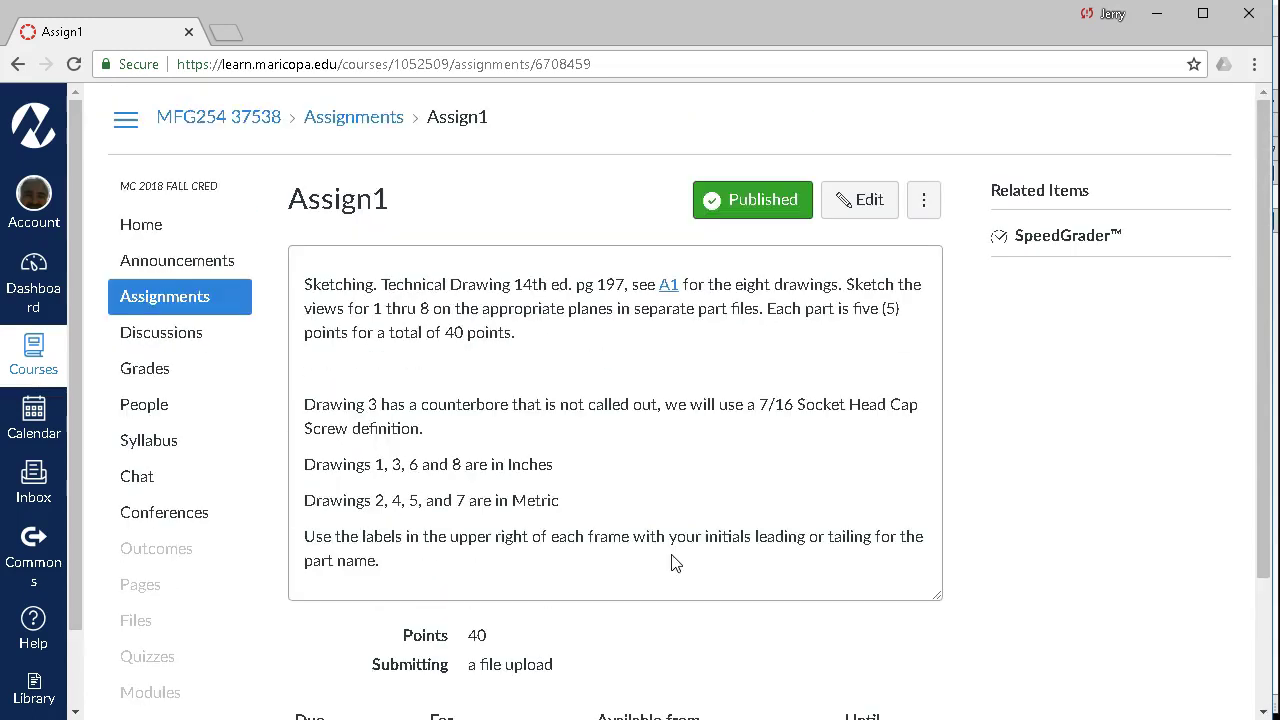
pyautogui.click(670, 286)
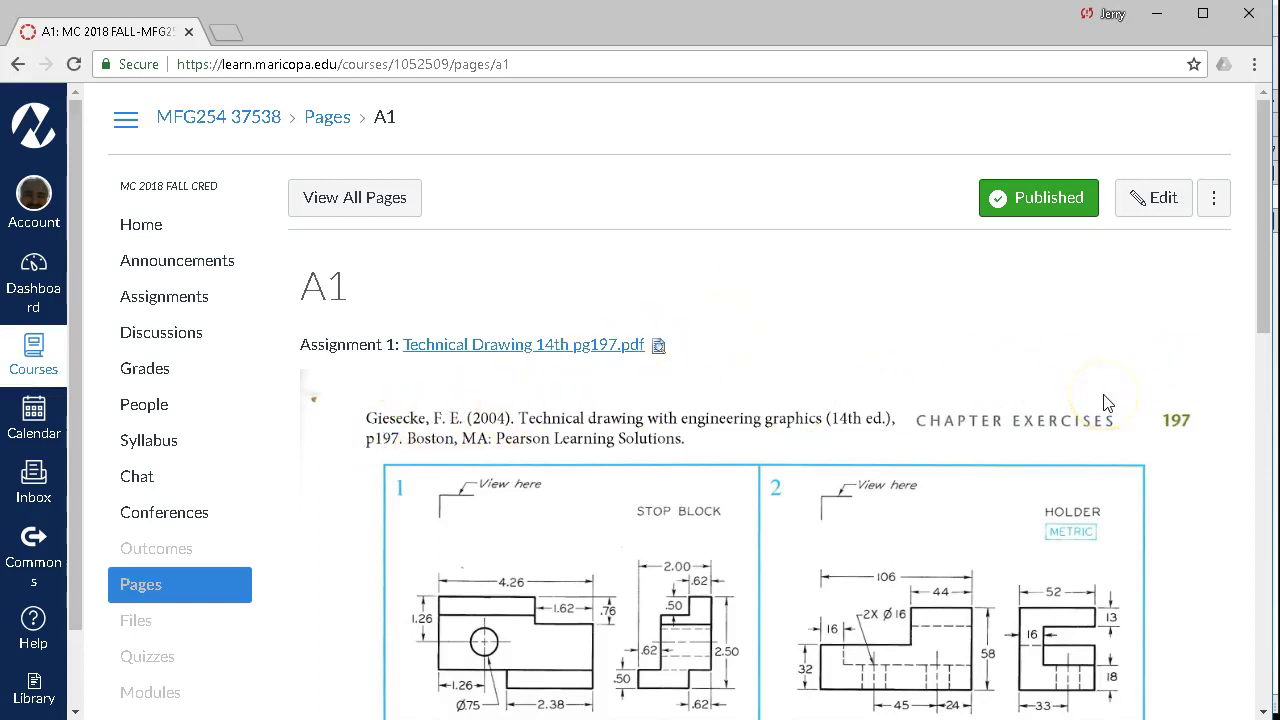
# - Examine the eight exercise drawings on the A1 page, from the Stop Block down to the Bracket
pyautogui.scroll(-1, 1180, 437)
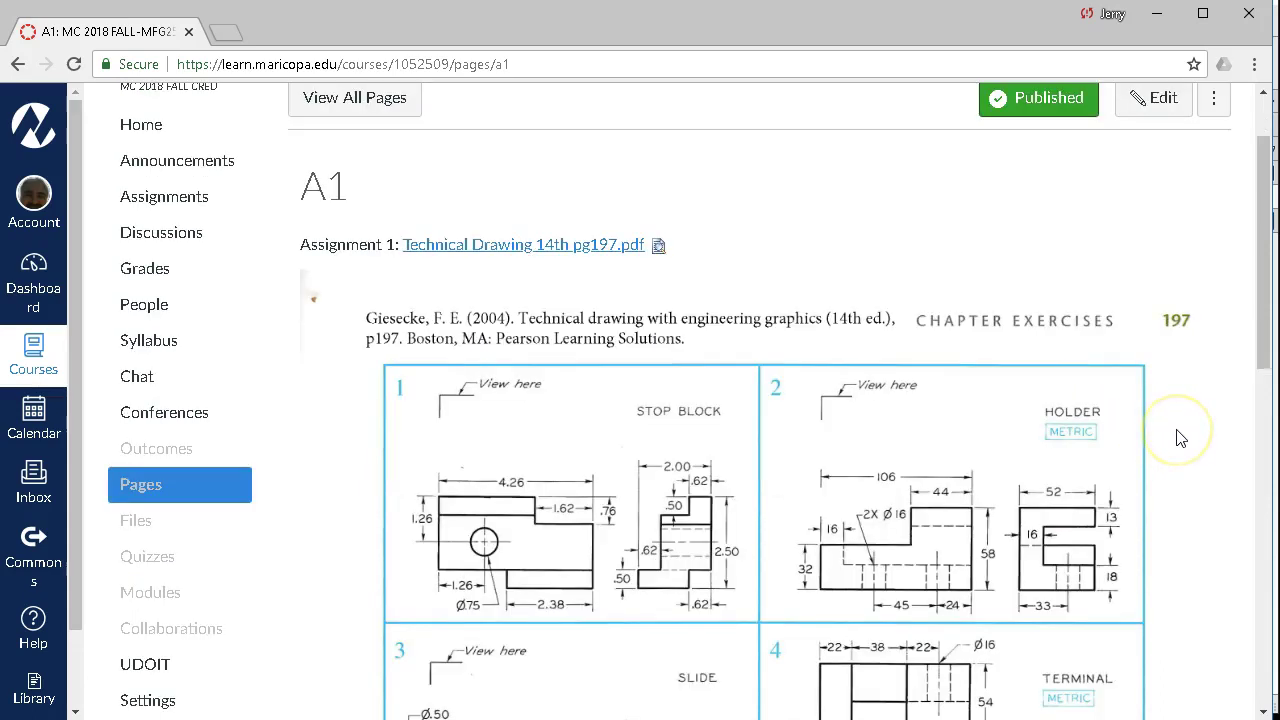
pyautogui.scroll(-1, 1180, 437)
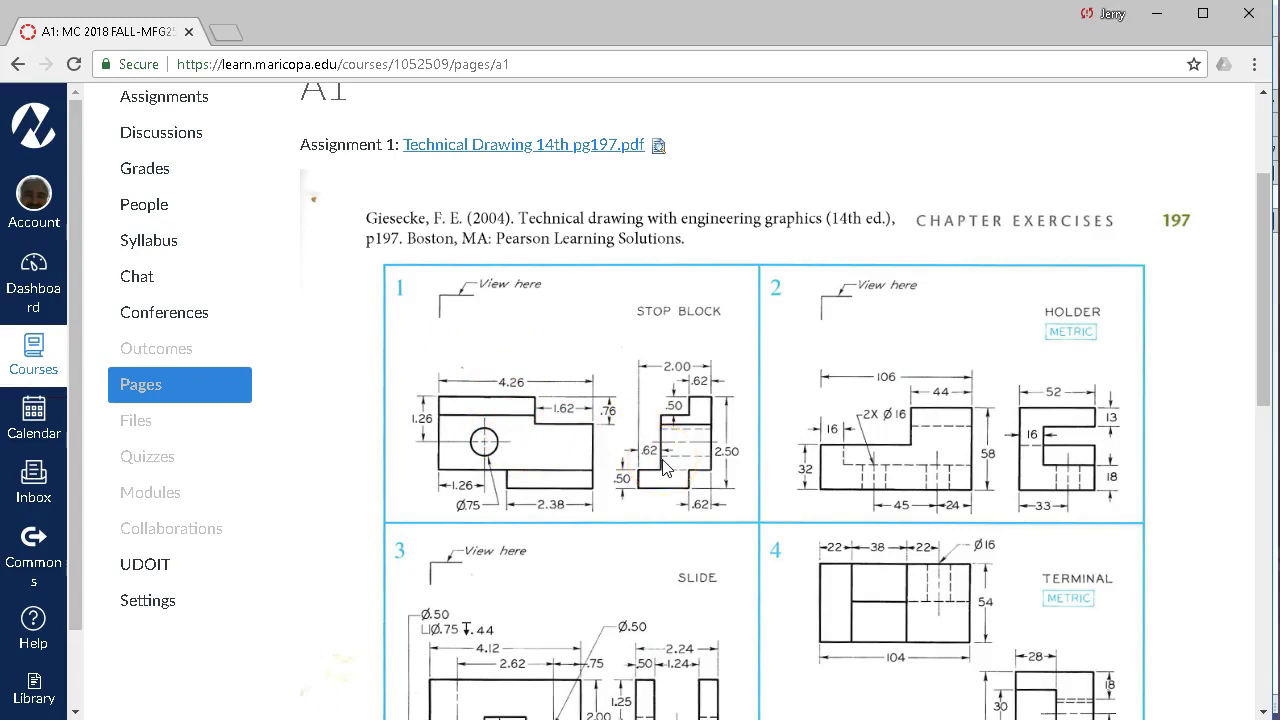
pyautogui.scroll(-1, 690, 478)
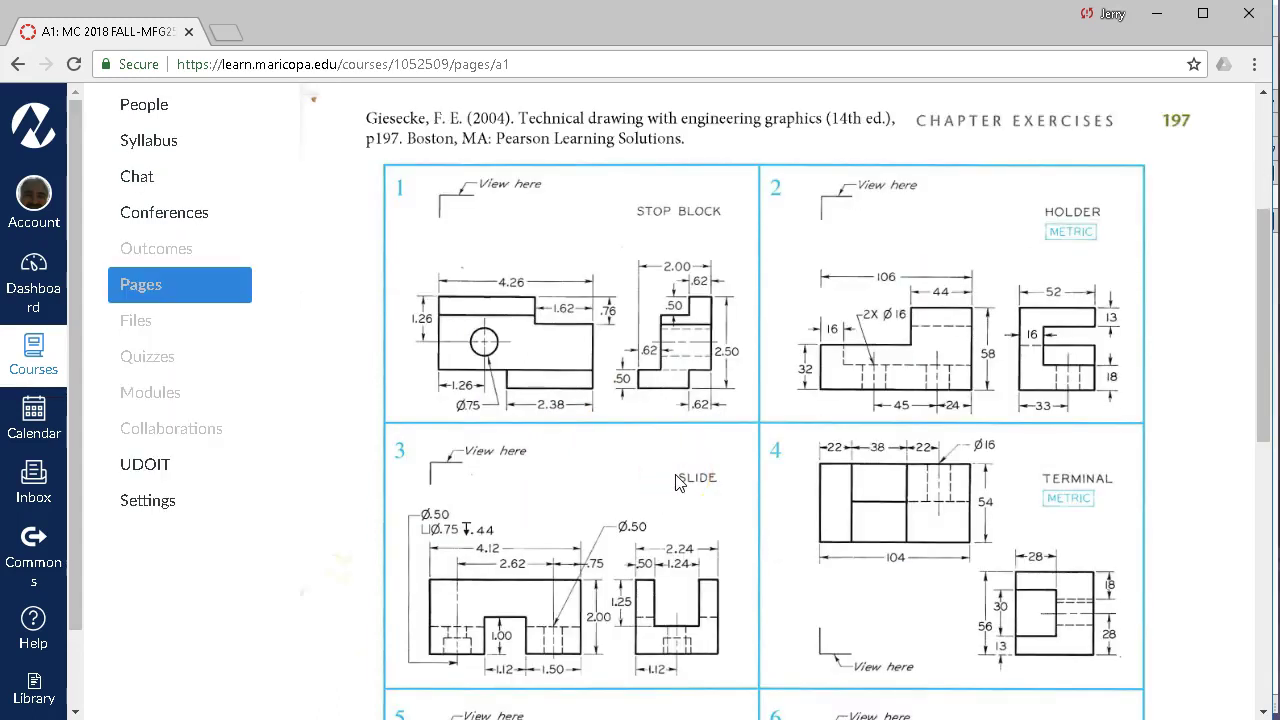
pyautogui.scroll(-1, 683, 483)
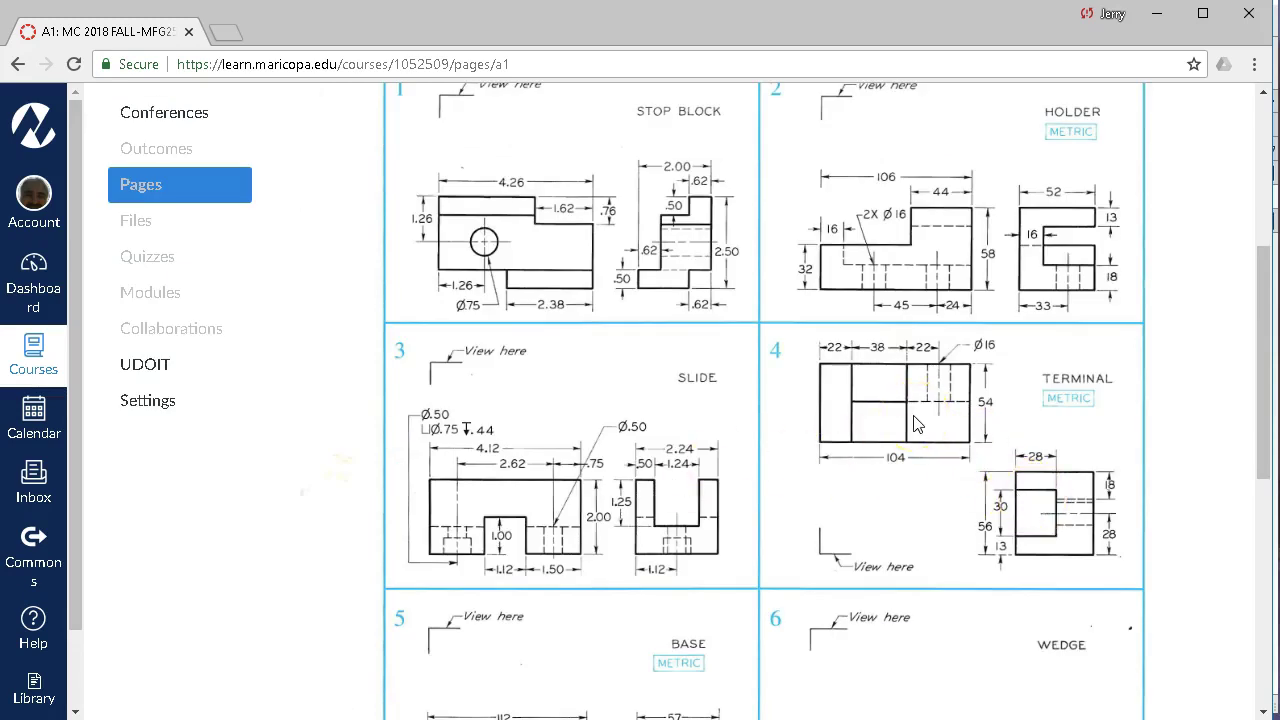
pyautogui.scroll(-3, 913, 424)
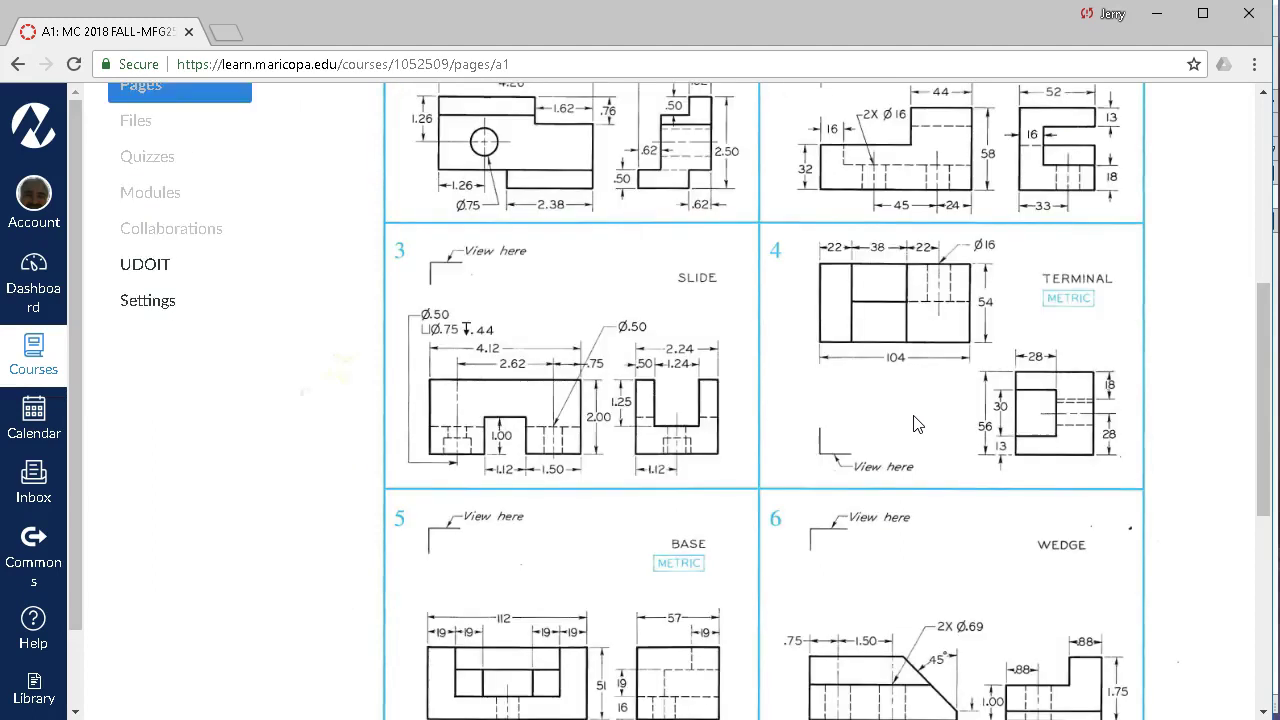
pyautogui.scroll(-1, 913, 424)
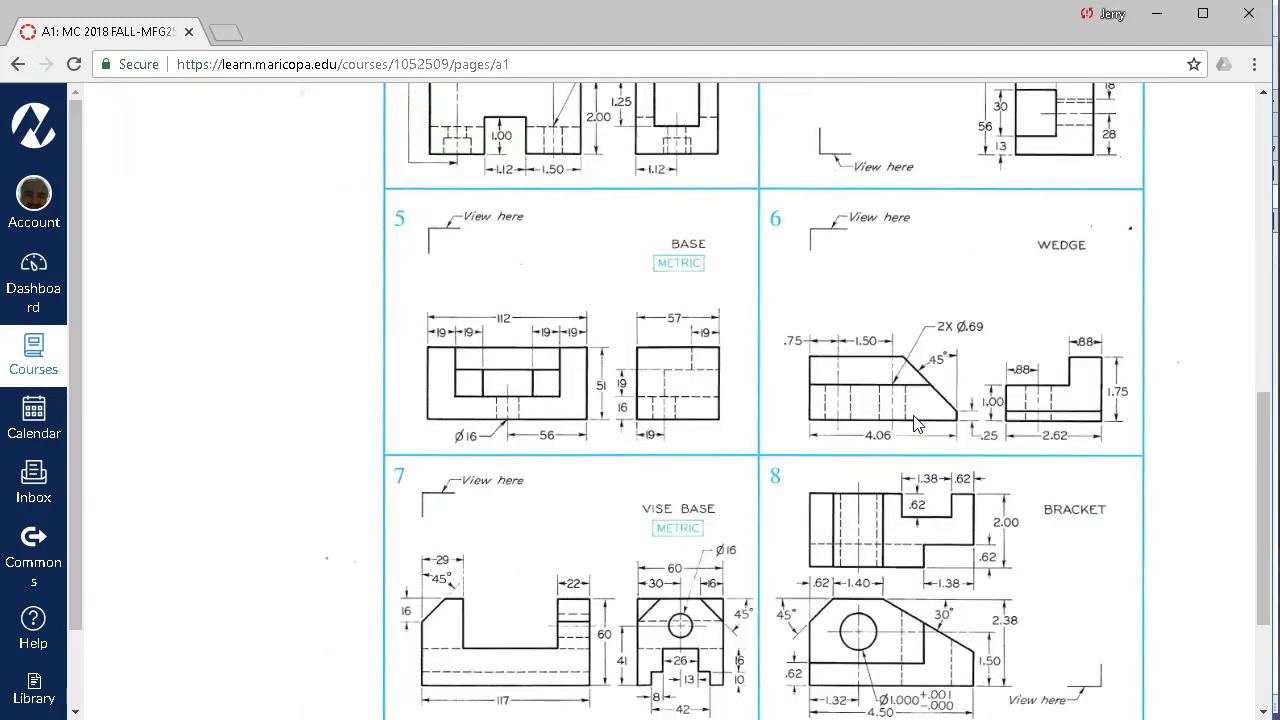
pyautogui.scroll(-1, 913, 424)
pyautogui.click(897, 428)
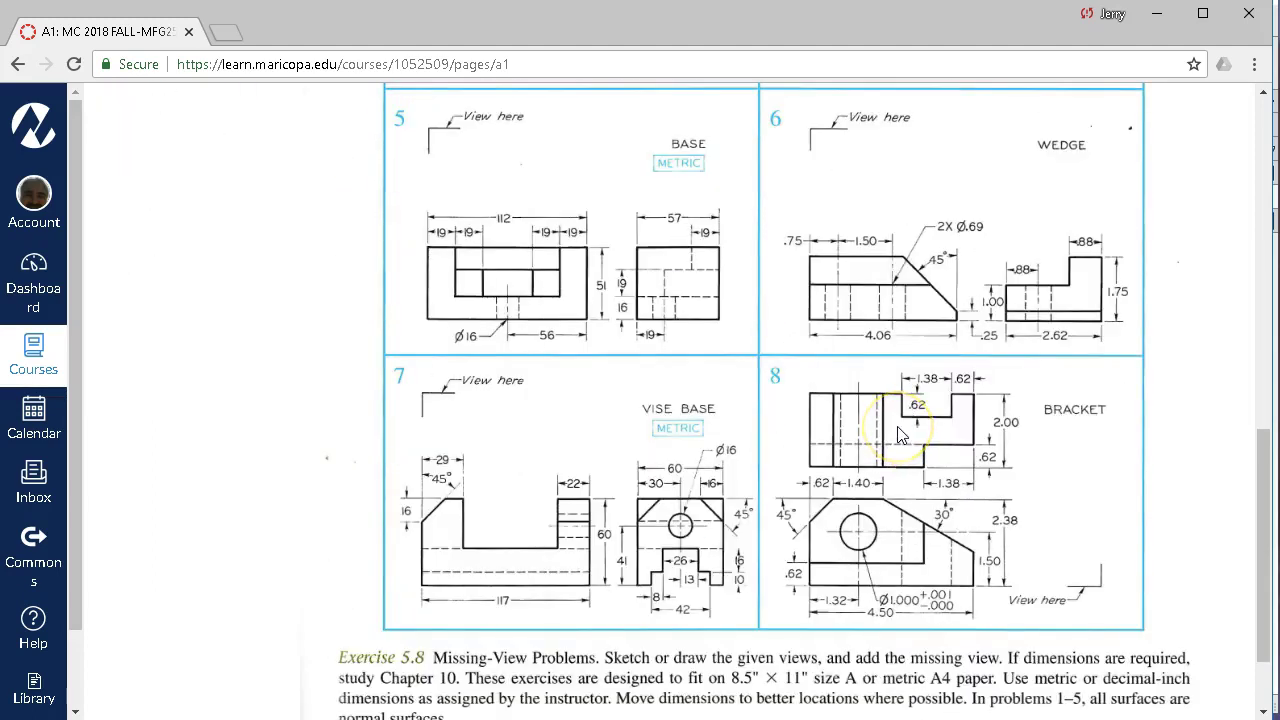
pyautogui.moveTo(972, 481); pyautogui.dragTo(1055, 559)
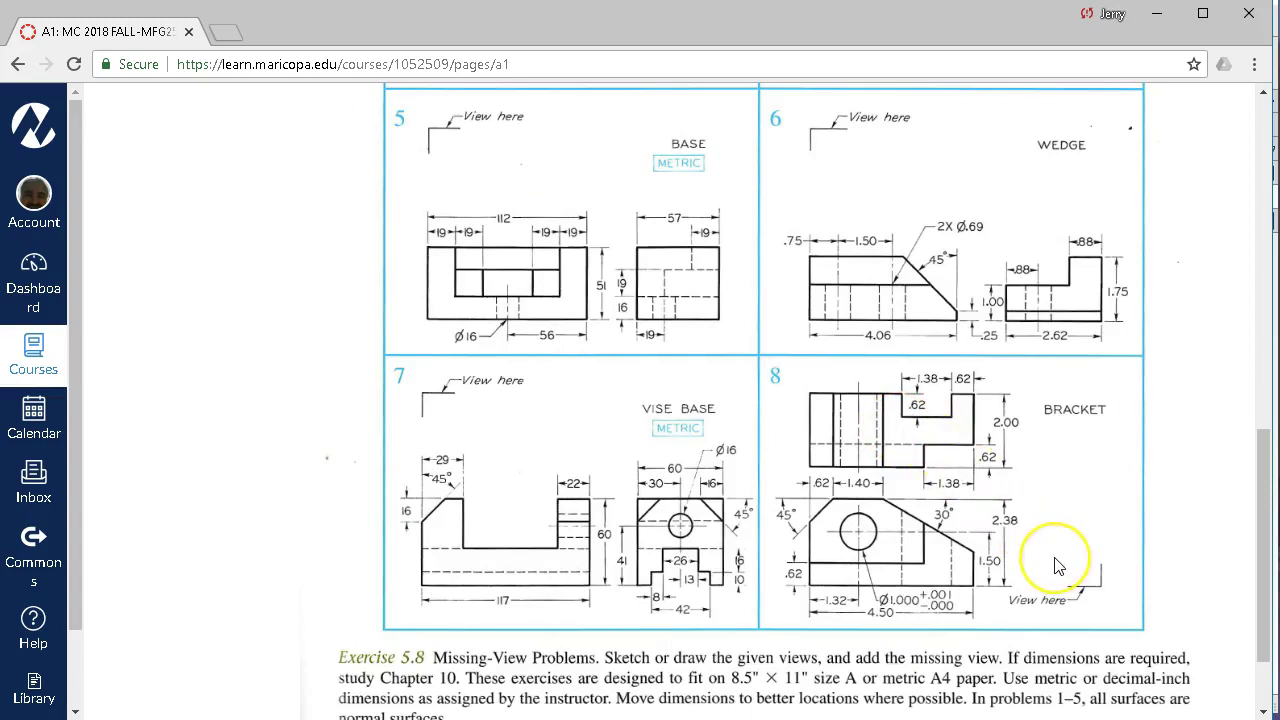
pyautogui.click(1025, 545)
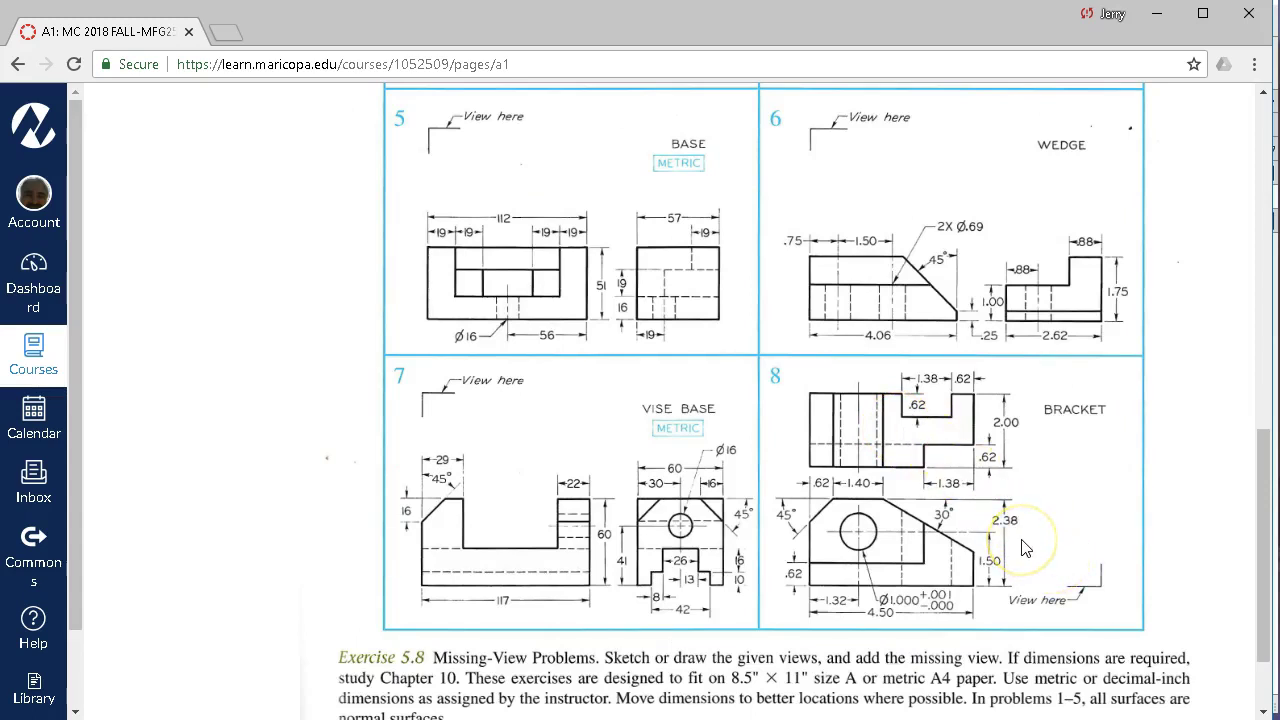
pyautogui.moveTo(1025, 548)
pyautogui.mouseDown()
pyautogui.moveTo(1063, 555)
pyautogui.moveTo(1068, 571)
pyautogui.moveTo(737, 449)
pyautogui.moveTo(520, 398)
pyautogui.moveTo(529, 423)
pyautogui.mouseUp()
# - Go back over the A1 drawings and examine the views and dimensions of Stop Block and Holder
pyautogui.scroll(3, 535, 426)
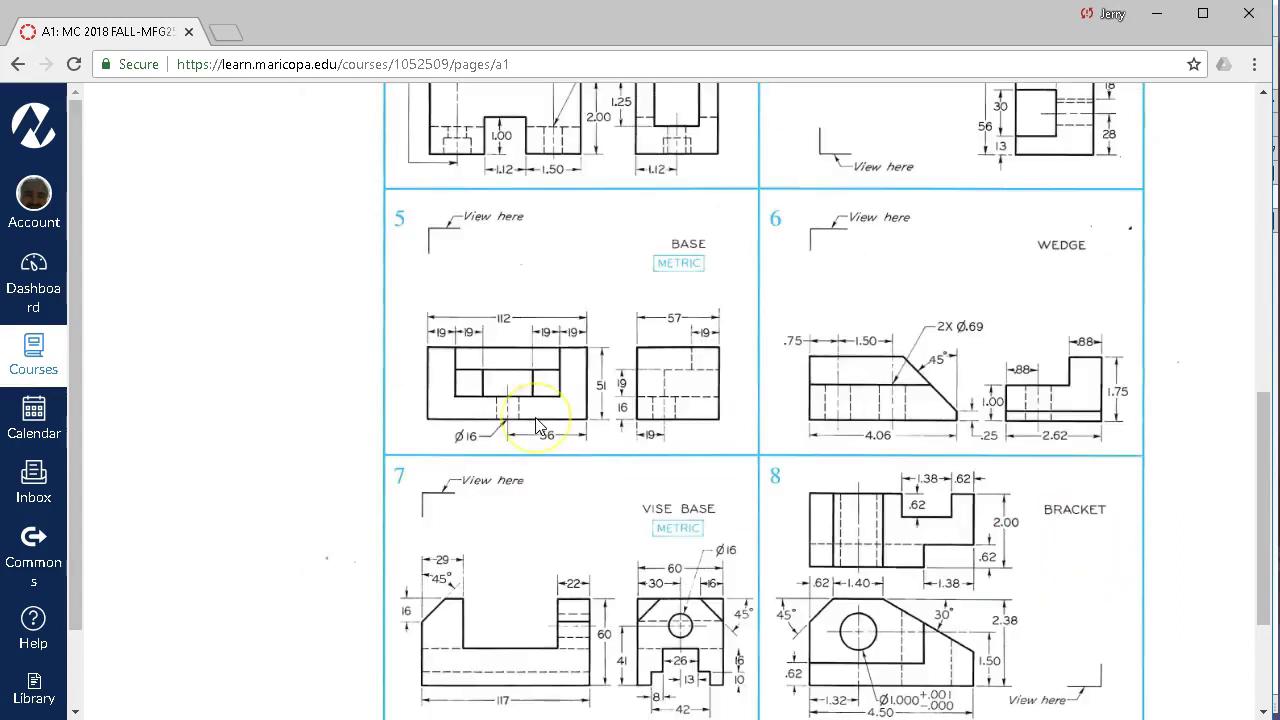
pyautogui.scroll(3, 535, 426)
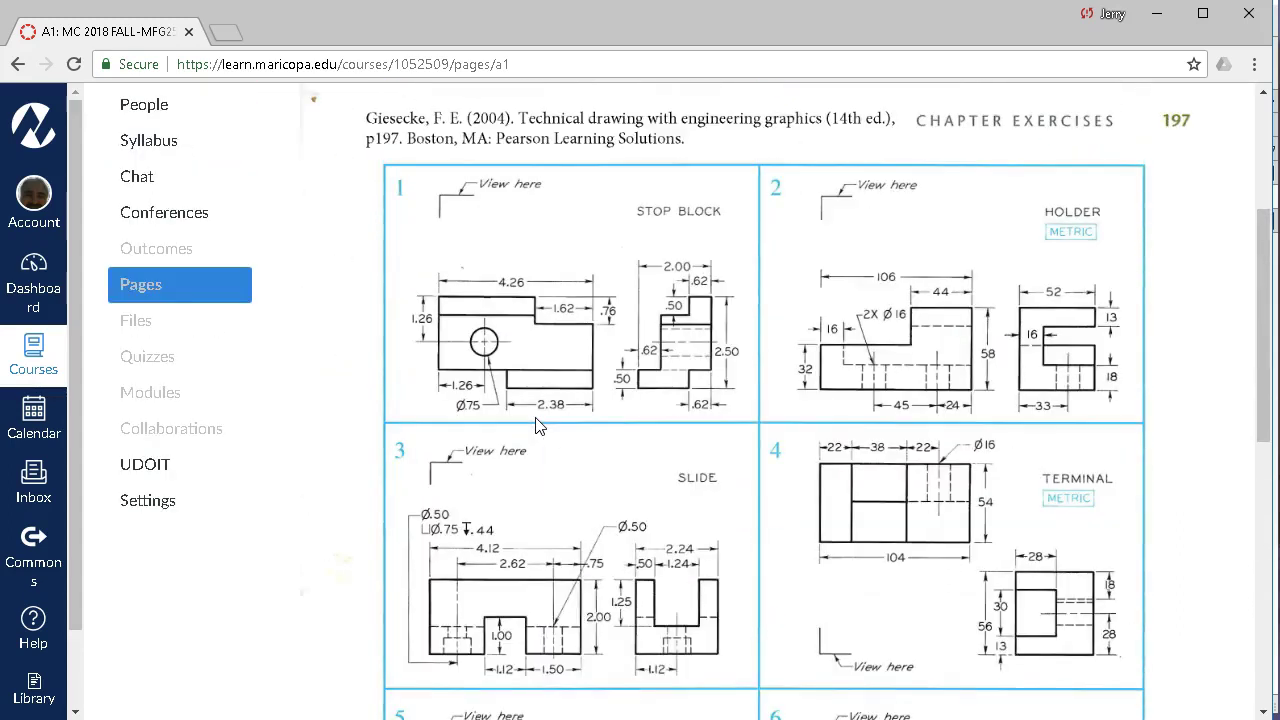
pyautogui.scroll(1, 535, 426)
pyautogui.moveTo(540, 450); pyautogui.dragTo(500, 447)
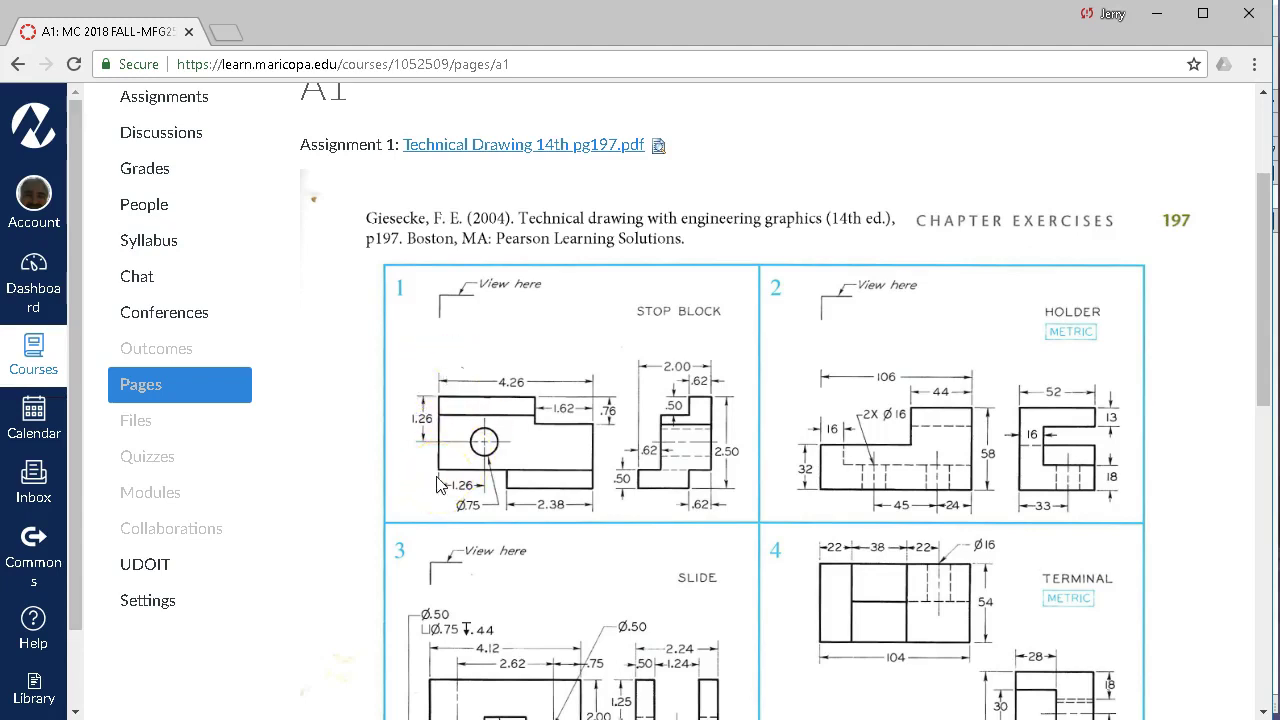
pyautogui.scroll(1, 437, 484)
pyautogui.scroll(1, 381, 315)
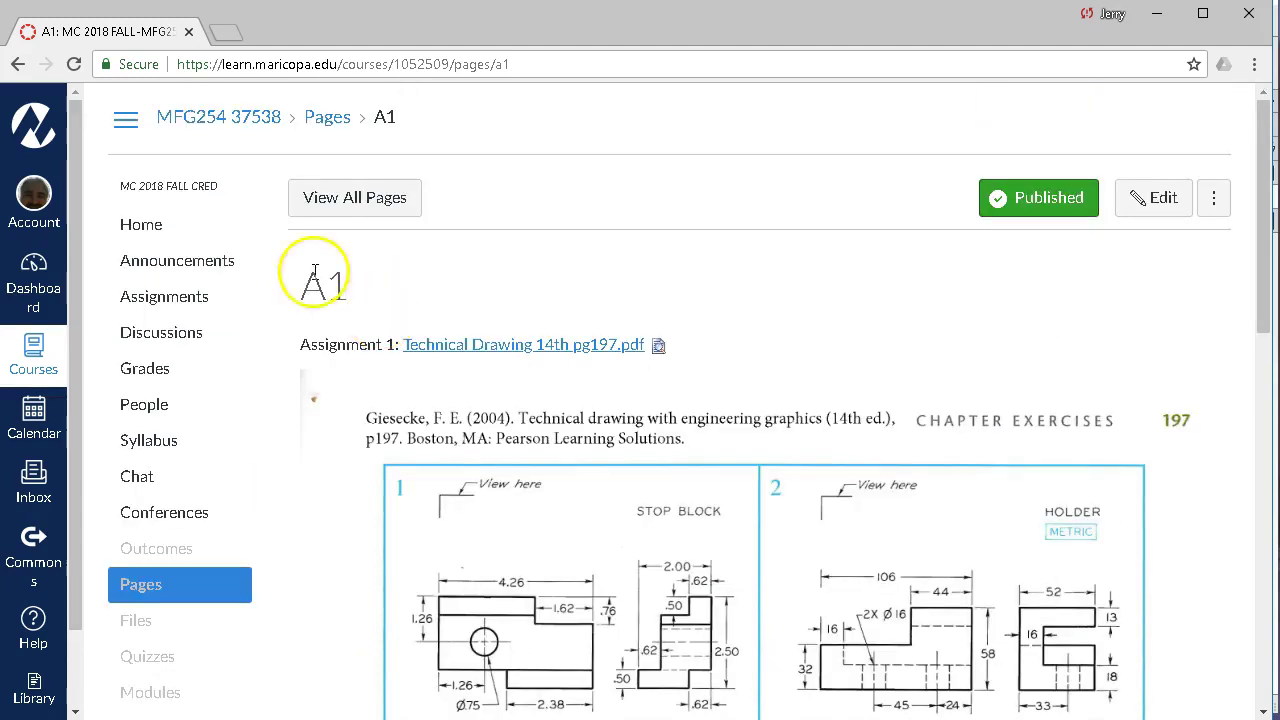
pyautogui.scroll(-1, 466, 520)
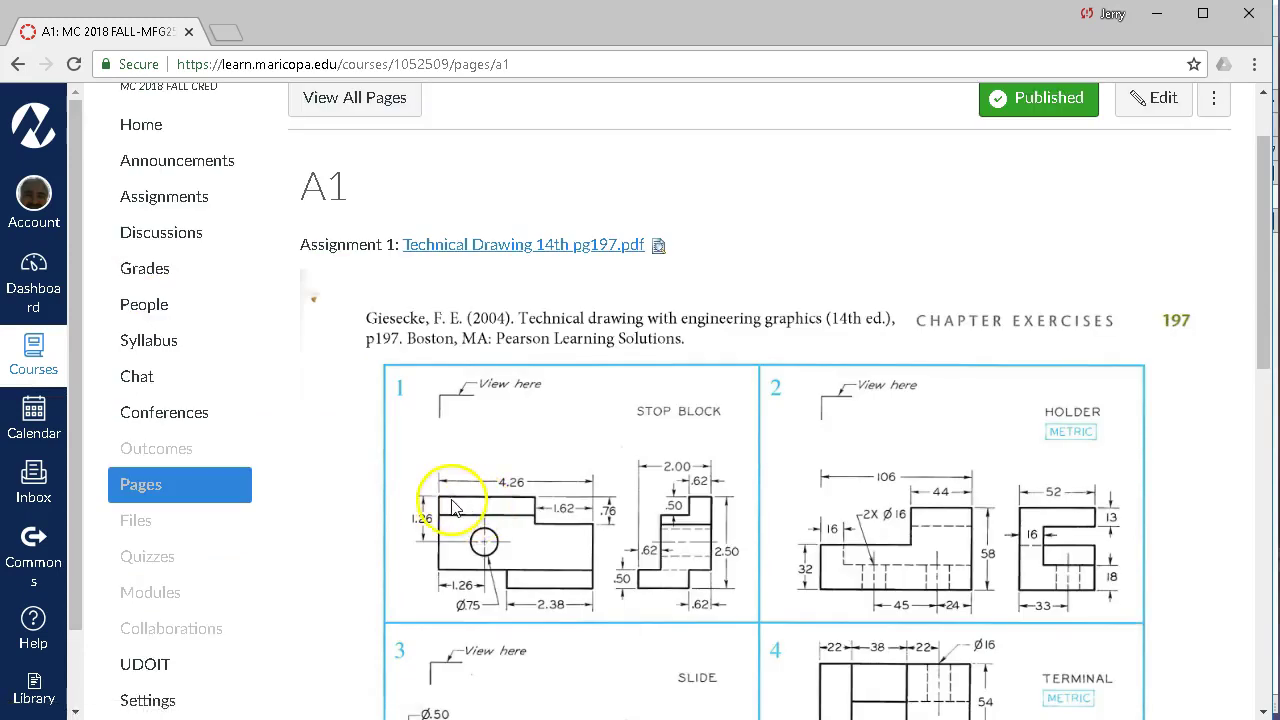
pyautogui.scroll(-1, 455, 505)
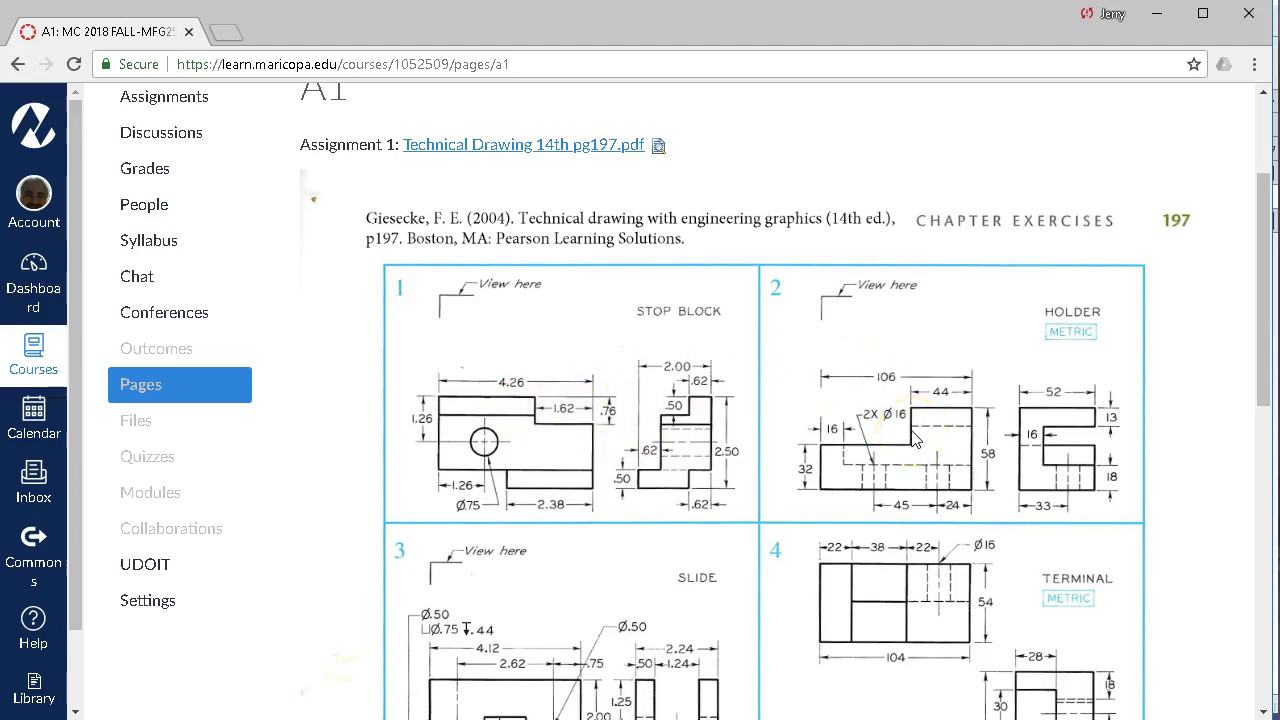
pyautogui.scroll(2, 913, 440)
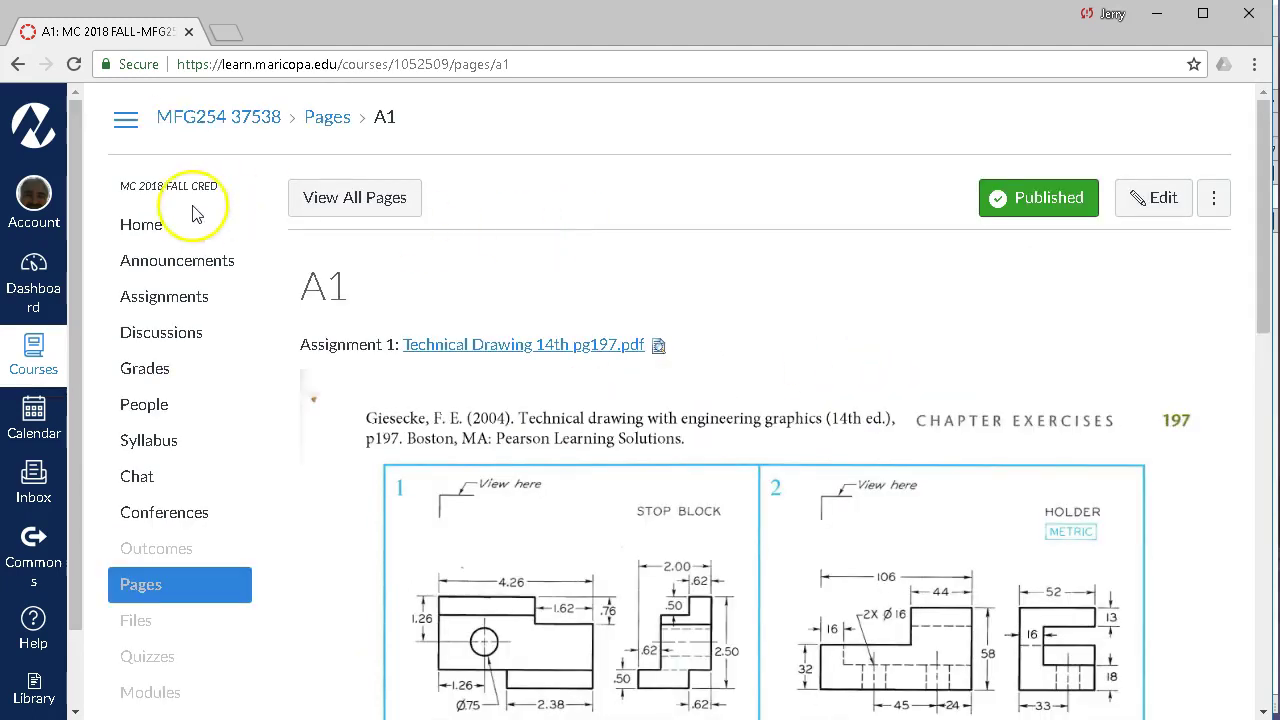
# - Return to the course home page and examine its chart of inch fractions and decimal equivalents
pyautogui.click(150, 225)
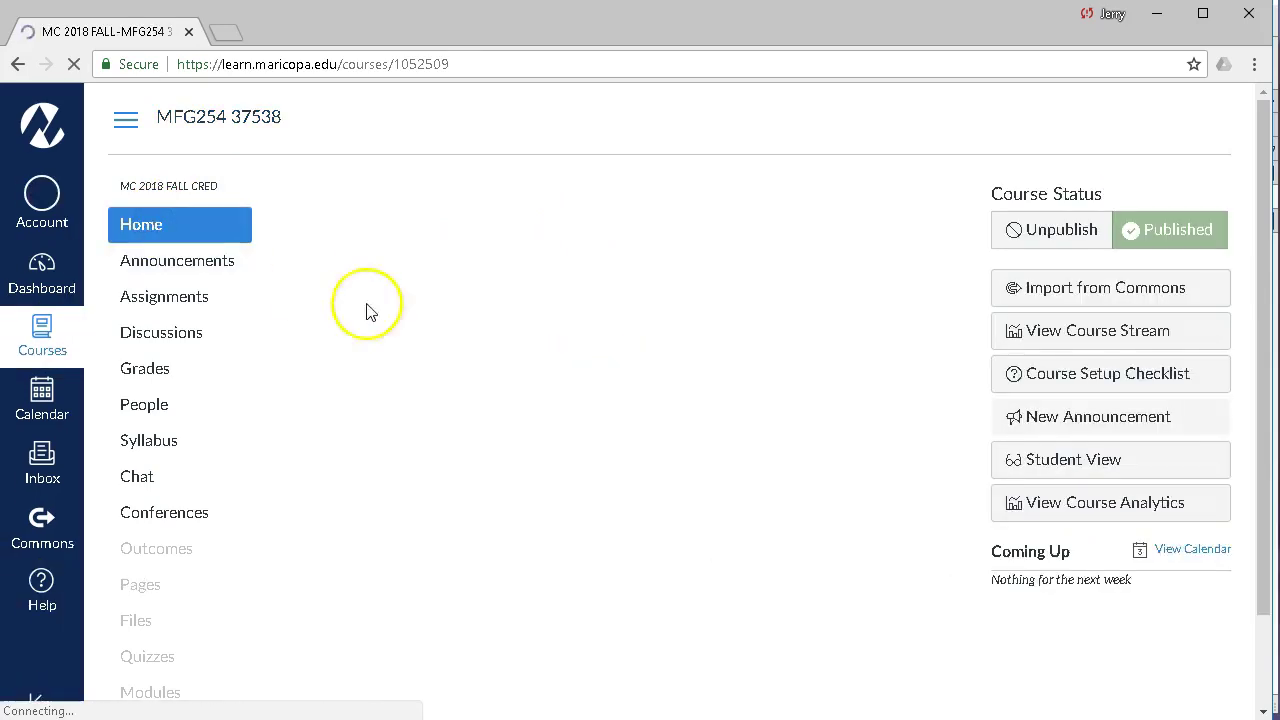
pyautogui.moveTo(1257, 129); pyautogui.dragTo(1237, 234)
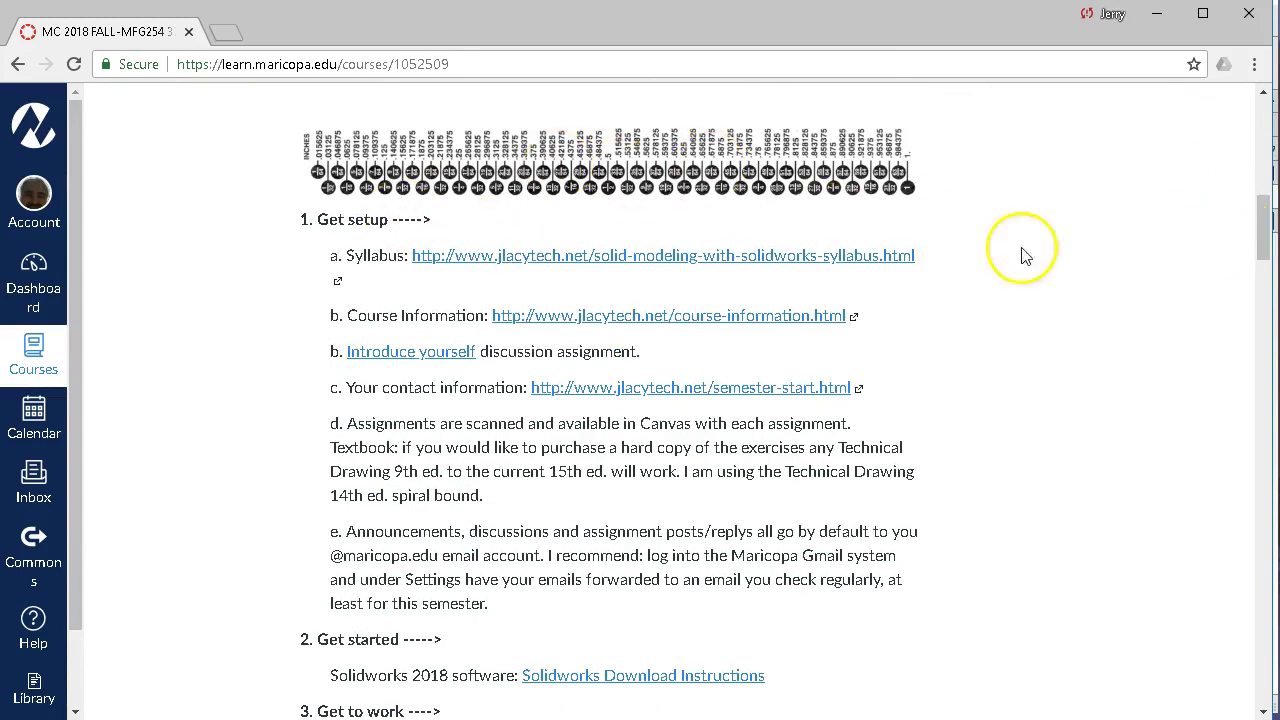
pyautogui.moveTo(1262, 228); pyautogui.dragTo(994, 512)
pyautogui.scroll(-2, 994, 514)
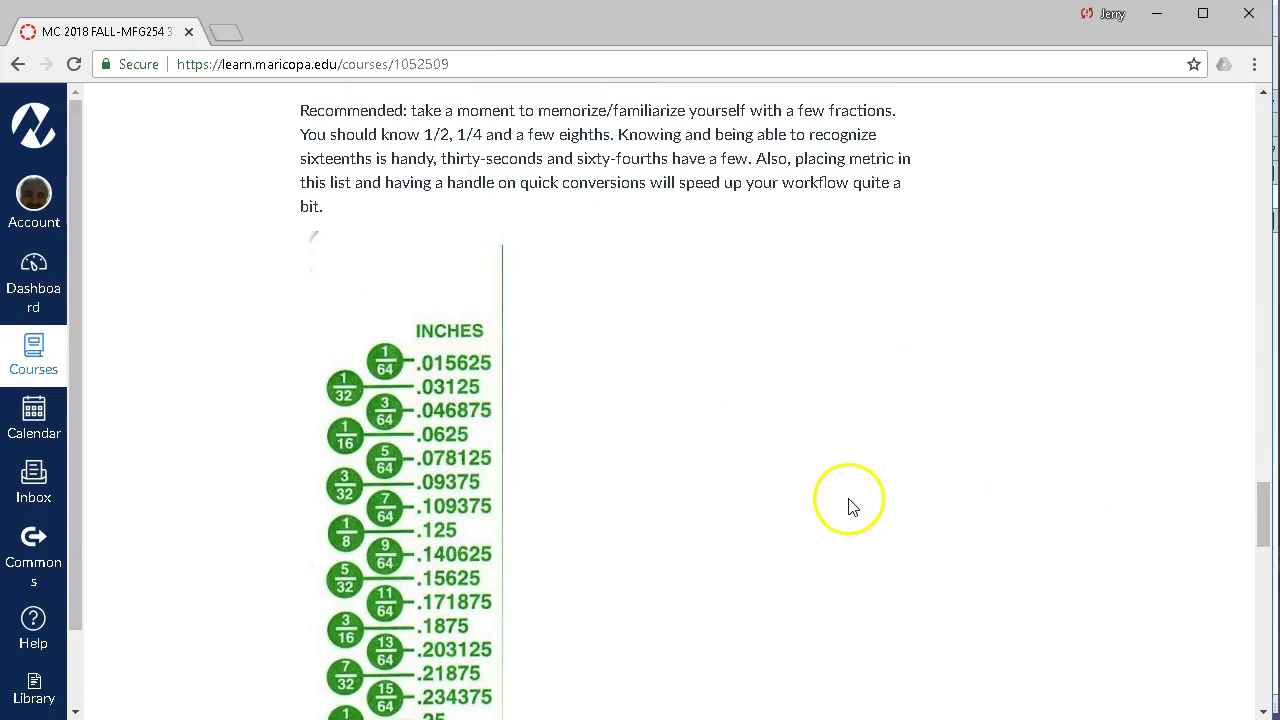
pyautogui.scroll(-1, 602, 466)
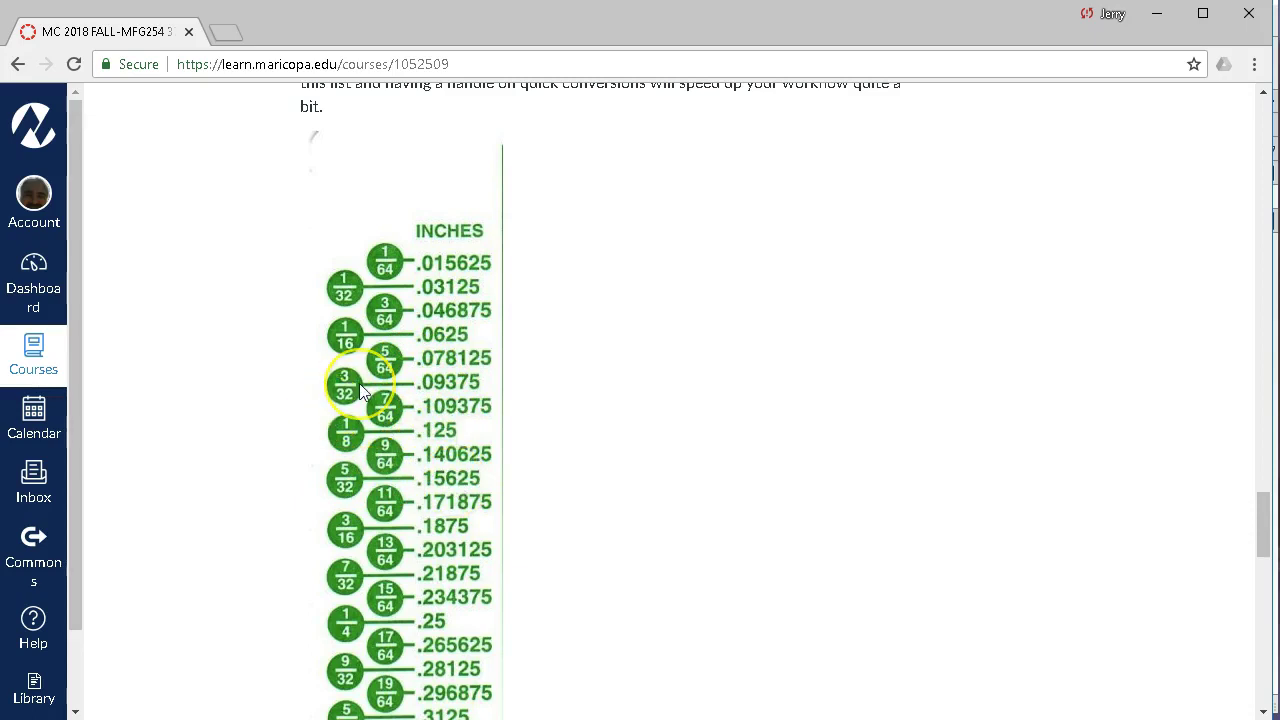
pyautogui.scroll(-1, 345, 400)
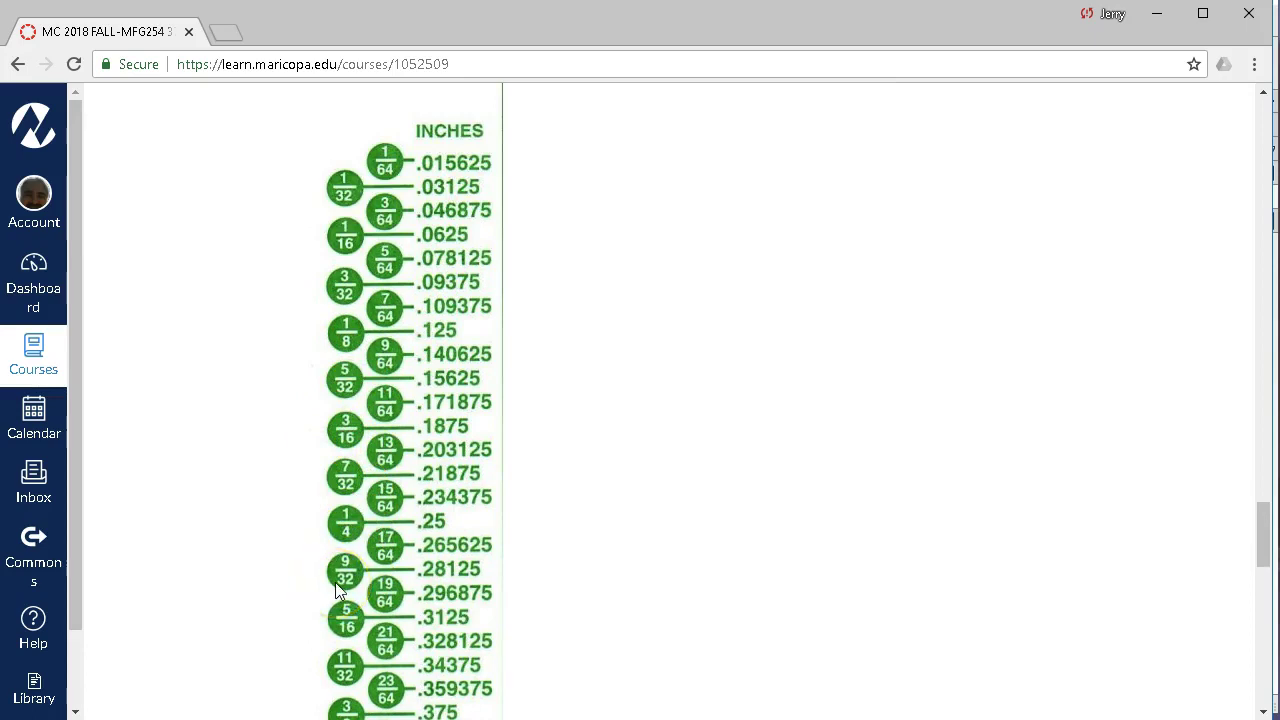
pyautogui.scroll(-1, 346, 614)
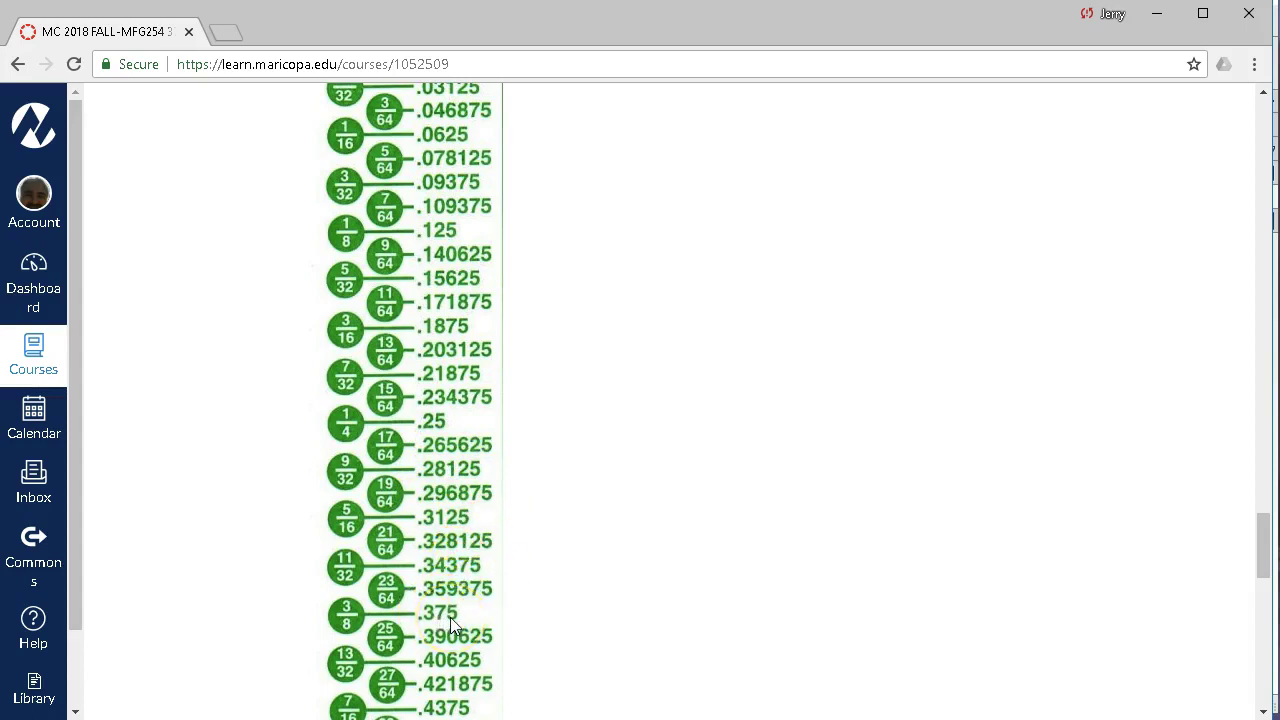
pyautogui.scroll(3, 450, 617)
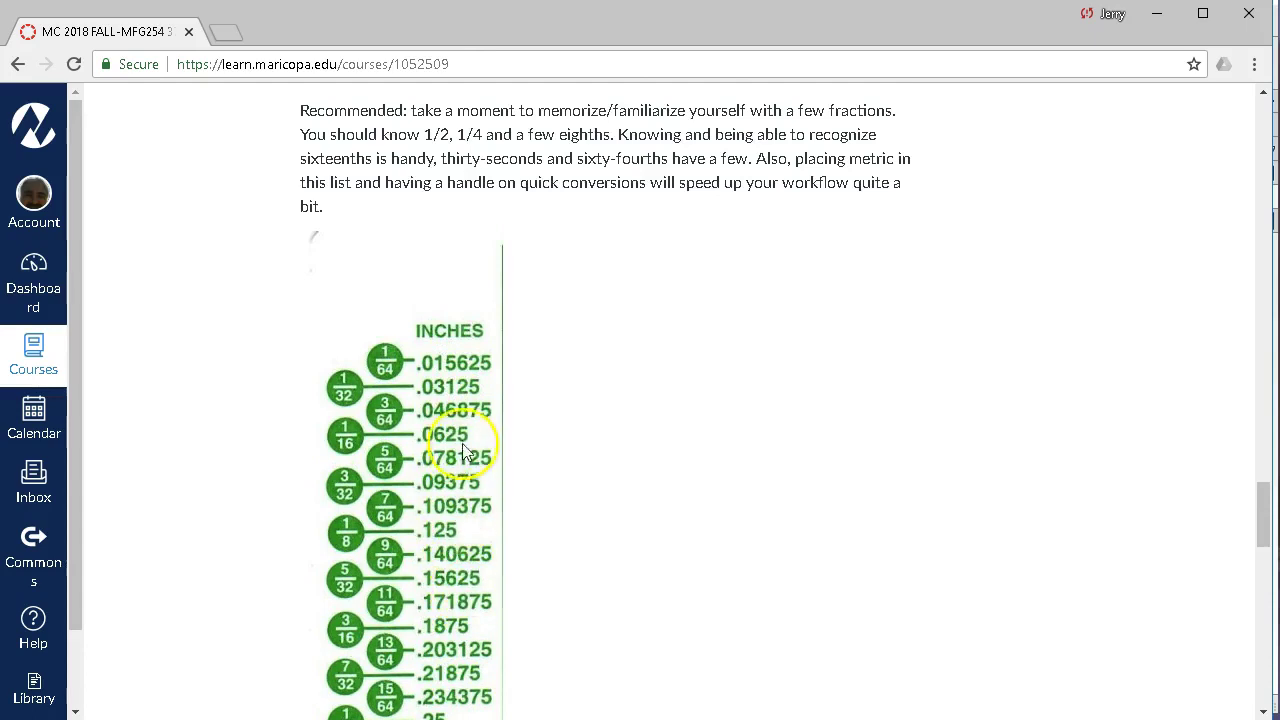
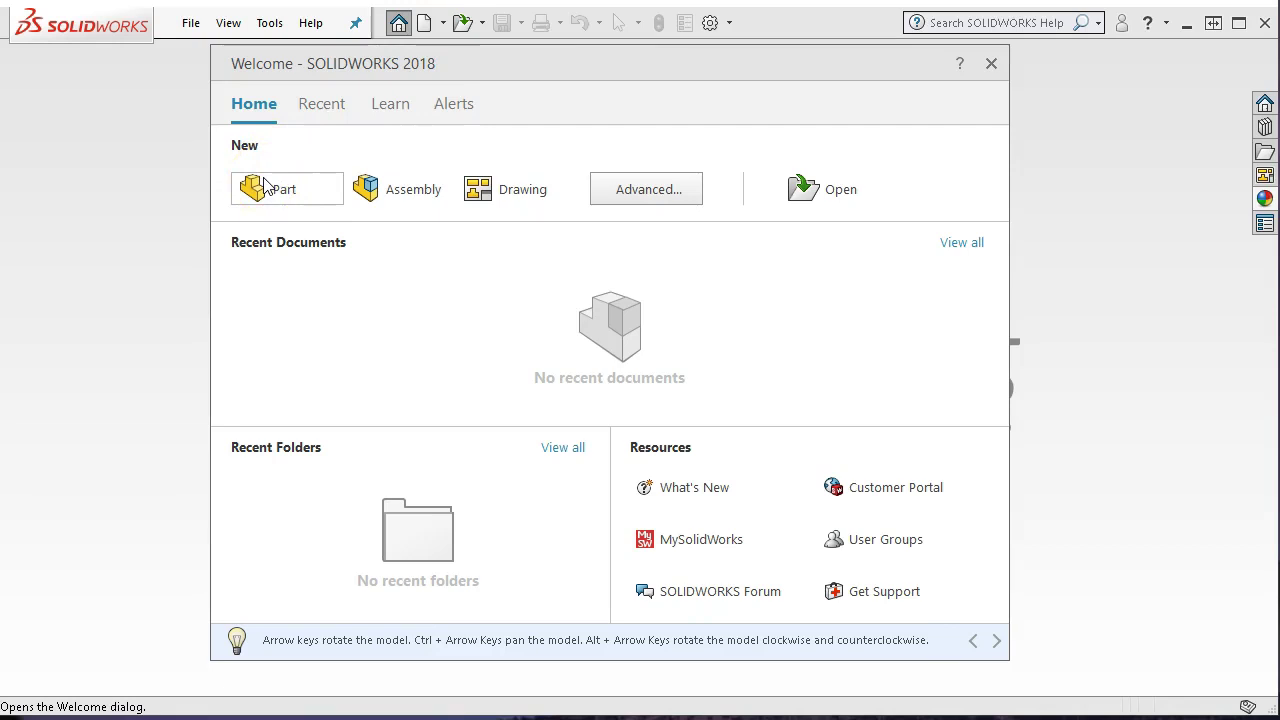
# - Examine the Part, Assembly and Drawing templates offered for an advanced new document without creating one
pyautogui.click(265, 185)
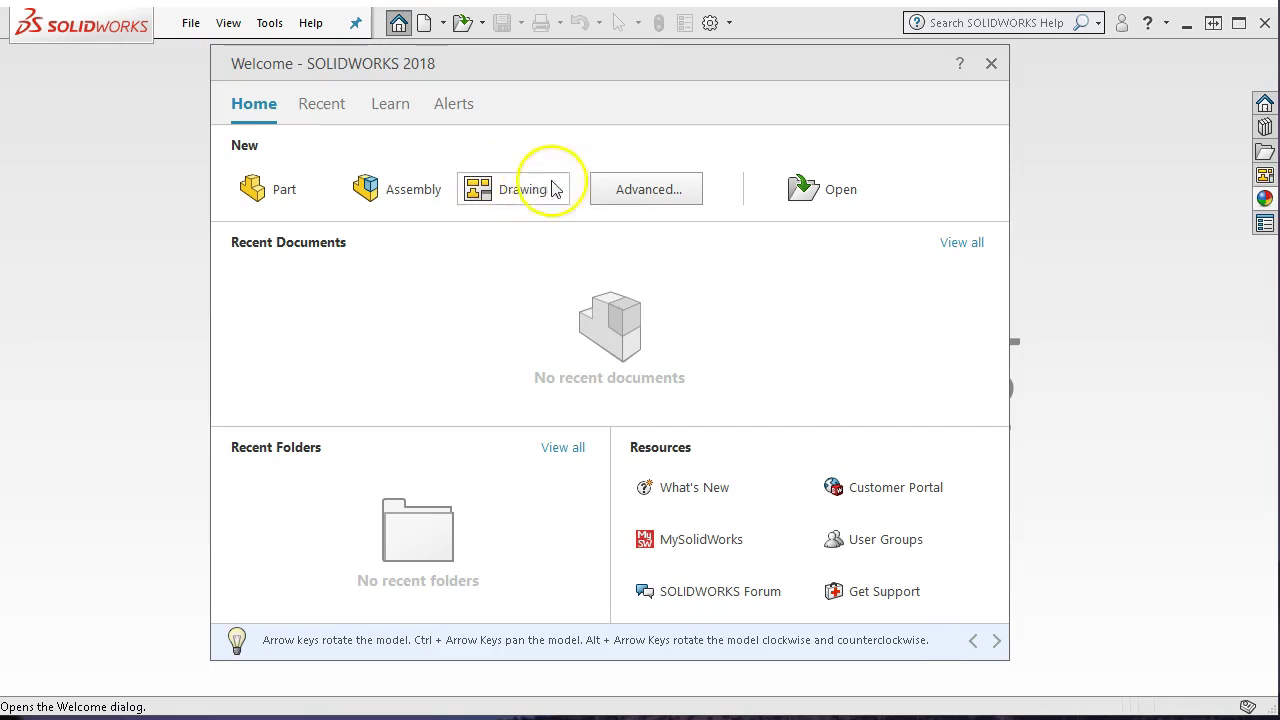
pyautogui.click(627, 192)
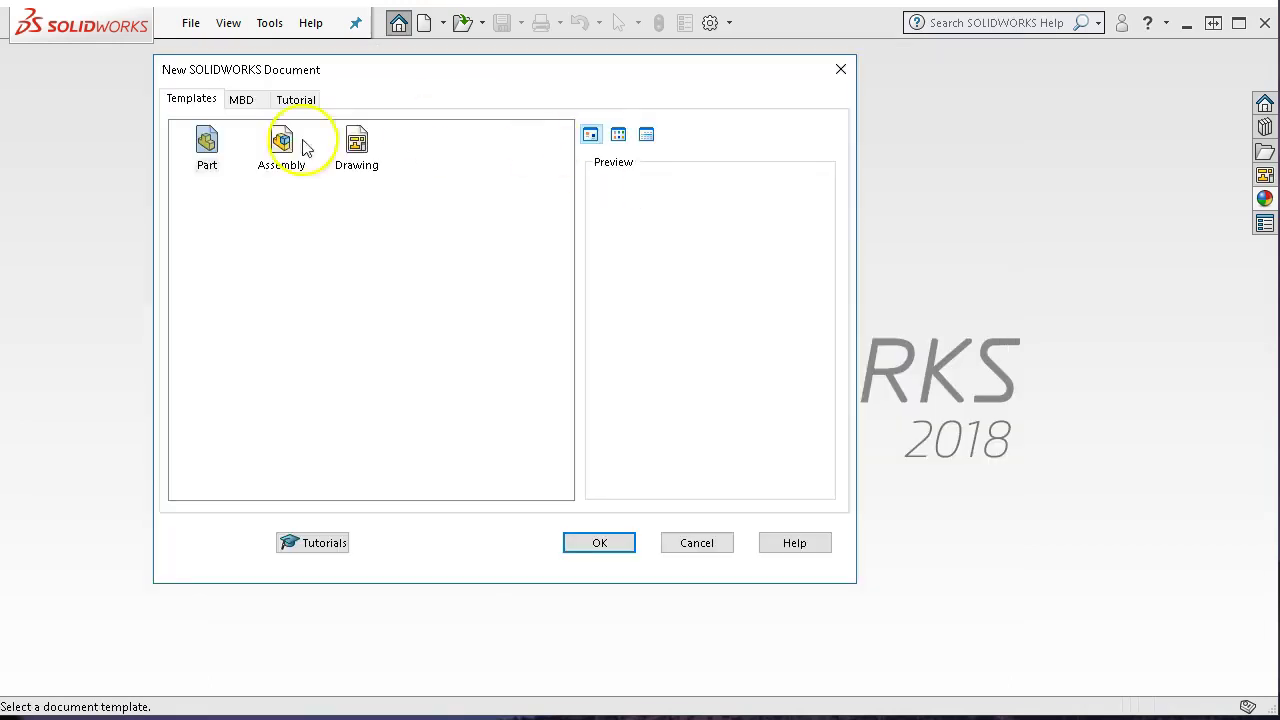
pyautogui.click(713, 544)
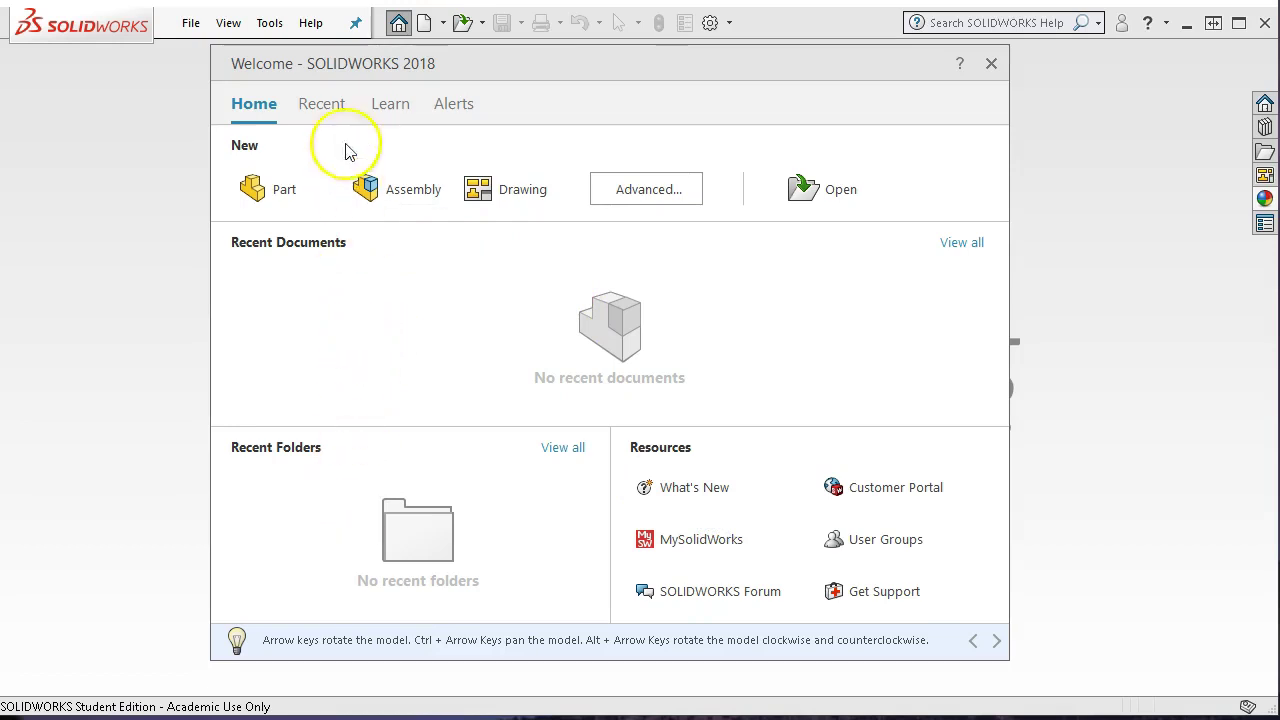
# - Examine the Welcome dialog's Recent, Learn and Alerts pages, and return to Home to read the tip shown there
pyautogui.click(323, 106)
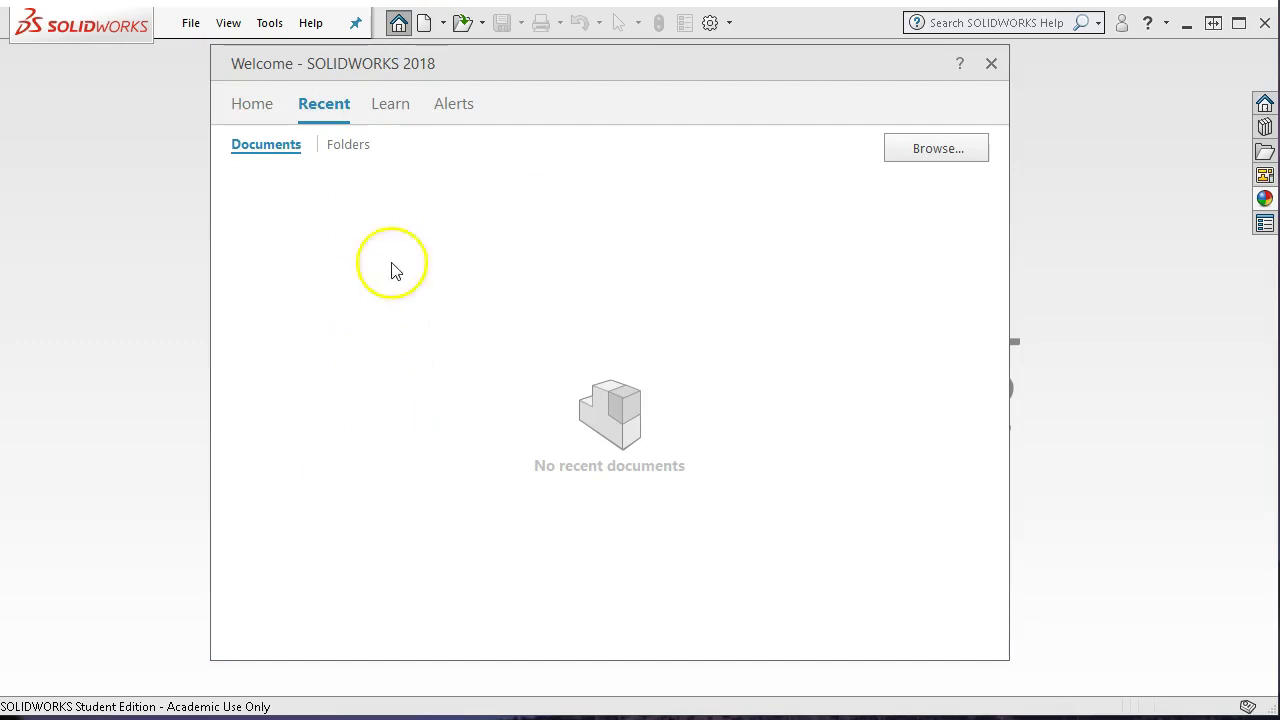
pyautogui.click(381, 117)
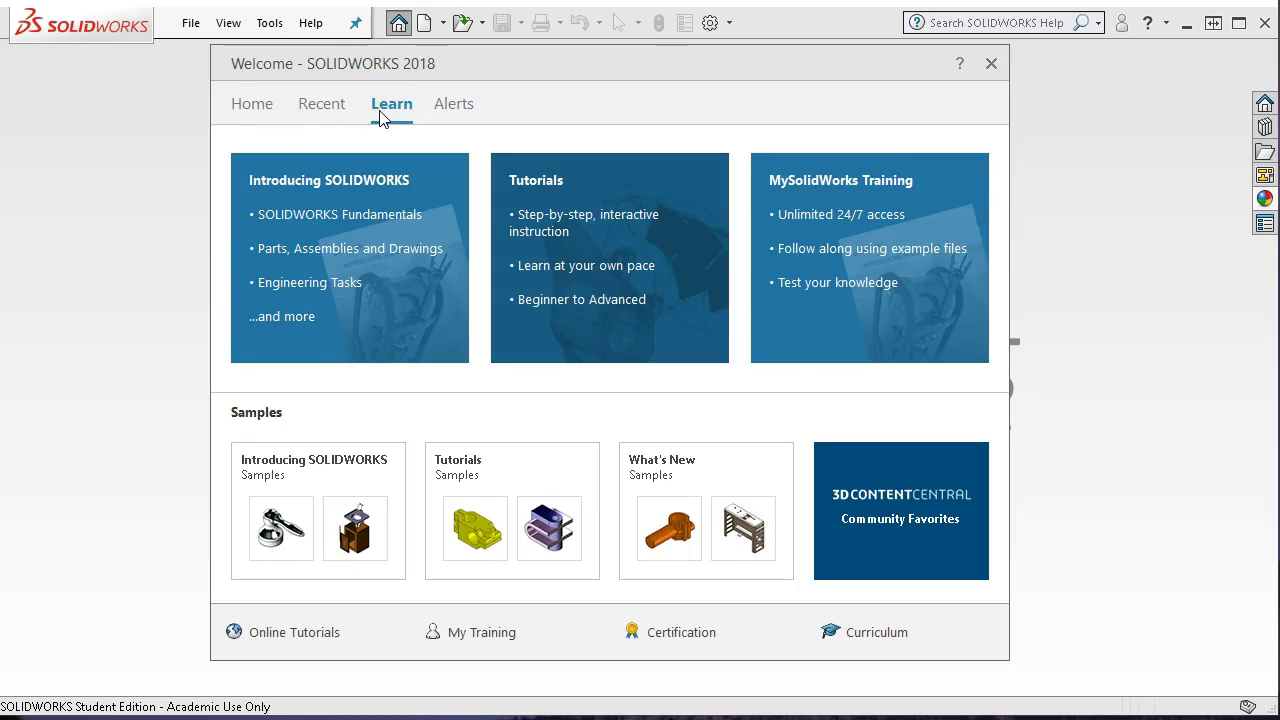
pyautogui.click(457, 105)
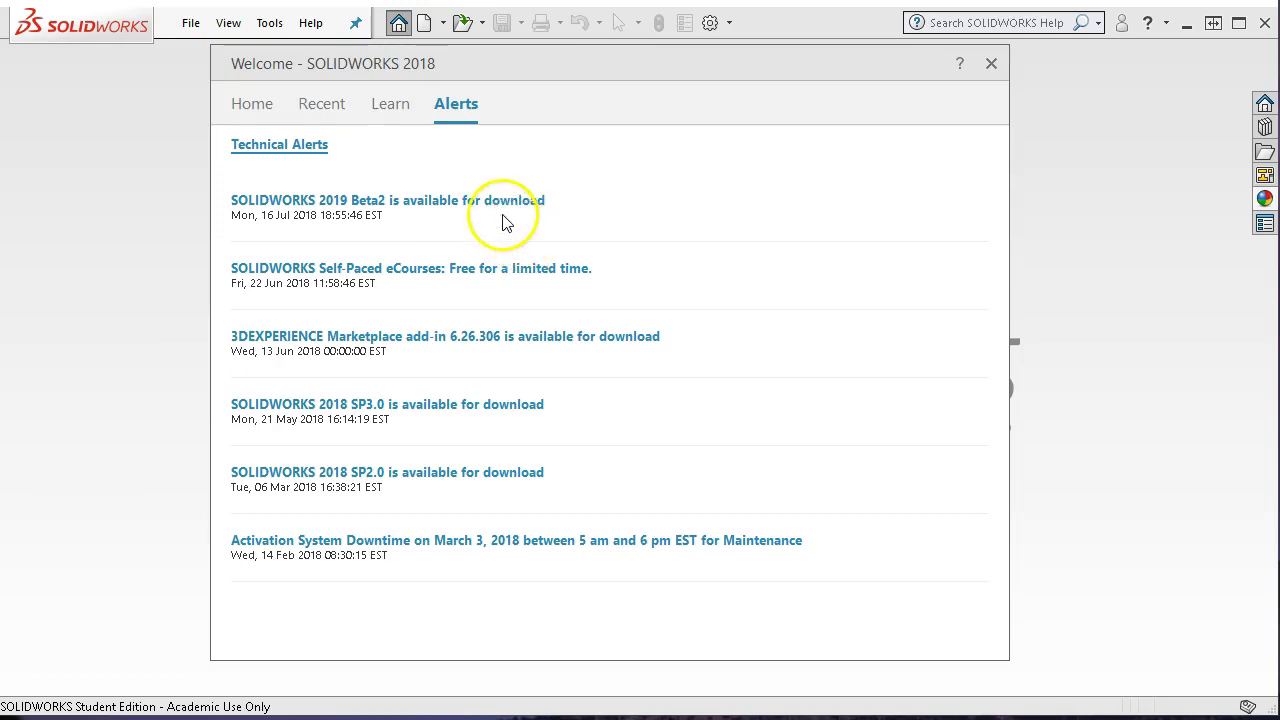
pyautogui.click(252, 106)
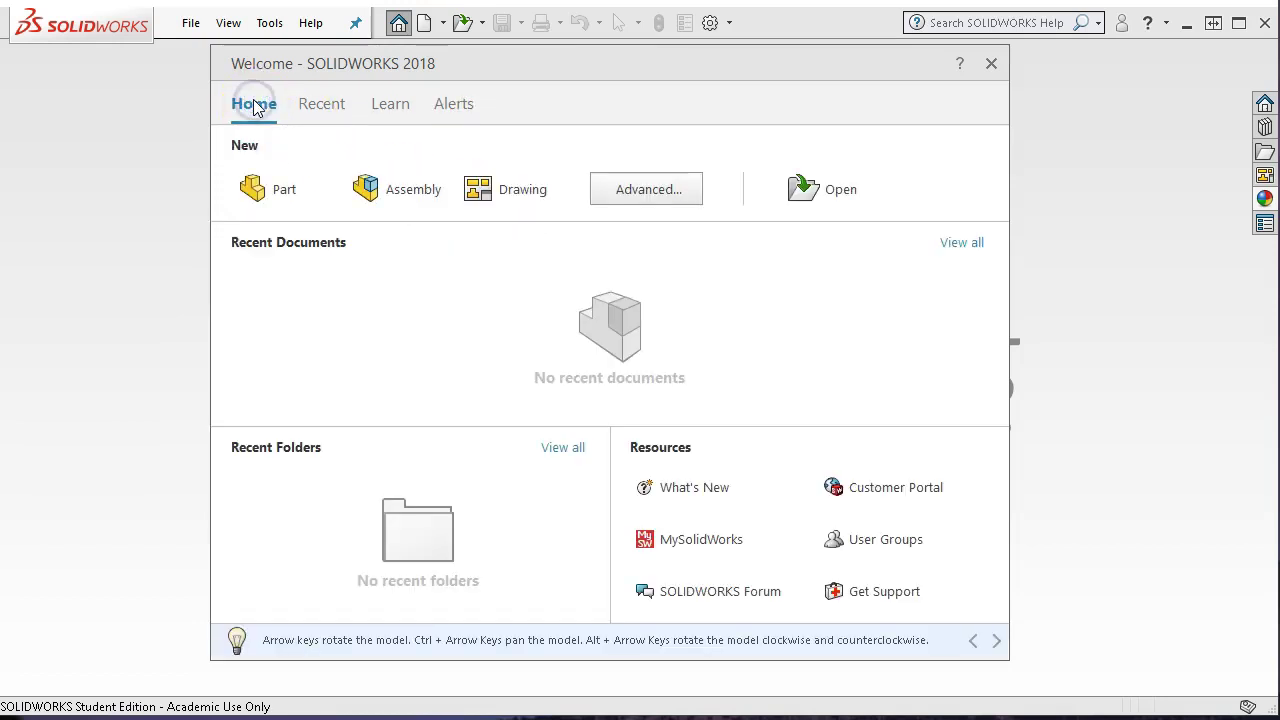
pyautogui.click(285, 650)
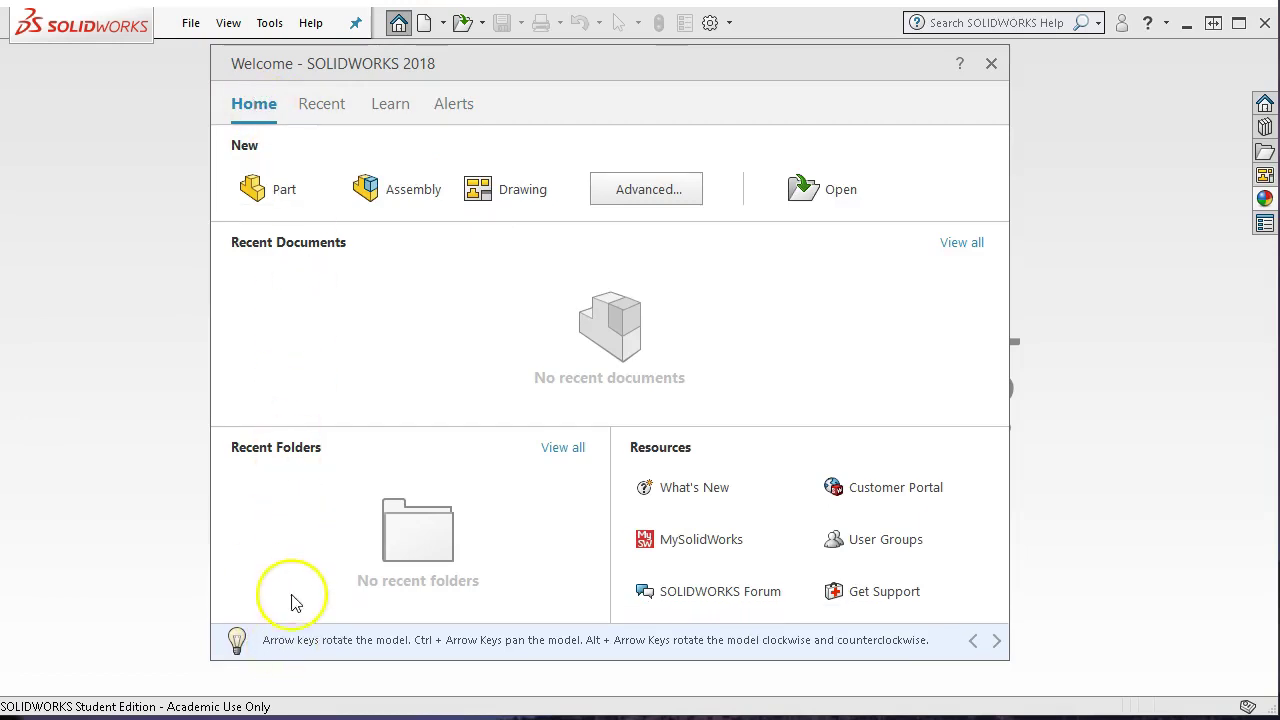
pyautogui.click(305, 648)
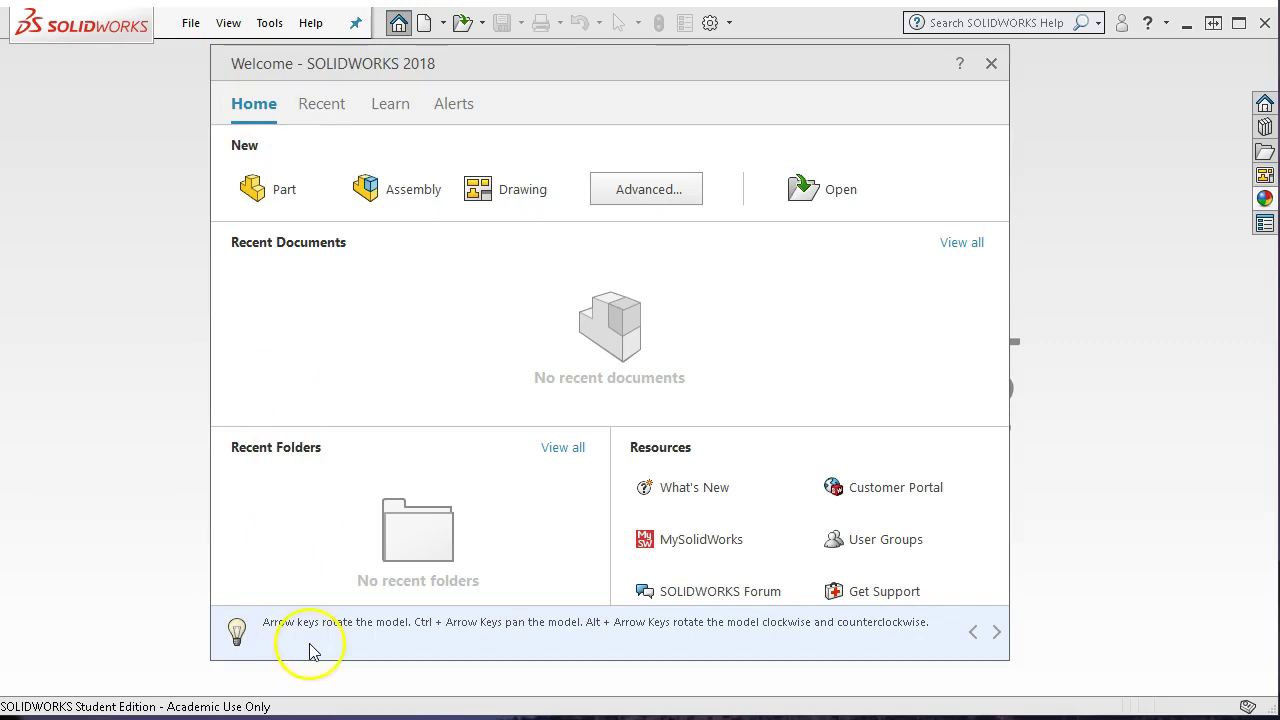
pyautogui.click(234, 655)
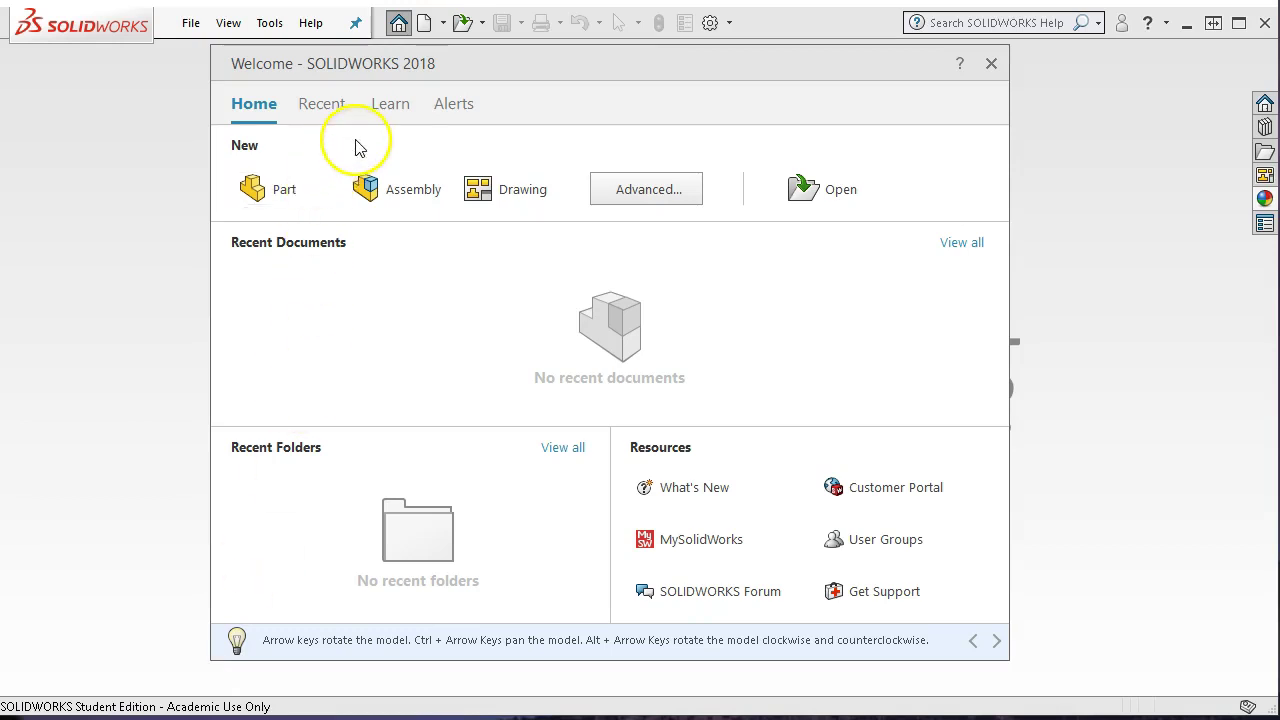
# - Close the Welcome dialog and create a new document from the Part template
pyautogui.click(991, 66)
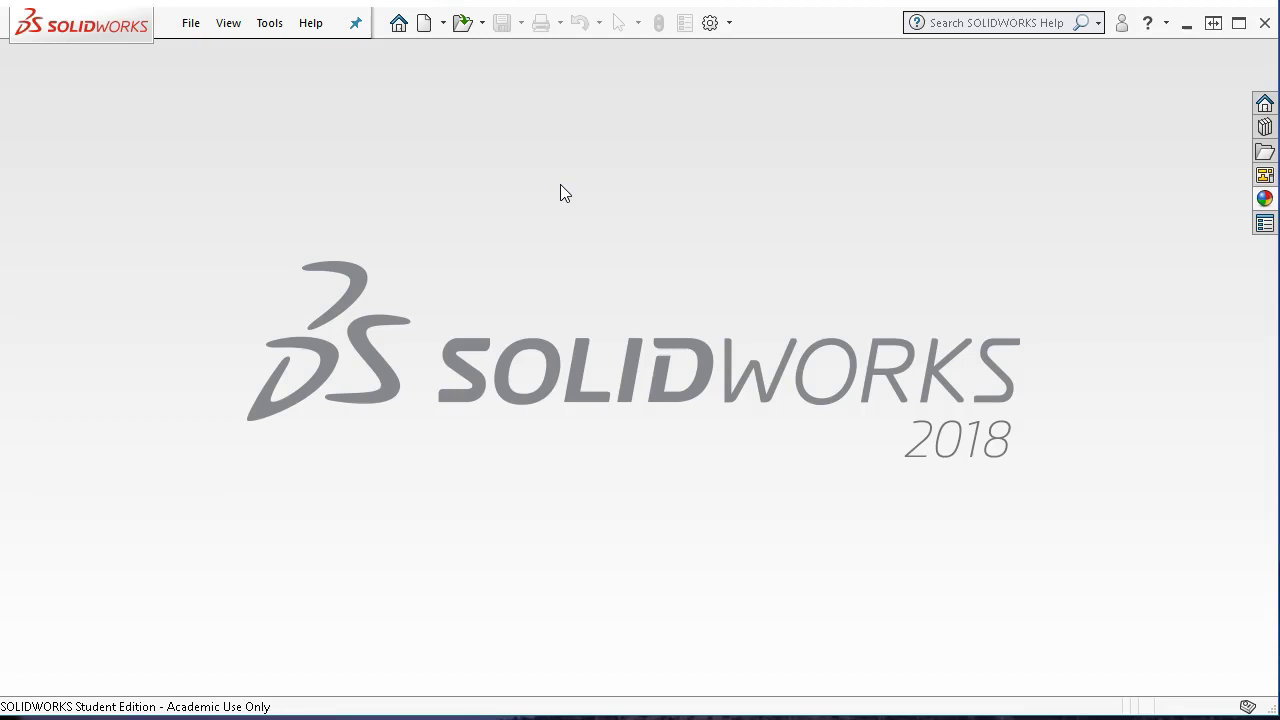
pyautogui.click(424, 26)
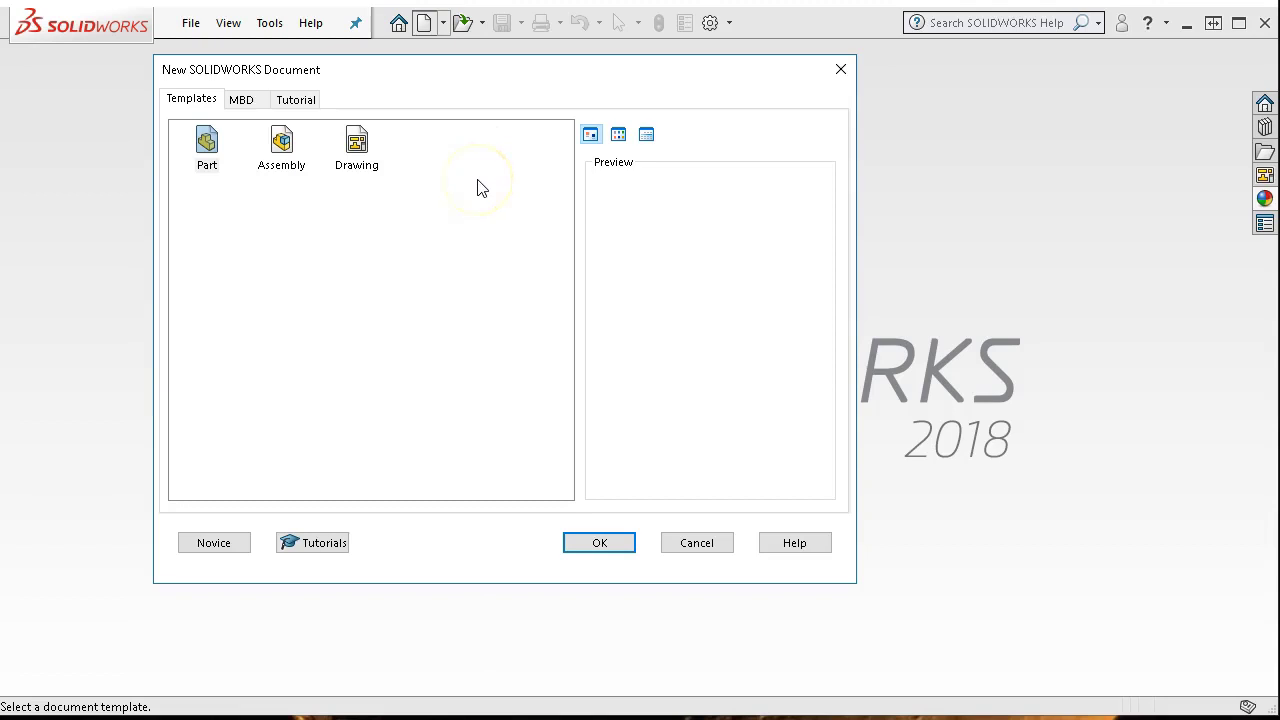
pyautogui.click(604, 546)
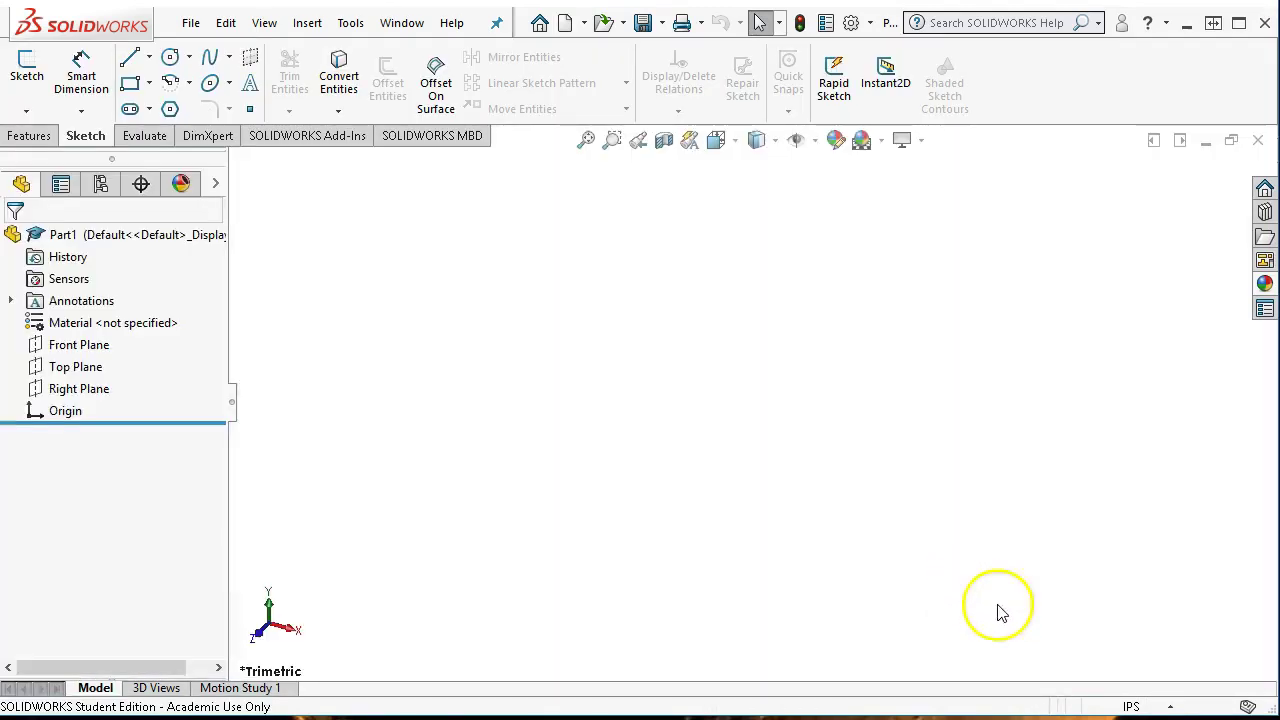
# - Set the part's length units to three decimal places (.123) in the document units, keeping the IPS system
pyautogui.click(1173, 707)
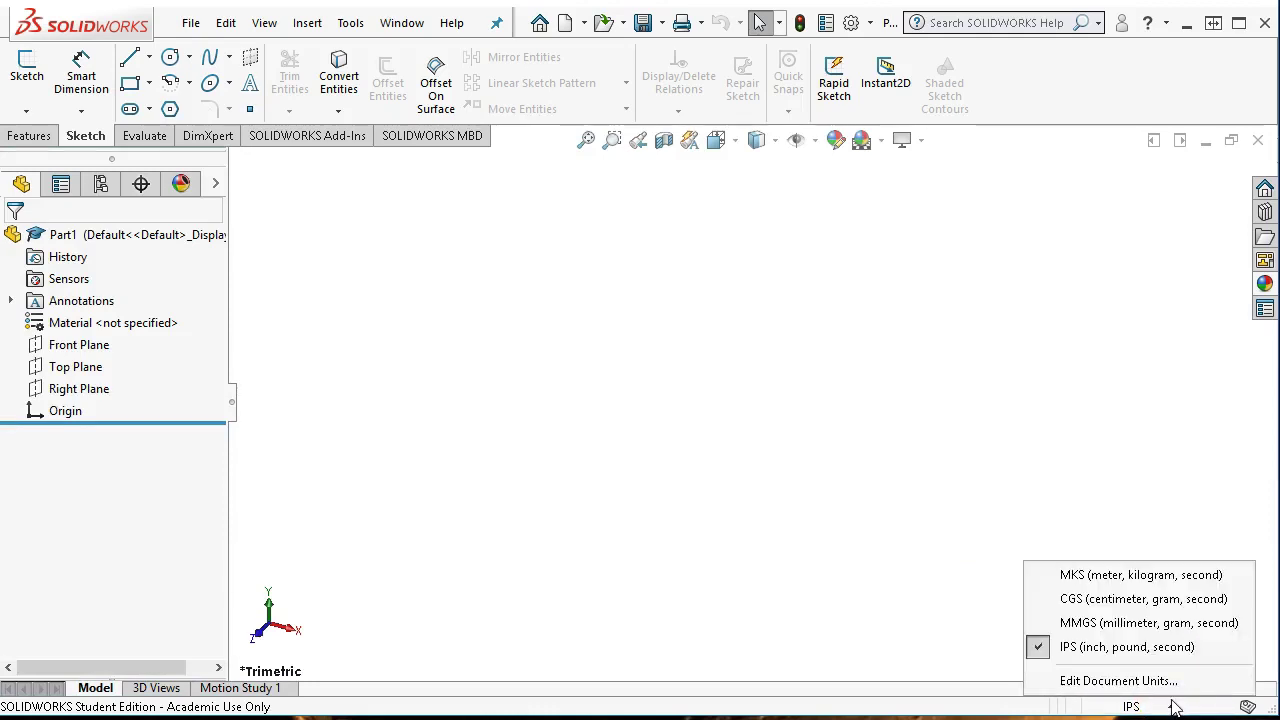
pyautogui.click(1145, 680)
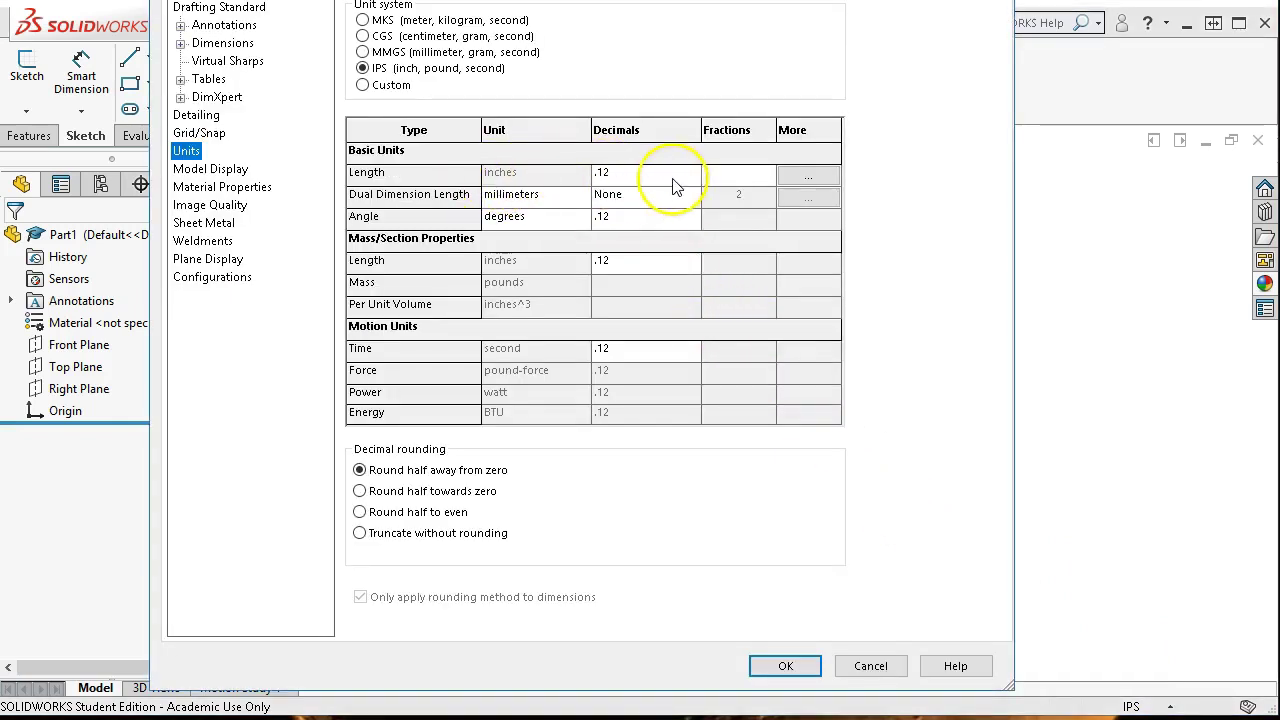
pyautogui.click(694, 175)
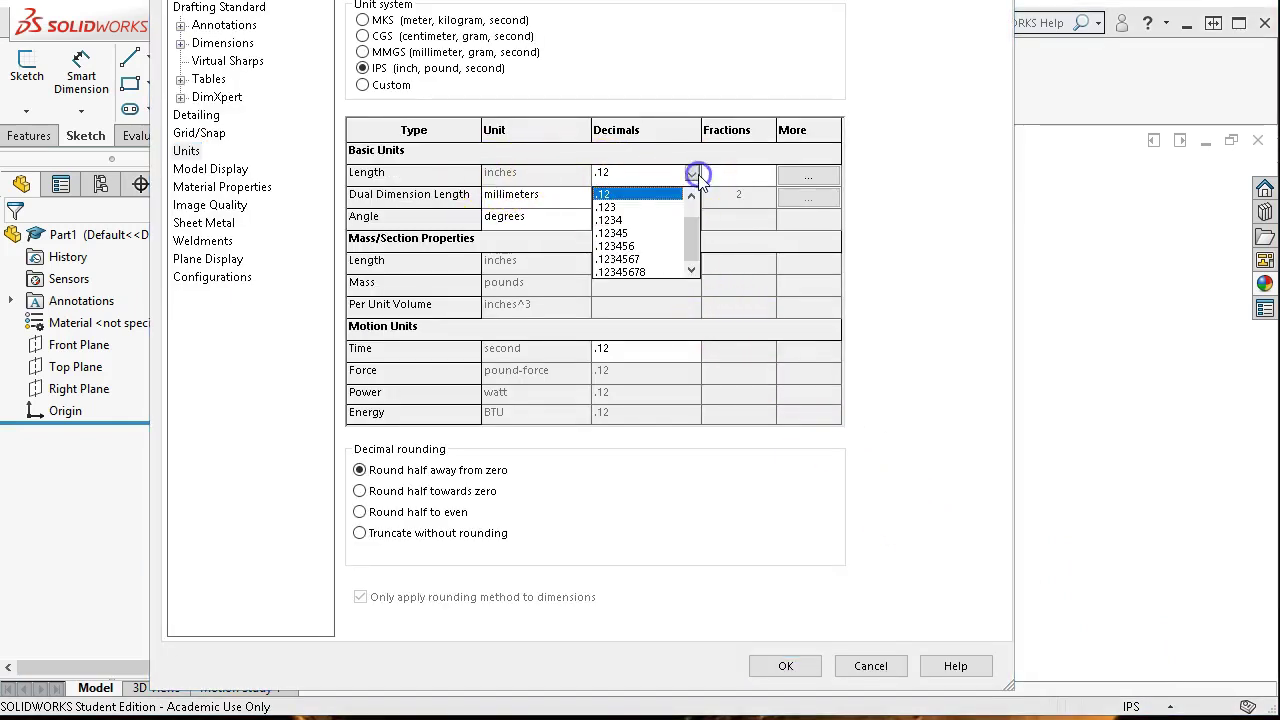
pyautogui.click(637, 208)
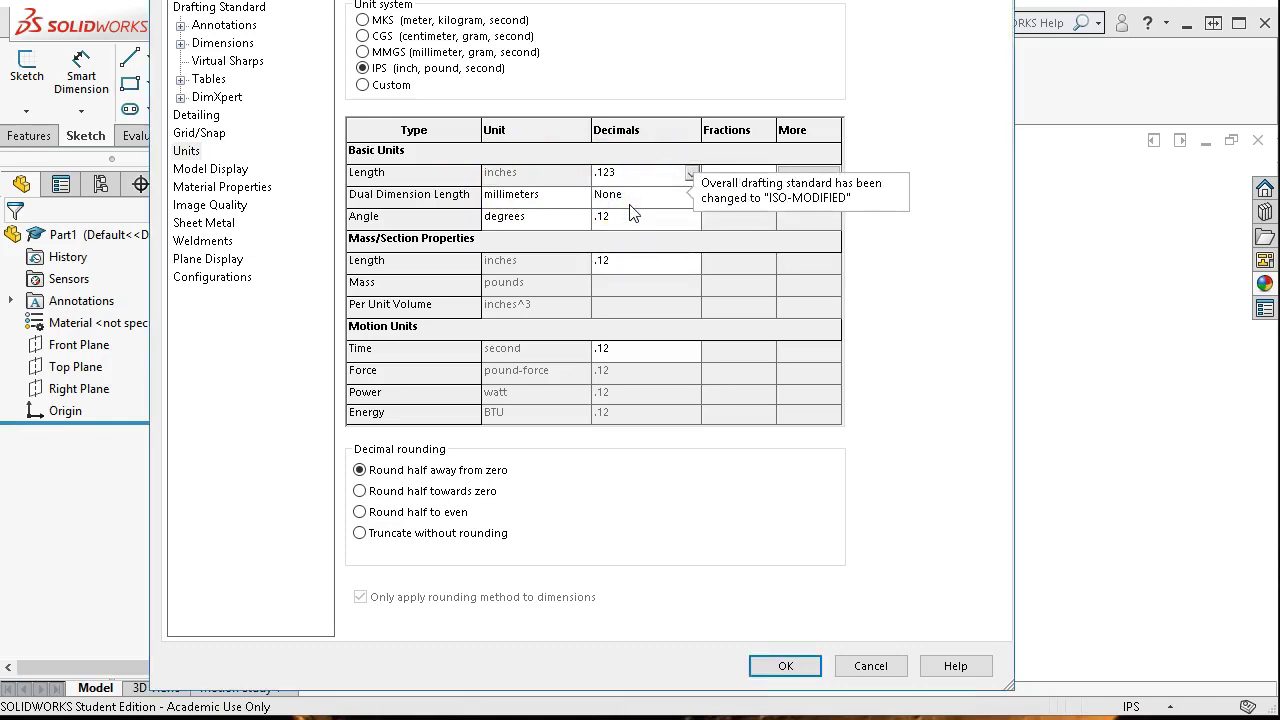
pyautogui.click(786, 666)
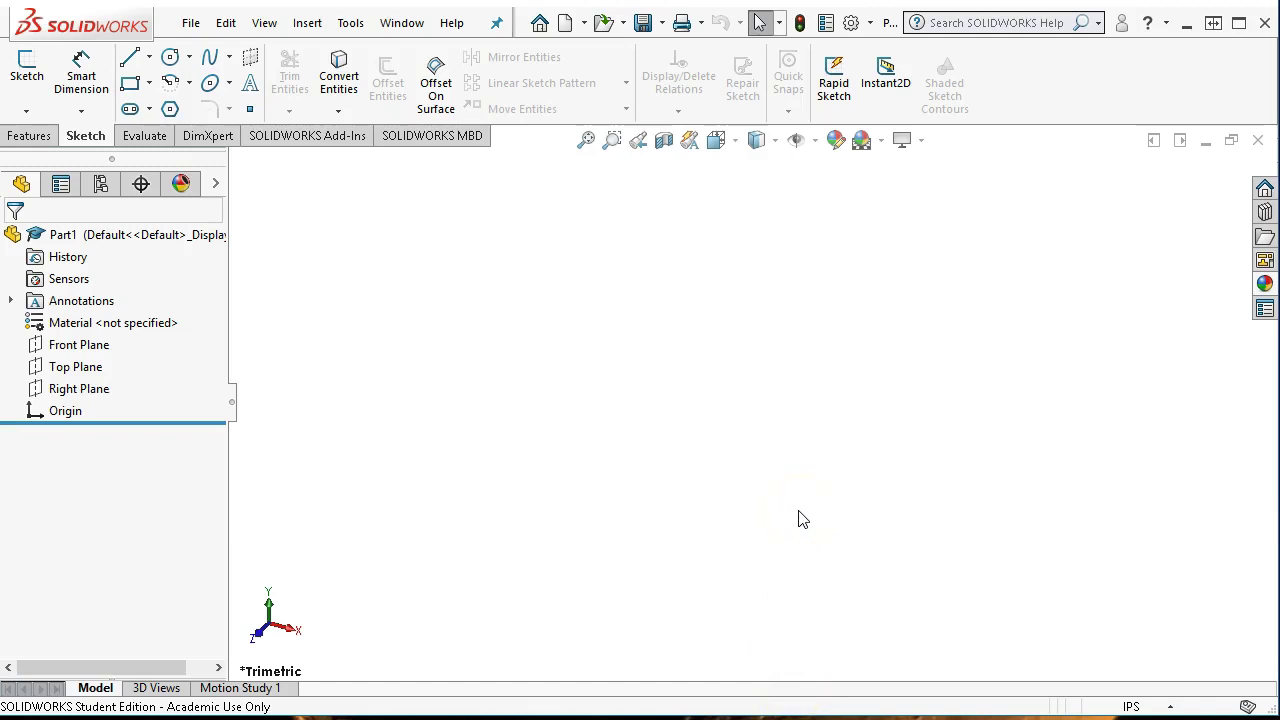
# - Turn on the display of the origin in the graphics area
pyautogui.click(814, 140)
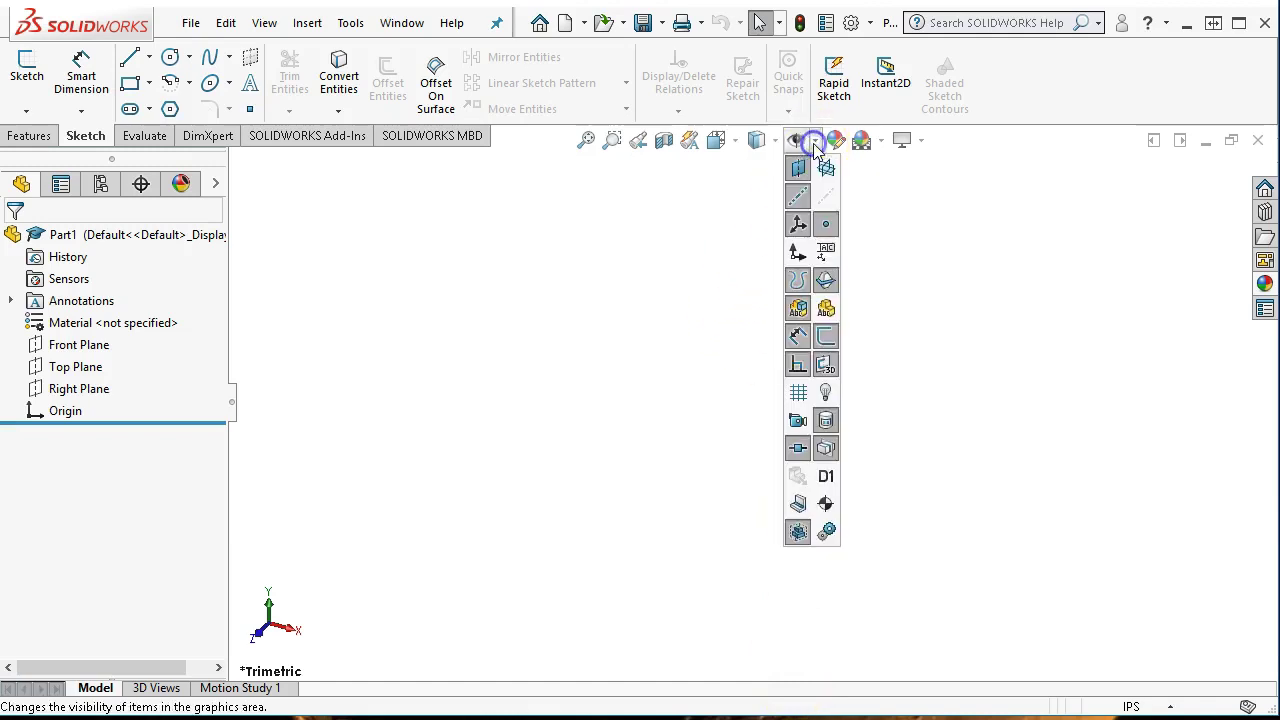
pyautogui.click(798, 255)
pyautogui.click(565, 463)
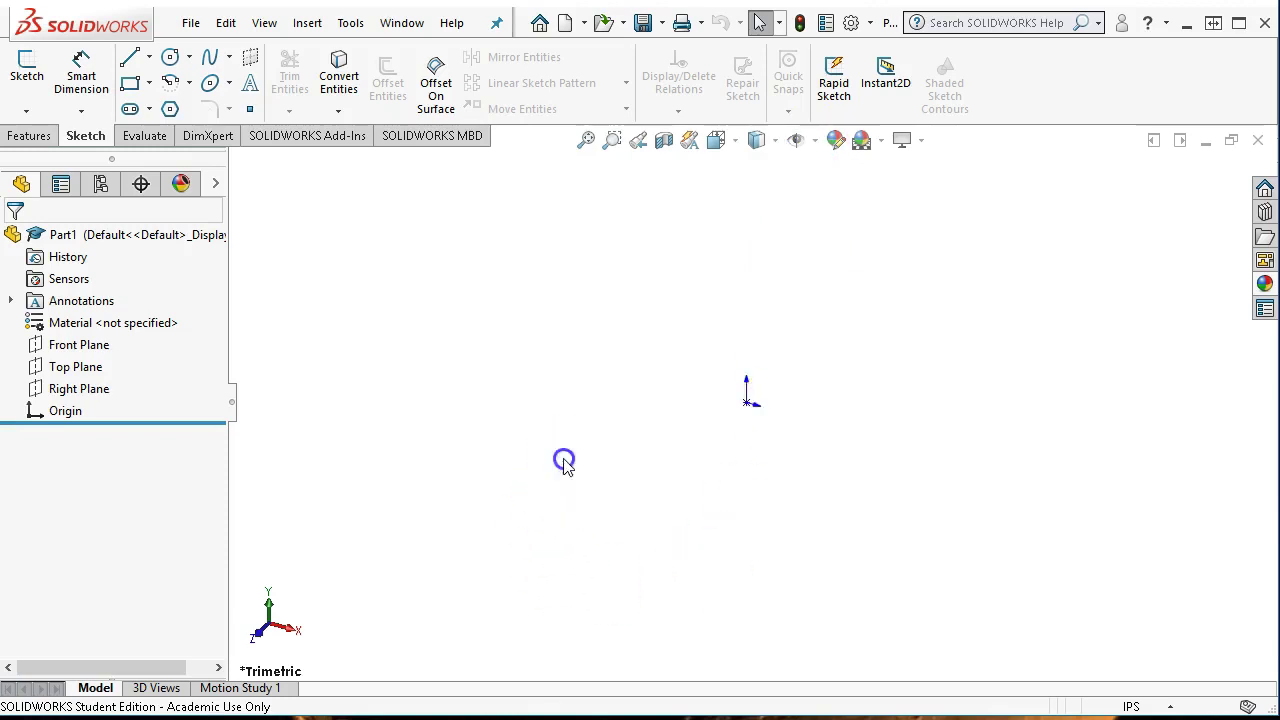
# - Orbit and pan the empty part to examine the origin from different angles
pyautogui.moveTo(684, 380); pyautogui.dragTo(724, 276)
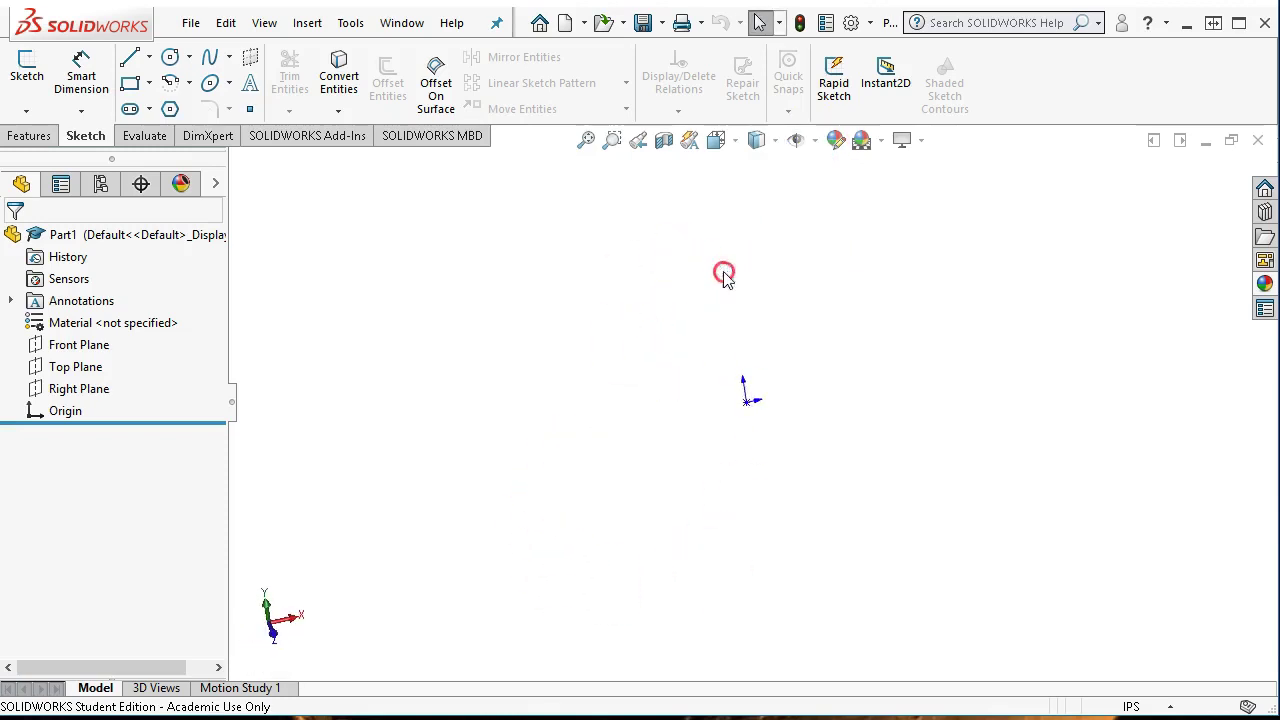
pyautogui.moveTo(712, 332); pyautogui.dragTo(680, 471)
pyautogui.press('Escape')
pyautogui.press('Escape')
pyautogui.click(645, 427)
pyautogui.click(563, 465)
pyautogui.click(821, 325)
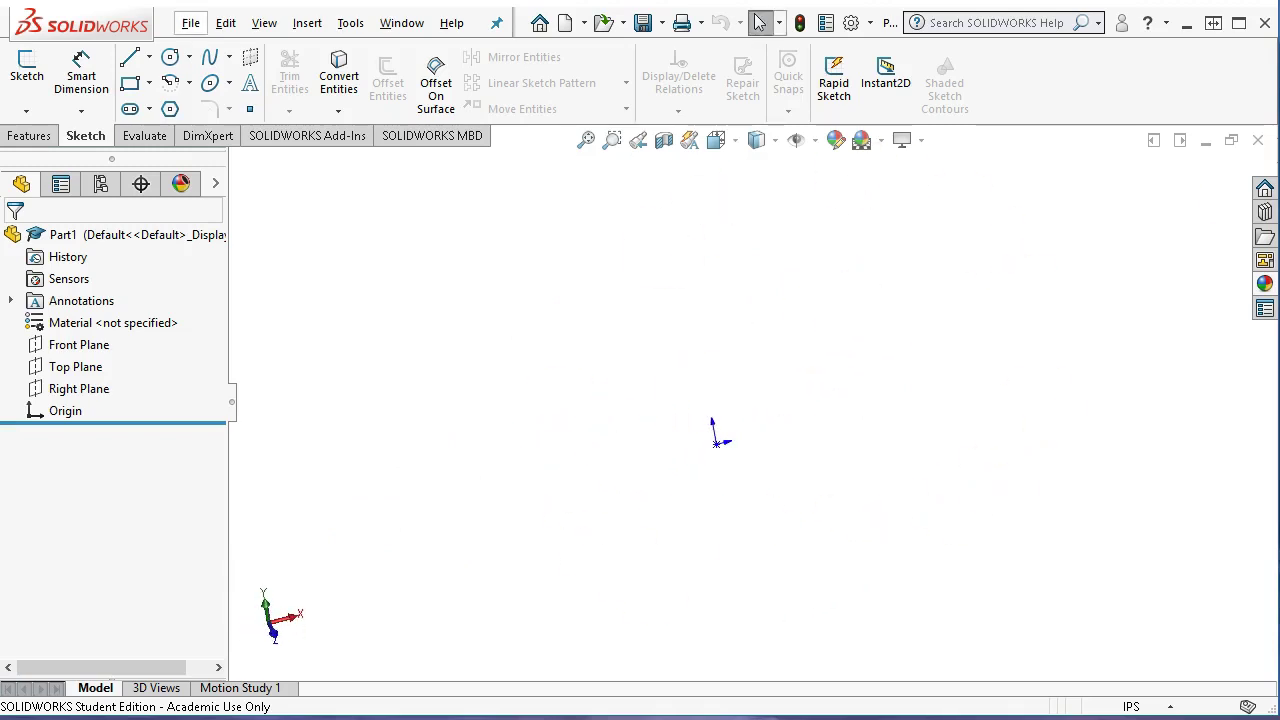
pyautogui.click(676, 386)
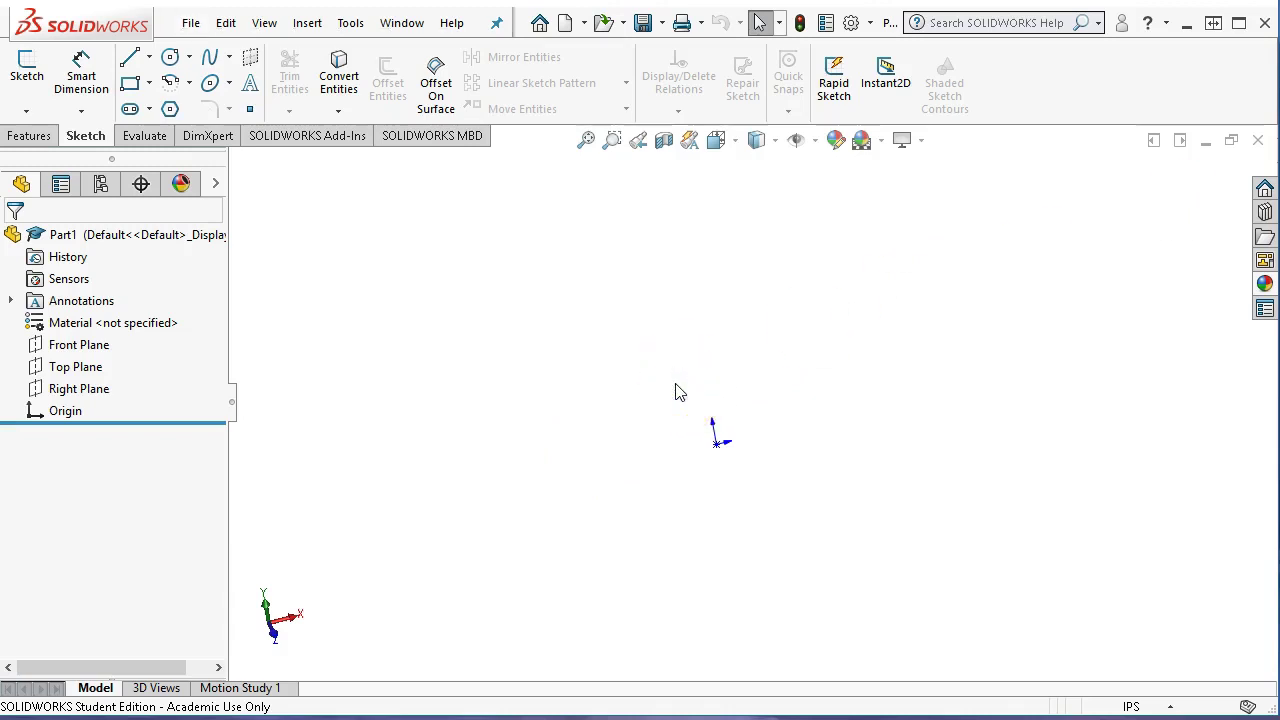
# - Cycle through the standard views from Front to Isometric, and return to the Front view with nothing selected
pyautogui.hotkey('ctrl', '1')
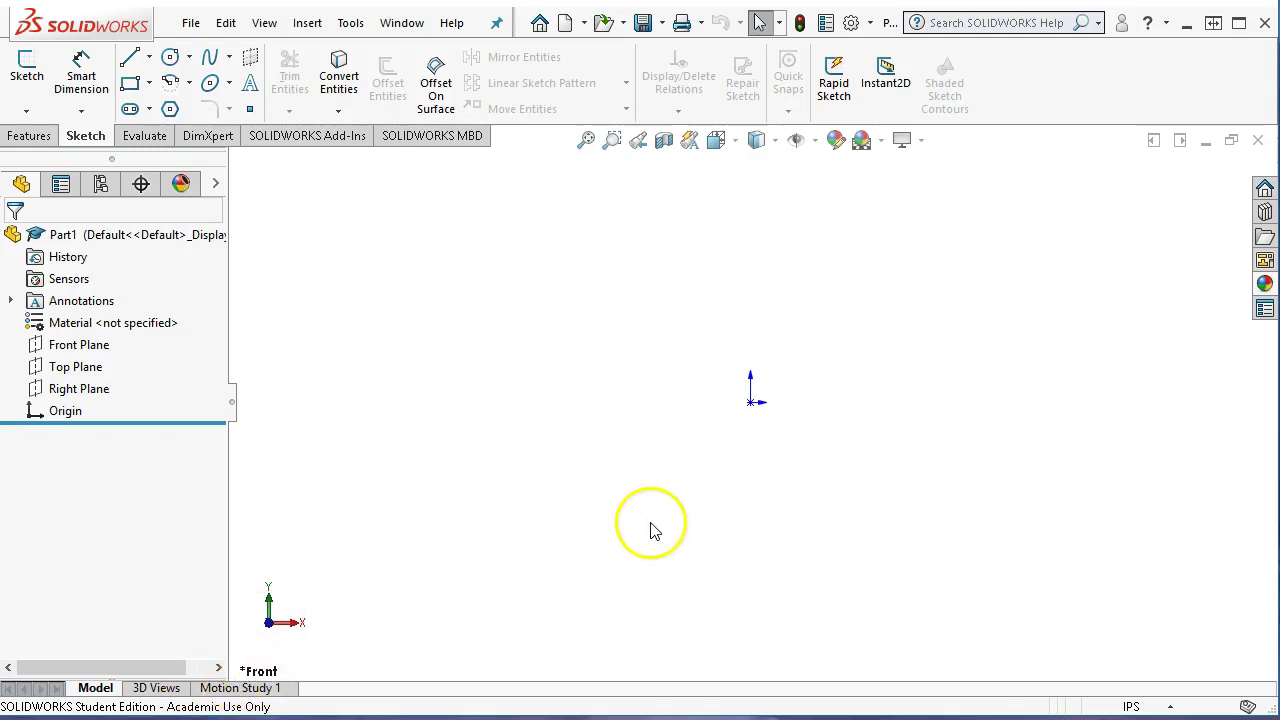
pyautogui.hotkey('ctrl', '2')
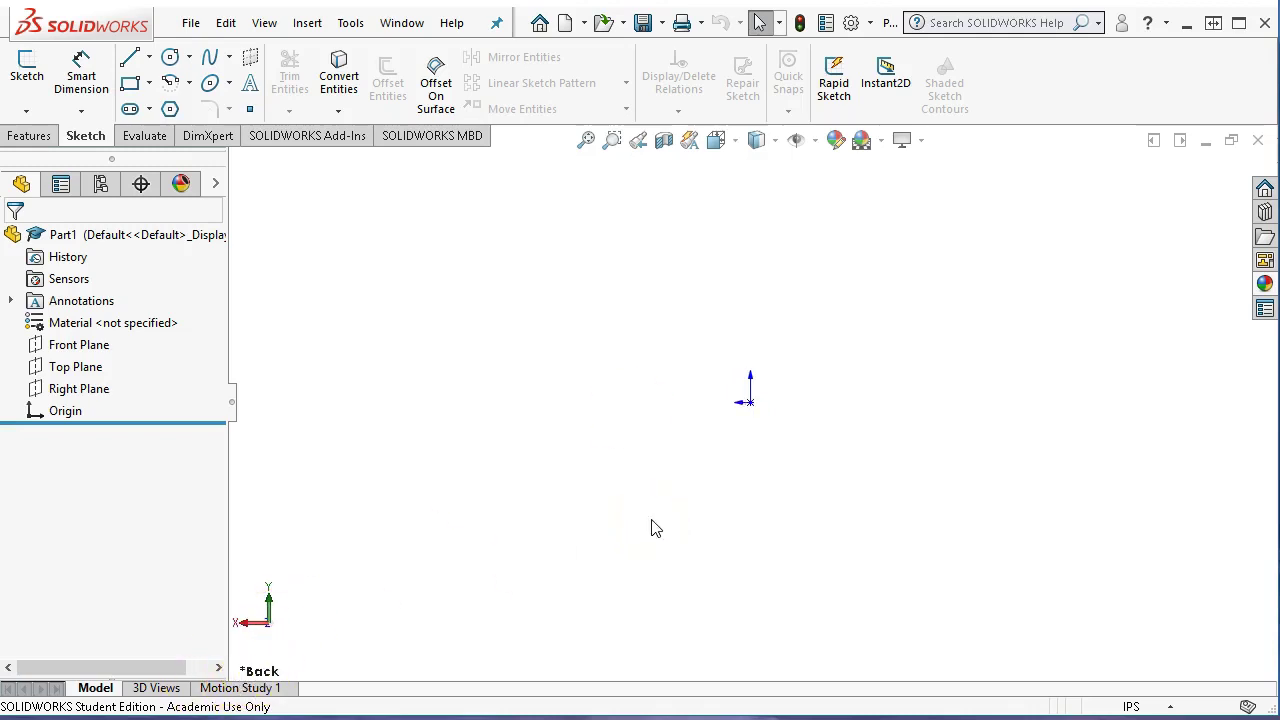
pyautogui.hotkey('ctrl', '3')
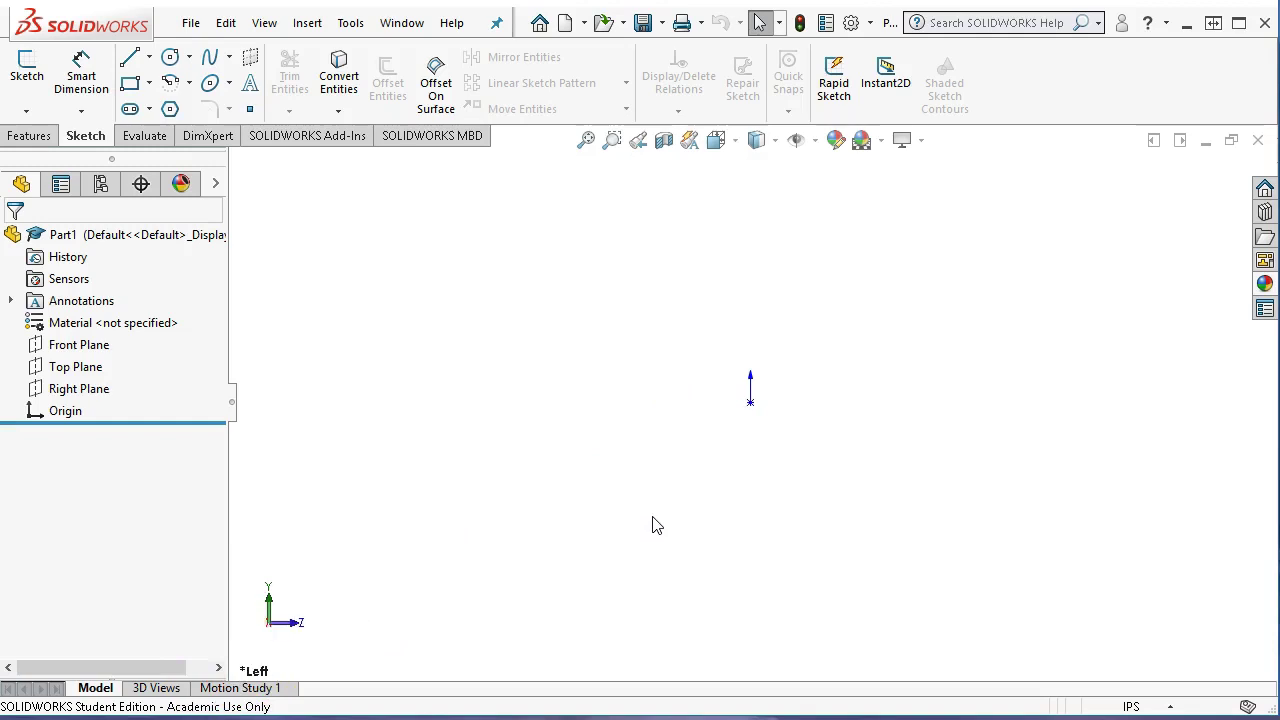
pyautogui.hotkey('ctrl', '4')
pyautogui.hotkey('ctrl', '5')
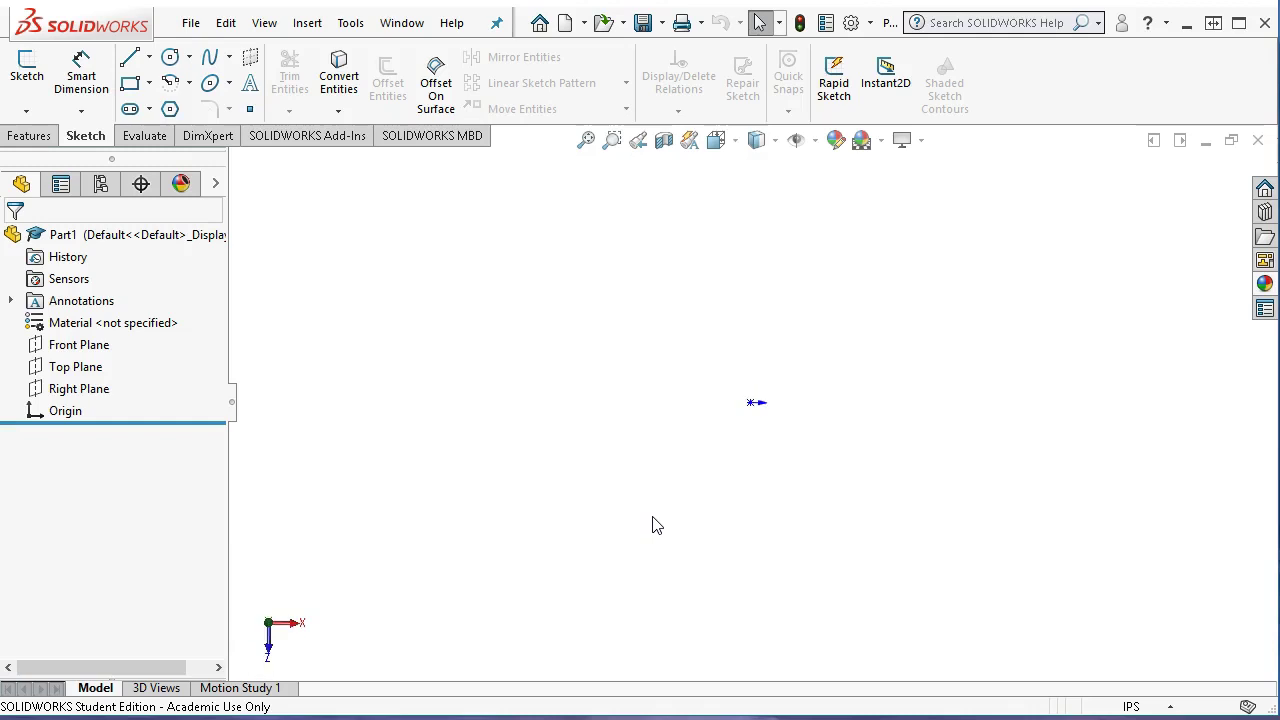
pyautogui.hotkey('ctrl', '6')
pyautogui.hotkey('ctrl', '7')
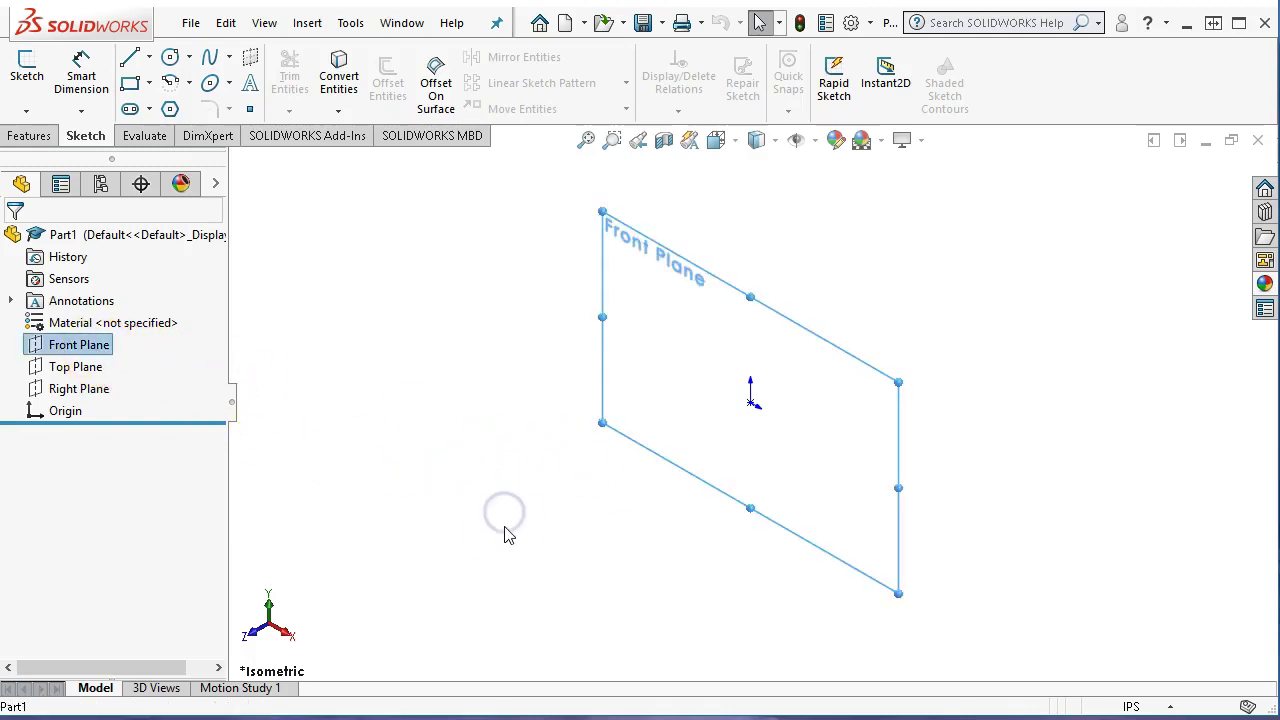
pyautogui.hotkey('ctrl', '1')
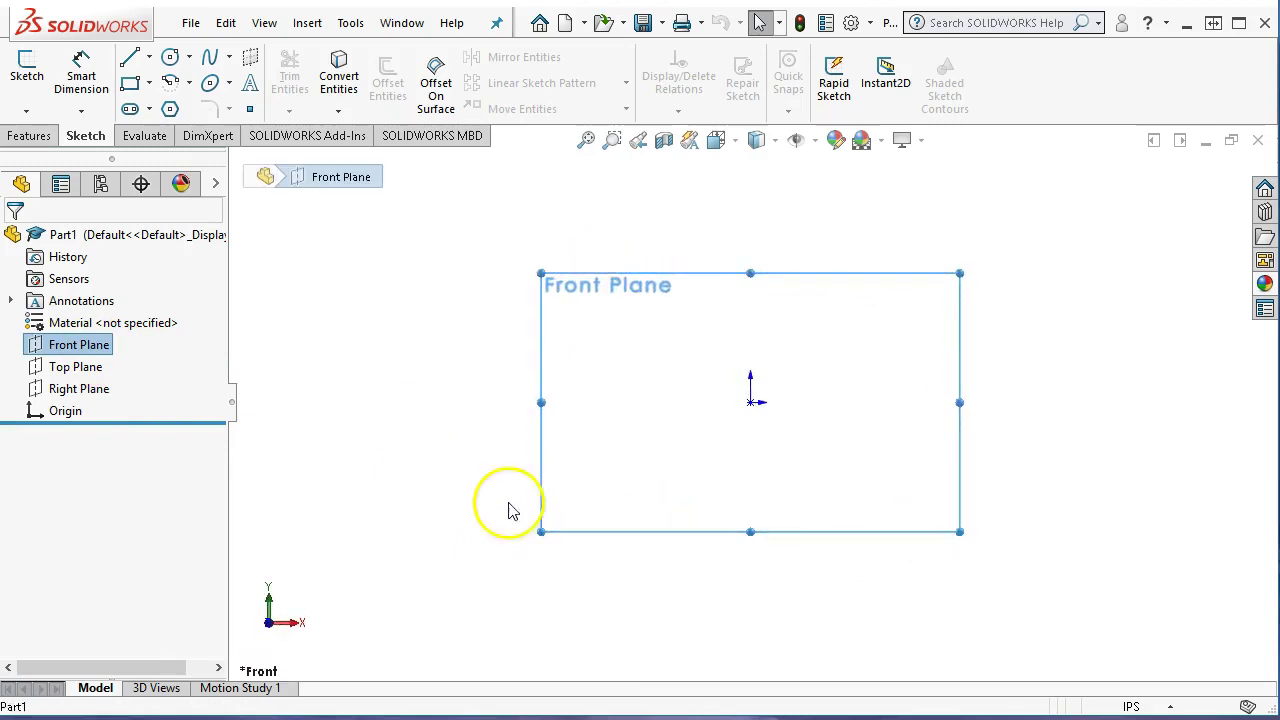
pyautogui.click(505, 444)
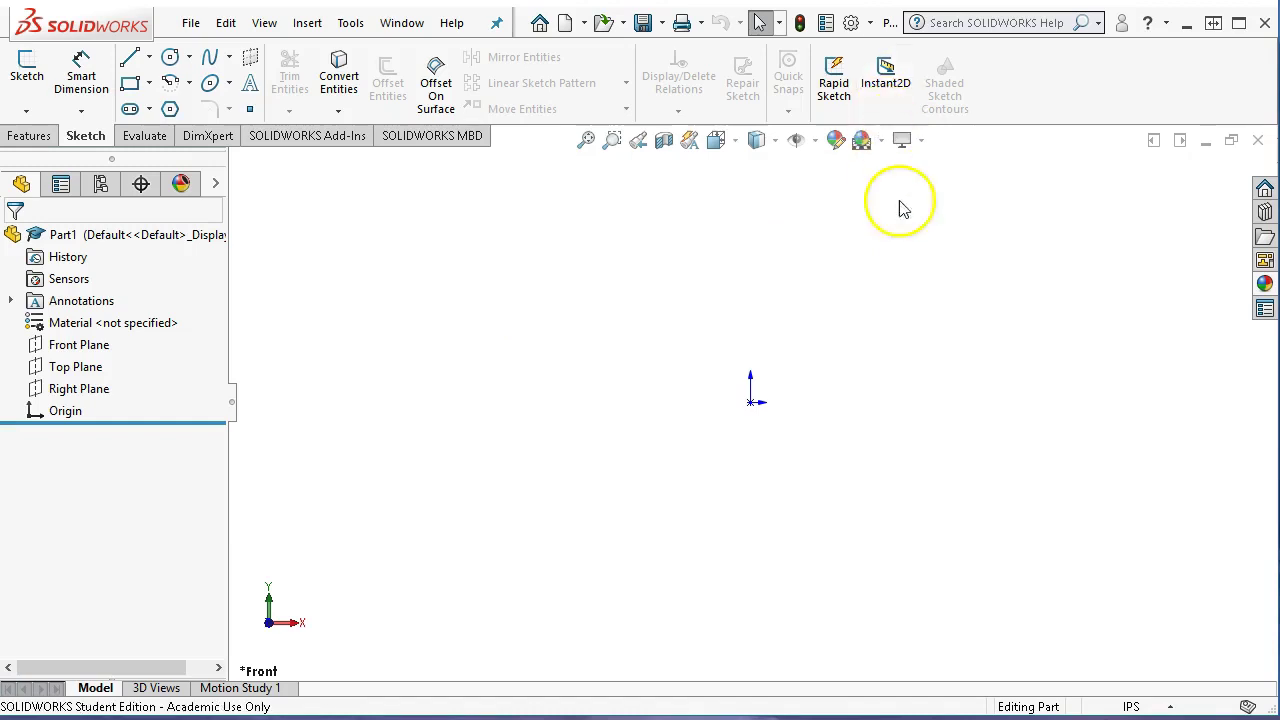
# - Examine the list of available add-ins from top to bottom, and close it without enabling any
pyautogui.click(882, 87)
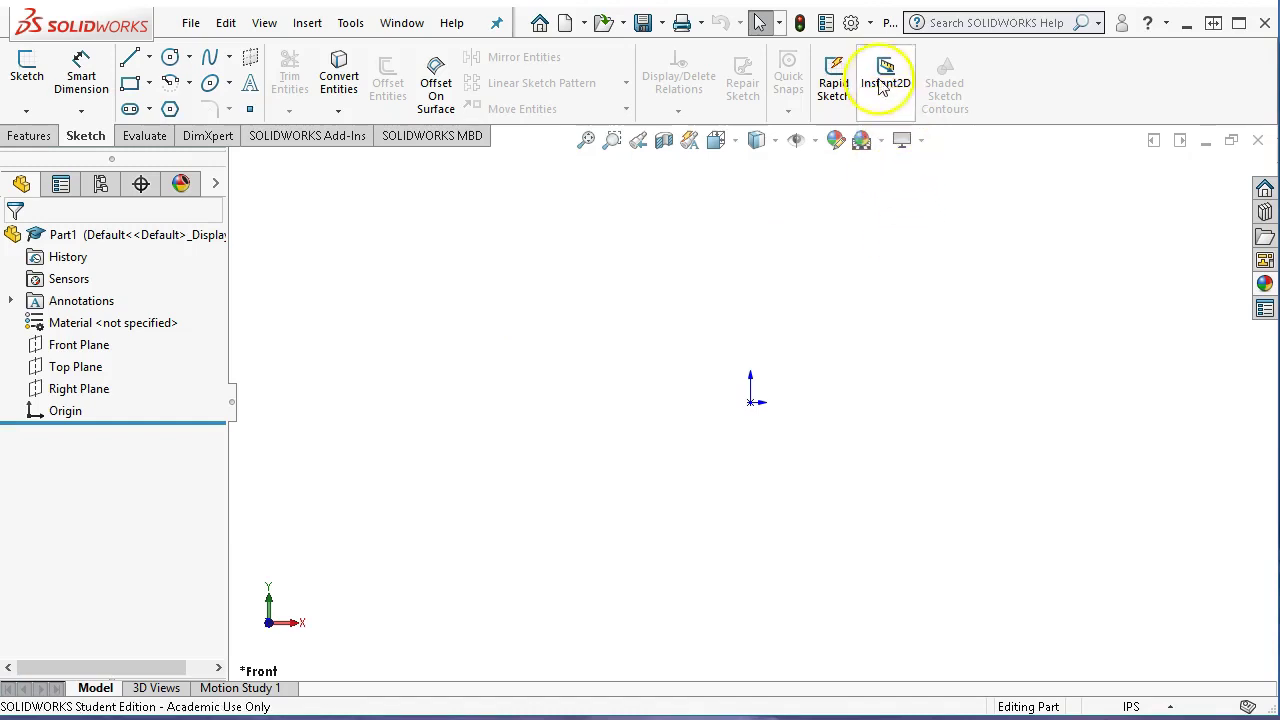
pyautogui.click(872, 24)
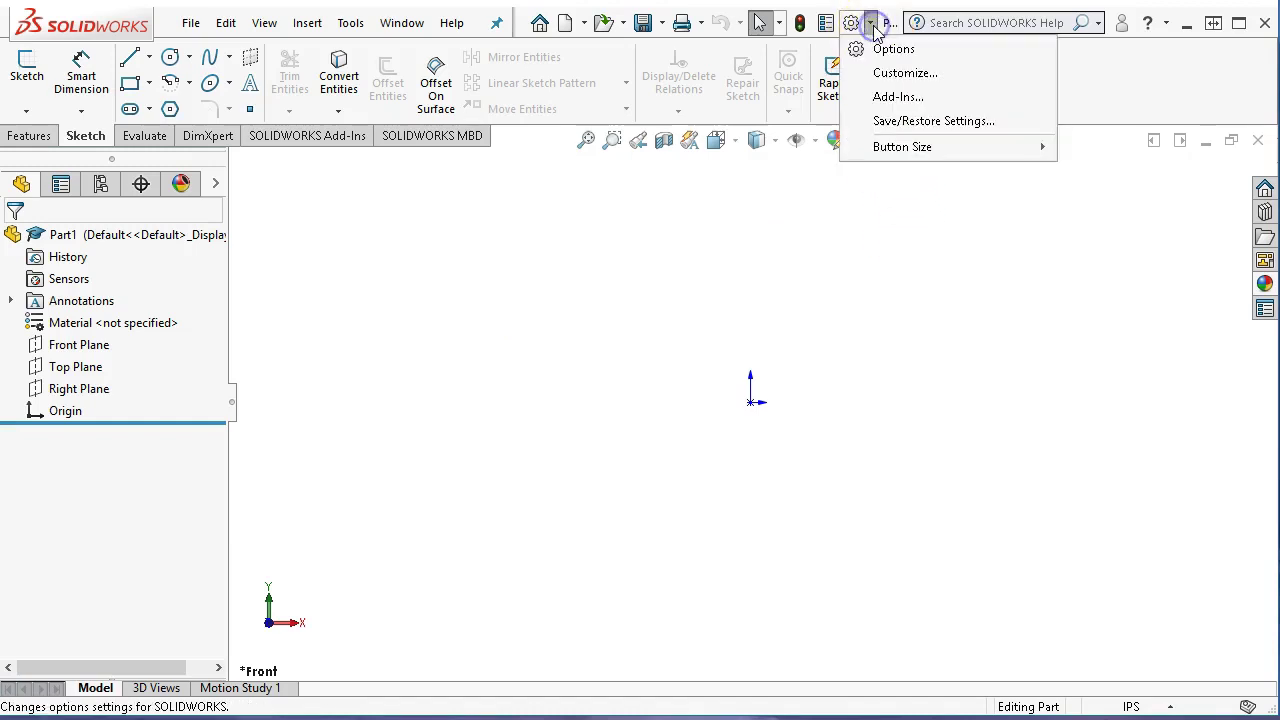
pyautogui.click(881, 97)
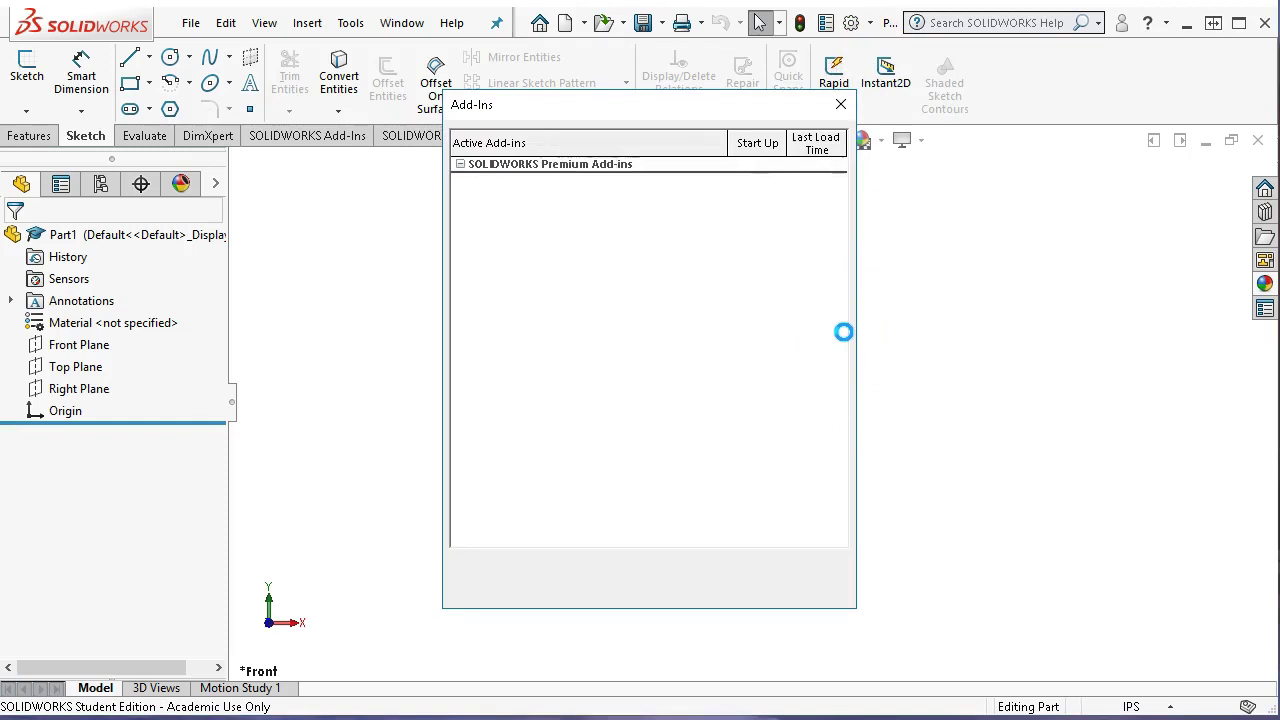
pyautogui.moveTo(844, 341)
pyautogui.mouseDown()
pyautogui.moveTo(833, 434)
pyautogui.moveTo(837, 330)
pyautogui.mouseUp()
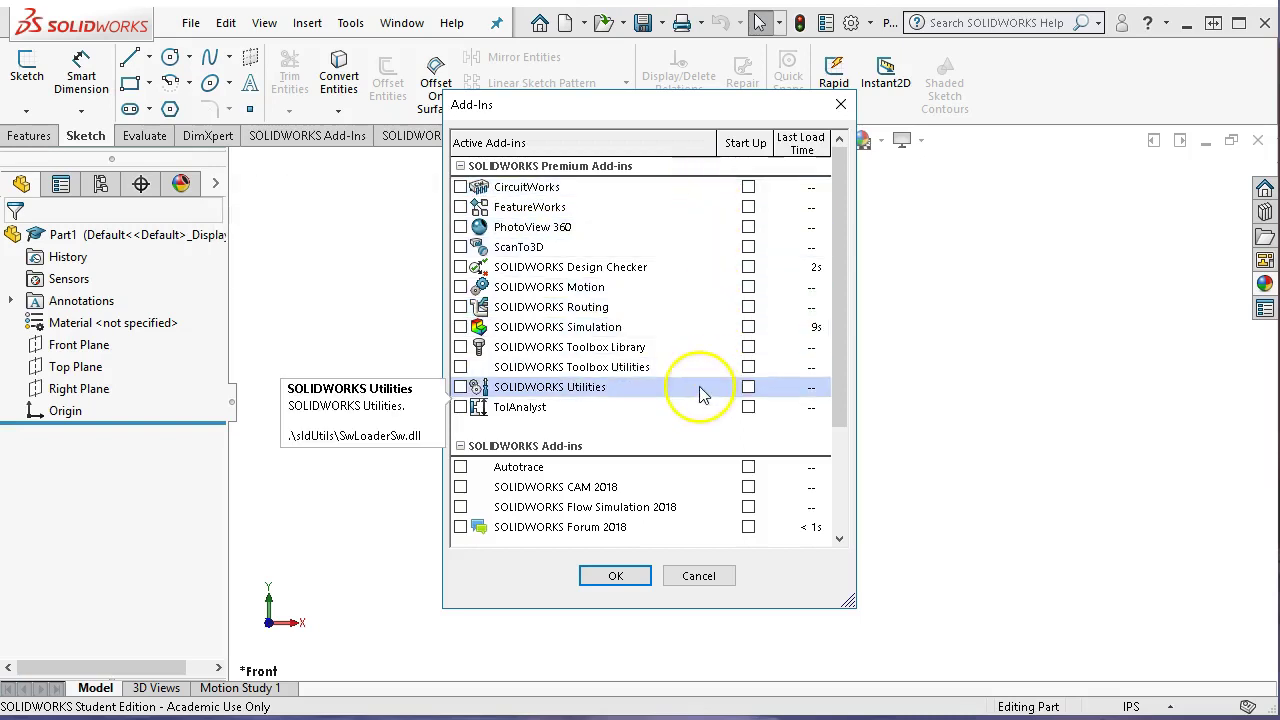
pyautogui.moveTo(839, 310); pyautogui.dragTo(820, 483)
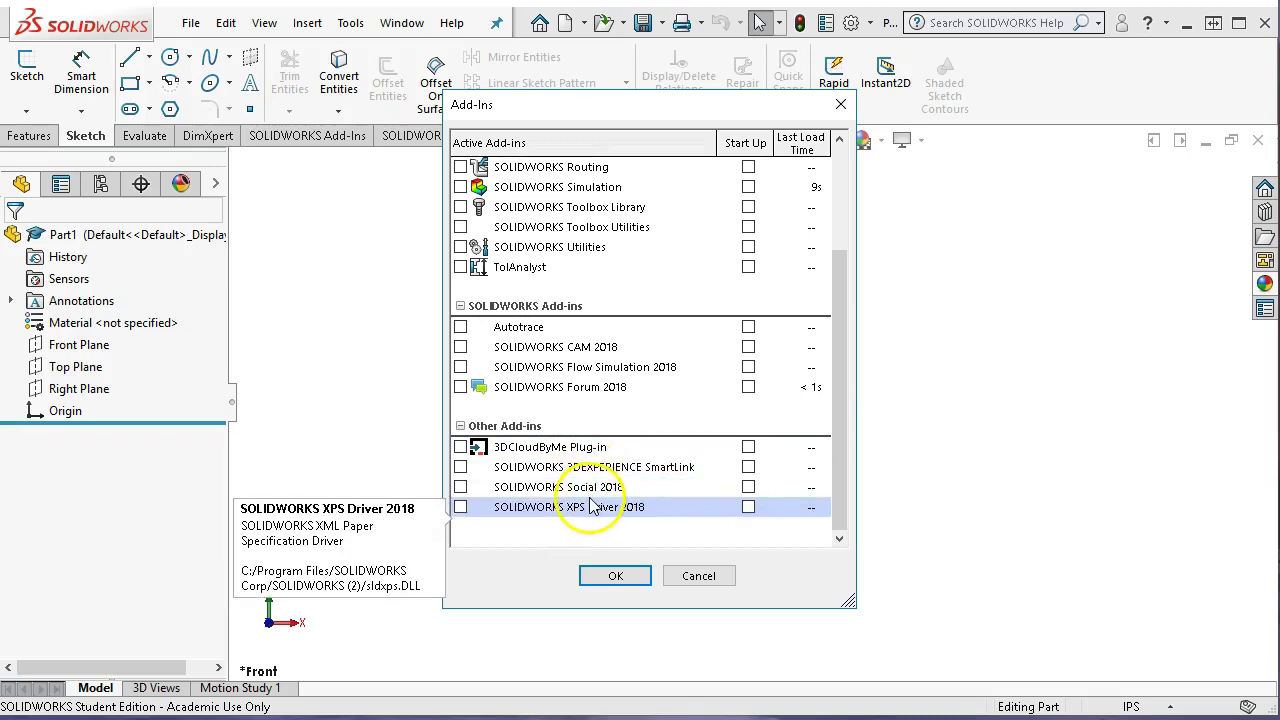
pyautogui.click(614, 577)
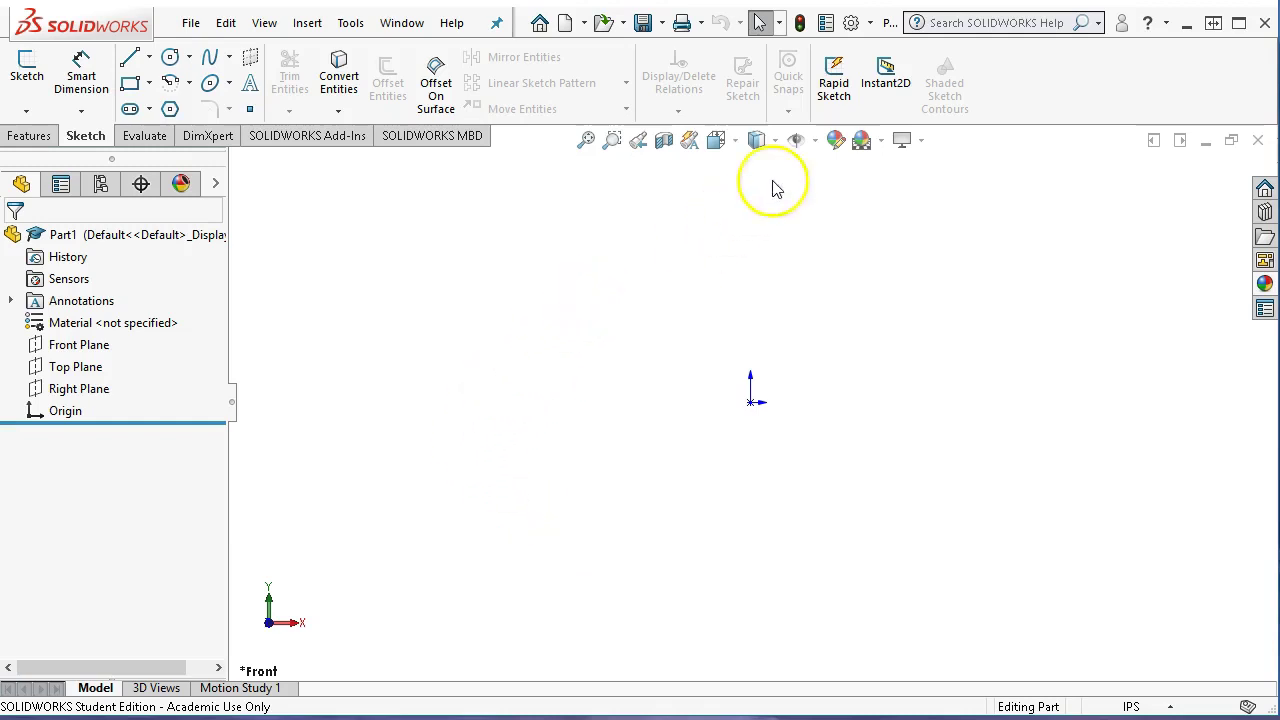
# - In the system options for the FeatureManager tree, set both the History and Sensors items to Hide
pyautogui.click(850, 22)
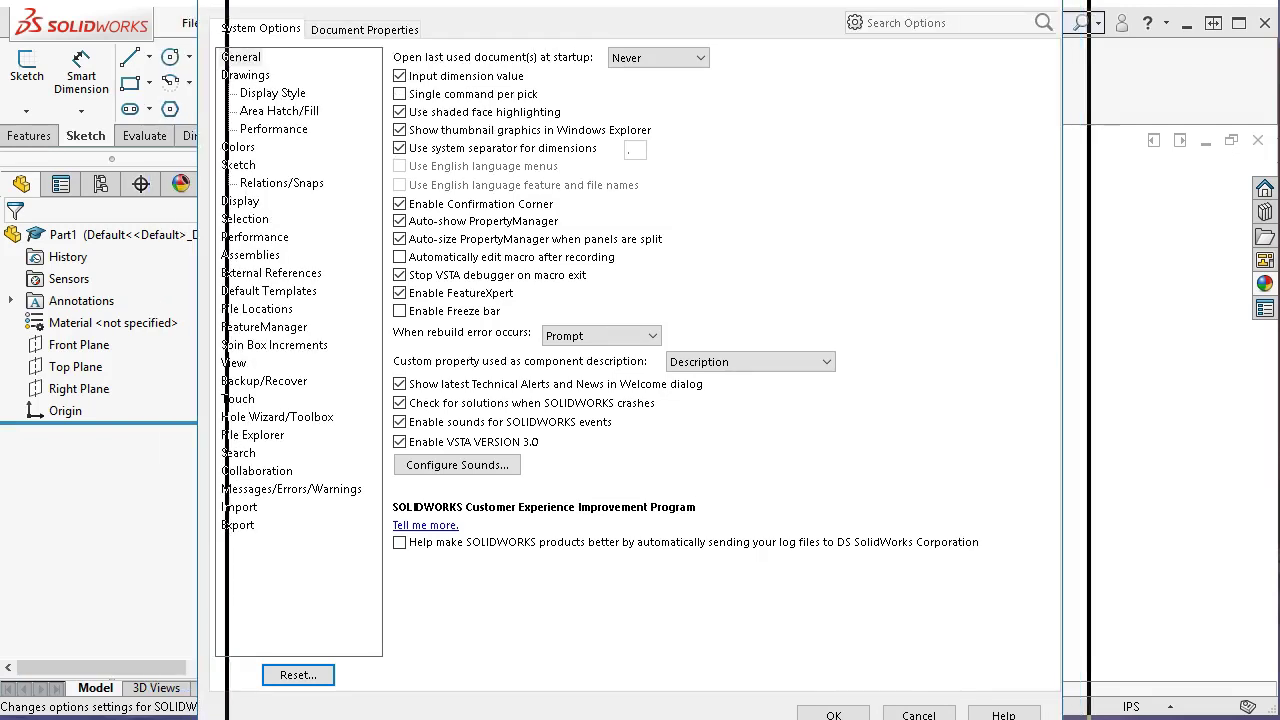
pyautogui.click(310, 333)
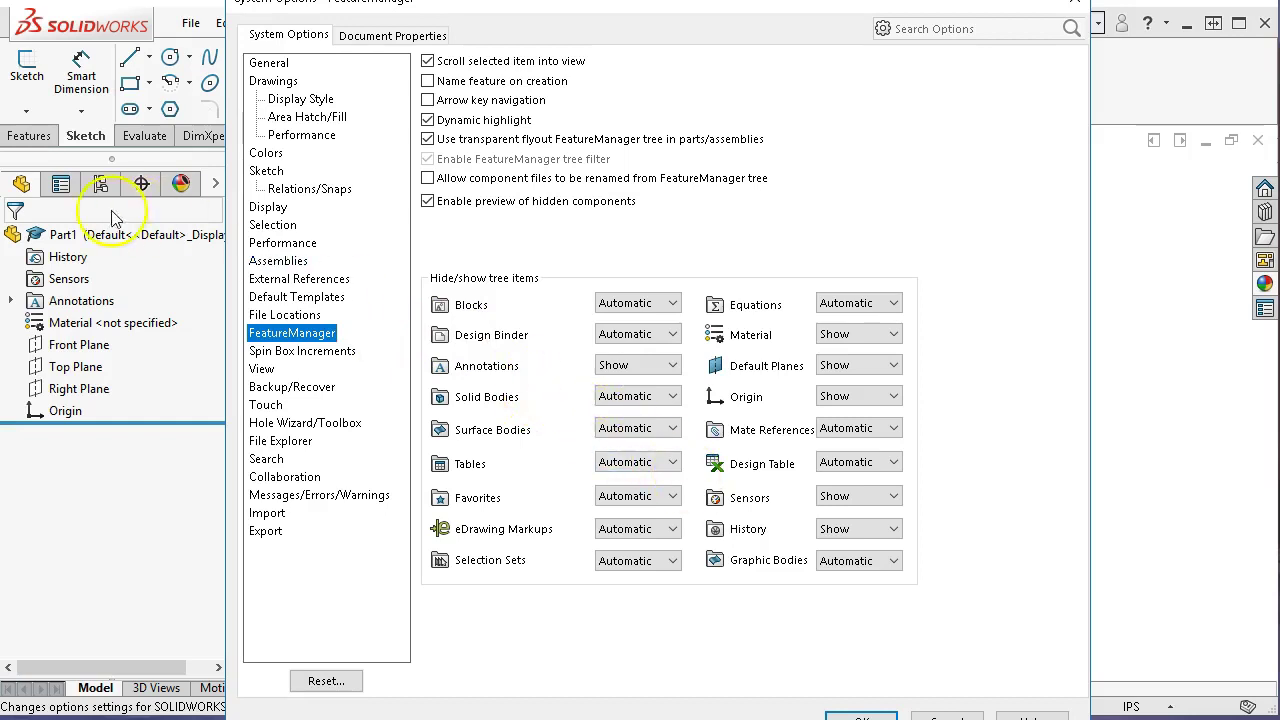
pyautogui.click(892, 529)
pyautogui.click(832, 560)
pyautogui.click(885, 560)
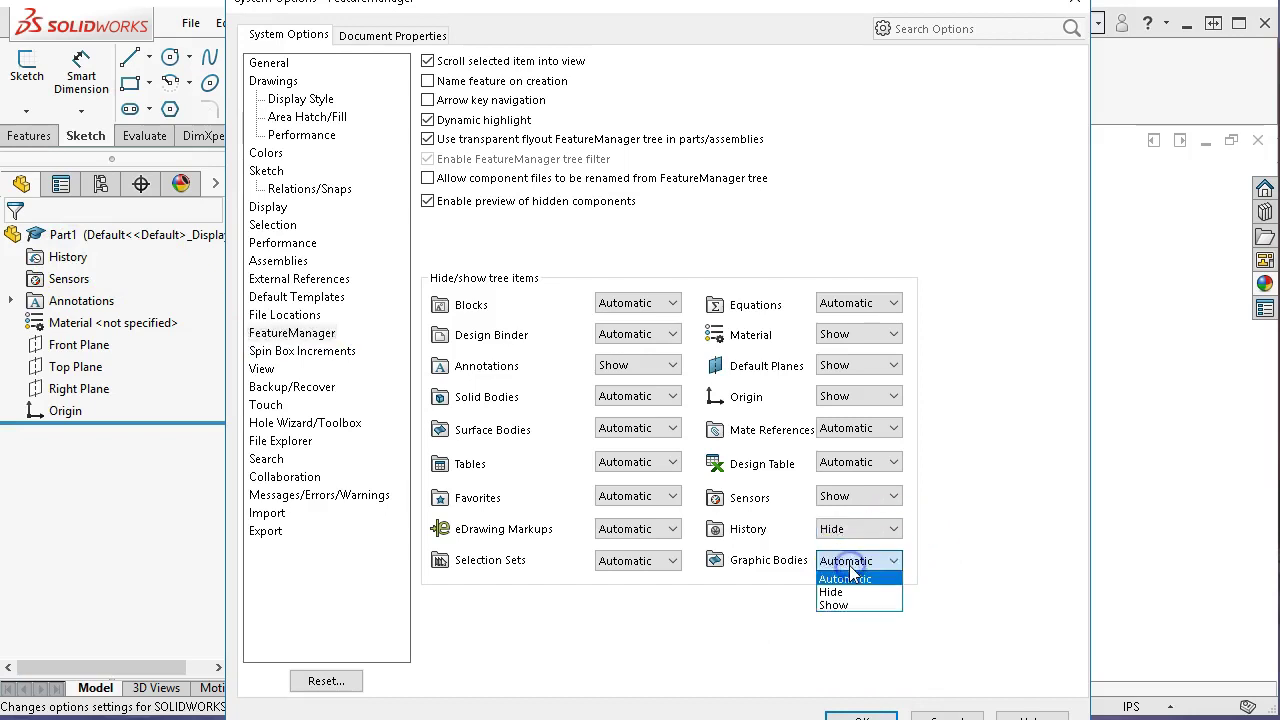
pyautogui.click(940, 452)
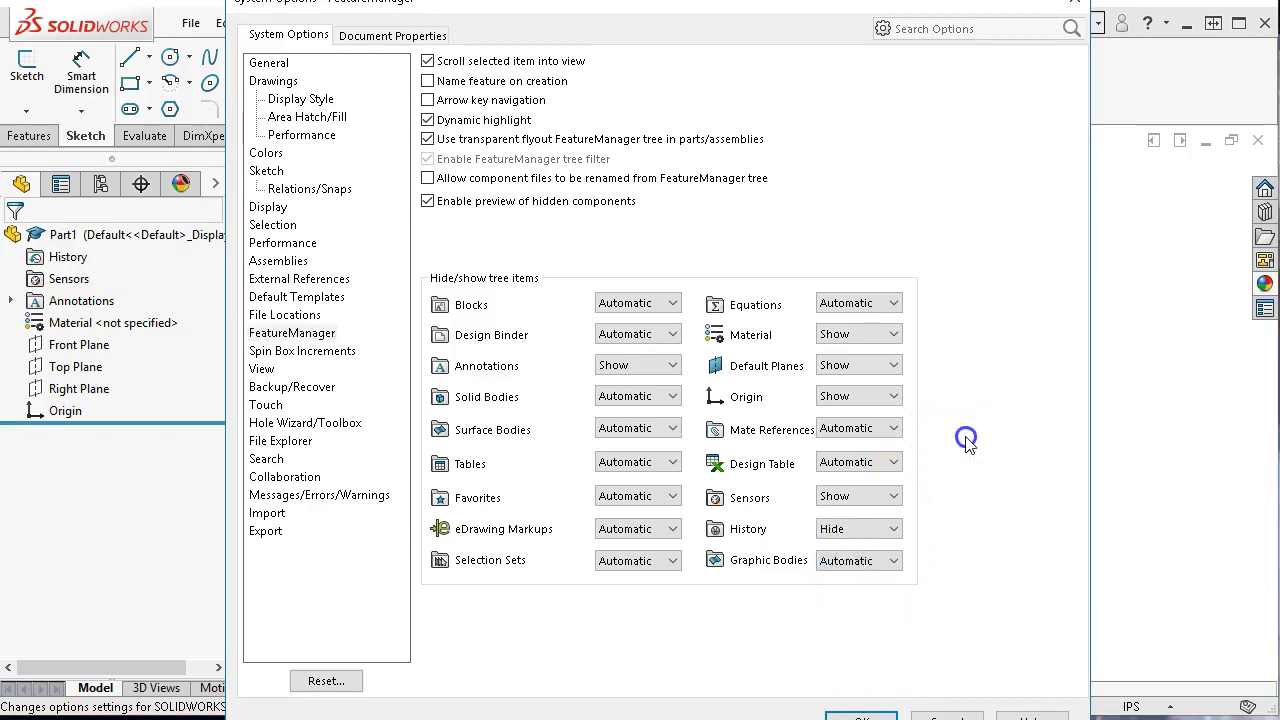
pyautogui.click(894, 497)
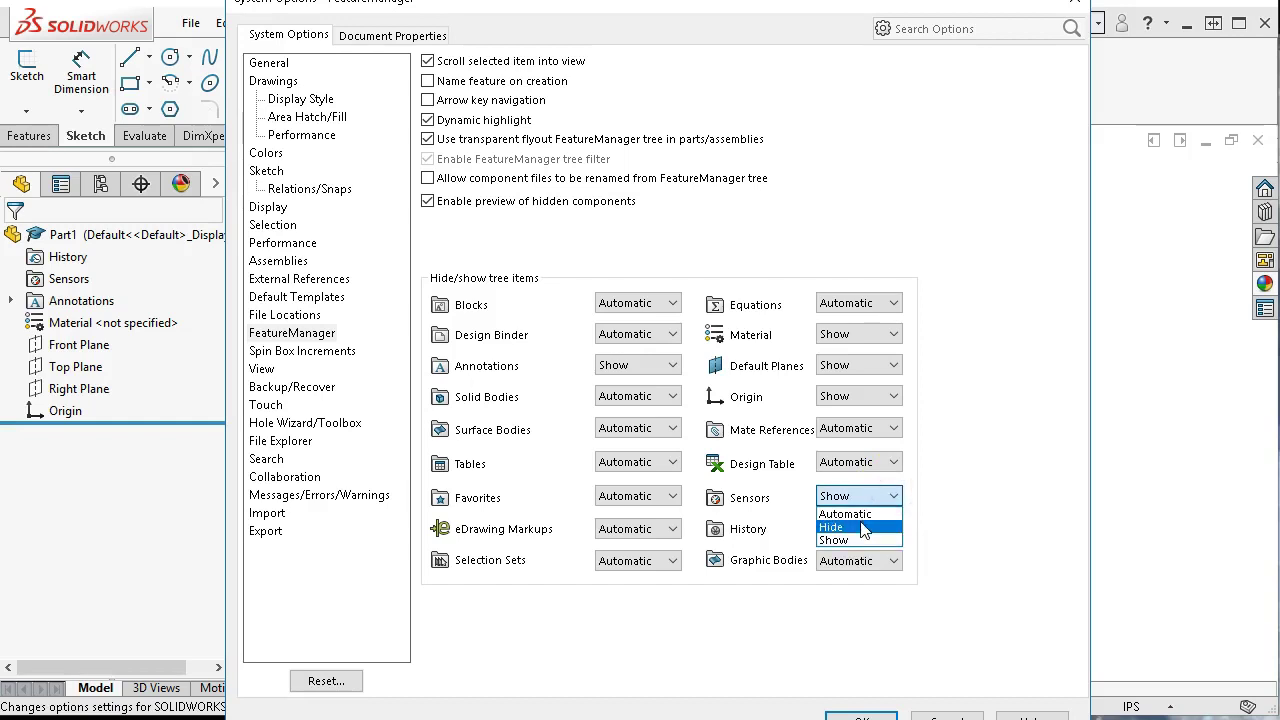
pyautogui.click(860, 527)
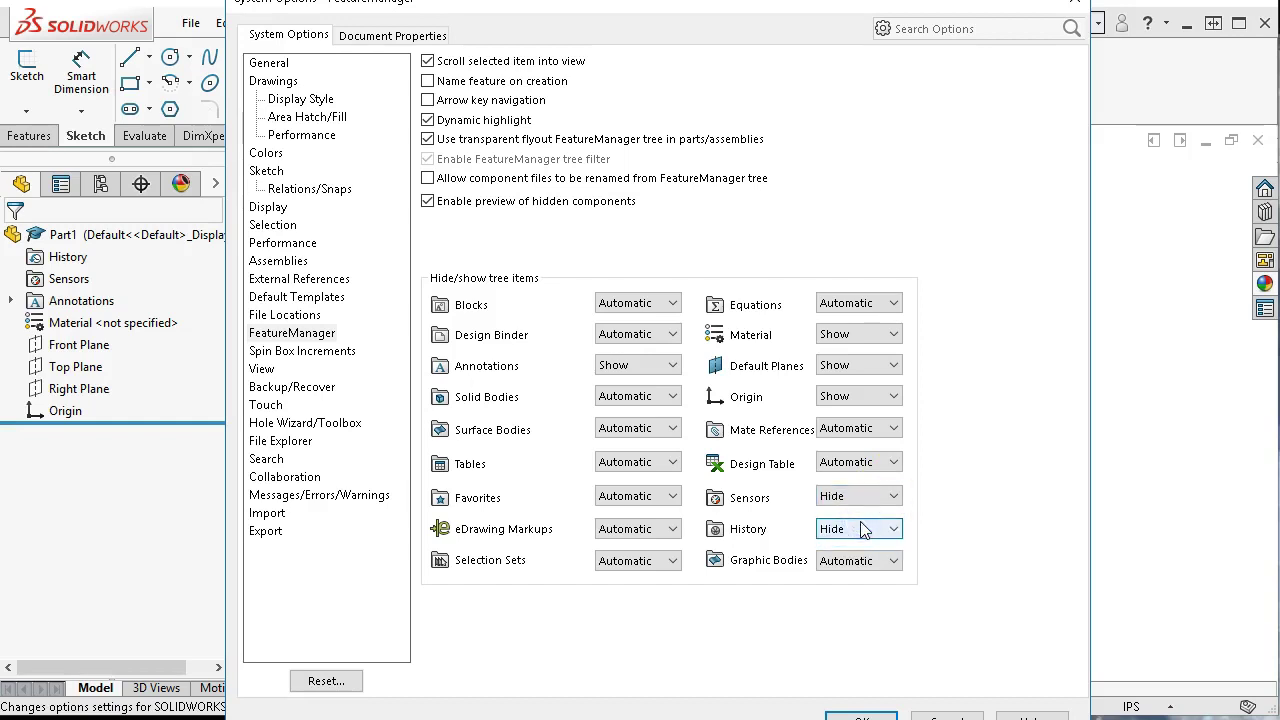
pyautogui.click(865, 531)
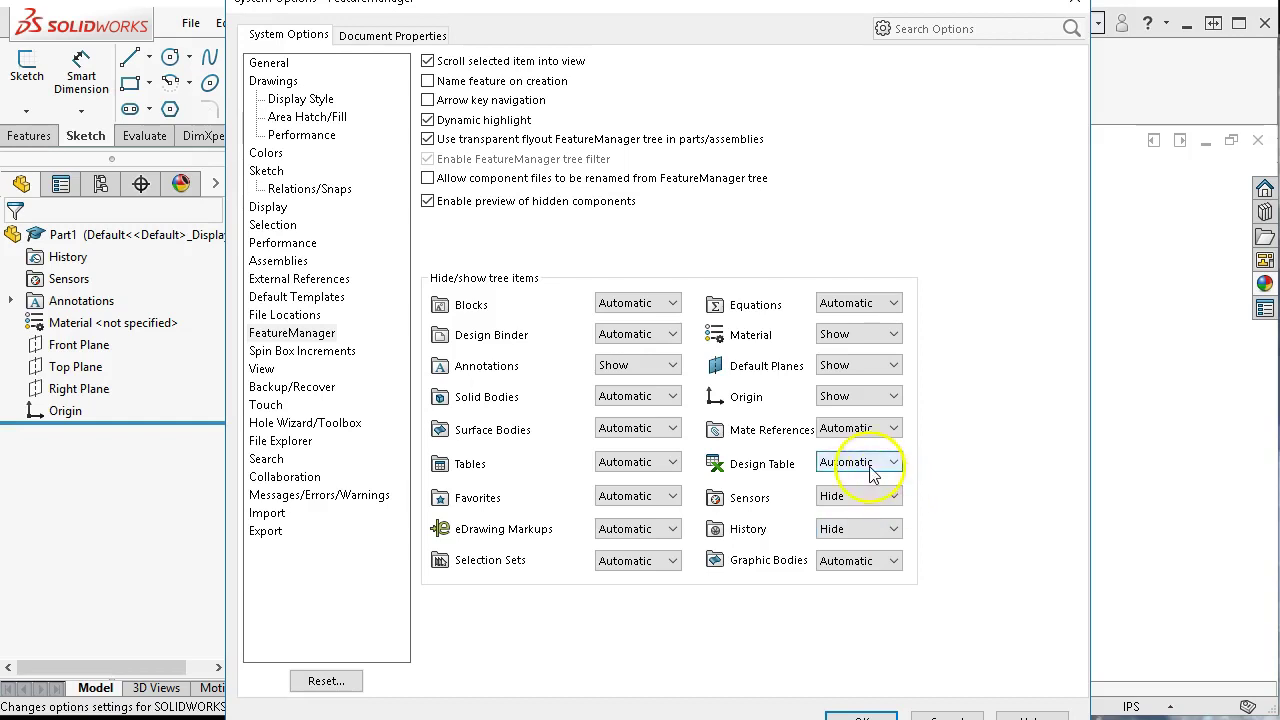
# - Set the Solid Bodies tree item to Show and apply the system options
pyautogui.click(672, 398)
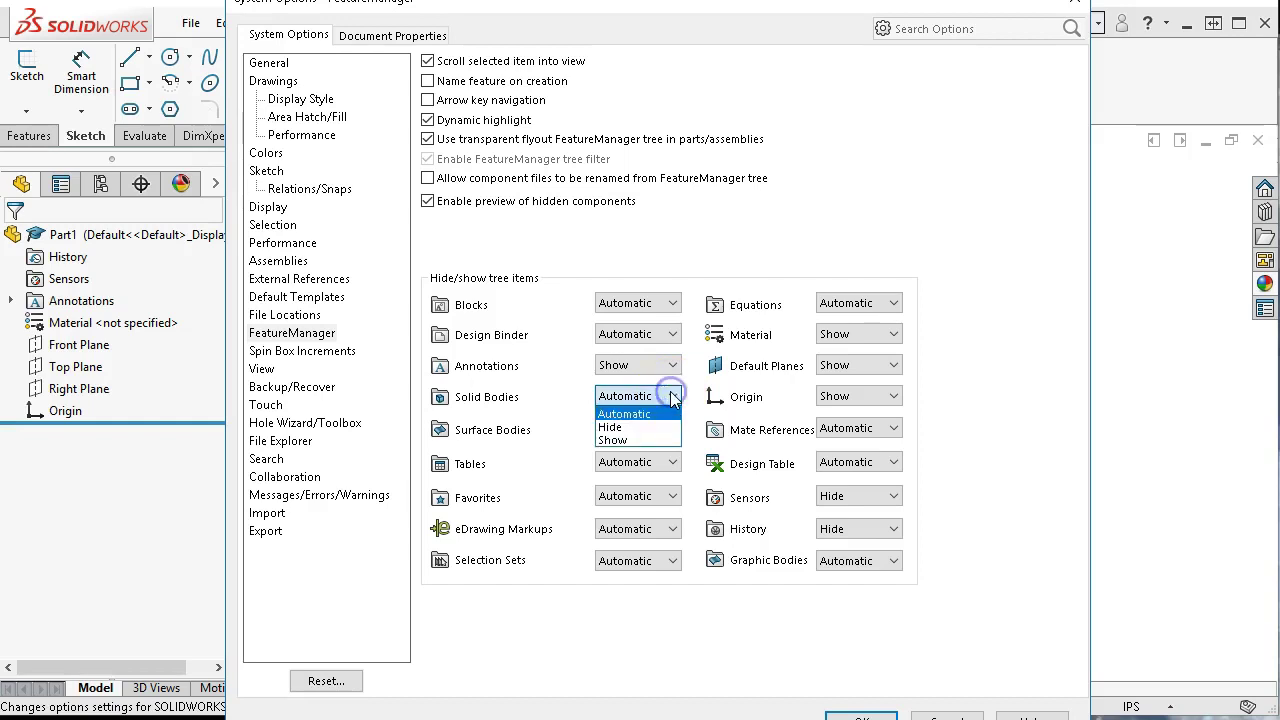
pyautogui.click(637, 441)
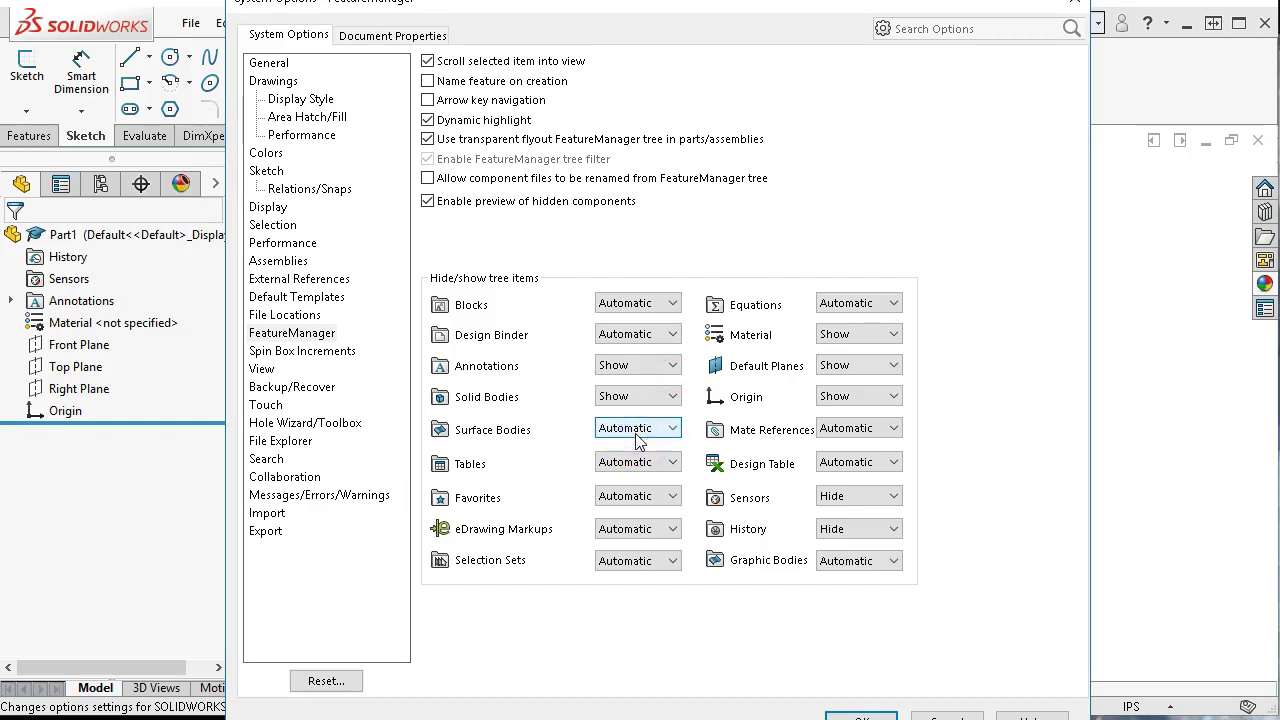
pyautogui.click(678, 630)
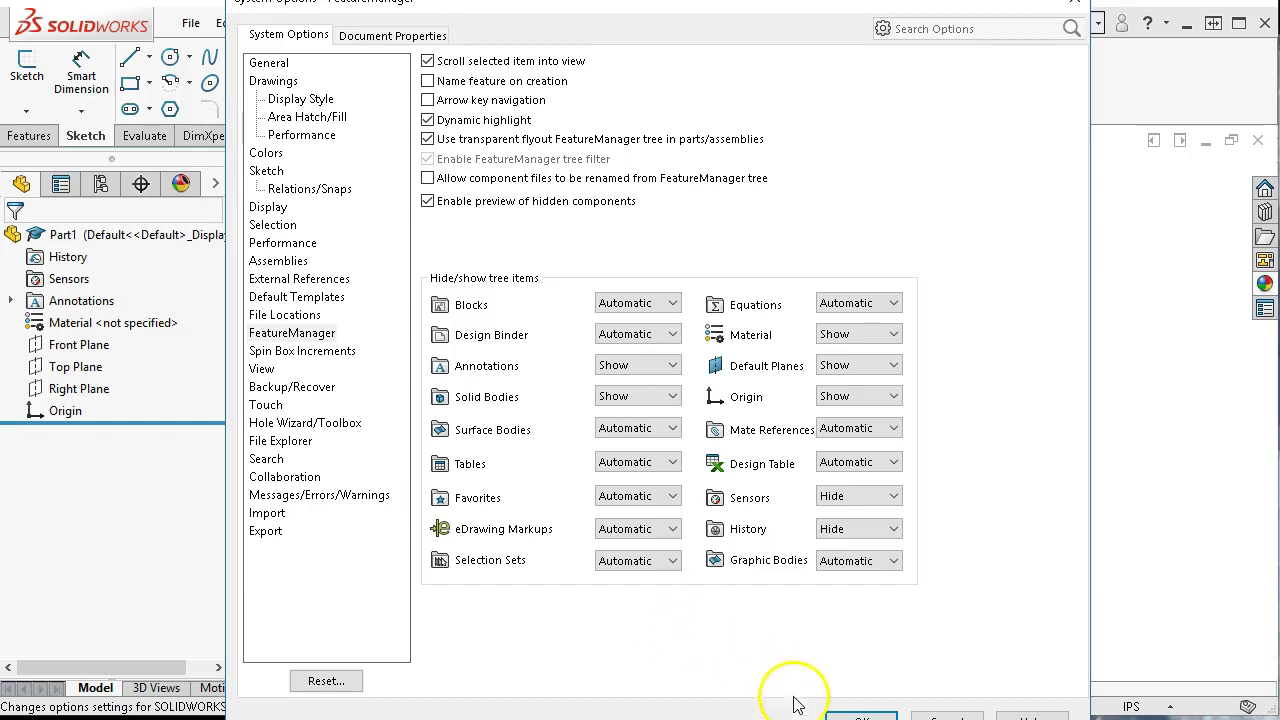
pyautogui.click(861, 716)
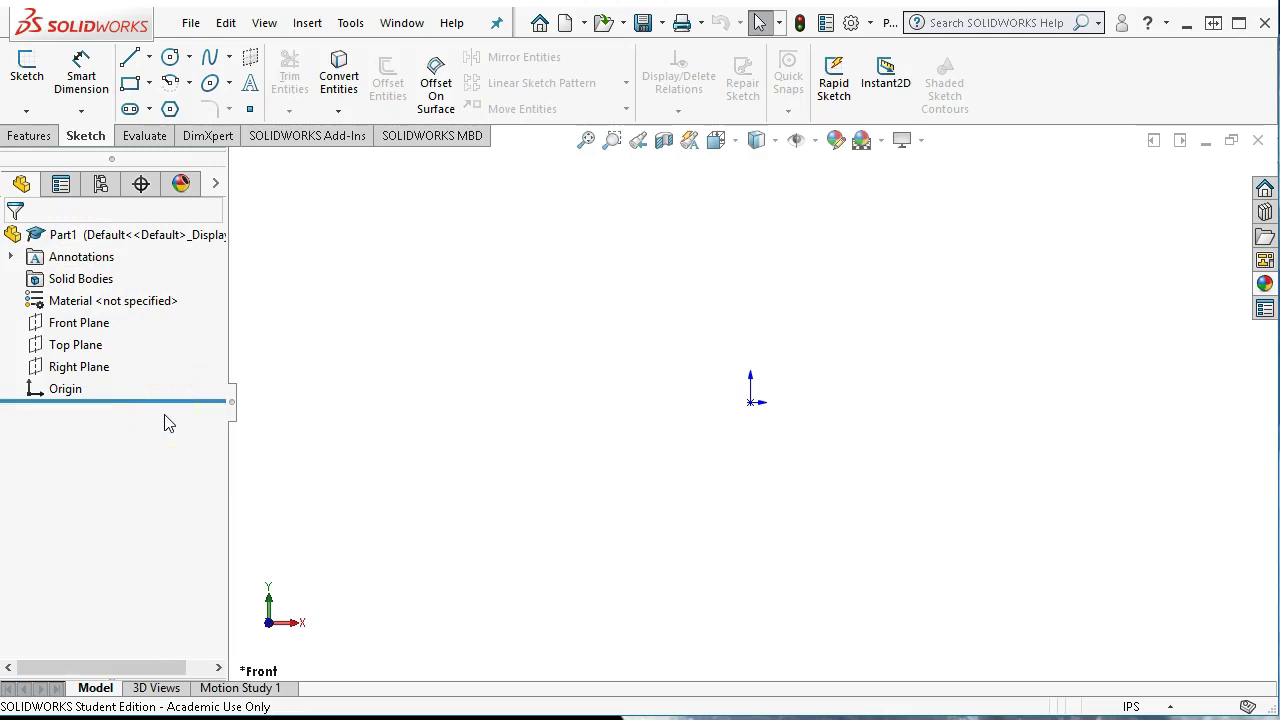
pyautogui.click(140, 452)
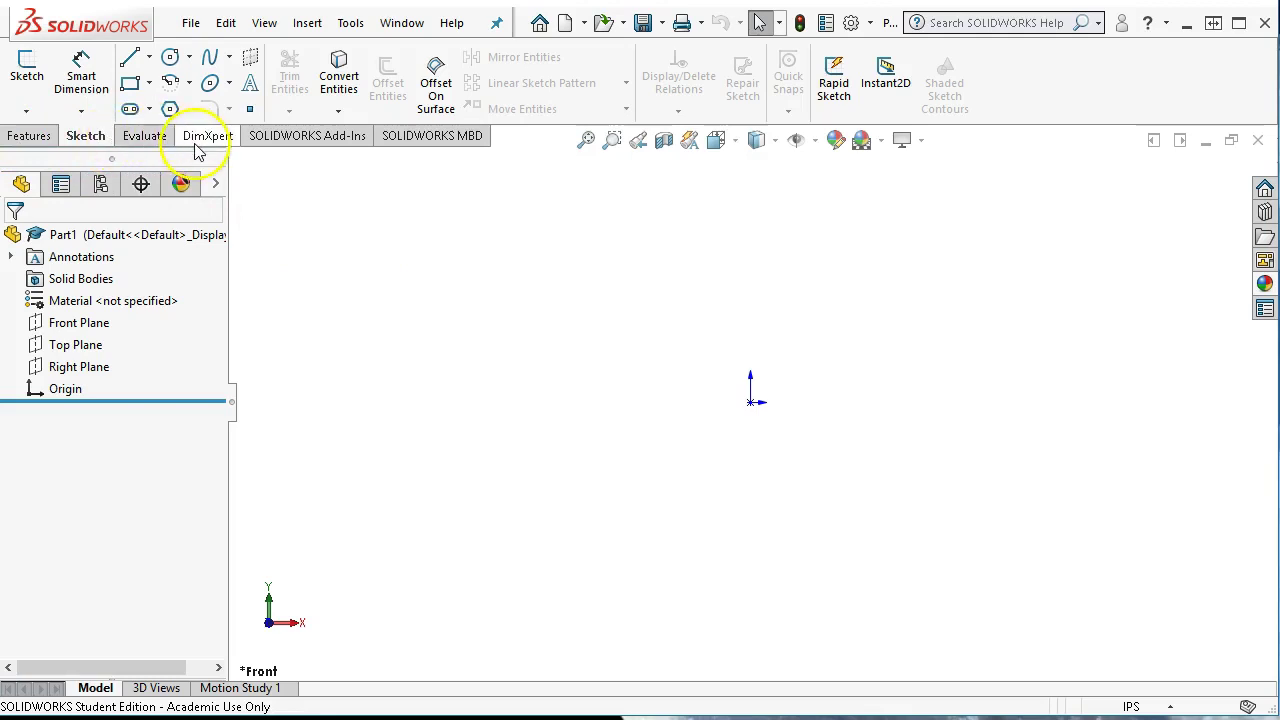
# - Remove the SOLIDWORKS Add-Ins tab from the CommandManager
pyautogui.rightClick(322, 140)
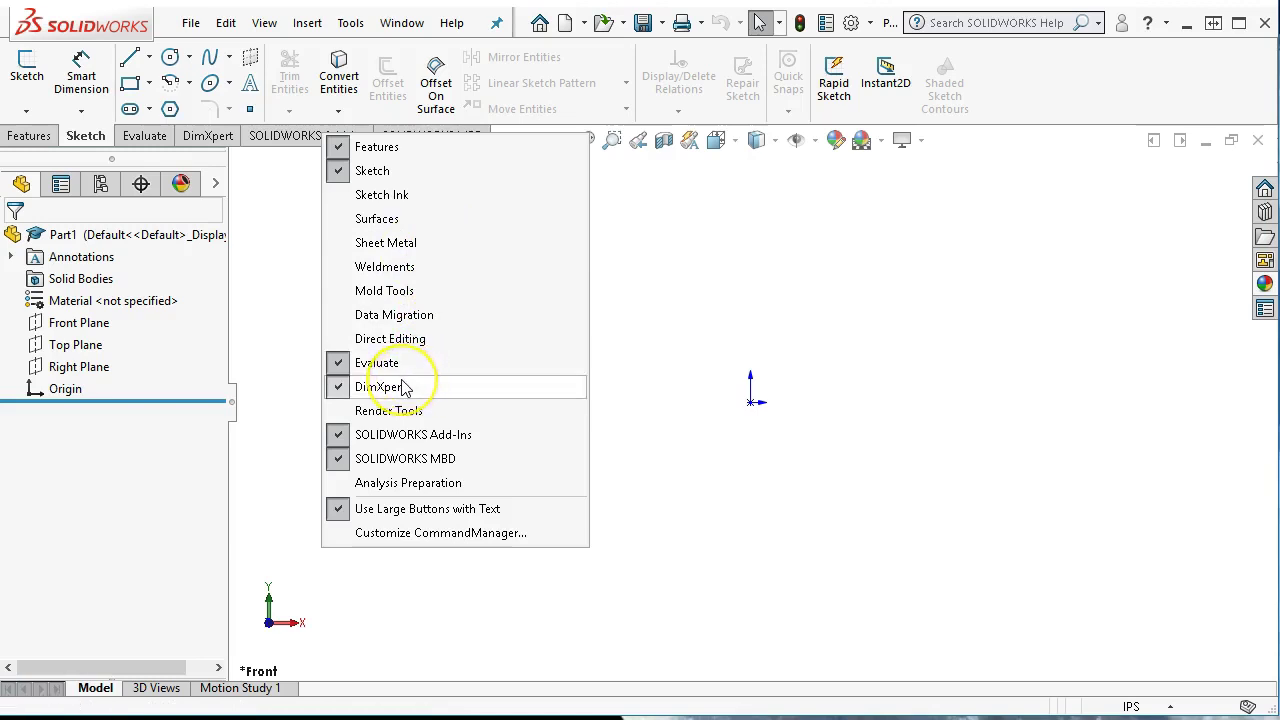
pyautogui.click(339, 439)
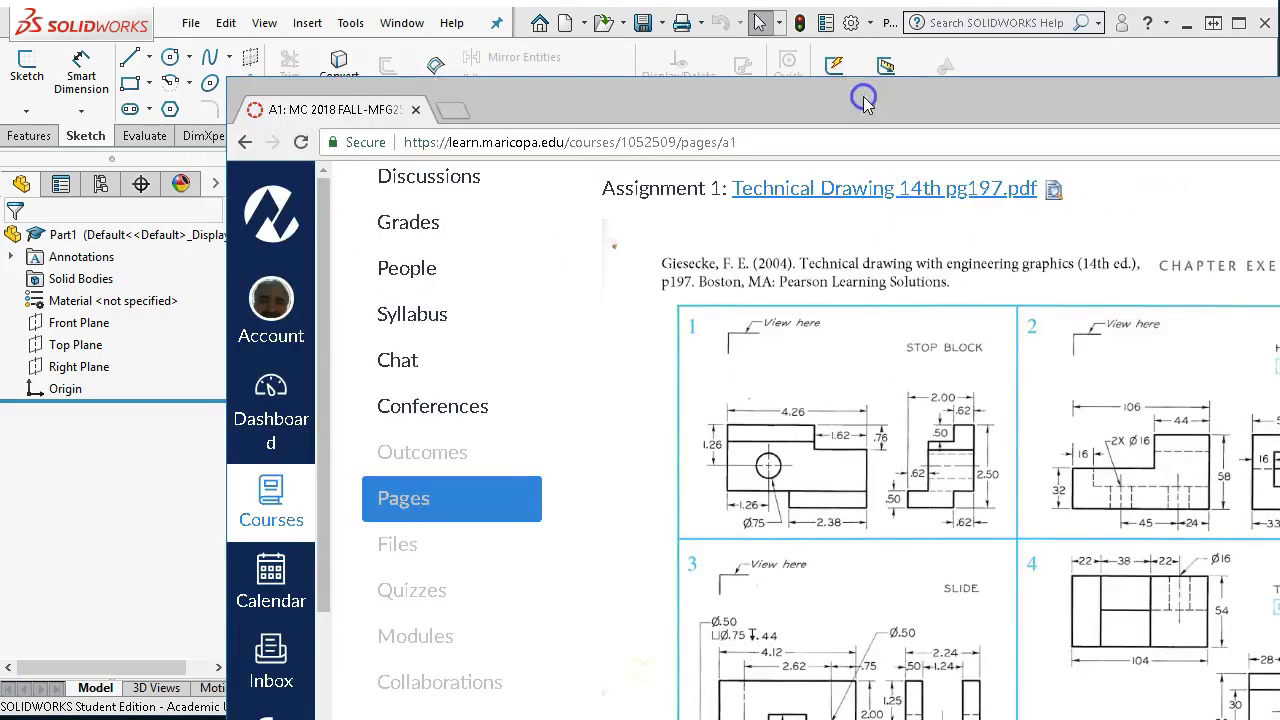
# - Examine the Stop Block drawing on the Assignment 1 page in the browser, and return to the SOLIDWORKS part
pyautogui.moveTo(863, 96); pyautogui.dragTo(740, 76)
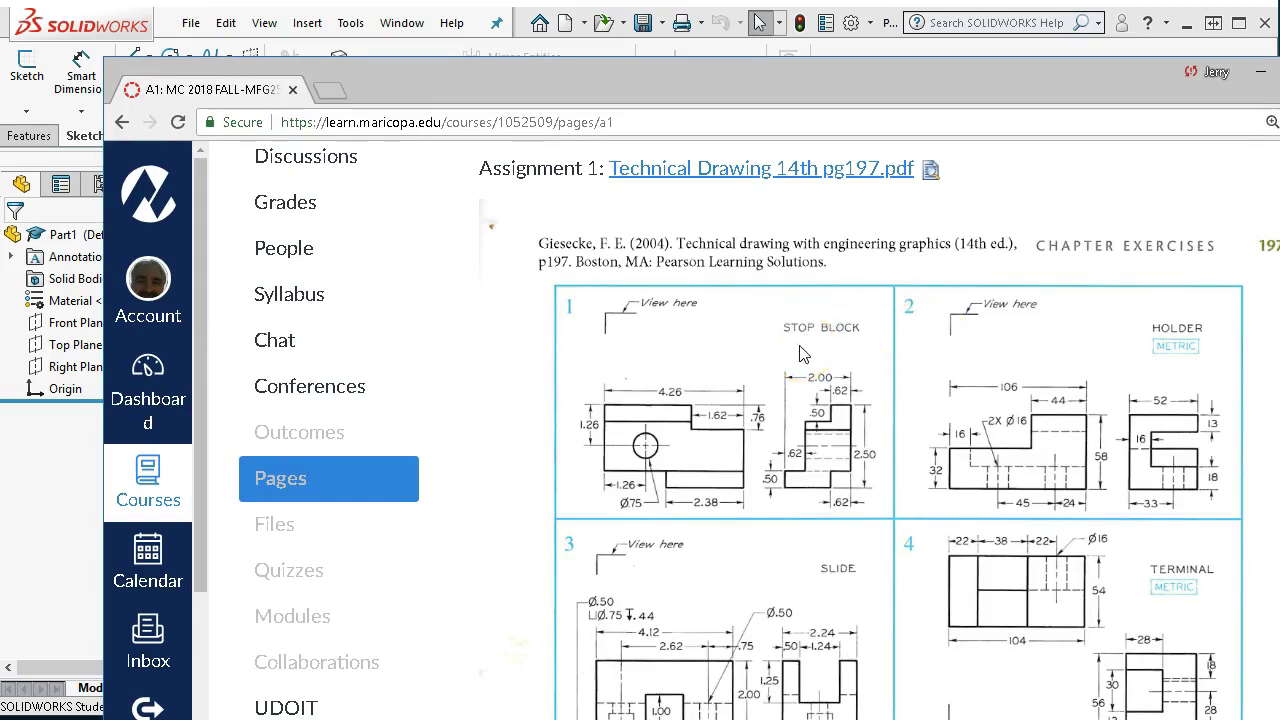
pyautogui.moveTo(765, 400)
pyautogui.mouseDown()
pyautogui.moveTo(749, 424)
pyautogui.moveTo(643, 432)
pyautogui.moveTo(640, 505)
pyautogui.moveTo(642, 450)
pyautogui.moveTo(632, 466)
pyautogui.moveTo(602, 436)
pyautogui.moveTo(688, 424)
pyautogui.moveTo(729, 465)
pyautogui.mouseUp()
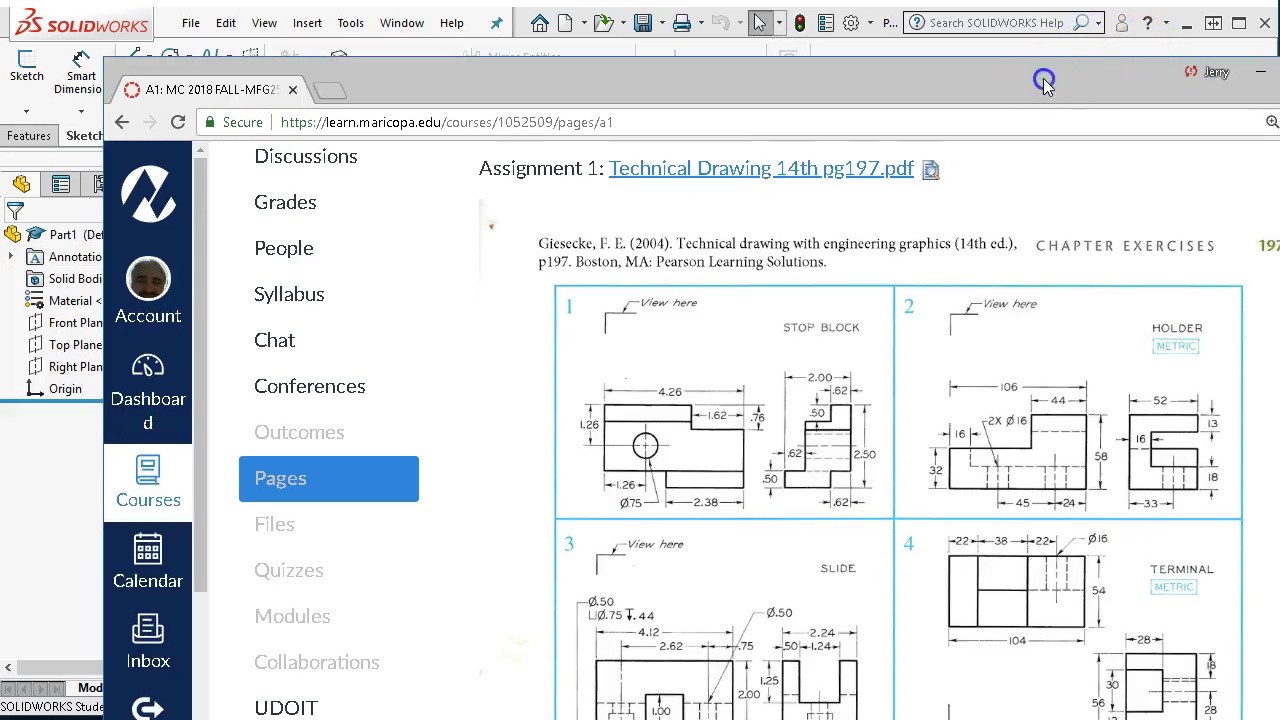
pyautogui.moveTo(1046, 77); pyautogui.dragTo(1240, 105)
pyautogui.press('Escape')
pyautogui.hotkey('alt', 'Tab')
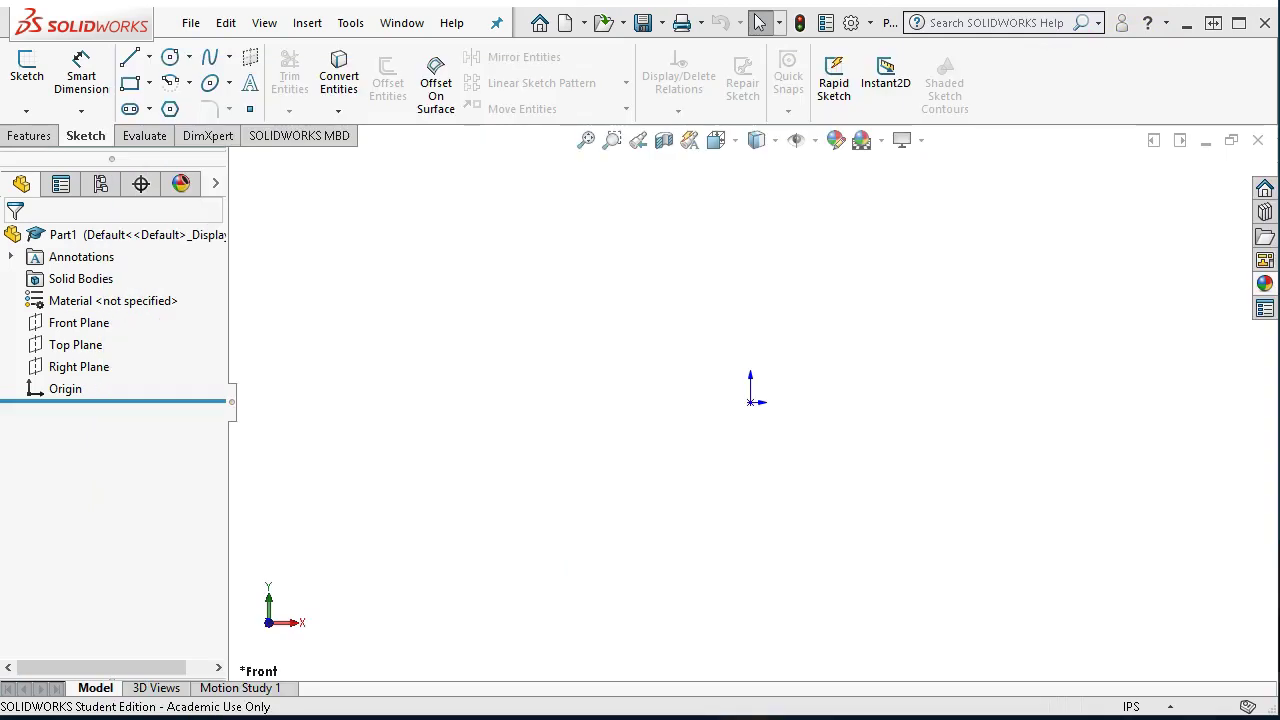
pyautogui.click(100, 333)
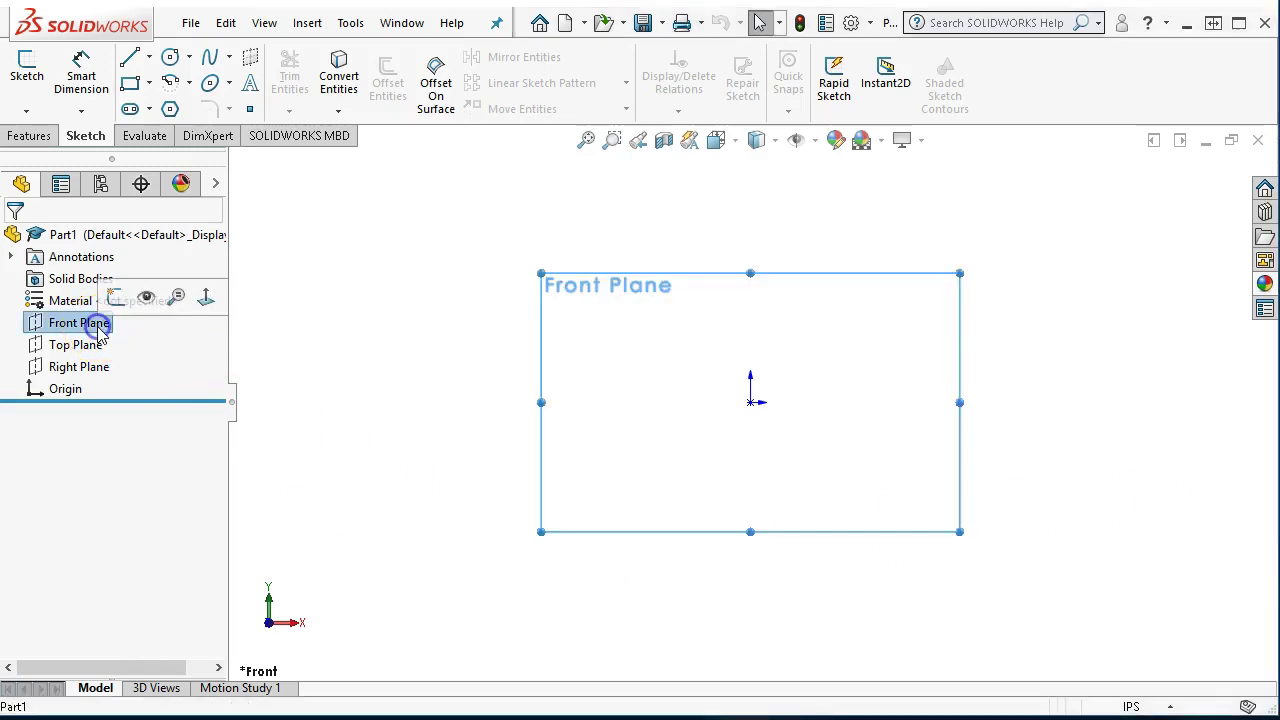
pyautogui.click(112, 298)
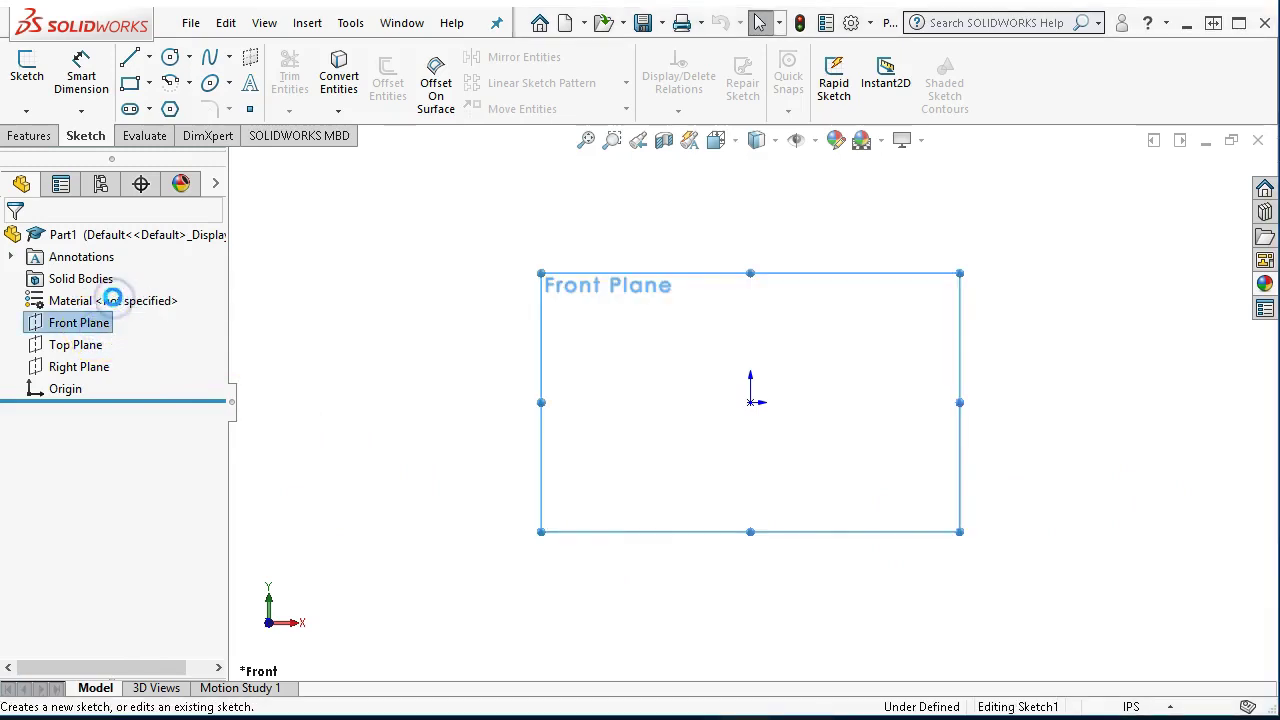
pyautogui.click(329, 397)
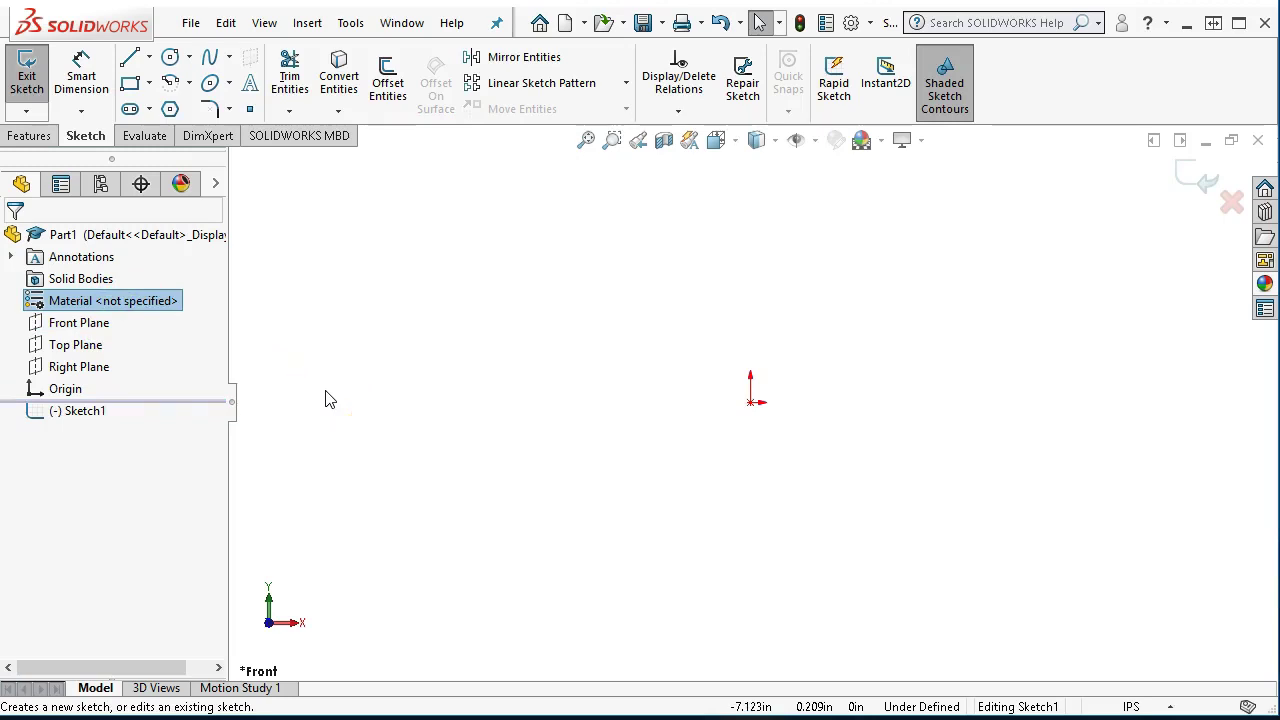
pyautogui.click(244, 368)
pyautogui.click(128, 332)
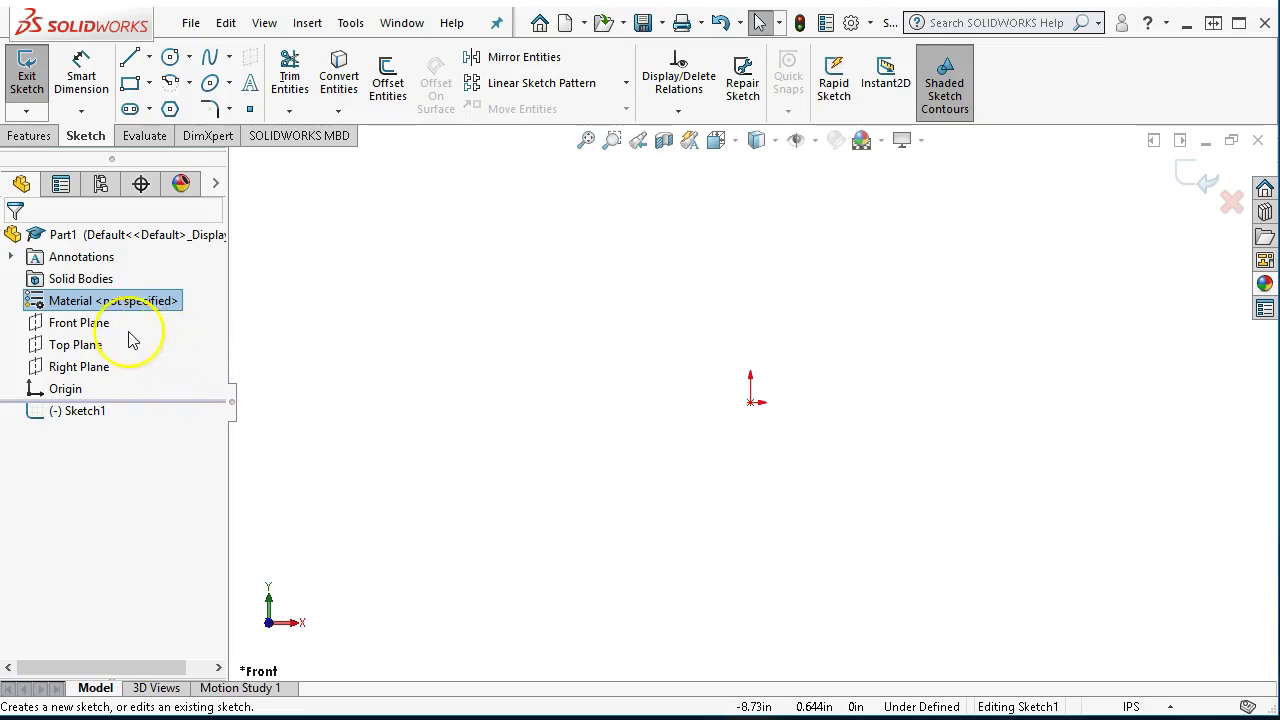
pyautogui.rightClick(90, 335)
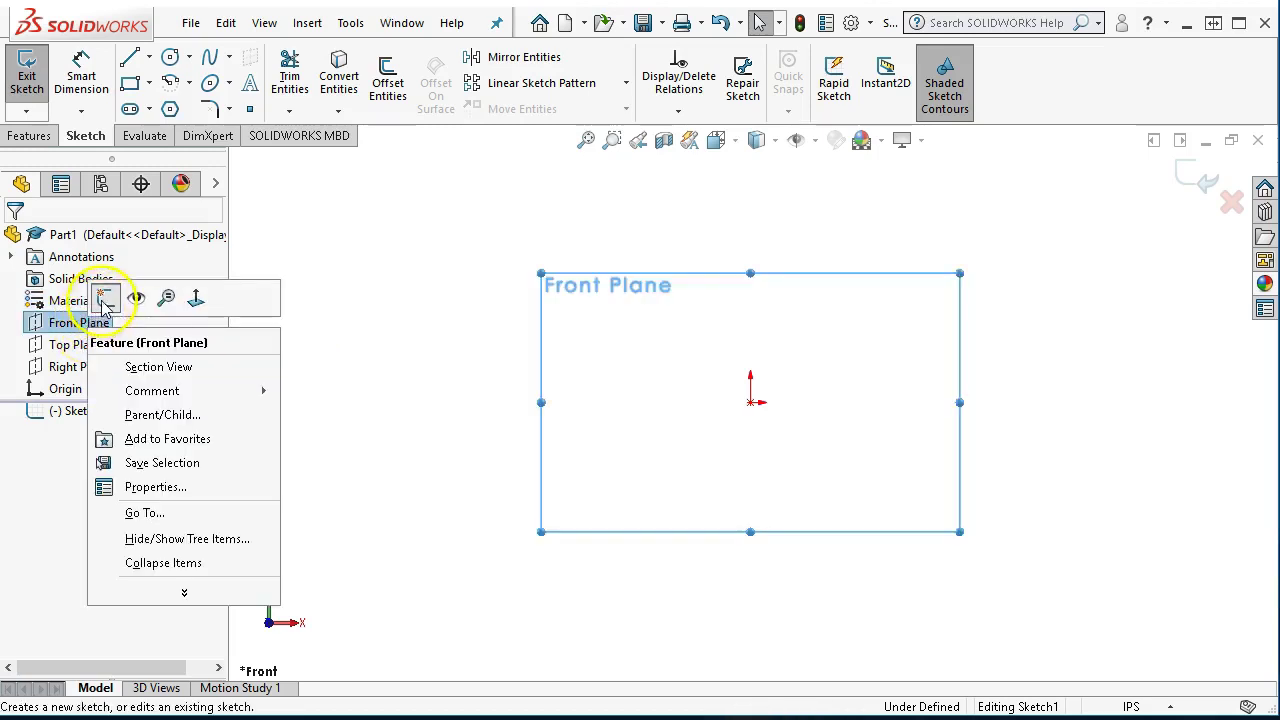
pyautogui.click(366, 224)
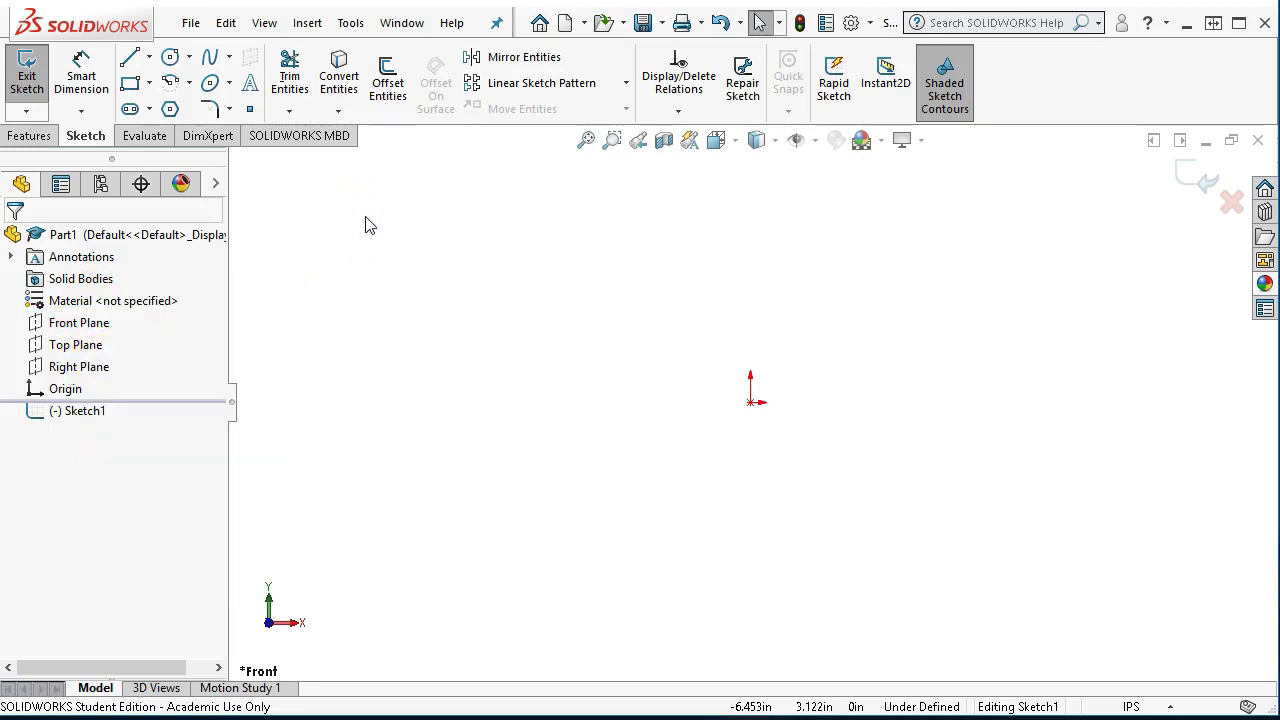
pyautogui.click(1233, 201)
pyautogui.click(765, 466)
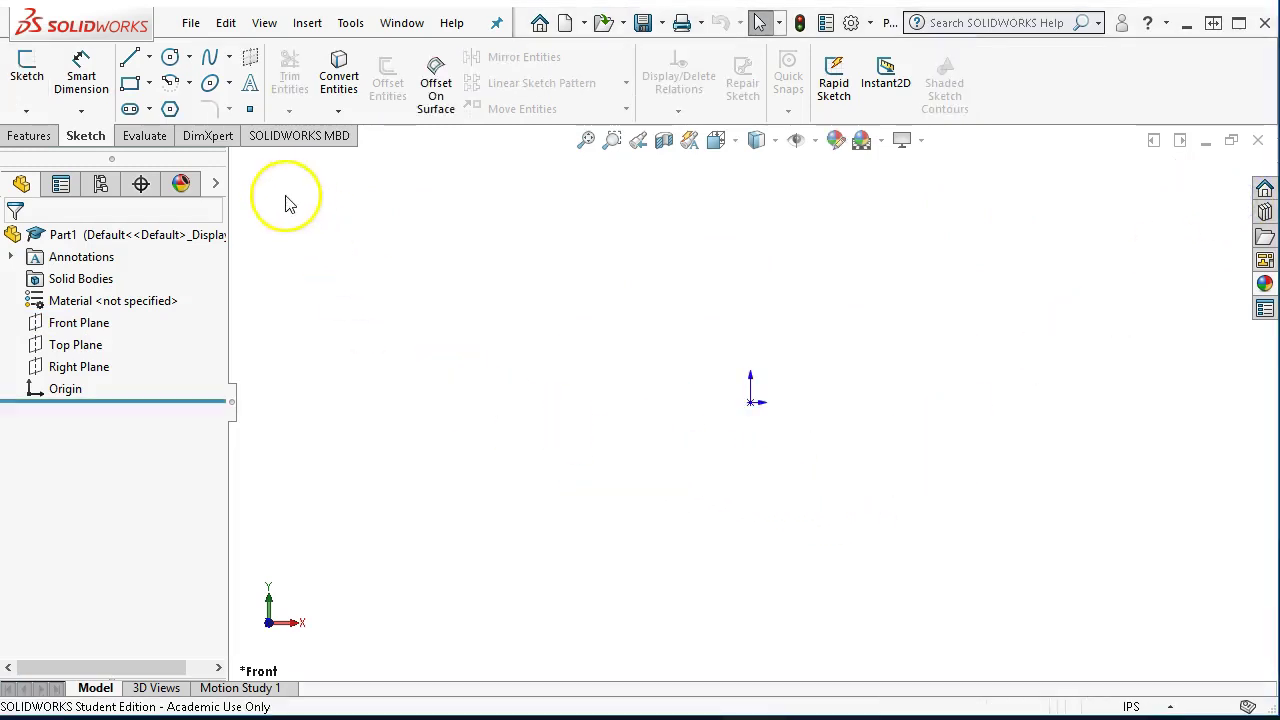
# - Start a new 2D sketch on the Front Plane
pyautogui.click(26, 112)
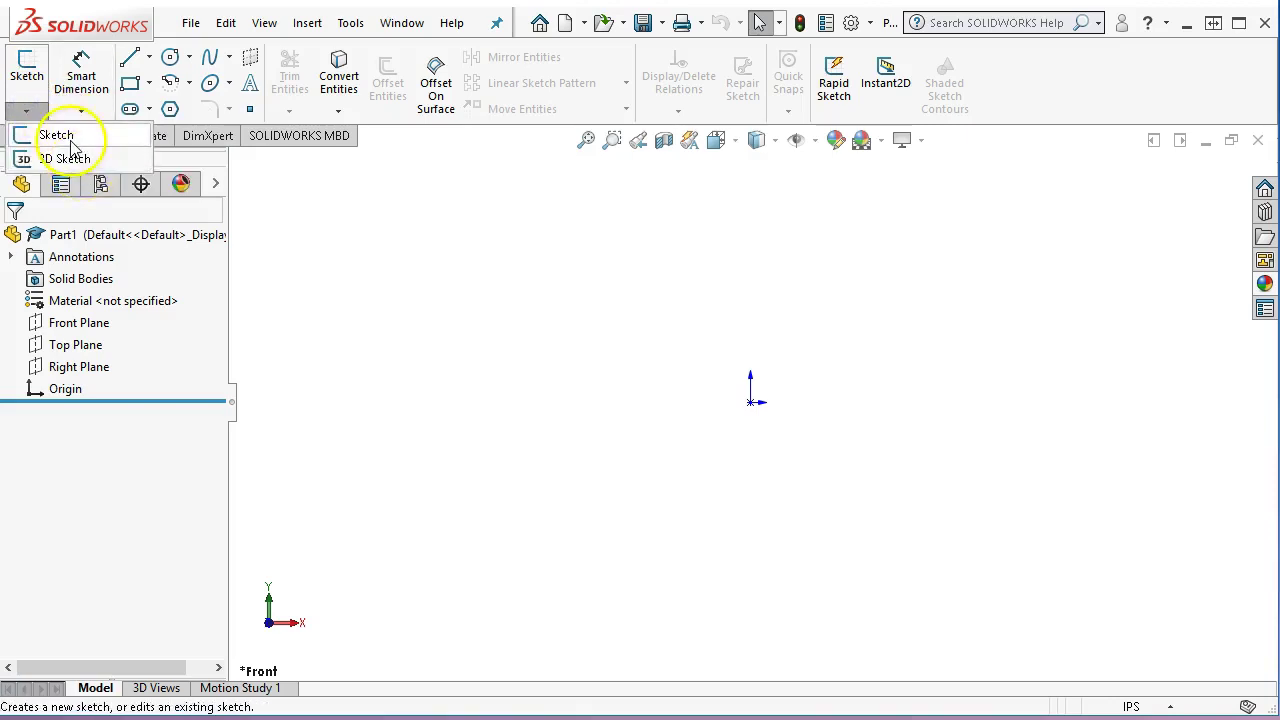
pyautogui.click(29, 66)
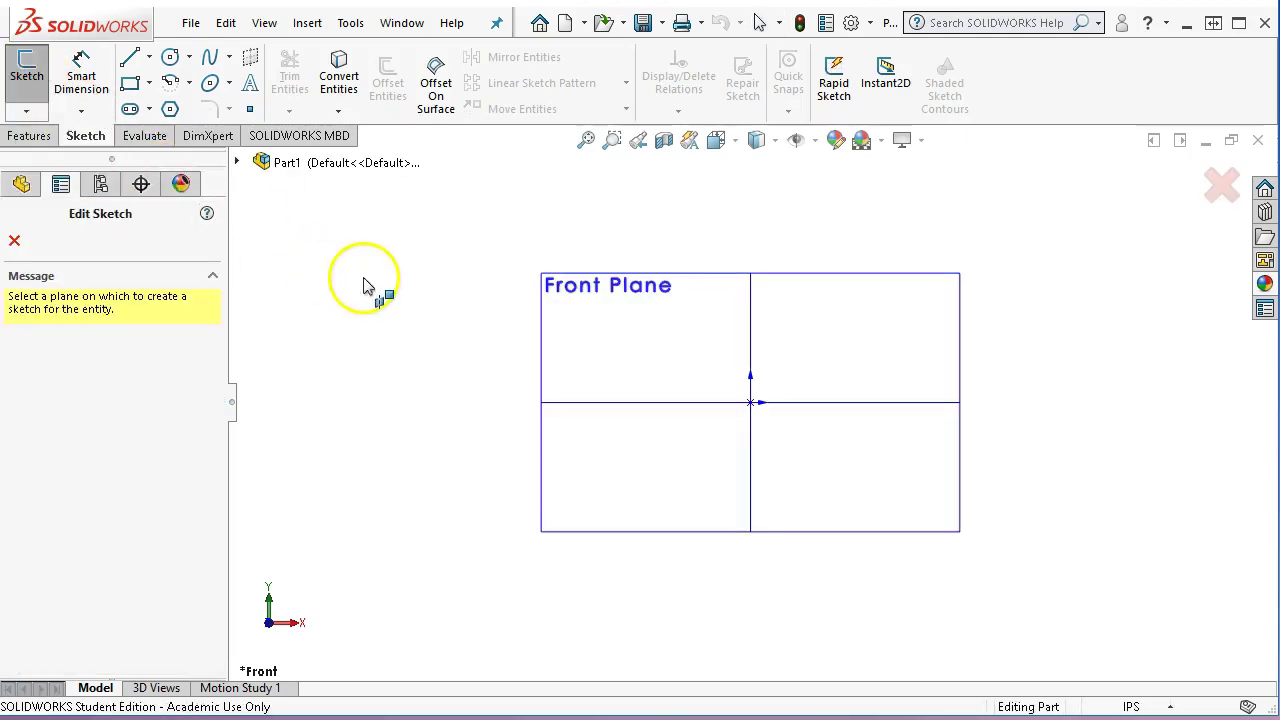
pyautogui.moveTo(359, 451); pyautogui.dragTo(920, 381)
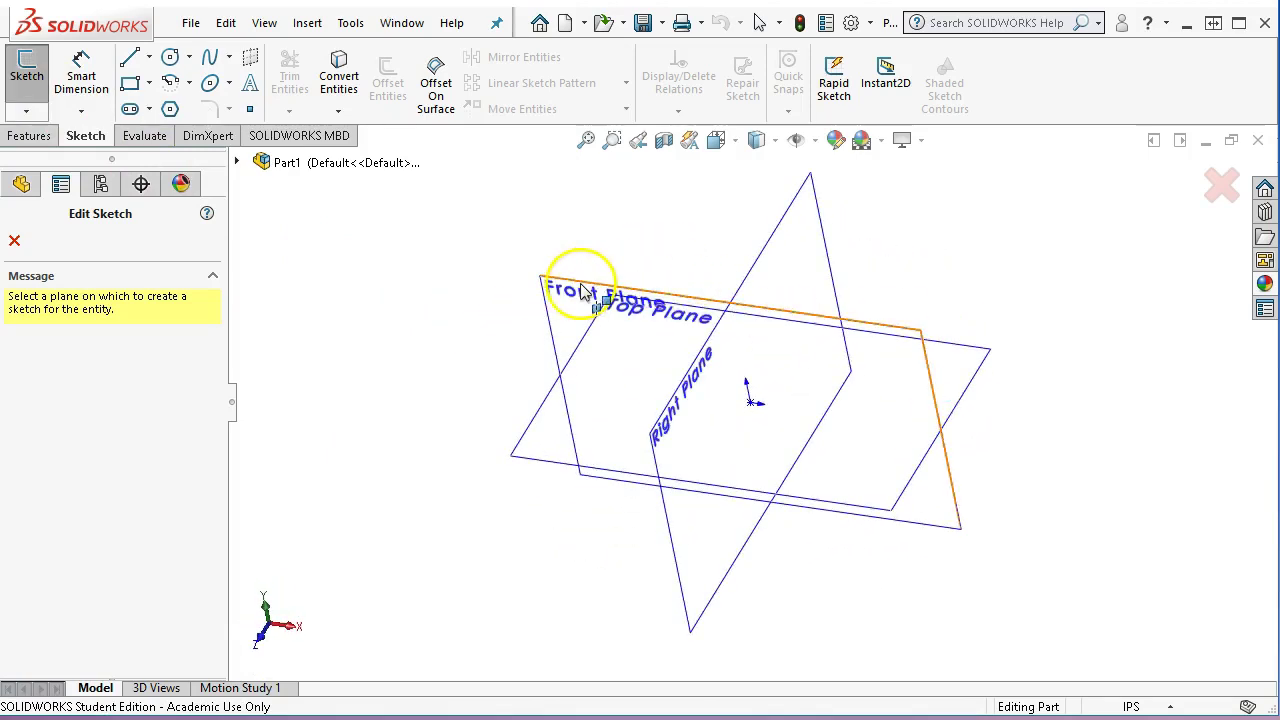
pyautogui.click(510, 295)
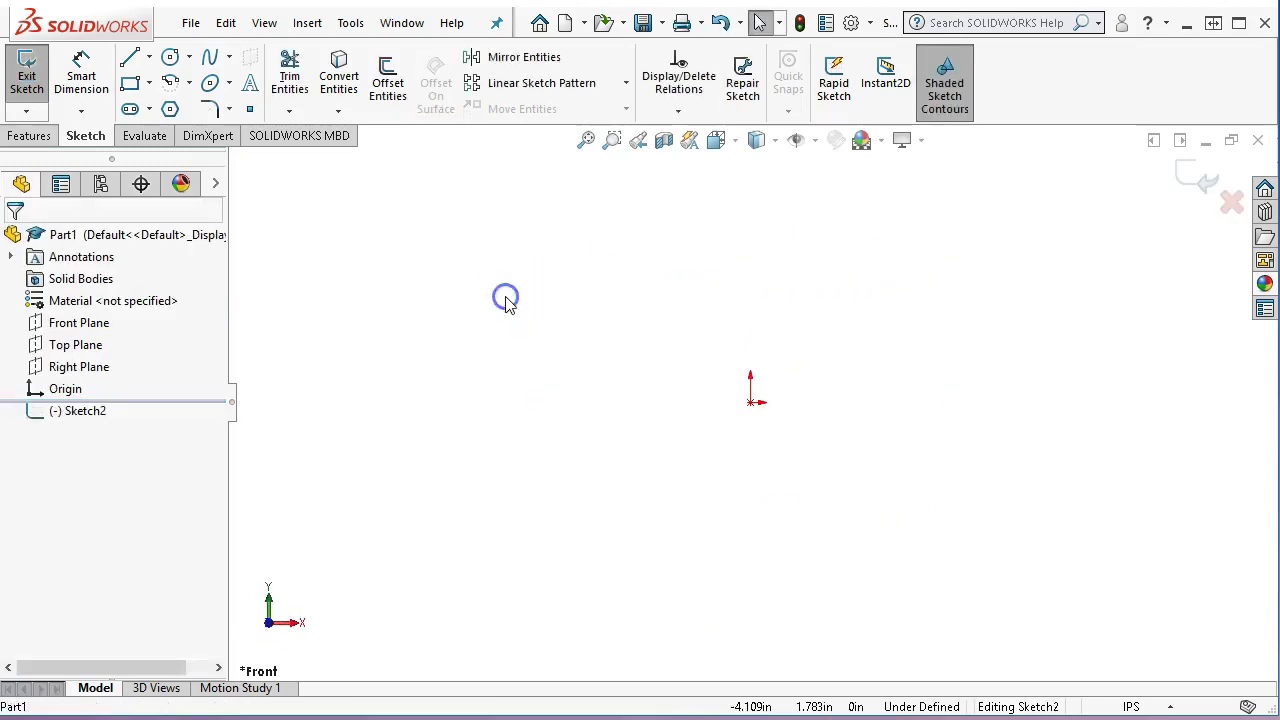
pyautogui.click(744, 423)
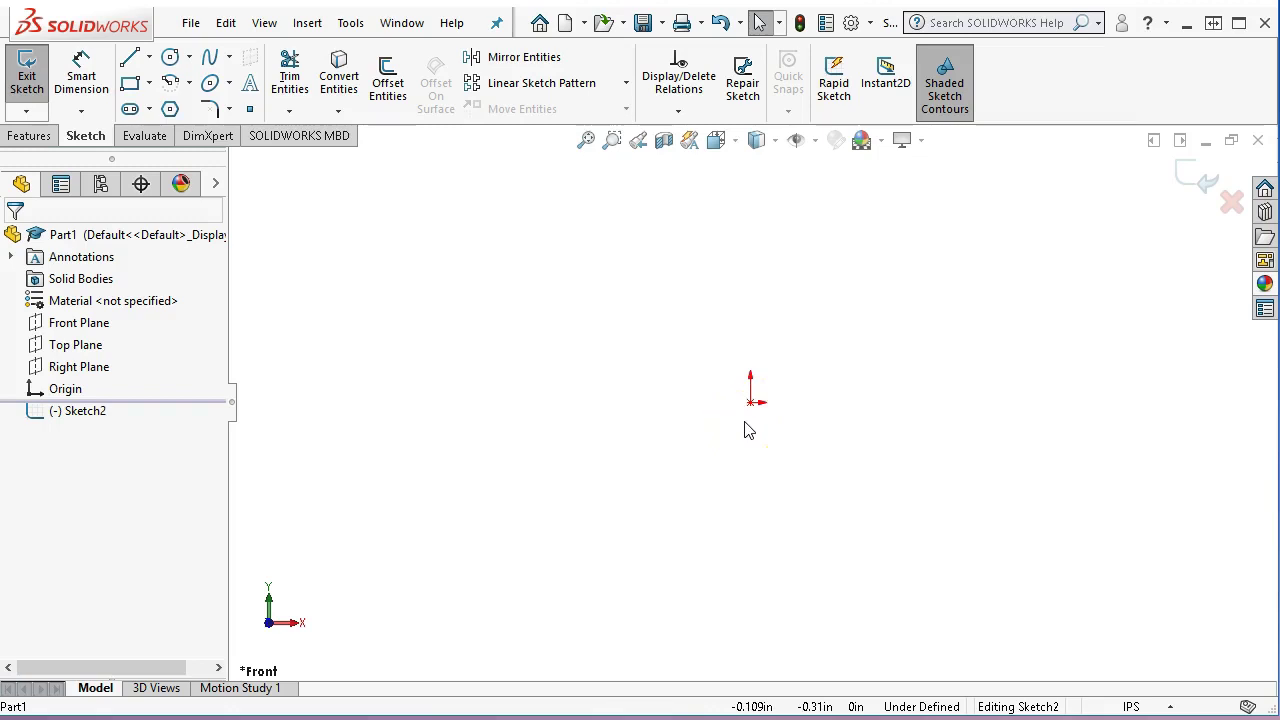
# - Exit the current sketch and discard its changes
pyautogui.click(723, 437)
pyautogui.click(815, 500)
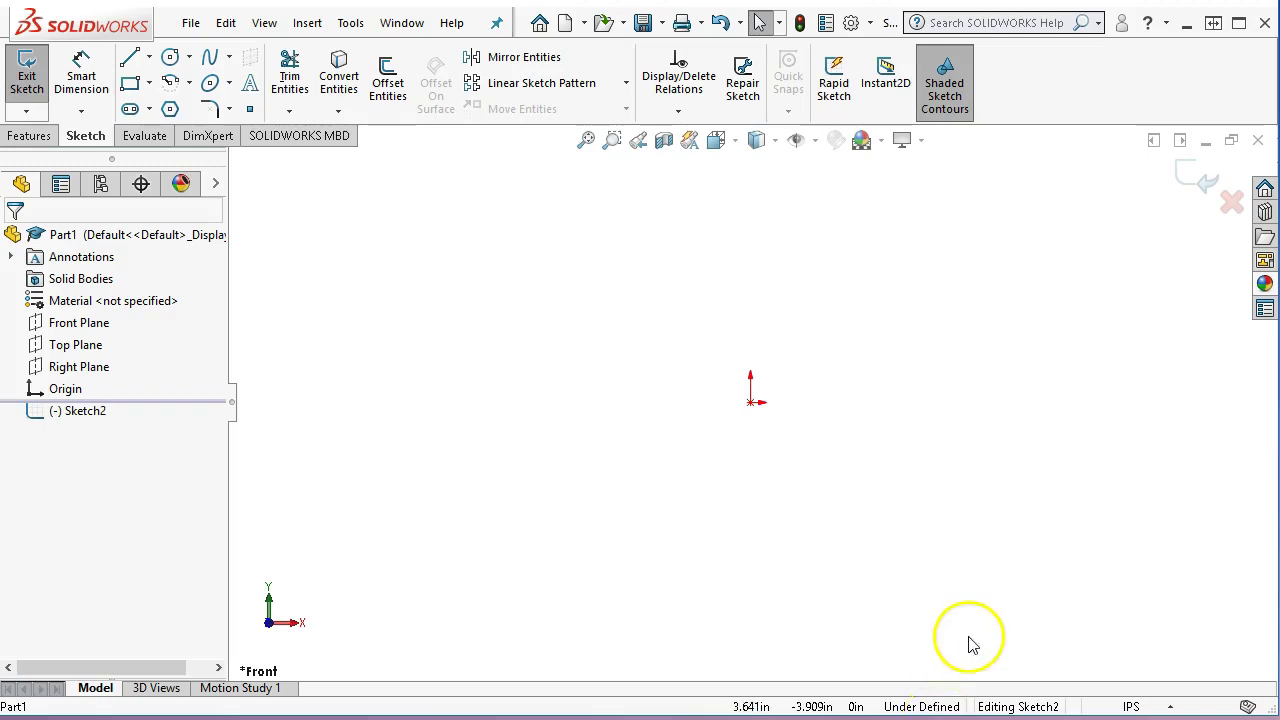
pyautogui.click(1233, 201)
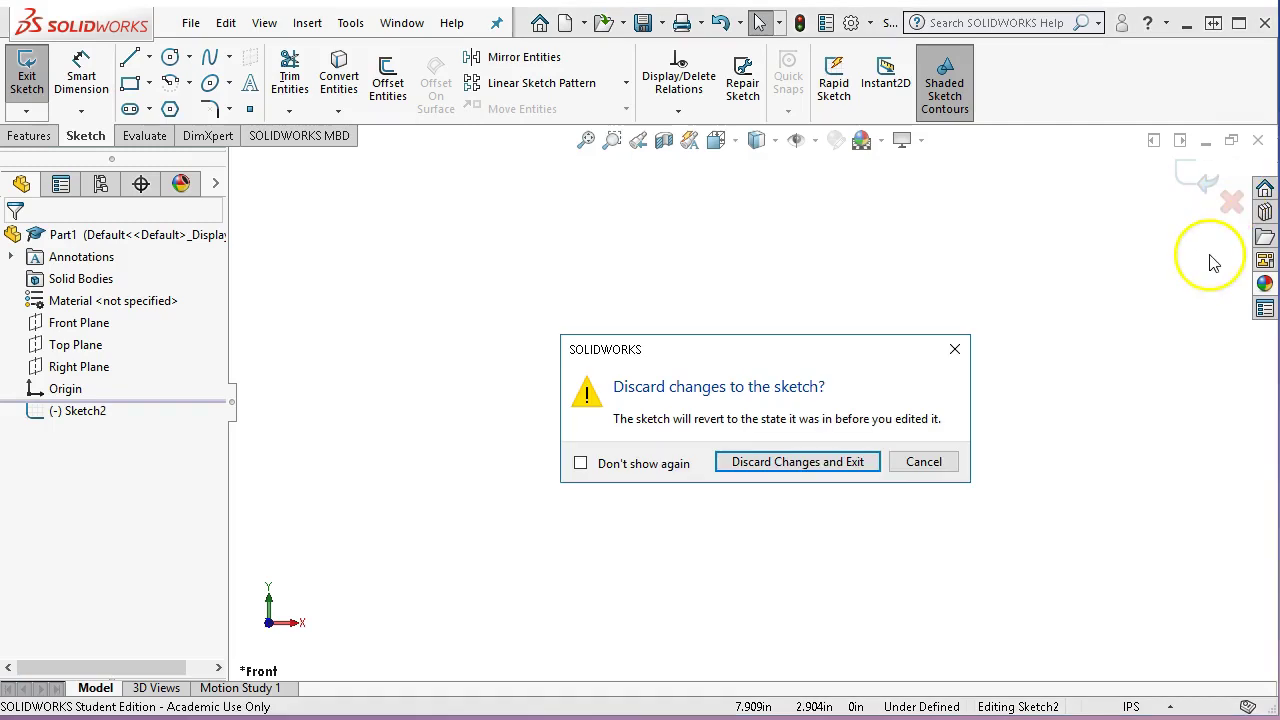
pyautogui.click(794, 466)
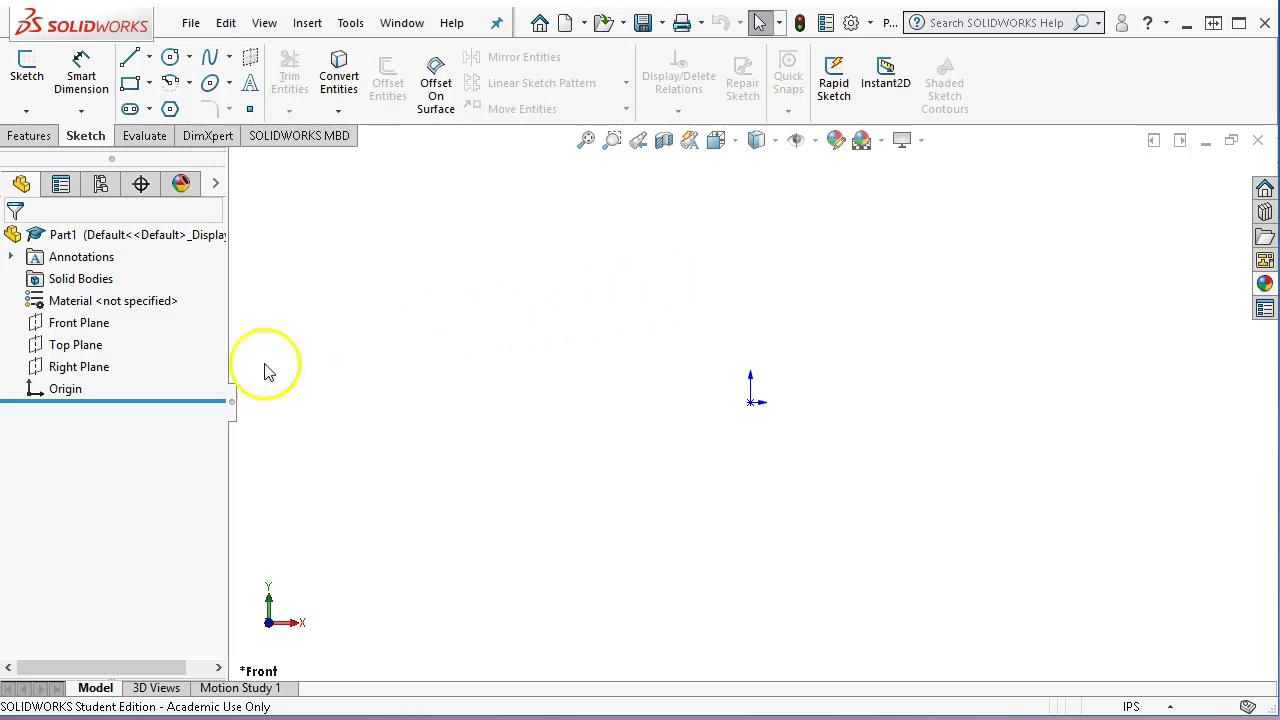
# - Select the Front Plane and start a new 2D sketch on it
pyautogui.click(90, 325)
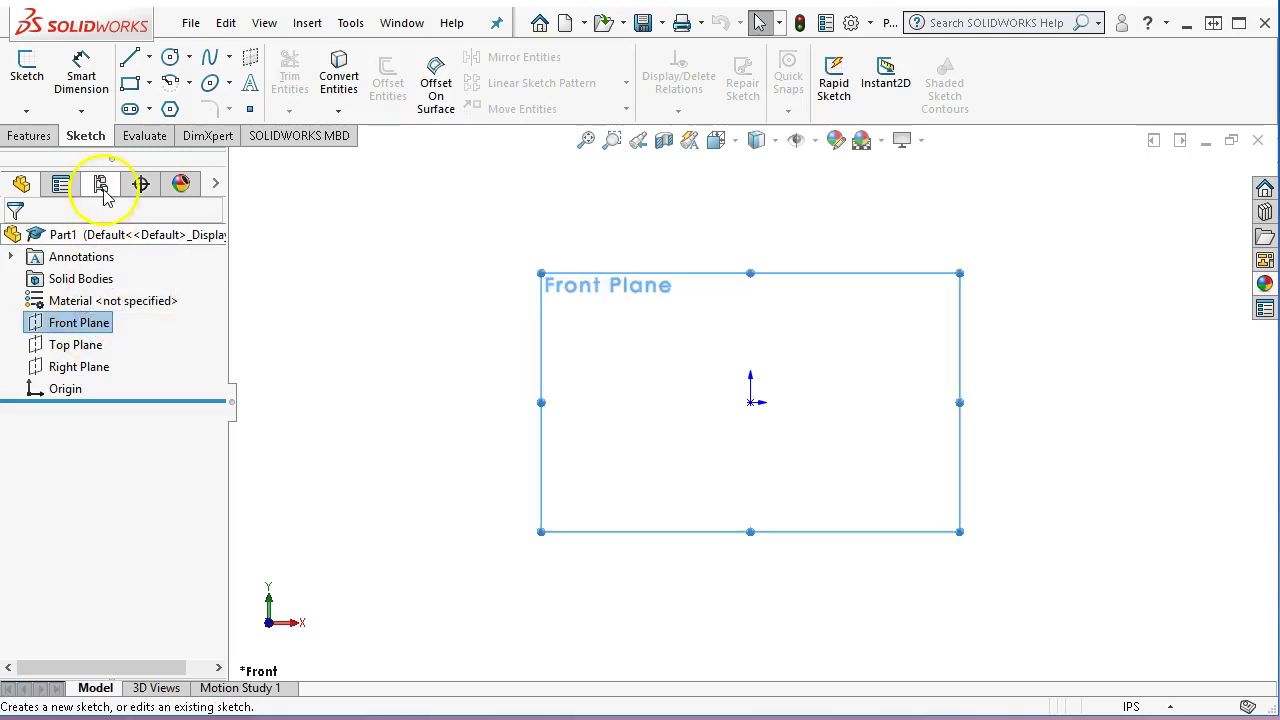
pyautogui.click(335, 340)
pyautogui.click(85, 323)
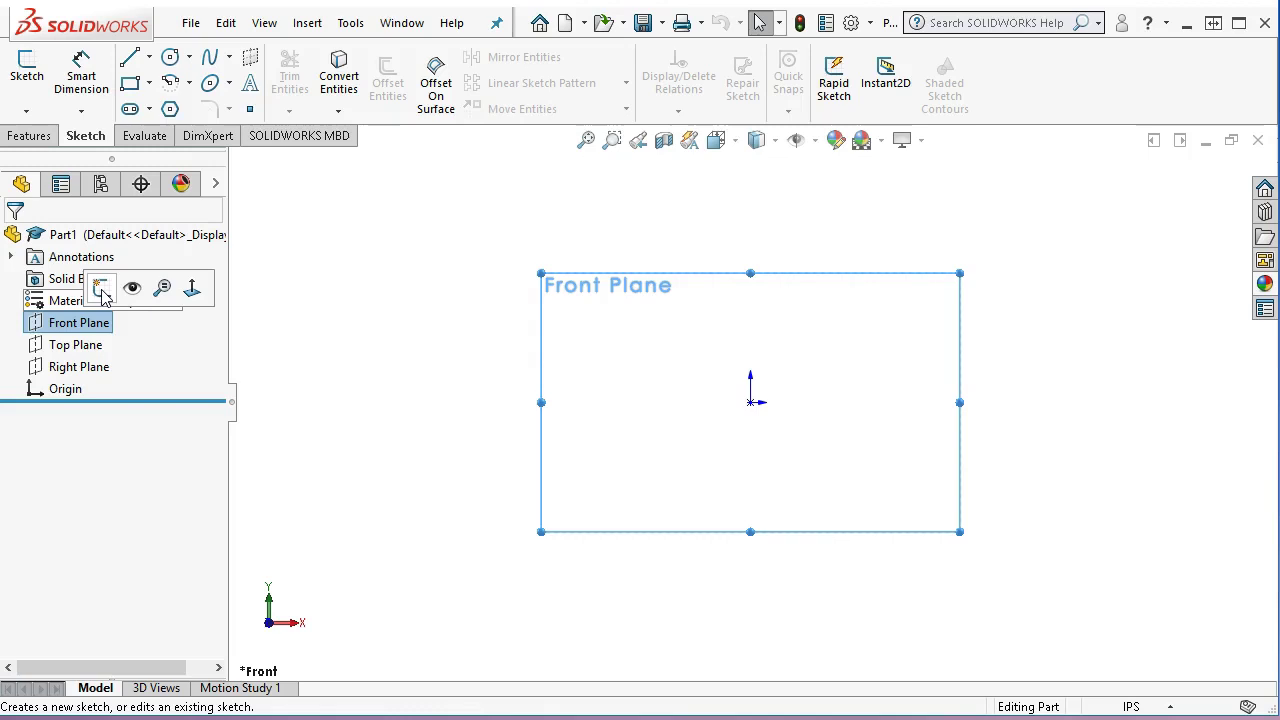
pyautogui.click(27, 70)
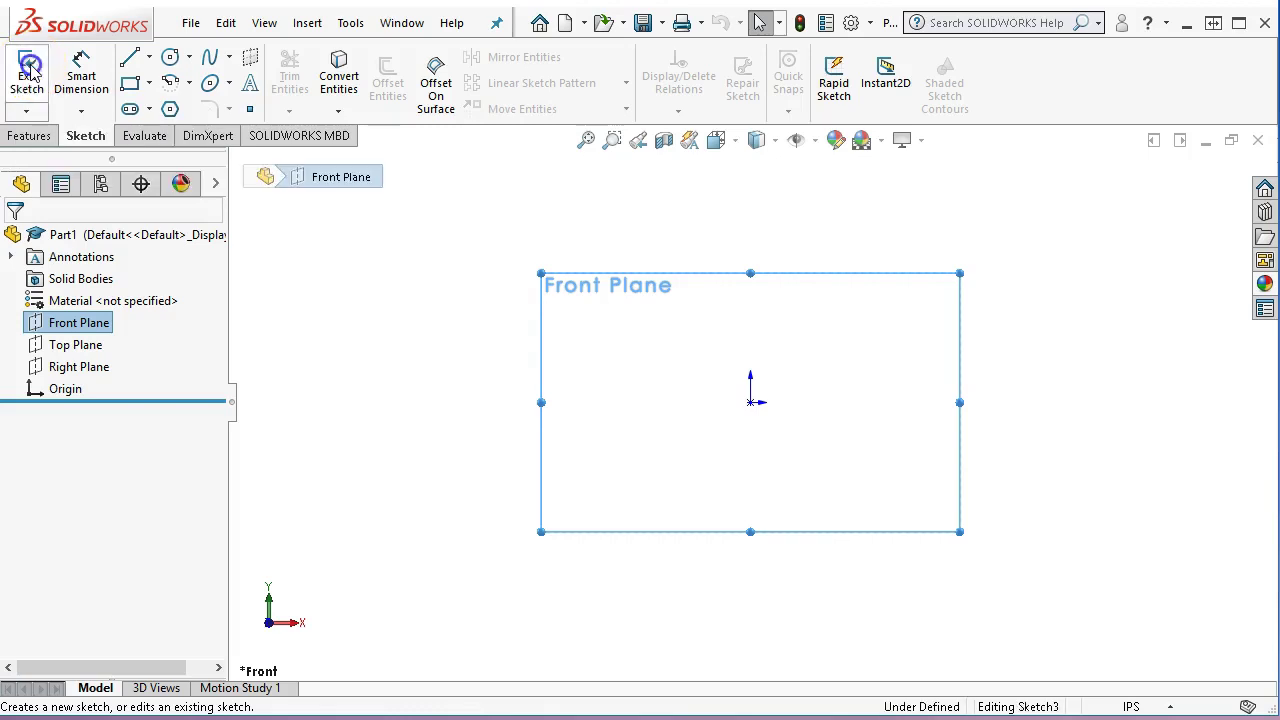
pyautogui.click(364, 400)
pyautogui.click(355, 426)
pyautogui.click(339, 311)
pyautogui.click(298, 233)
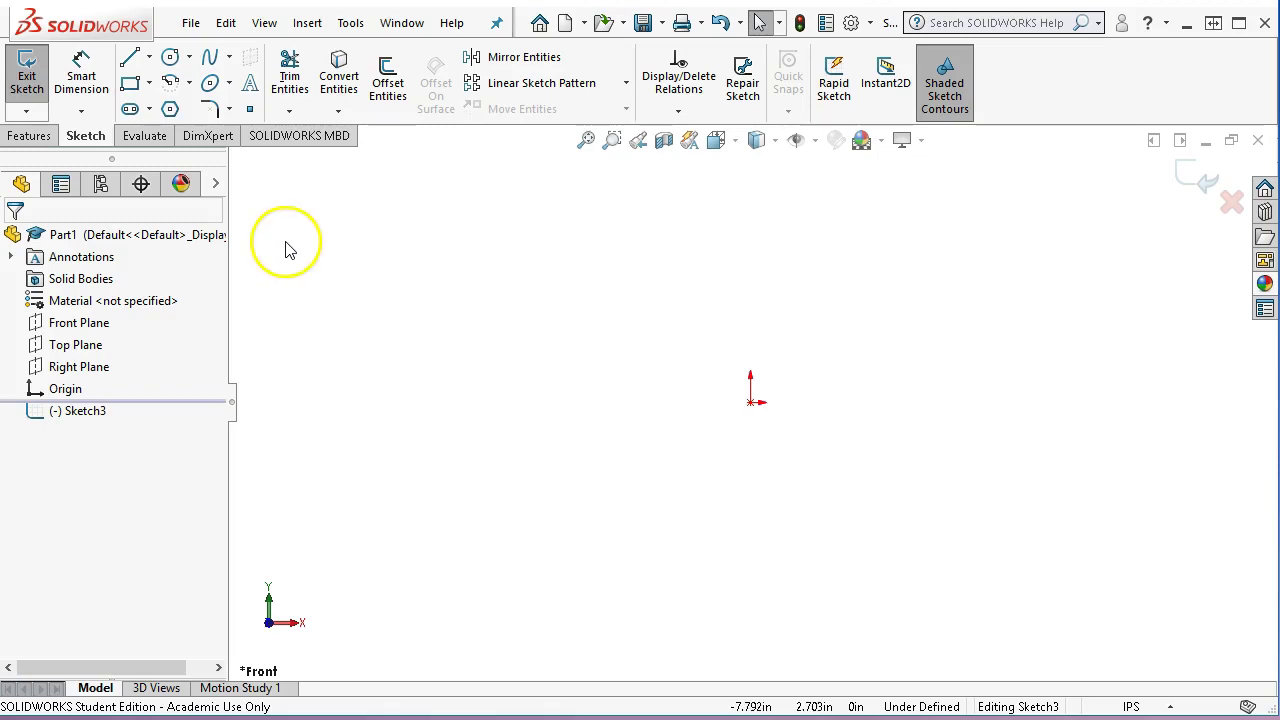
# - Try sketching a horizontal line about 2.82 in long from the origin toward negative X, and undo it
pyautogui.click(129, 57)
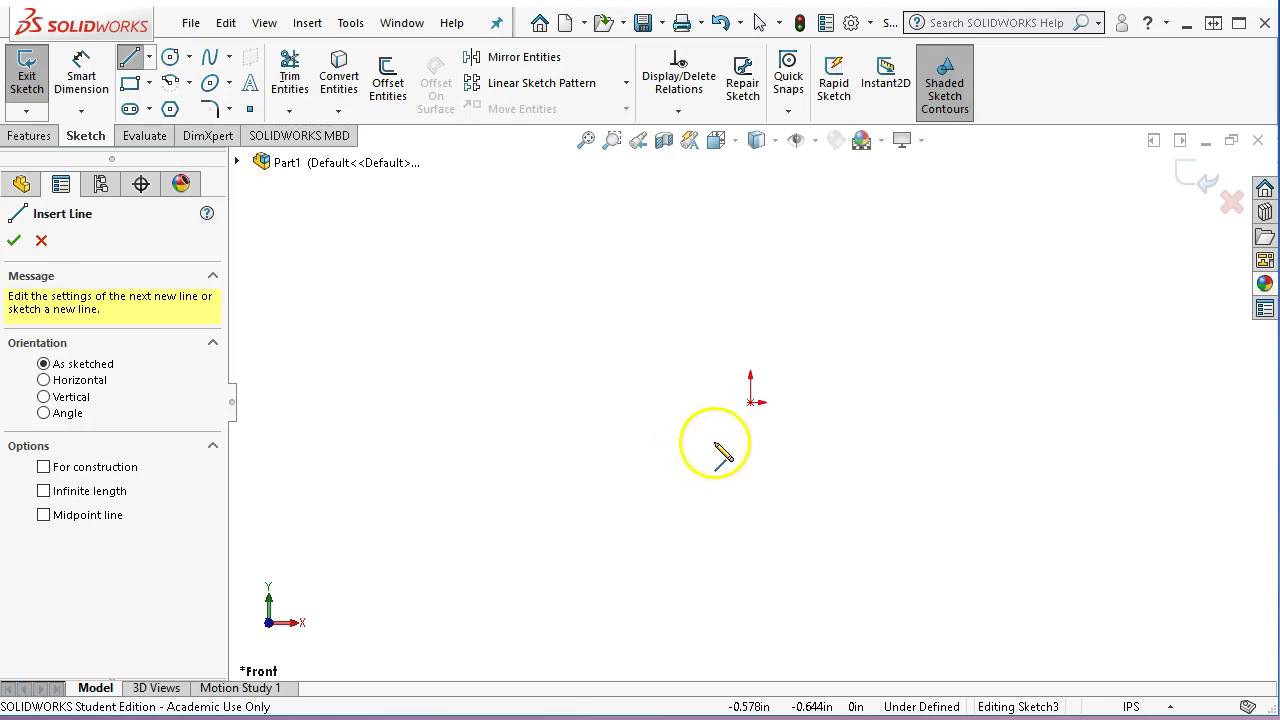
pyautogui.moveTo(750, 402)
pyautogui.mouseDown()
pyautogui.moveTo(737, 434)
pyautogui.moveTo(646, 450)
pyautogui.moveTo(594, 414)
pyautogui.moveTo(594, 390)
pyautogui.moveTo(584, 410)
pyautogui.mouseUp()
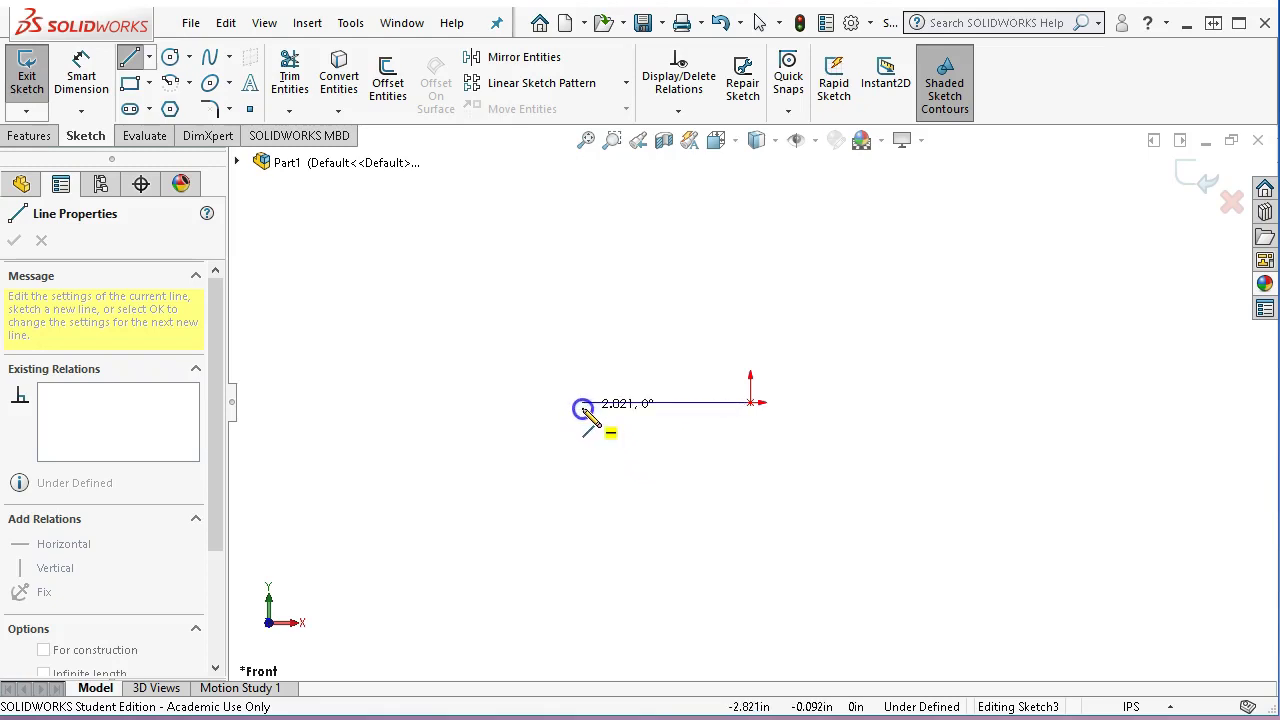
pyautogui.moveTo(584, 410); pyautogui.dragTo(583, 406)
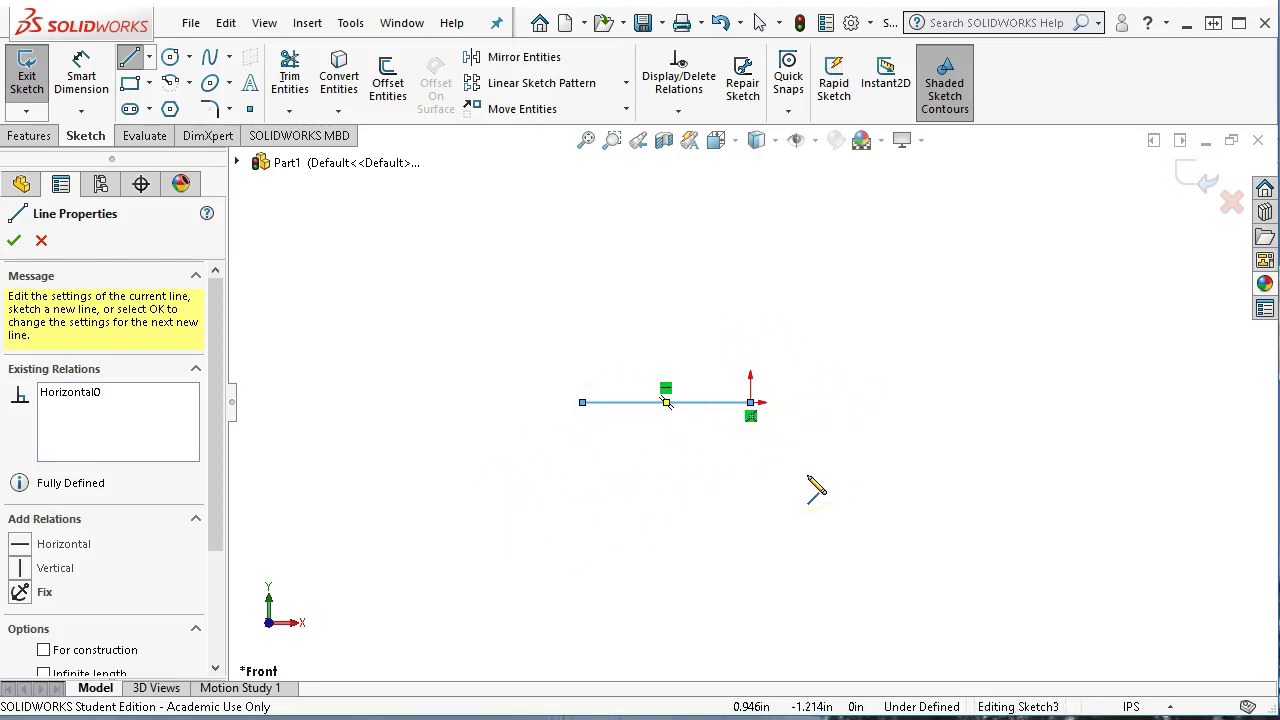
pyautogui.hotkey('ctrl', 'z')
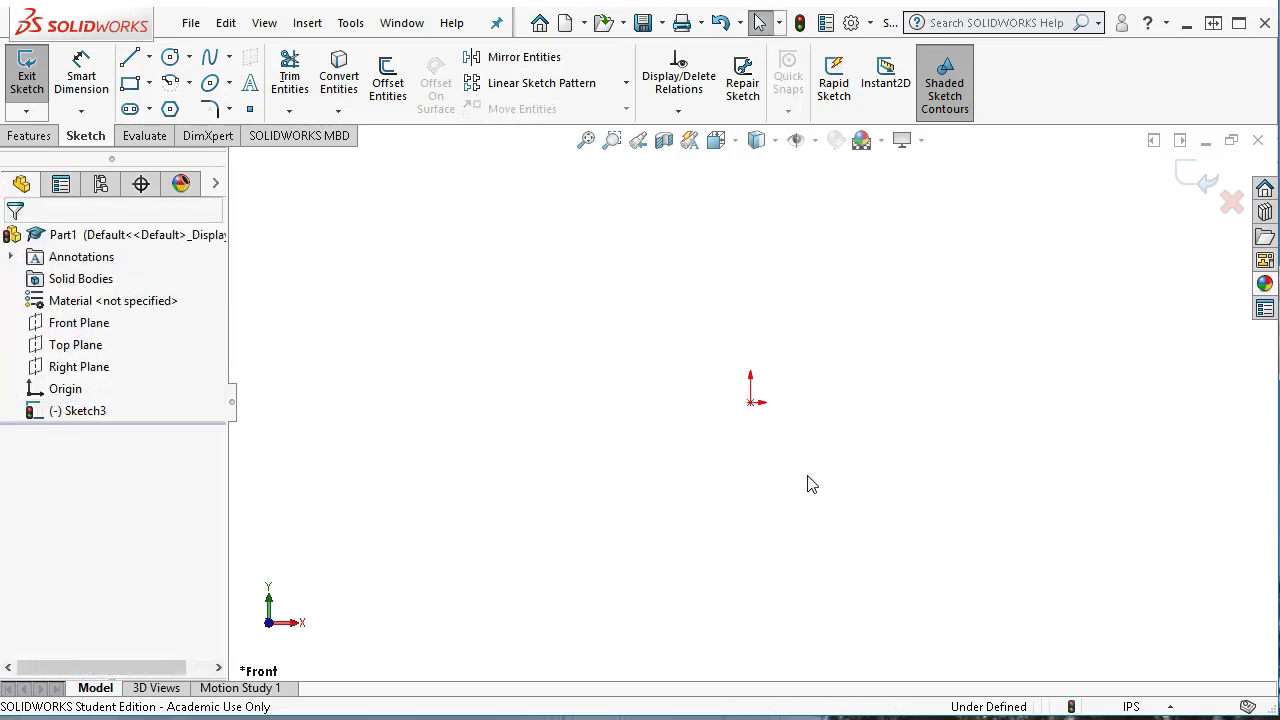
# - Sketch a detached horizontal line about 2.39 in long above and to the left of the origin, and end the Line command
pyautogui.click(150, 60)
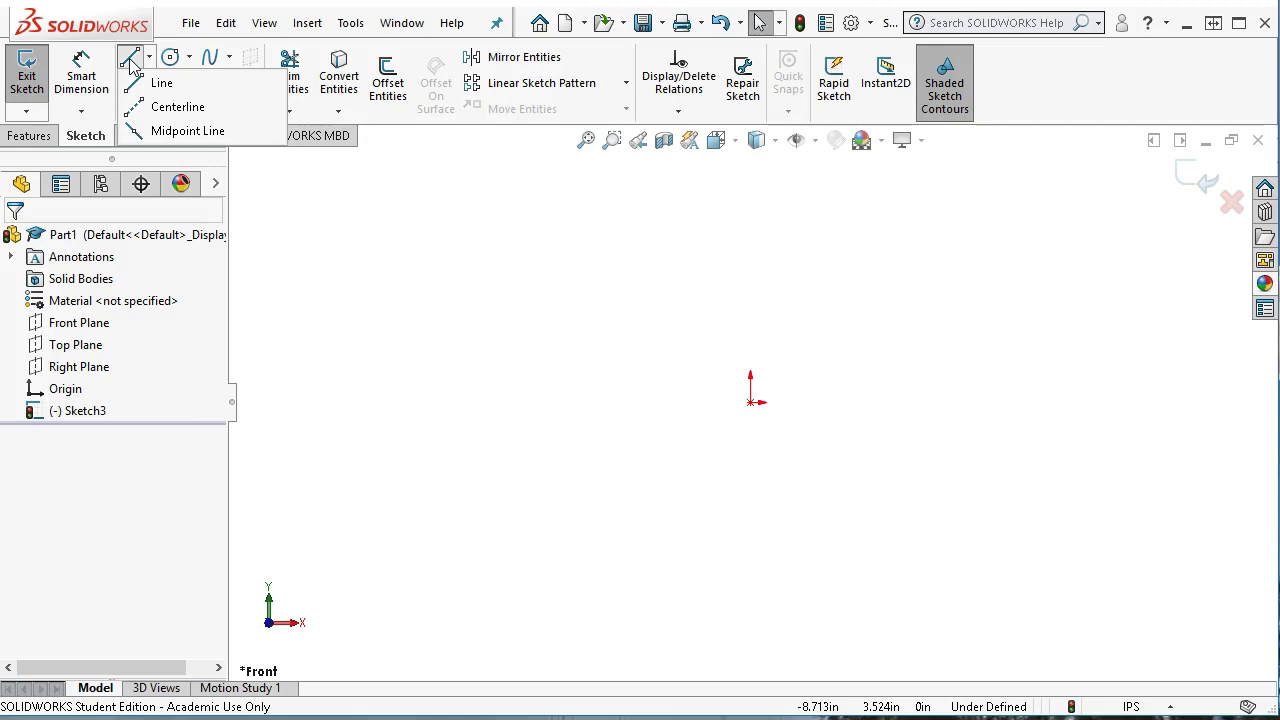
pyautogui.click(130, 65)
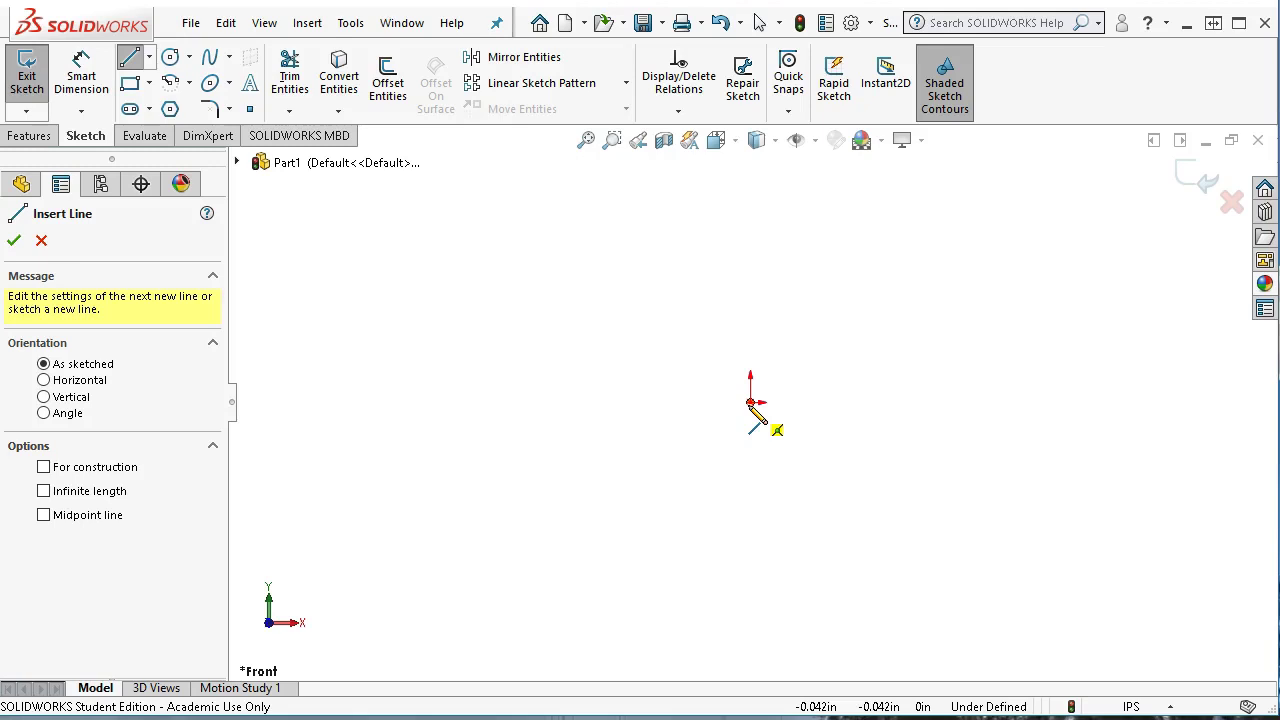
pyautogui.click(719, 326)
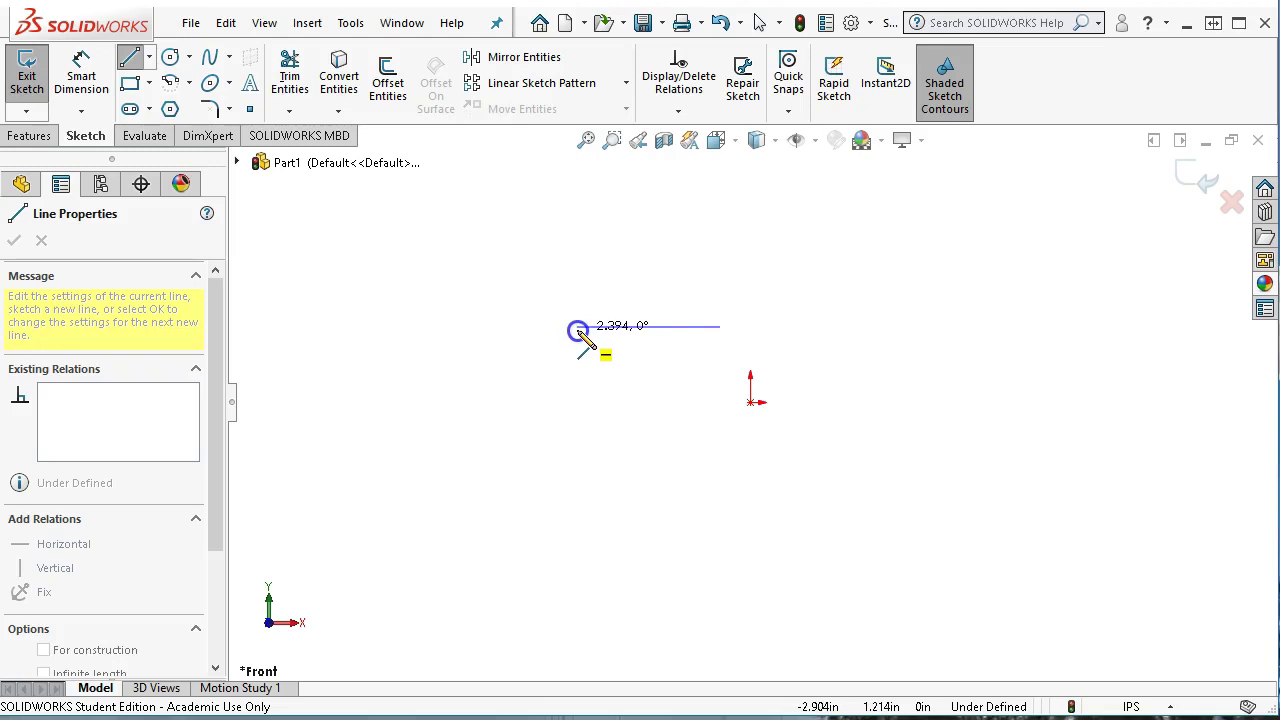
pyautogui.click(577, 327)
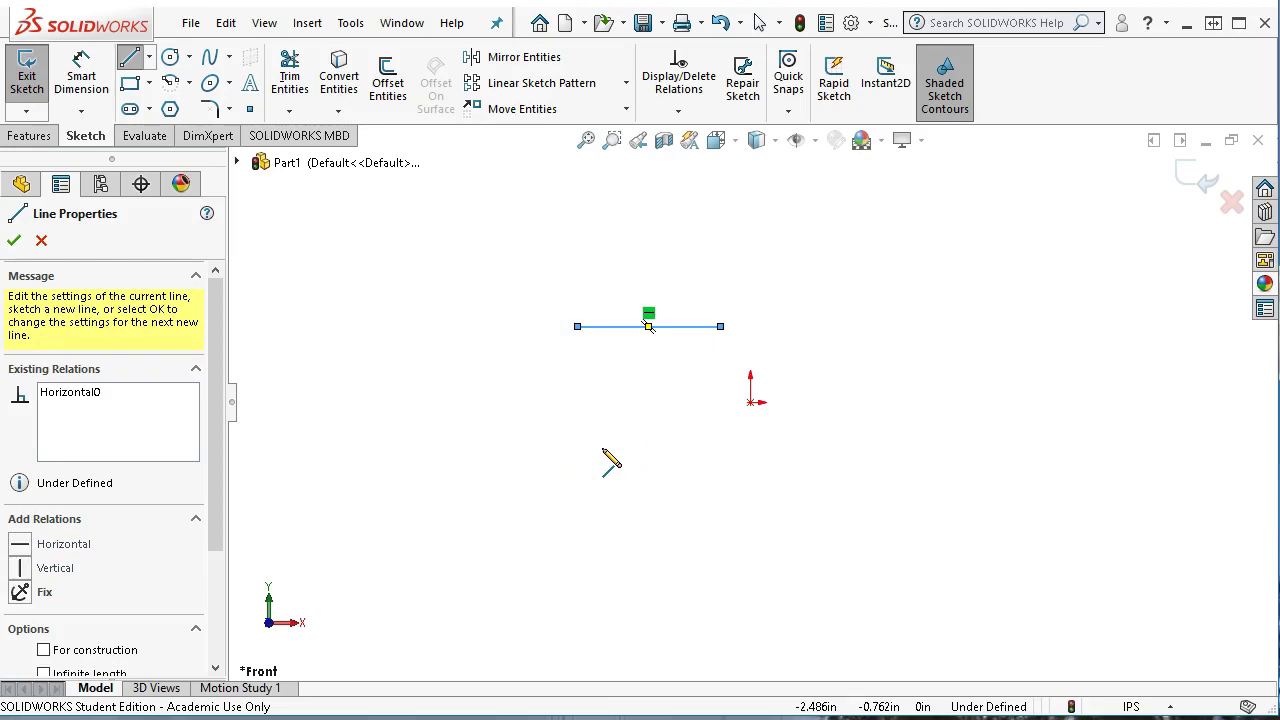
pyautogui.click(593, 403)
pyautogui.click(595, 423)
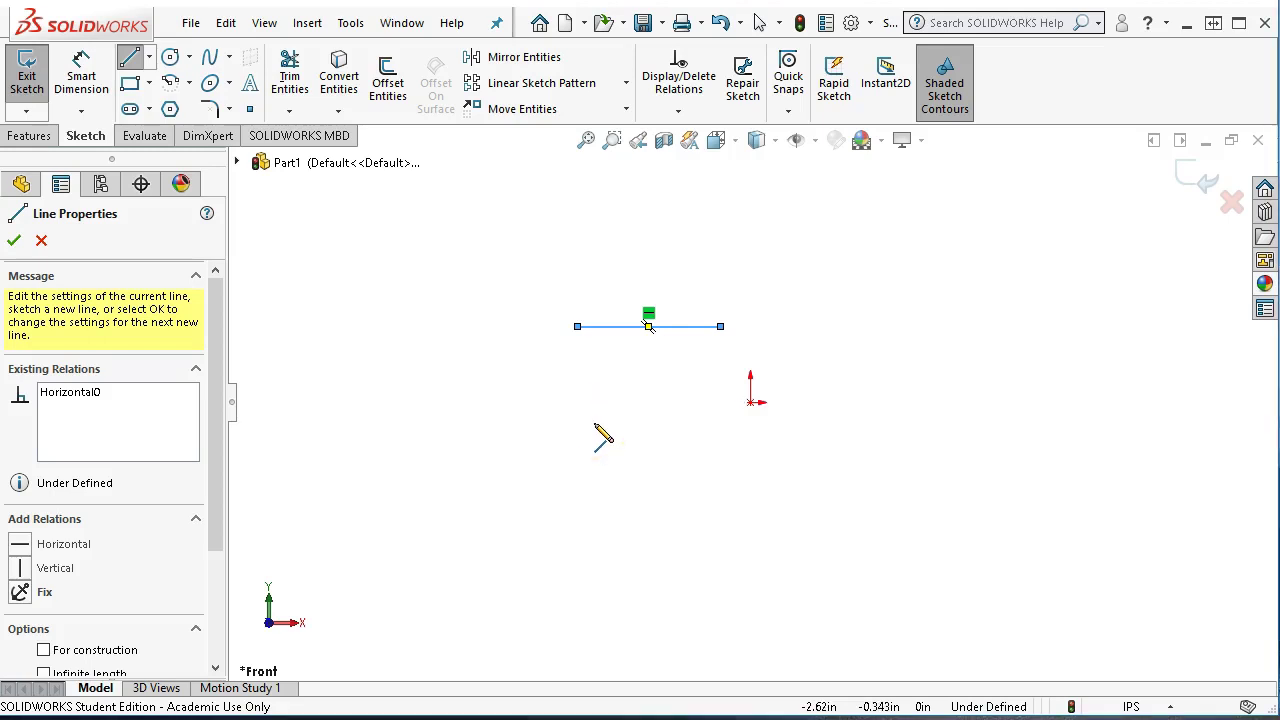
pyautogui.click(627, 445)
pyautogui.rightClick(634, 457)
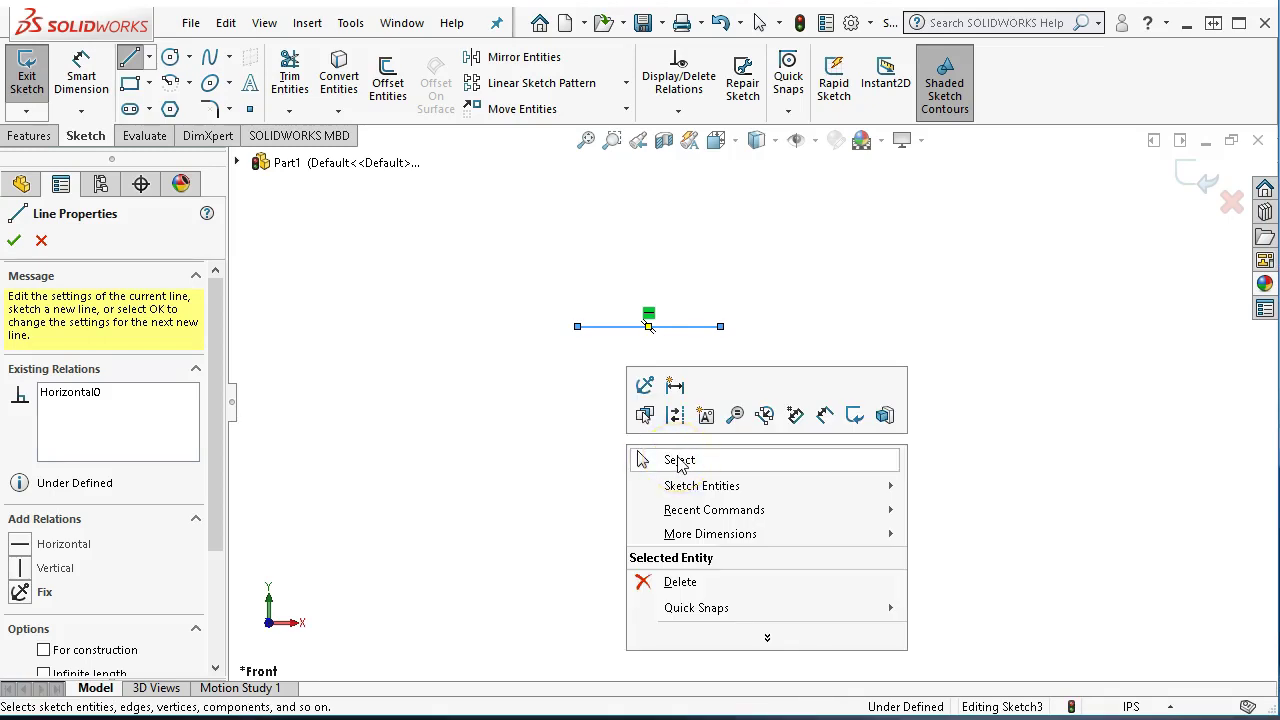
pyautogui.click(543, 471)
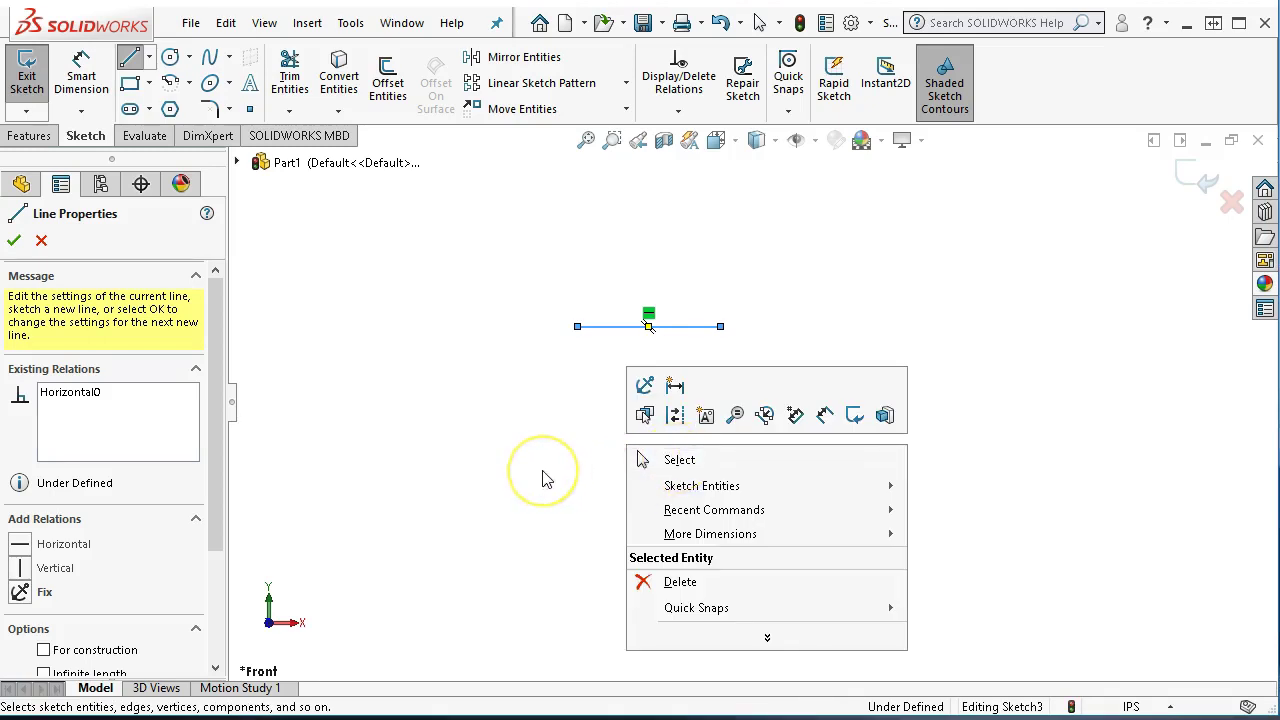
pyautogui.press('Escape')
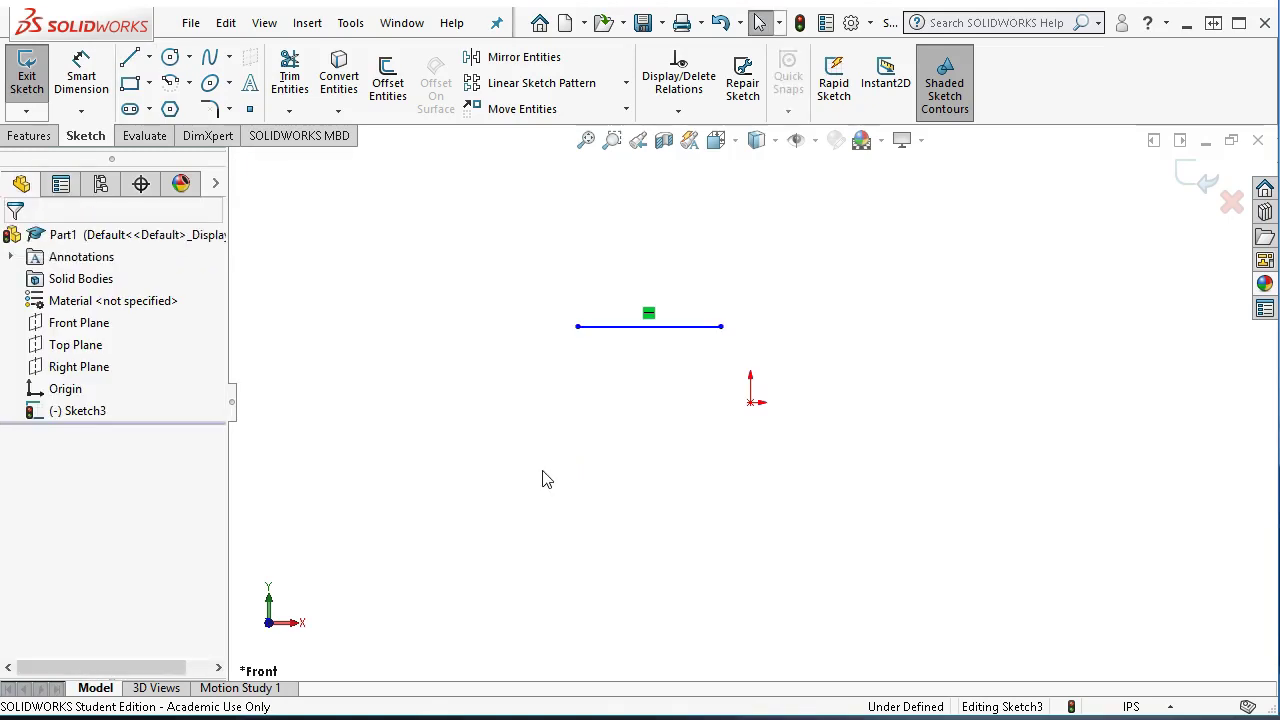
pyautogui.click(557, 476)
pyautogui.click(614, 429)
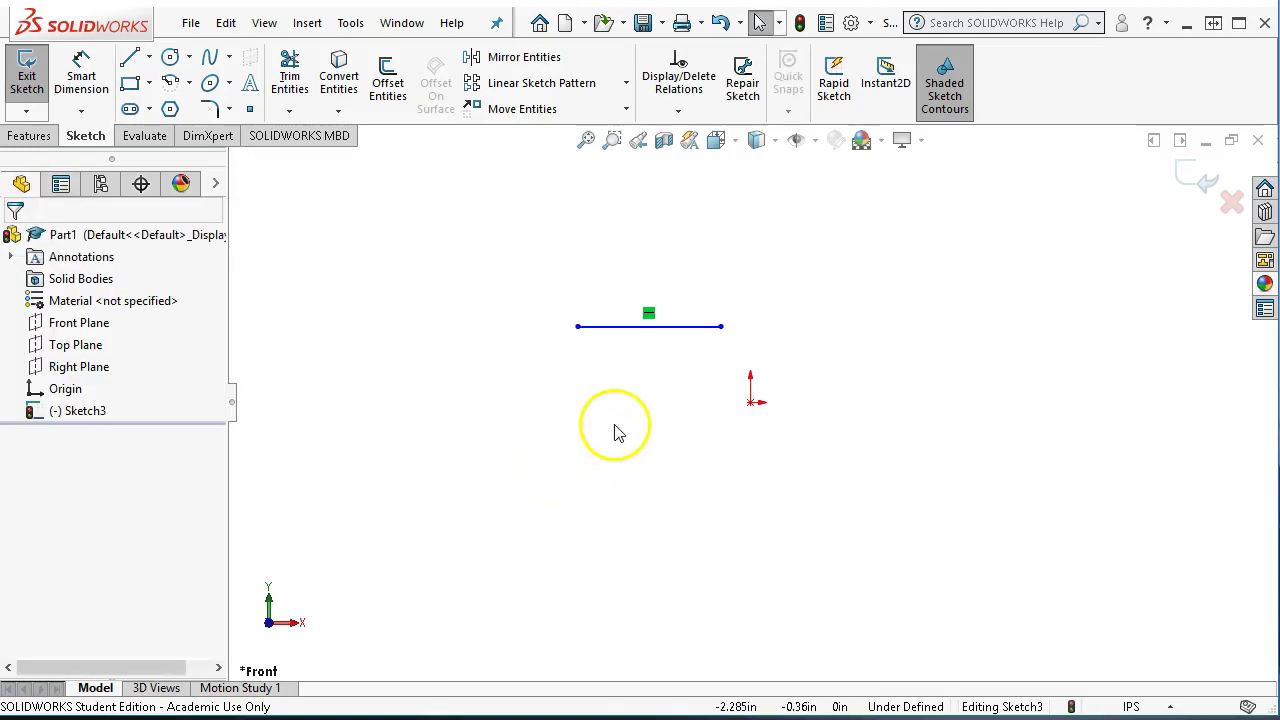
pyautogui.click(630, 426)
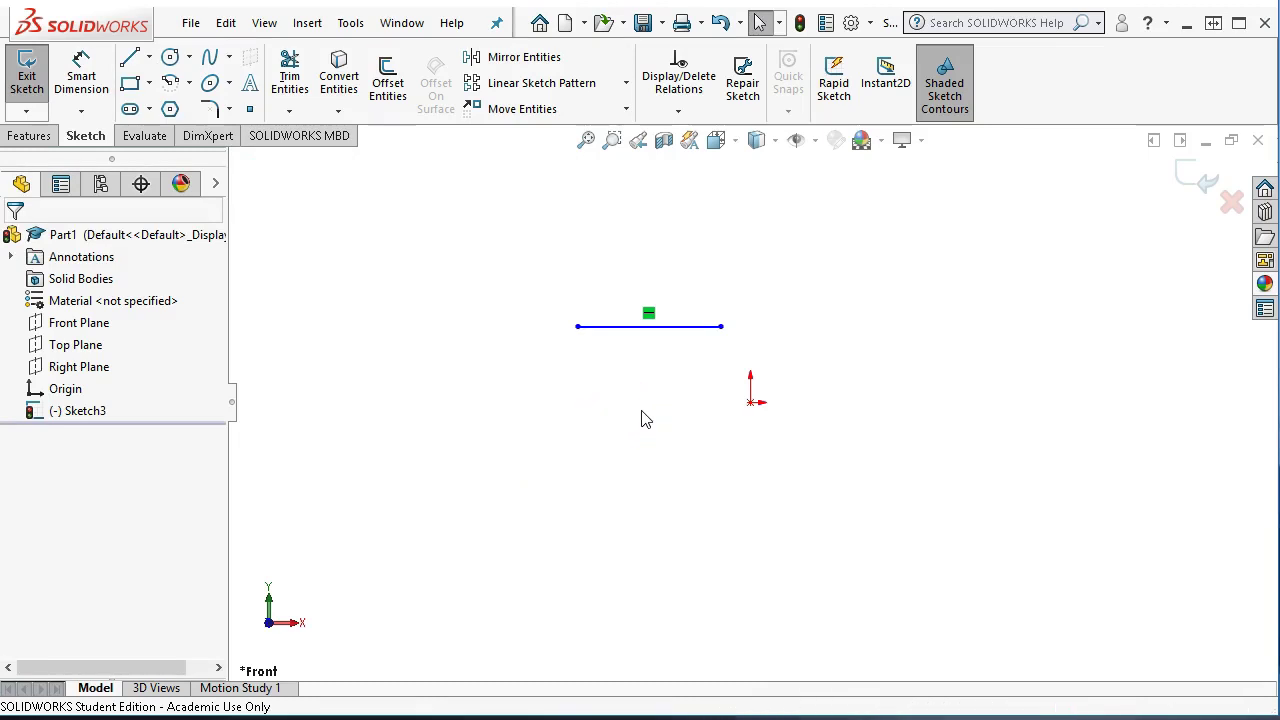
pyautogui.click(668, 368)
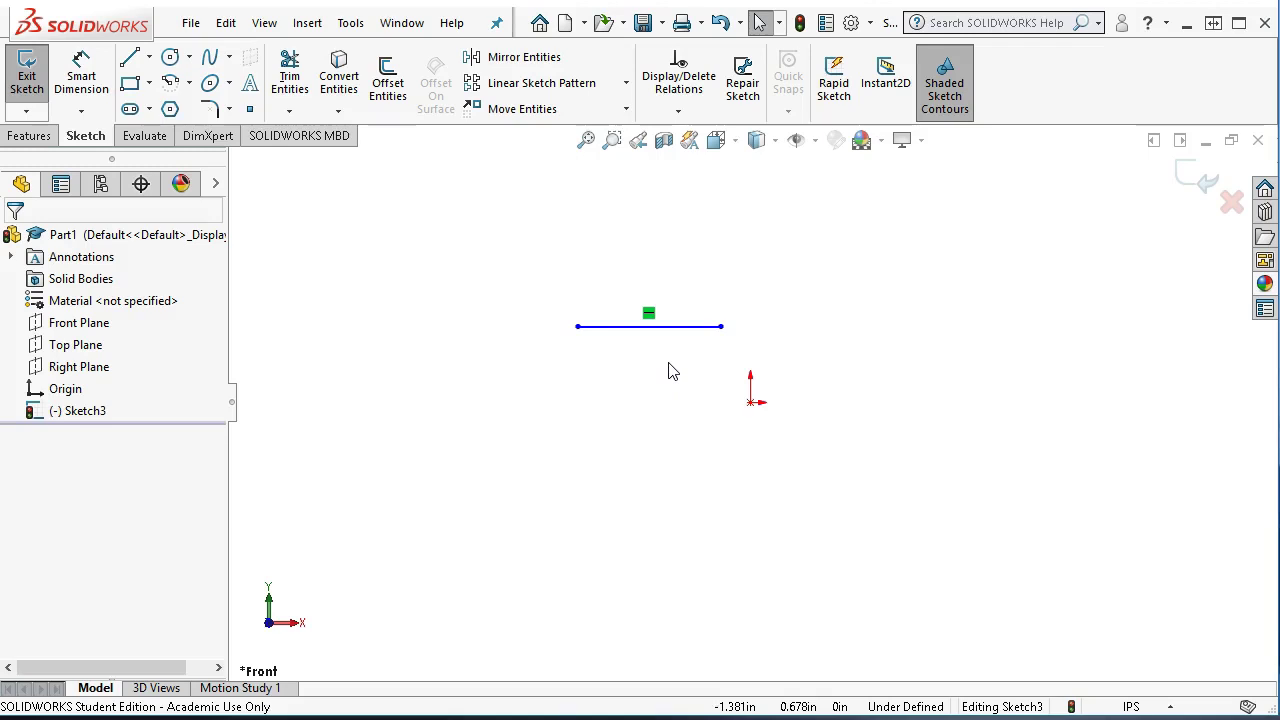
pyautogui.click(757, 24)
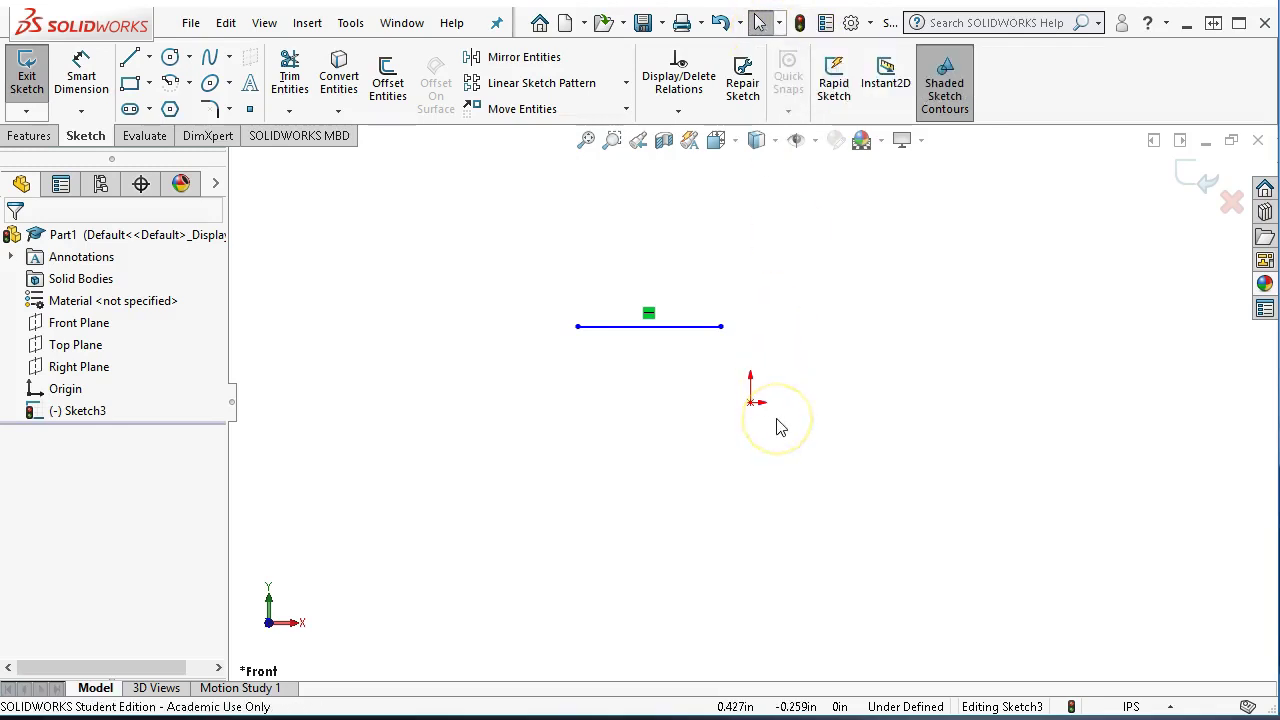
pyautogui.rightClick(786, 414)
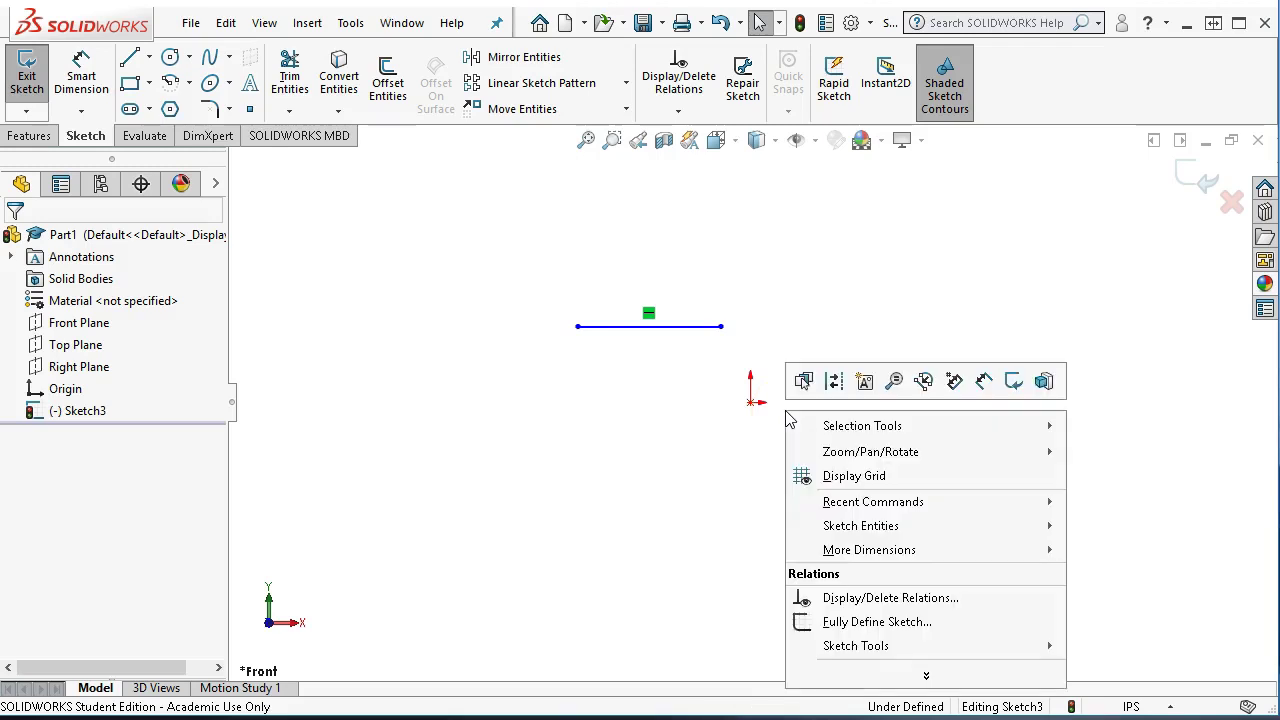
pyautogui.click(845, 460)
pyautogui.click(572, 516)
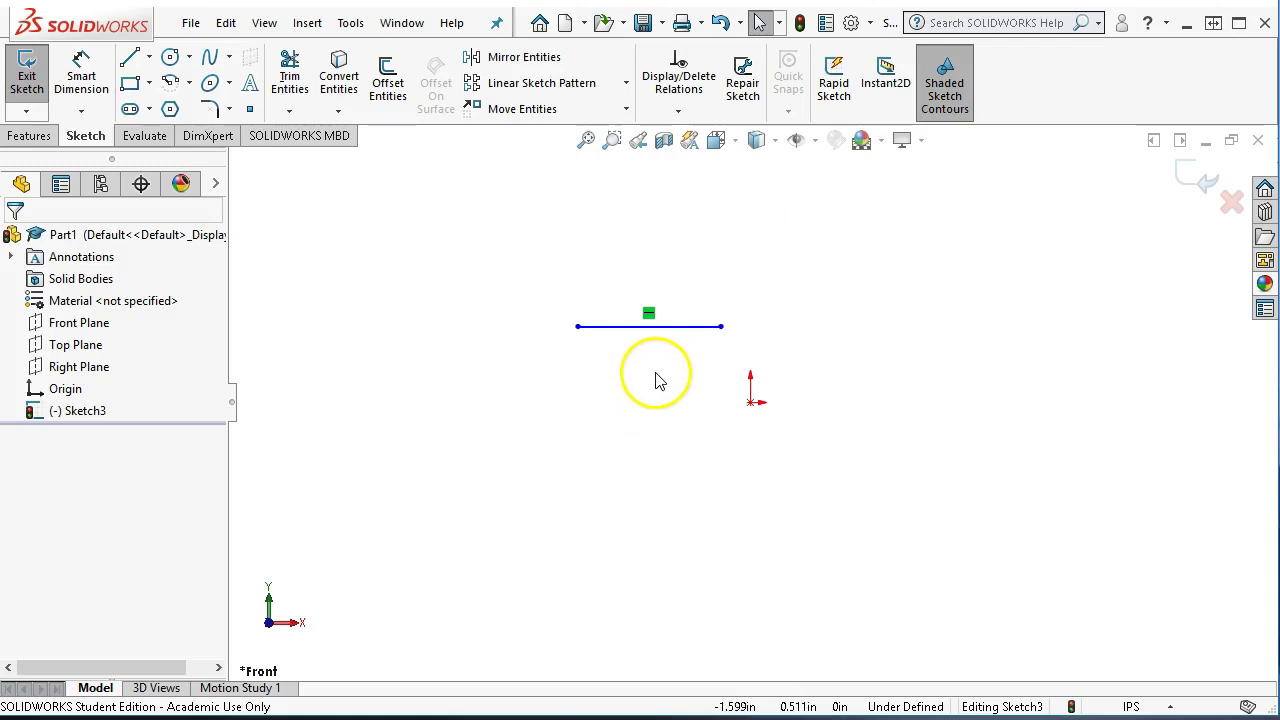
# - Inspect the line's horizontal relation in Display/Delete Relations and close it without changes
pyautogui.click(651, 313)
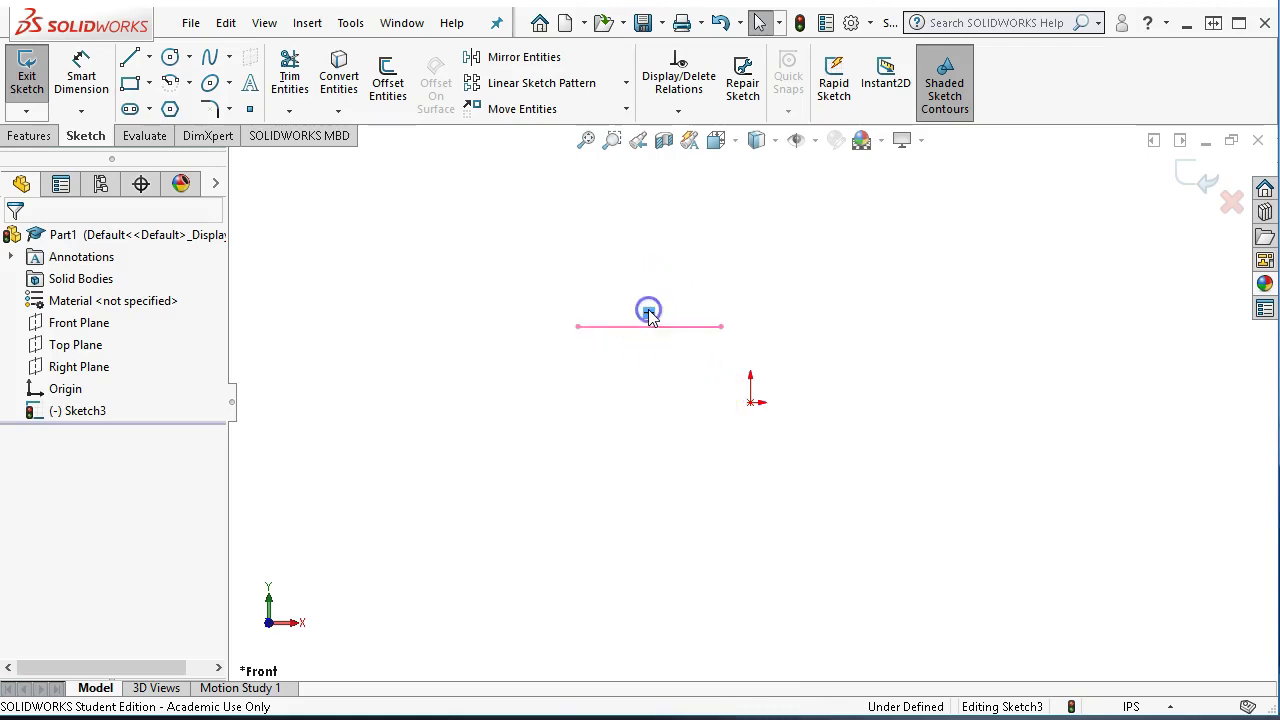
pyautogui.doubleClick(649, 315)
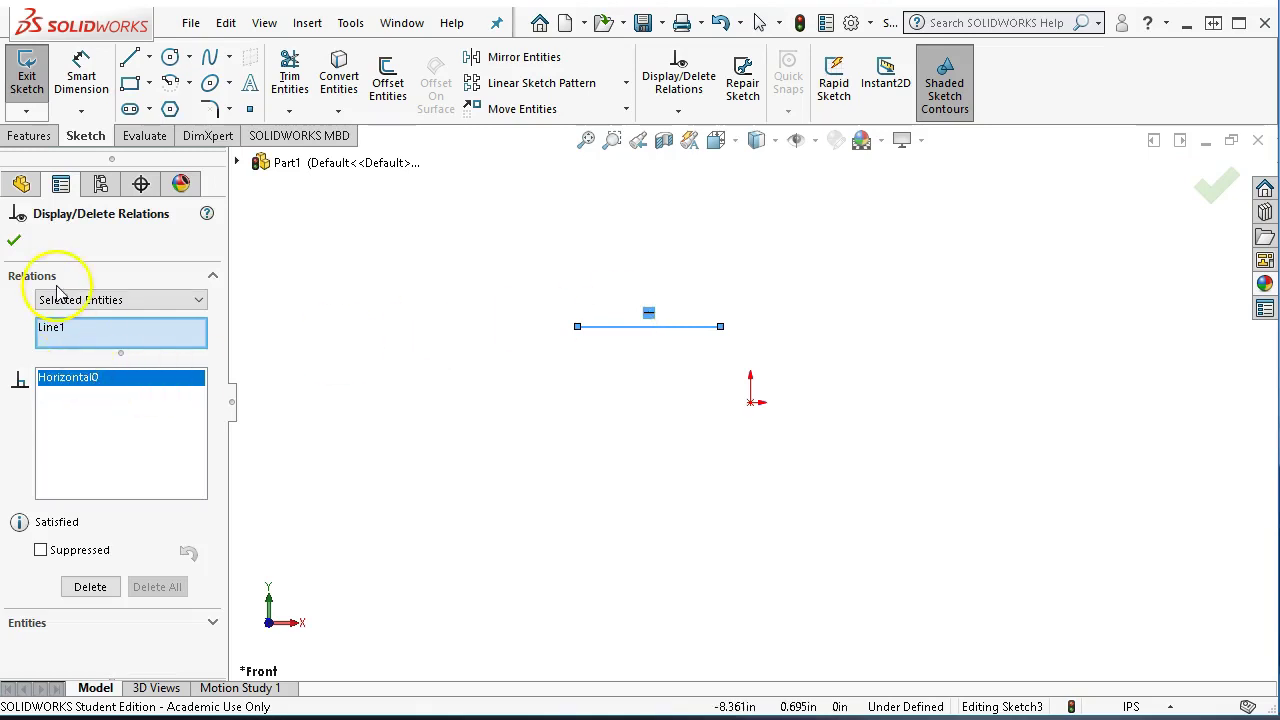
pyautogui.click(14, 240)
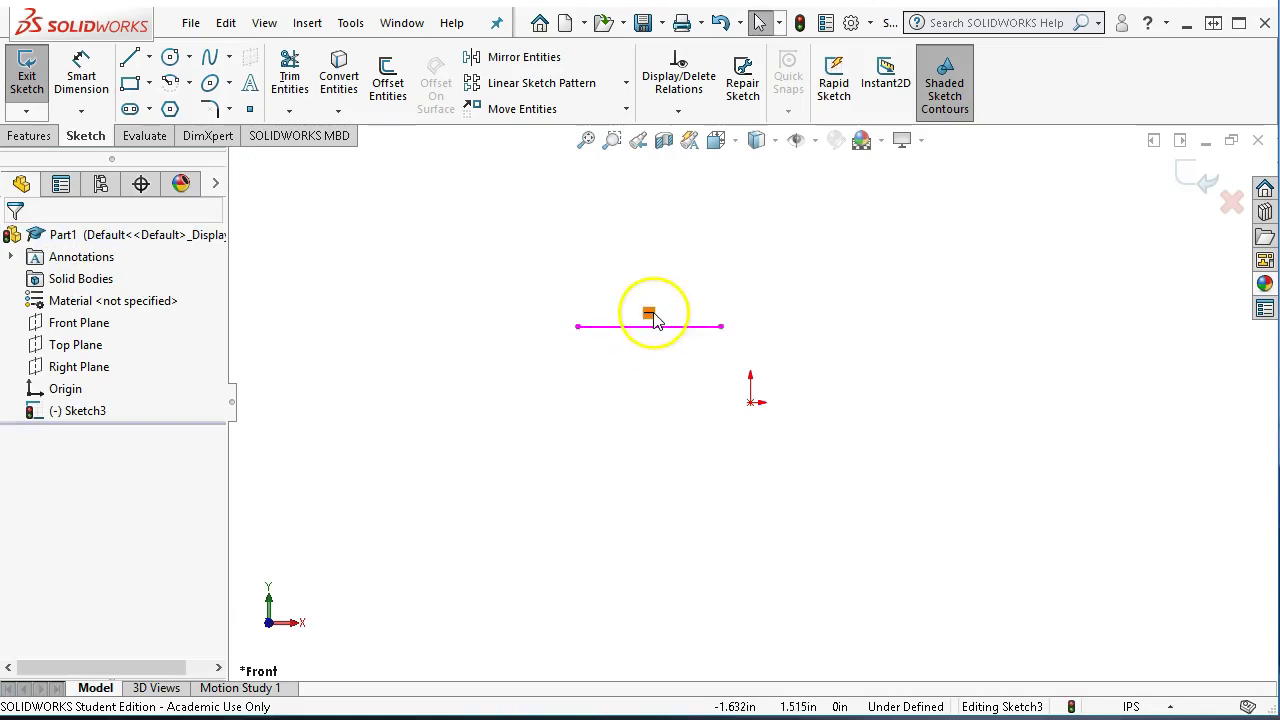
# - Stretch the horizontal line by moving its left endpoint to about X -4.08 in, Y 1.26 in
pyautogui.moveTo(665, 333)
pyautogui.mouseDown()
pyautogui.moveTo(580, 457)
pyautogui.moveTo(471, 351)
pyautogui.moveTo(655, 258)
pyautogui.moveTo(688, 274)
pyautogui.moveTo(551, 337)
pyautogui.moveTo(672, 381)
pyautogui.moveTo(679, 300)
pyautogui.moveTo(685, 370)
pyautogui.moveTo(691, 264)
pyautogui.moveTo(676, 297)
pyautogui.moveTo(680, 271)
pyautogui.moveTo(690, 312)
pyautogui.moveTo(637, 337)
pyautogui.moveTo(712, 258)
pyautogui.moveTo(886, 294)
pyautogui.moveTo(826, 480)
pyautogui.moveTo(617, 411)
pyautogui.moveTo(748, 281)
pyautogui.moveTo(800, 308)
pyautogui.moveTo(669, 266)
pyautogui.moveTo(403, 401)
pyautogui.moveTo(604, 292)
pyautogui.moveTo(808, 288)
pyautogui.moveTo(722, 325)
pyautogui.mouseUp()
pyautogui.click(823, 314)
pyautogui.click(694, 314)
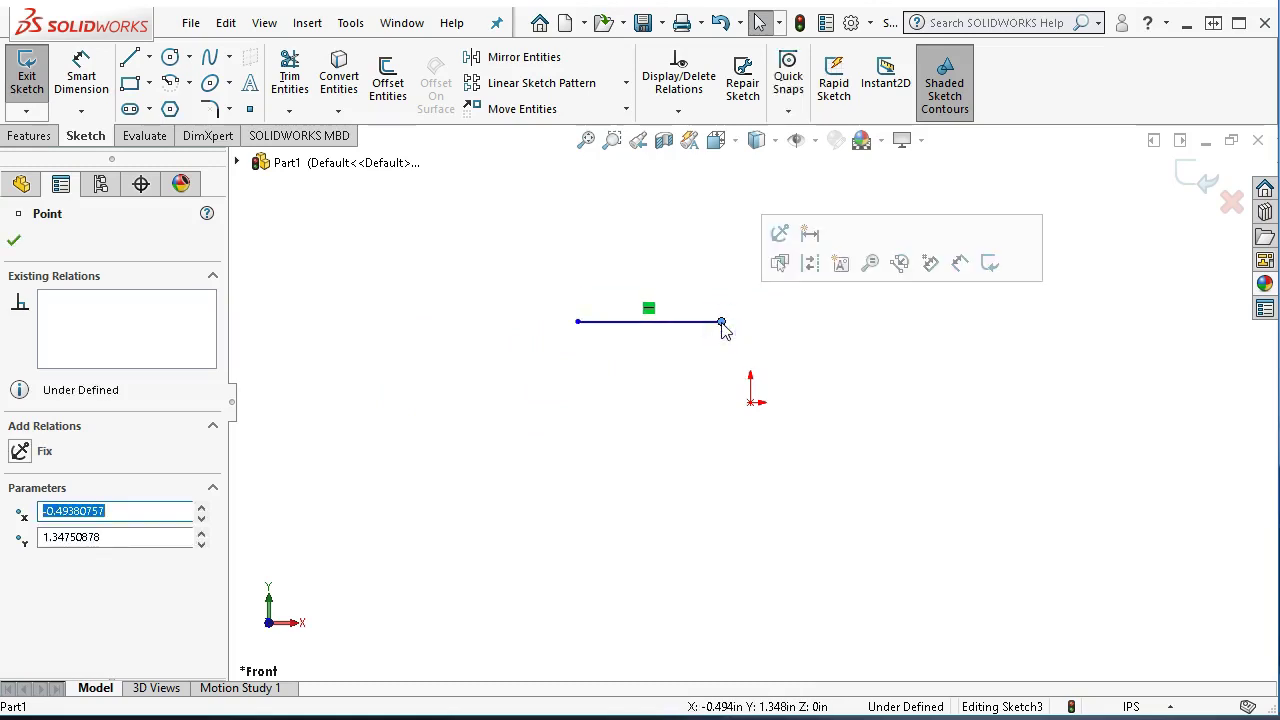
pyautogui.click(657, 393)
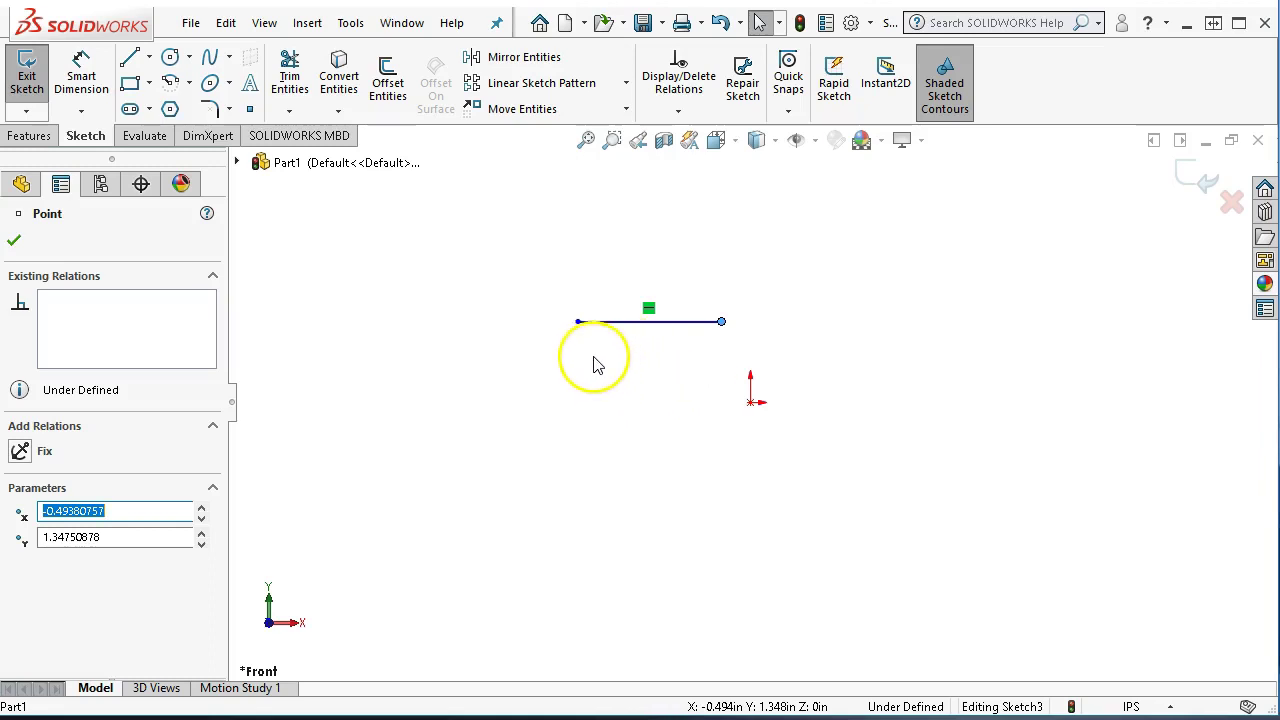
pyautogui.moveTo(583, 331); pyautogui.dragTo(508, 333)
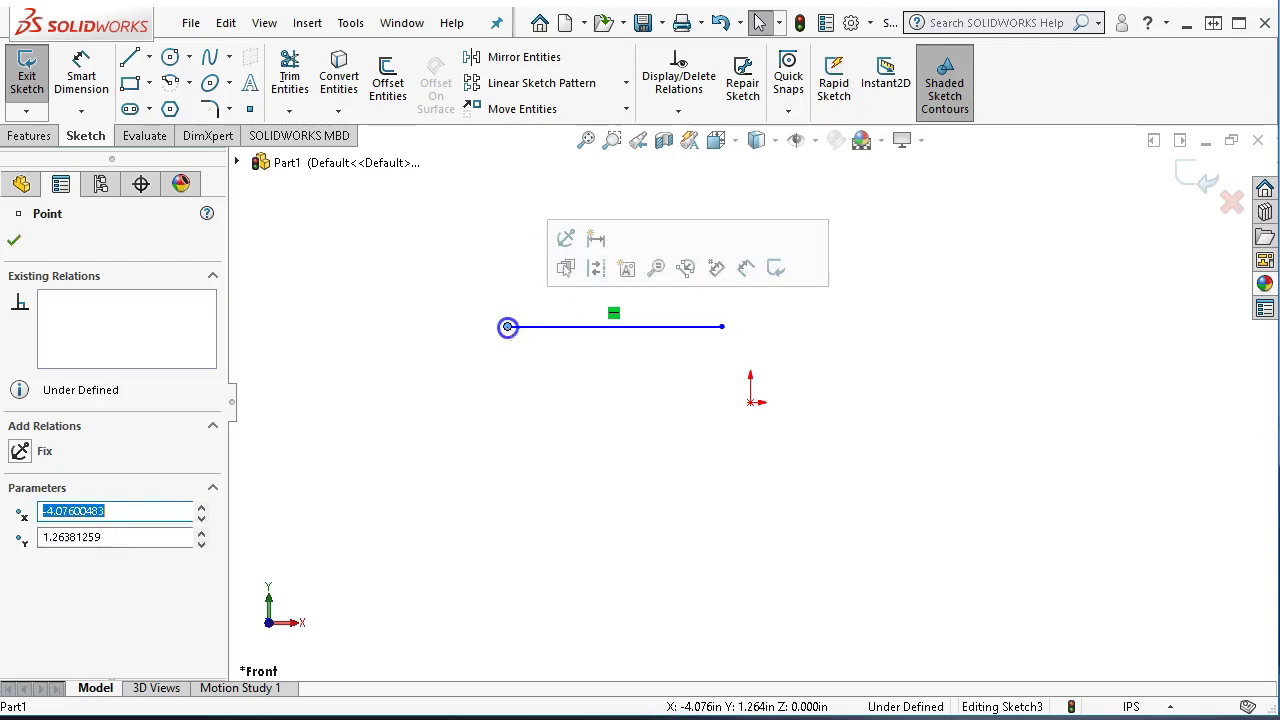
pyautogui.click(610, 390)
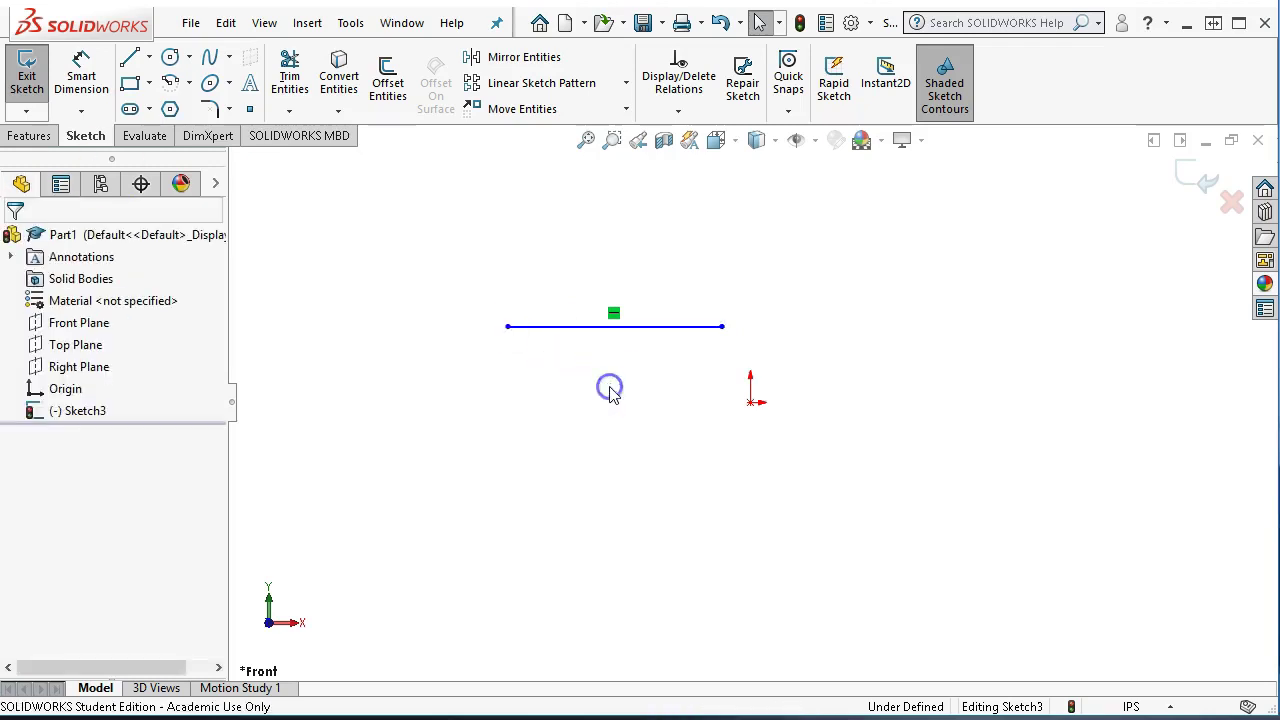
# - Move the line's right endpoint onto the origin so the two are coincident
pyautogui.click(721, 327)
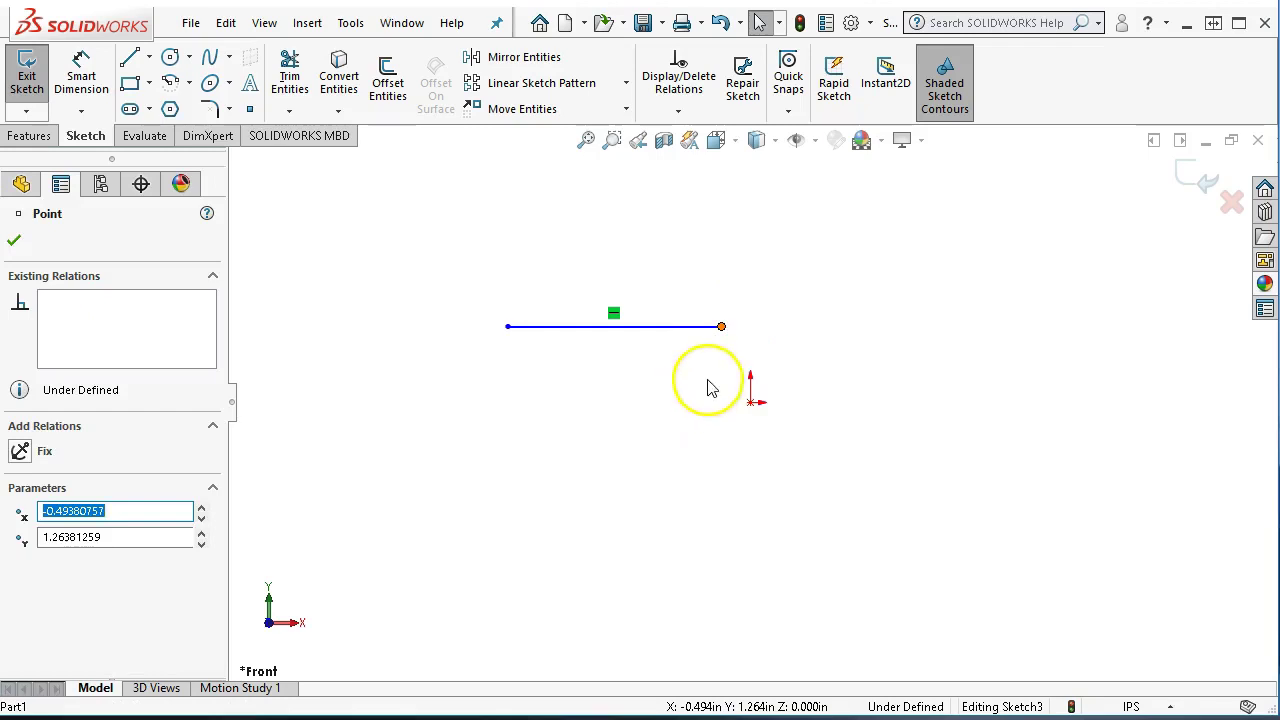
pyautogui.moveTo(726, 338); pyautogui.dragTo(756, 405)
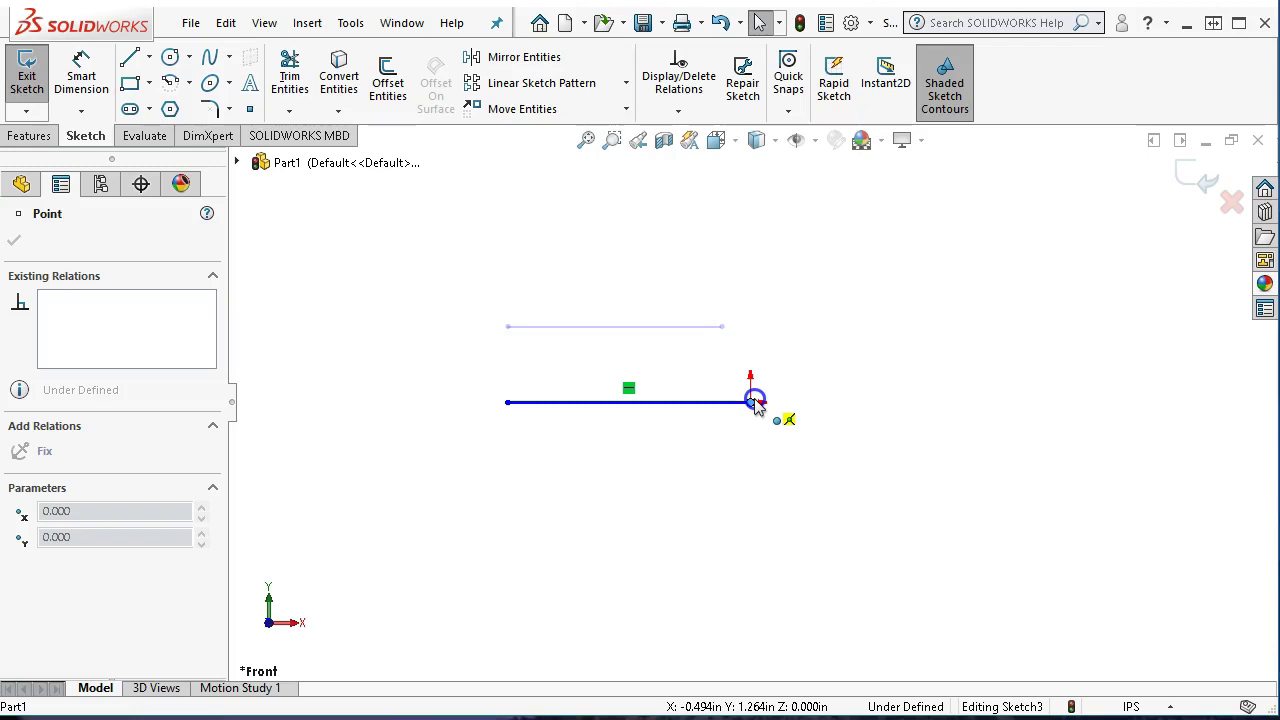
pyautogui.click(754, 401)
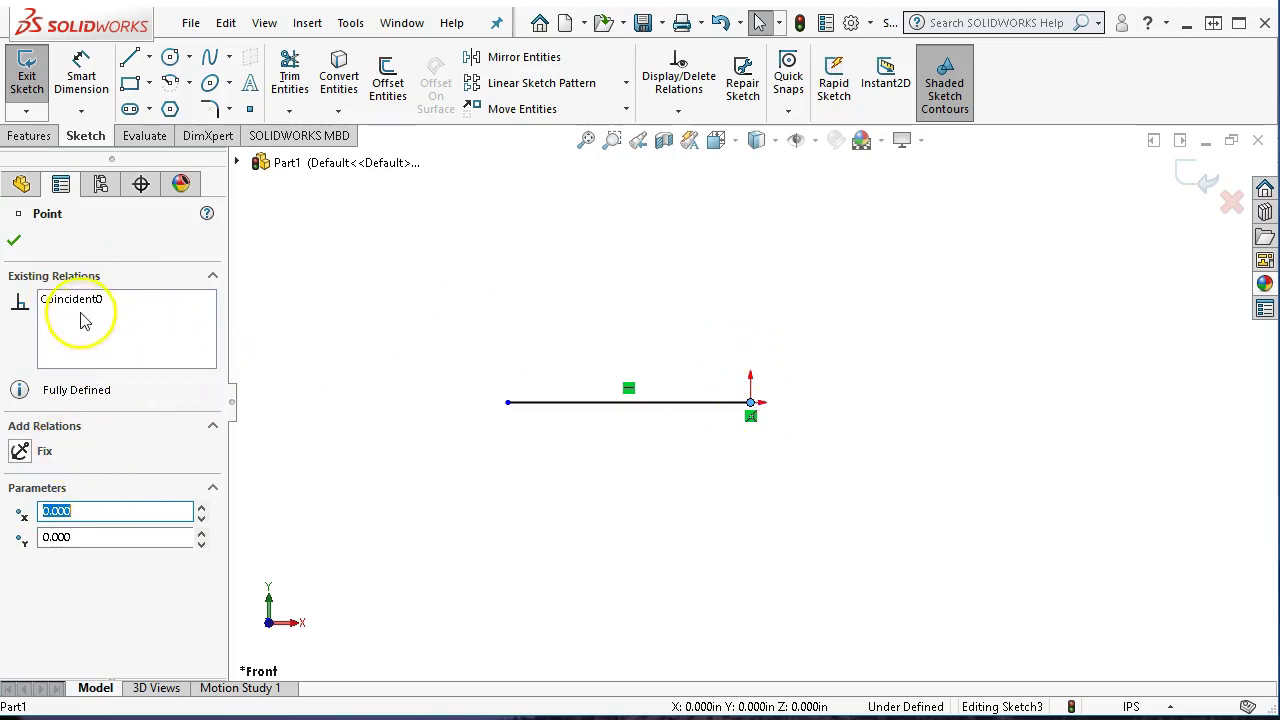
# - Consult the Stop Block drawing in the browser and sketch a vertical line about 1.9 in up from the origin
pyautogui.click(687, 261)
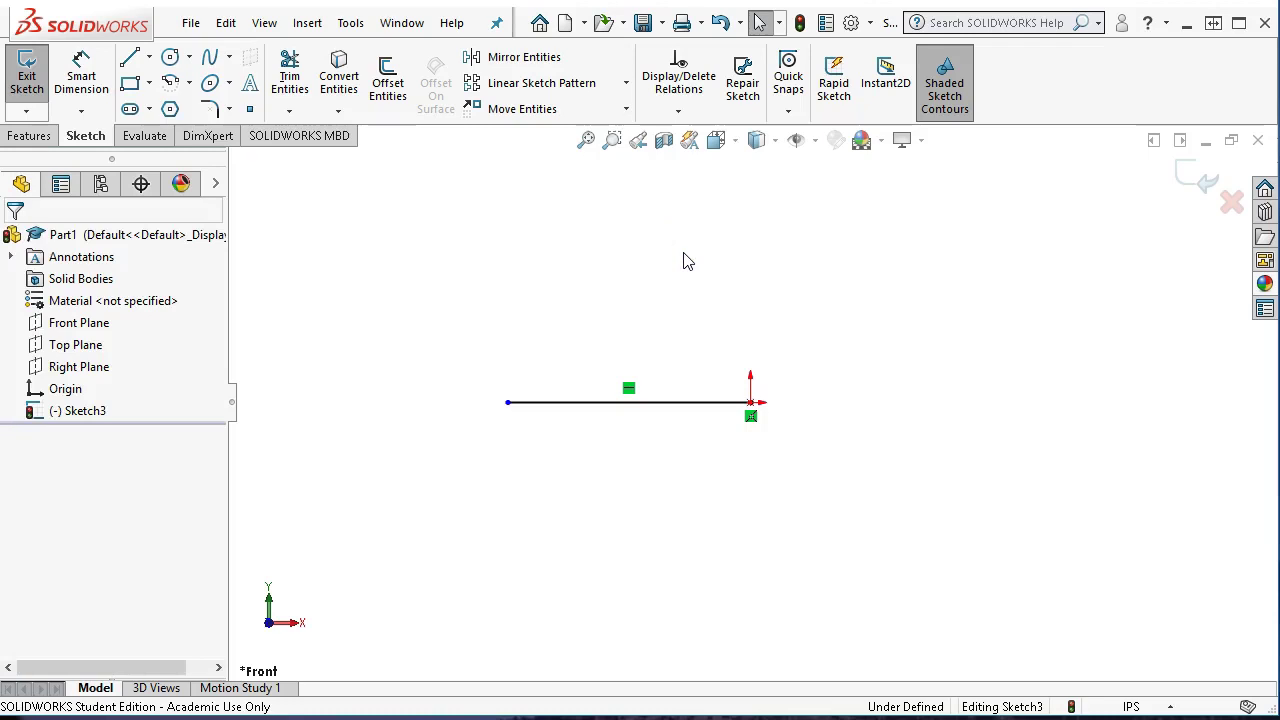
pyautogui.click(603, 262)
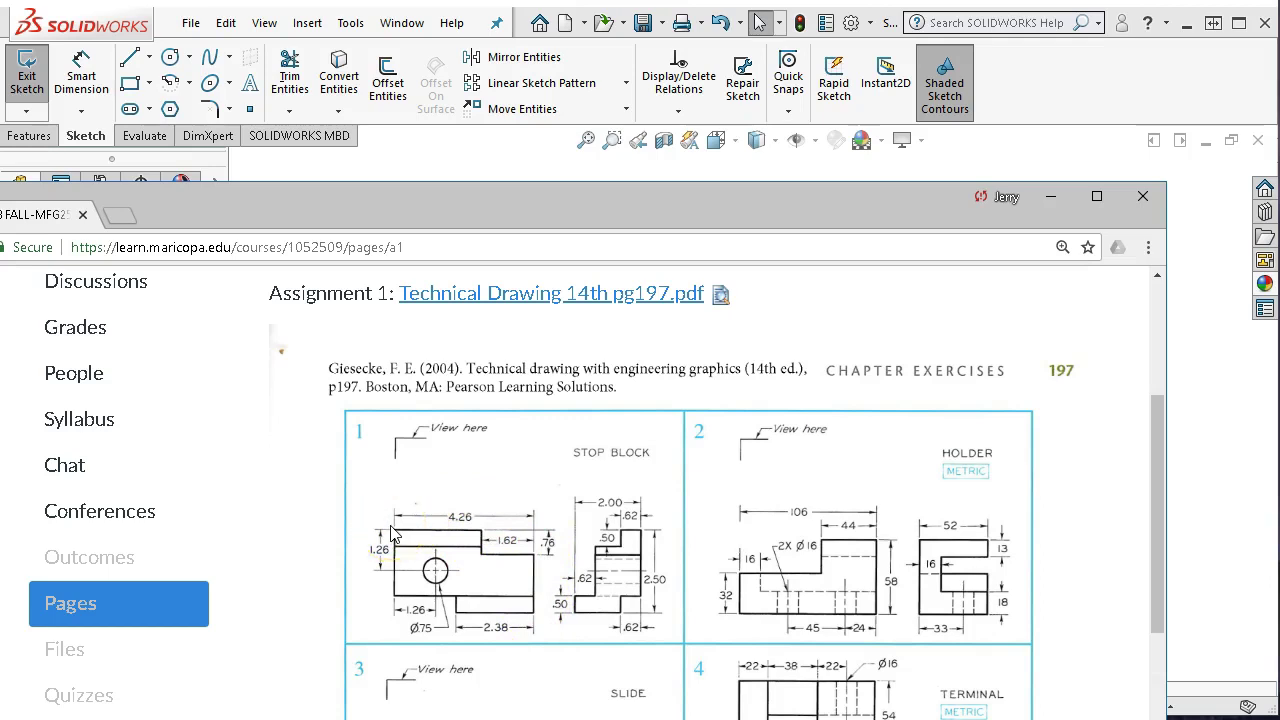
pyautogui.click(445, 198)
pyautogui.moveTo(445, 198)
pyautogui.mouseDown()
pyautogui.moveTo(1100, 189)
pyautogui.moveTo(1279, 170)
pyautogui.mouseUp()
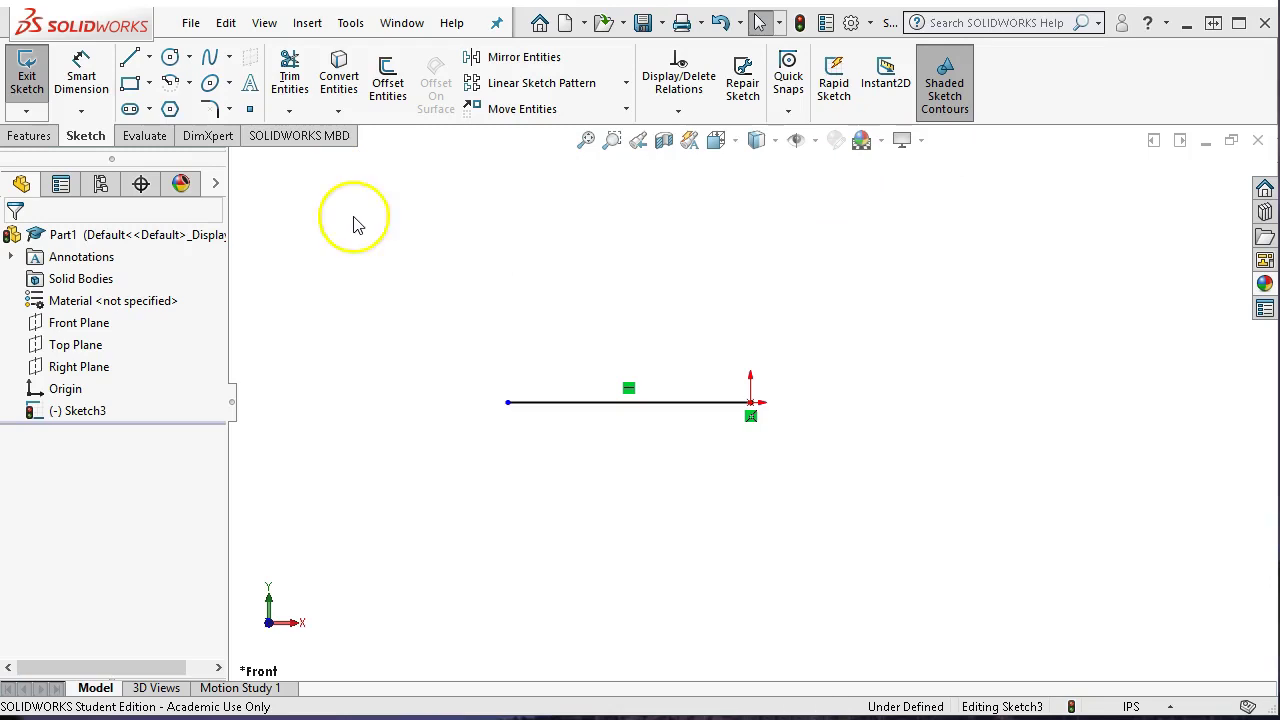
pyautogui.click(133, 57)
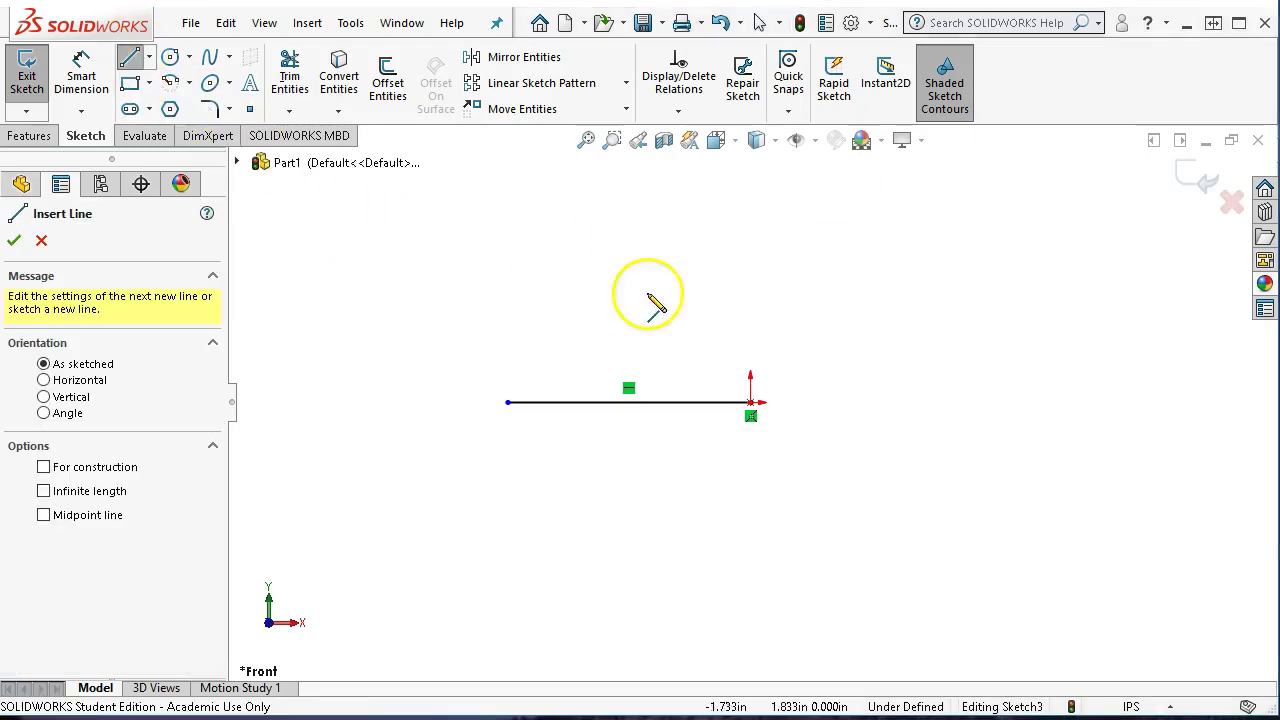
pyautogui.click(751, 403)
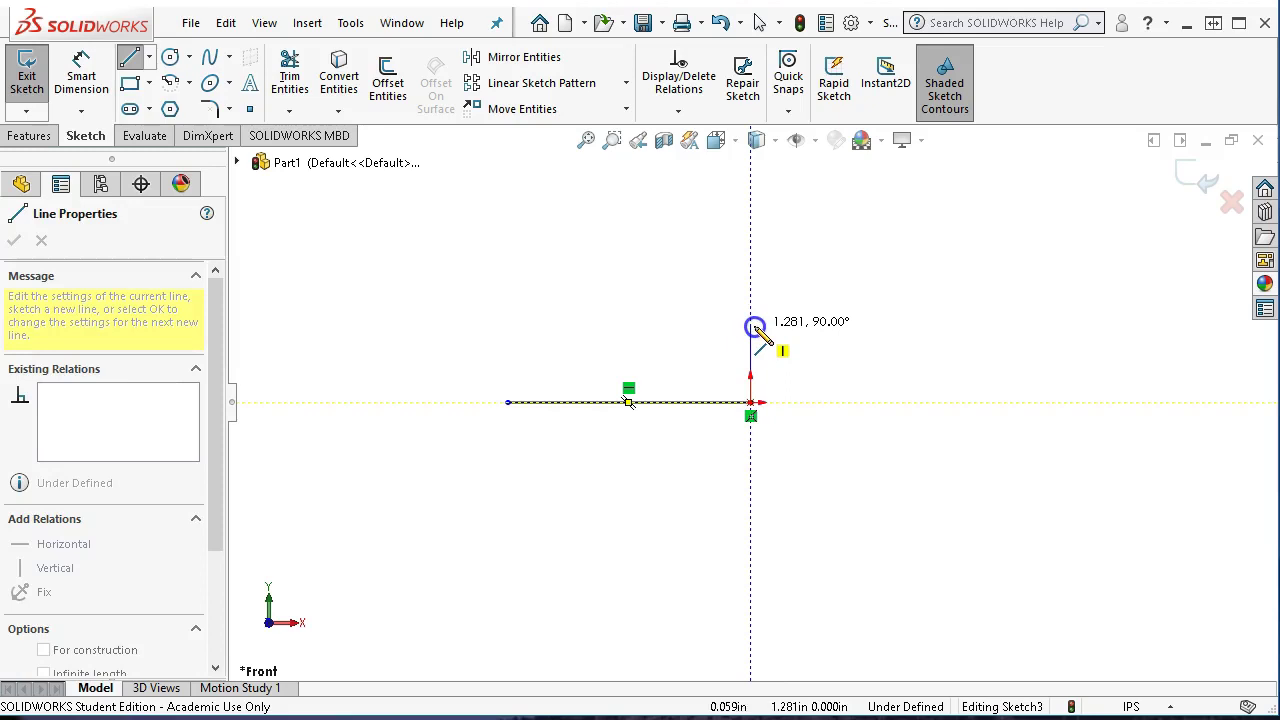
pyautogui.doubleClick(750, 290)
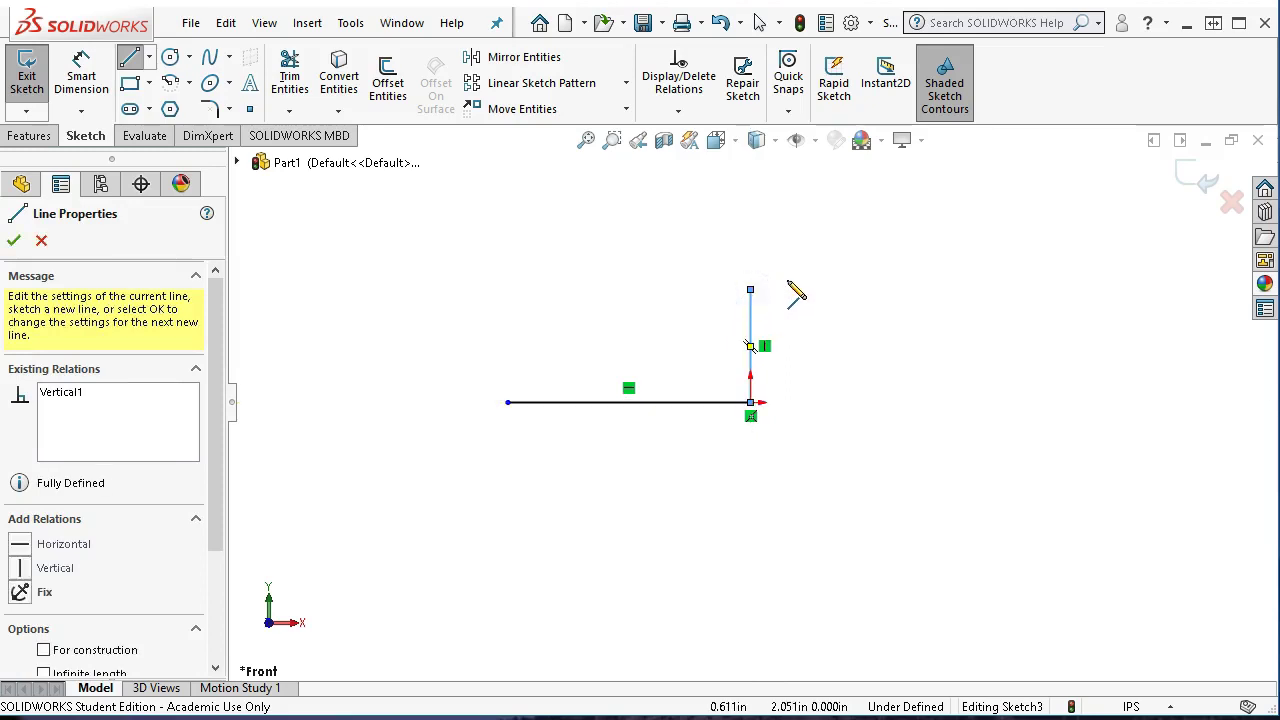
# - From the vertical line's upper end, sketch the stepped outline about 1.8 in left, 0.75 in up, 3.8 in left and 1.9 in down, ending the chain
pyautogui.click(750, 290)
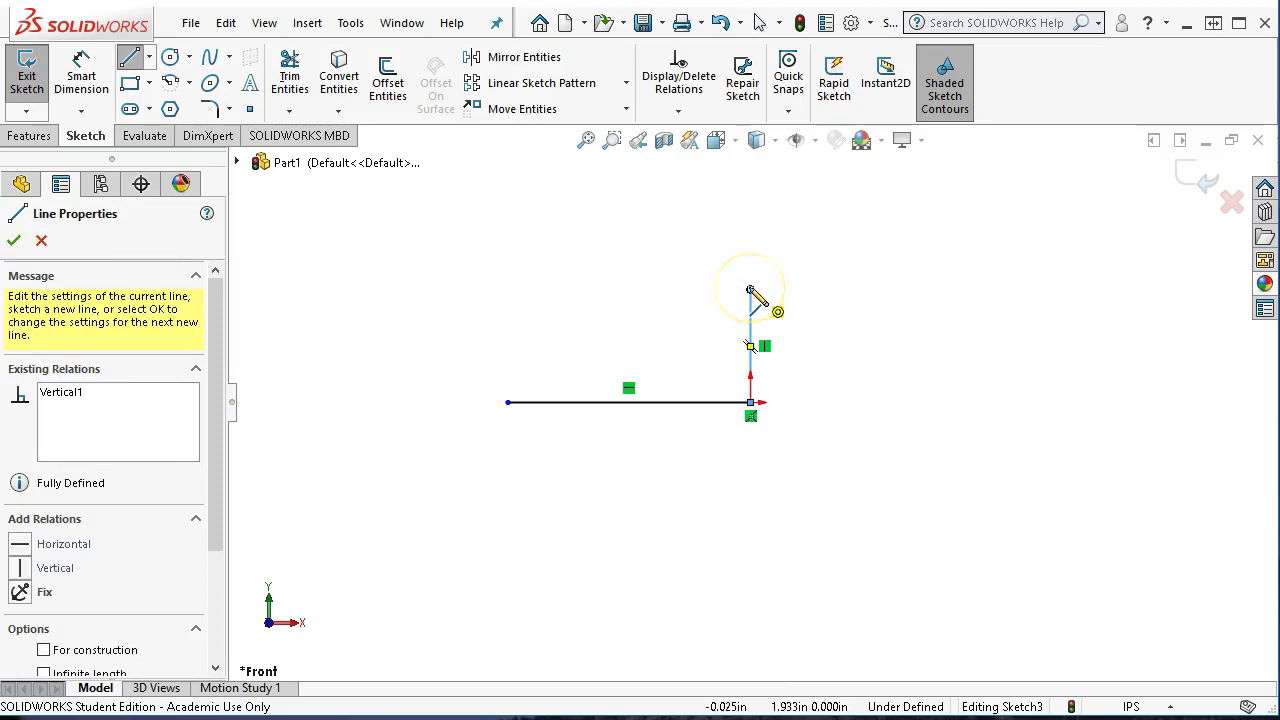
pyautogui.click(644, 290)
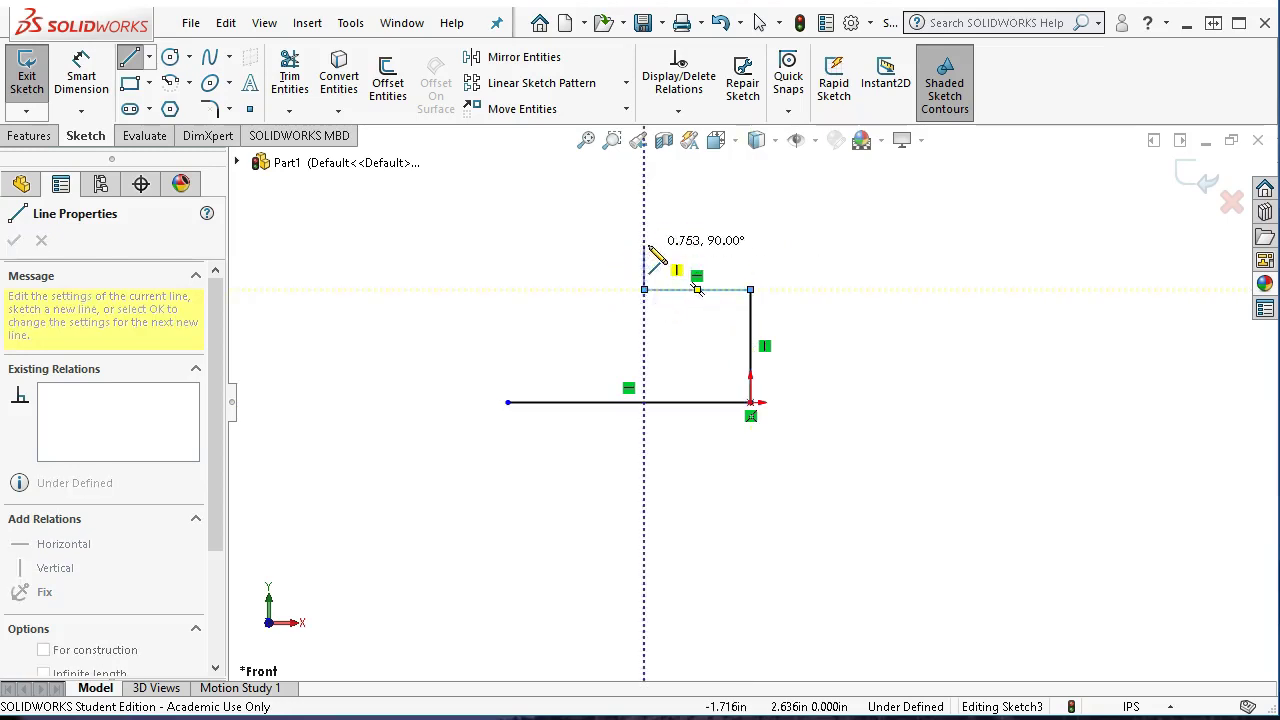
pyautogui.click(645, 245)
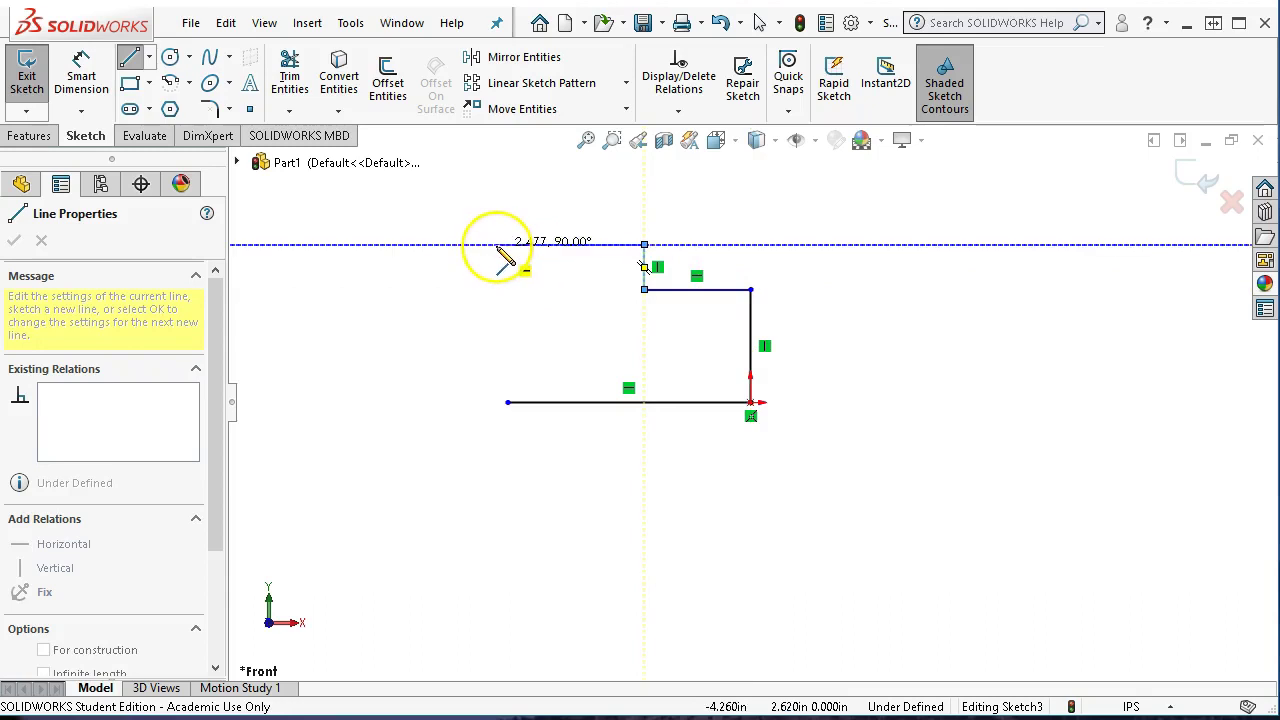
pyautogui.click(418, 246)
pyautogui.click(418, 250)
pyautogui.moveTo(418, 258); pyautogui.dragTo(420, 358)
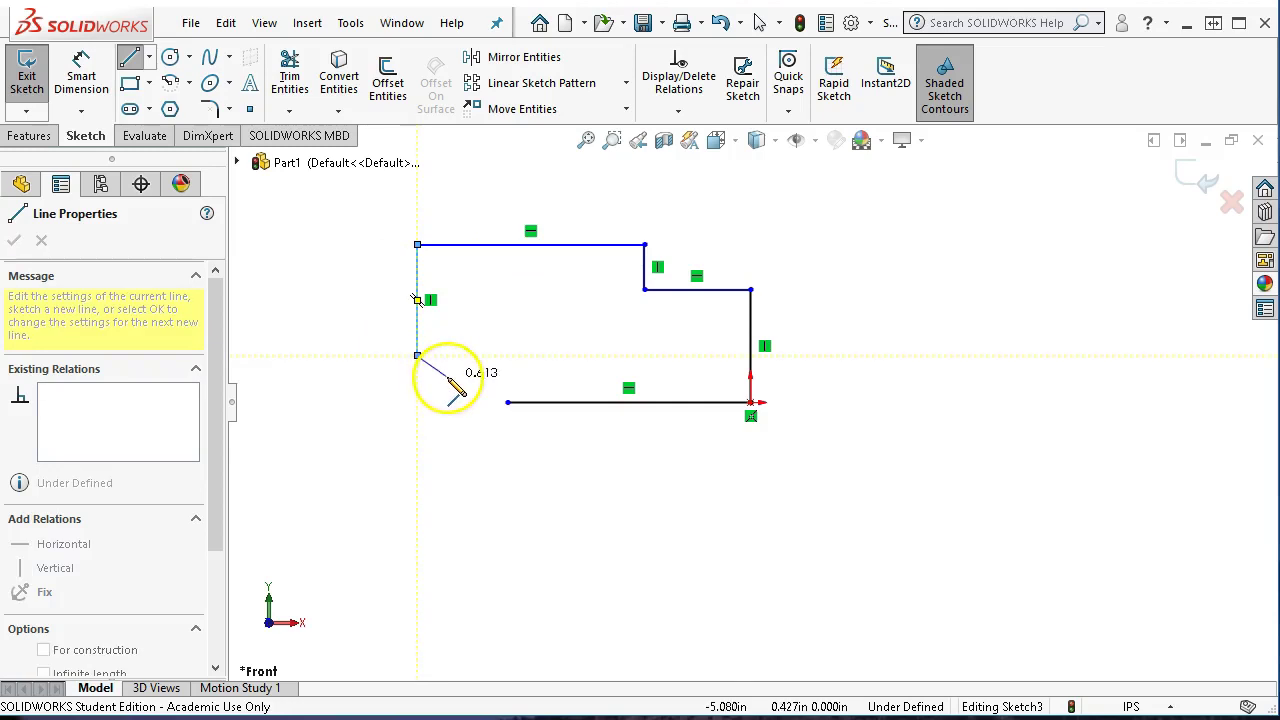
pyautogui.rightClick(456, 386)
pyautogui.moveTo(458, 388)
pyautogui.mouseDown()
pyautogui.moveTo(487, 418)
pyautogui.moveTo(506, 337)
pyautogui.moveTo(352, 545)
pyautogui.moveTo(366, 557)
pyautogui.mouseUp()
pyautogui.rightClick(366, 557)
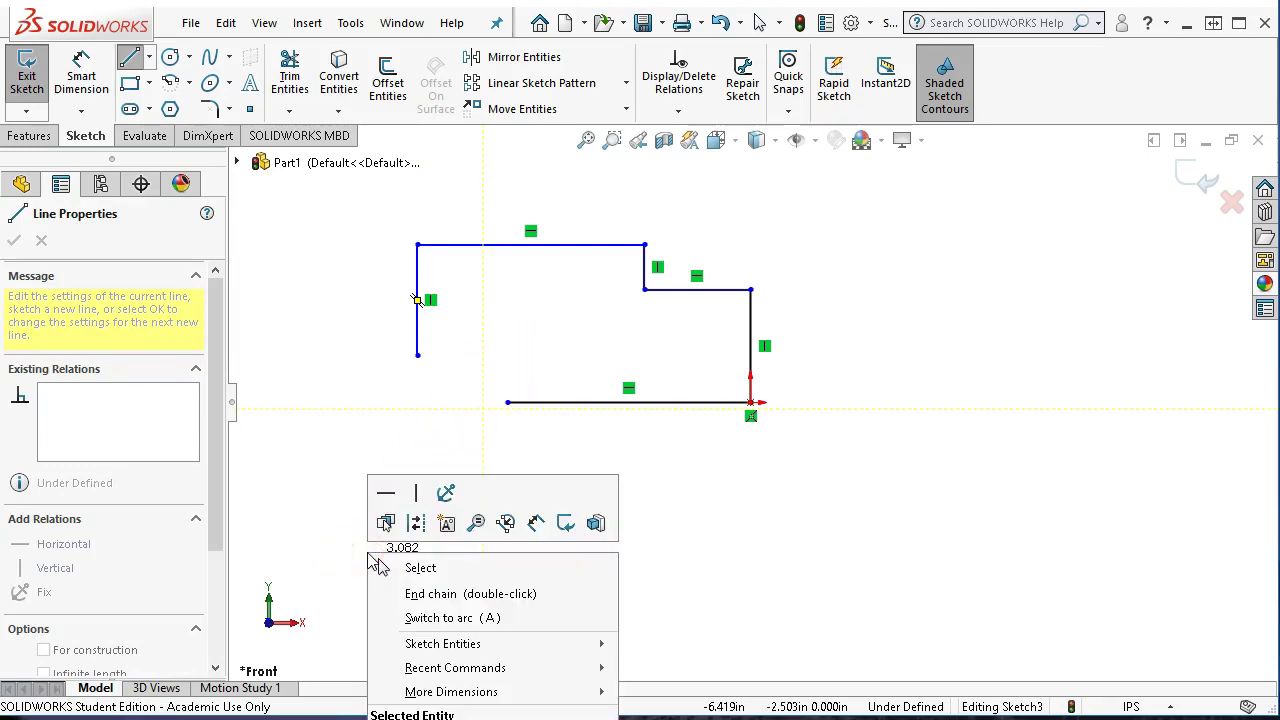
pyautogui.click(428, 593)
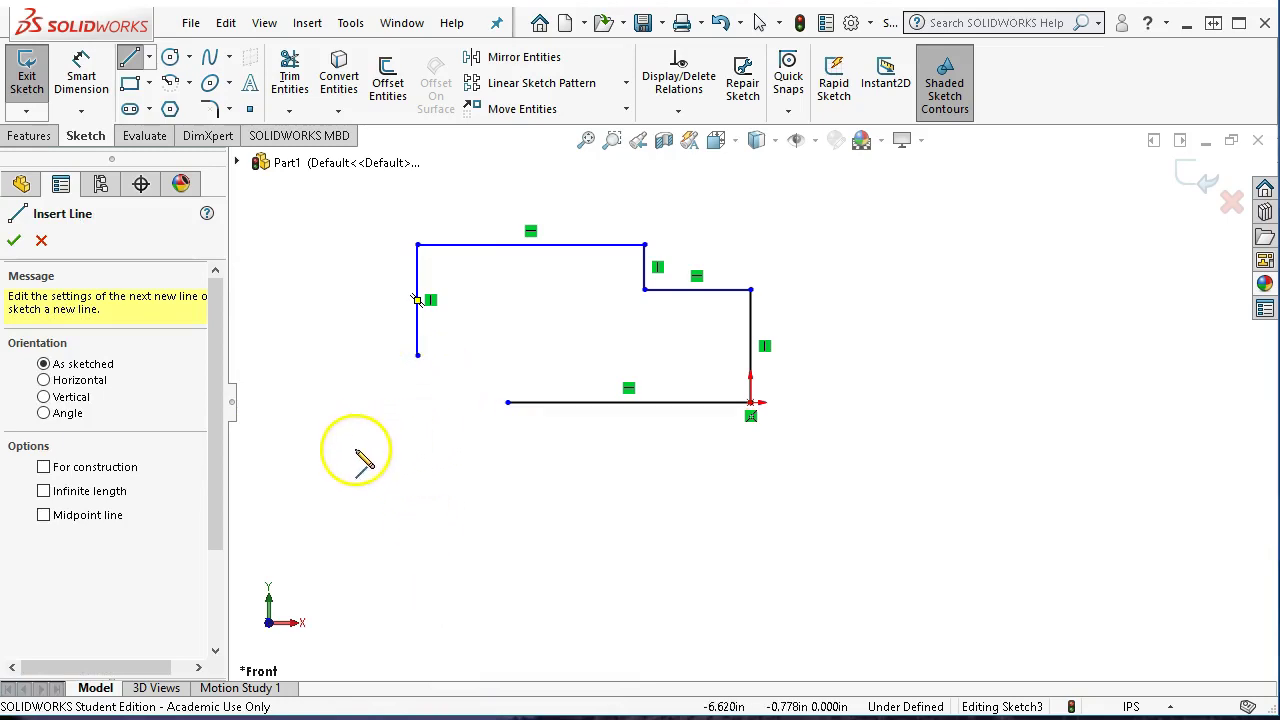
# - Sketch a horizontal line about 5.58 in long from the left edge's lower end to the vertical line above the origin
pyautogui.click(419, 357)
pyautogui.moveTo(419, 357)
pyautogui.mouseDown()
pyautogui.moveTo(606, 317)
pyautogui.moveTo(698, 359)
pyautogui.moveTo(749, 352)
pyautogui.mouseUp()
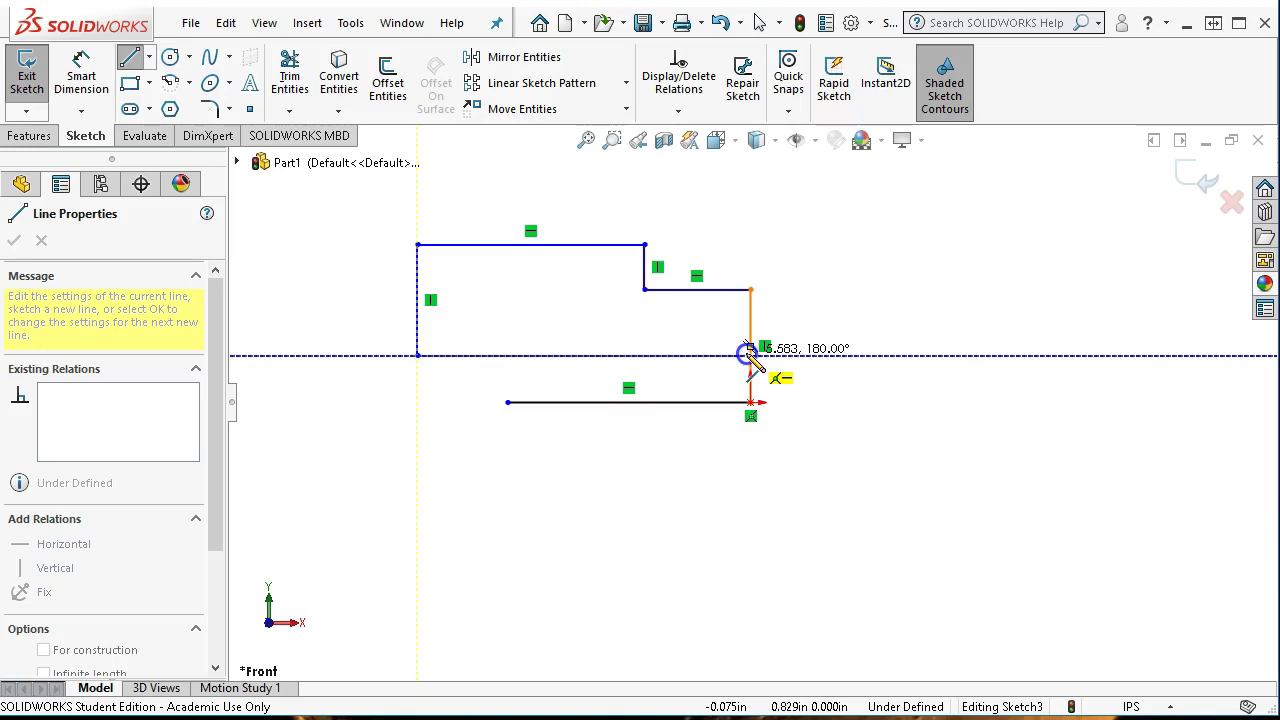
pyautogui.click(751, 355)
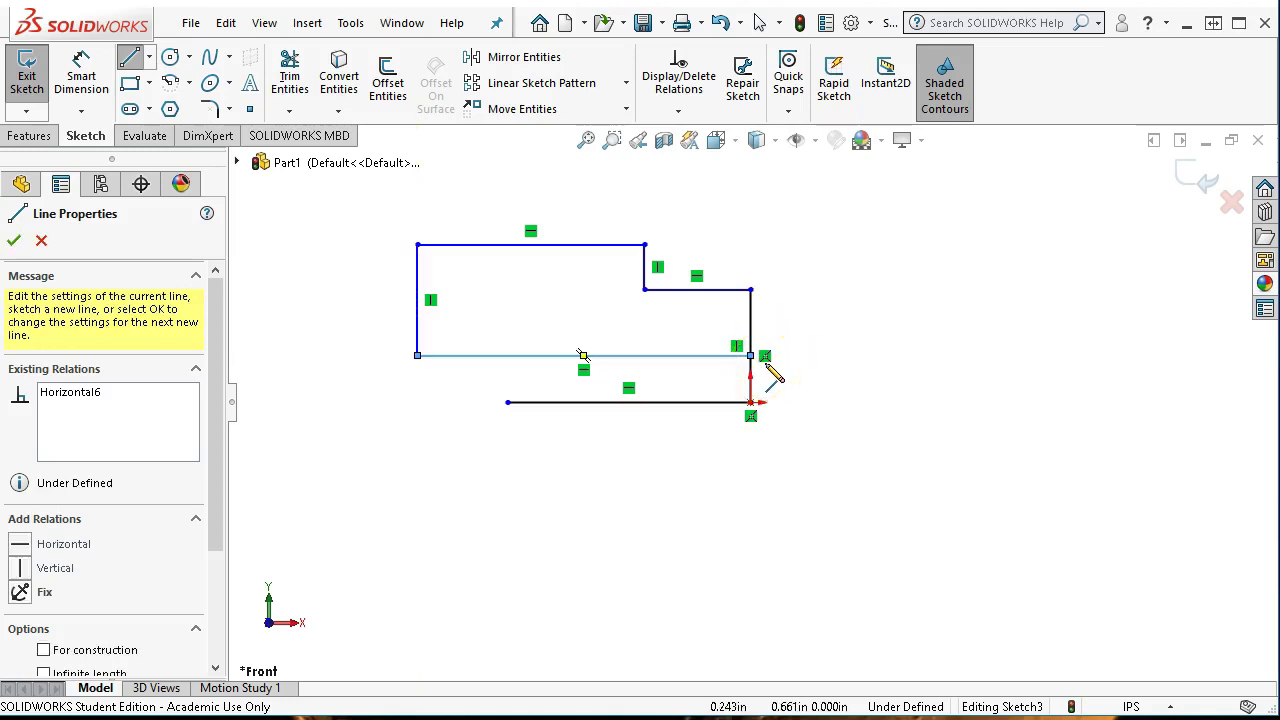
pyautogui.click(766, 351)
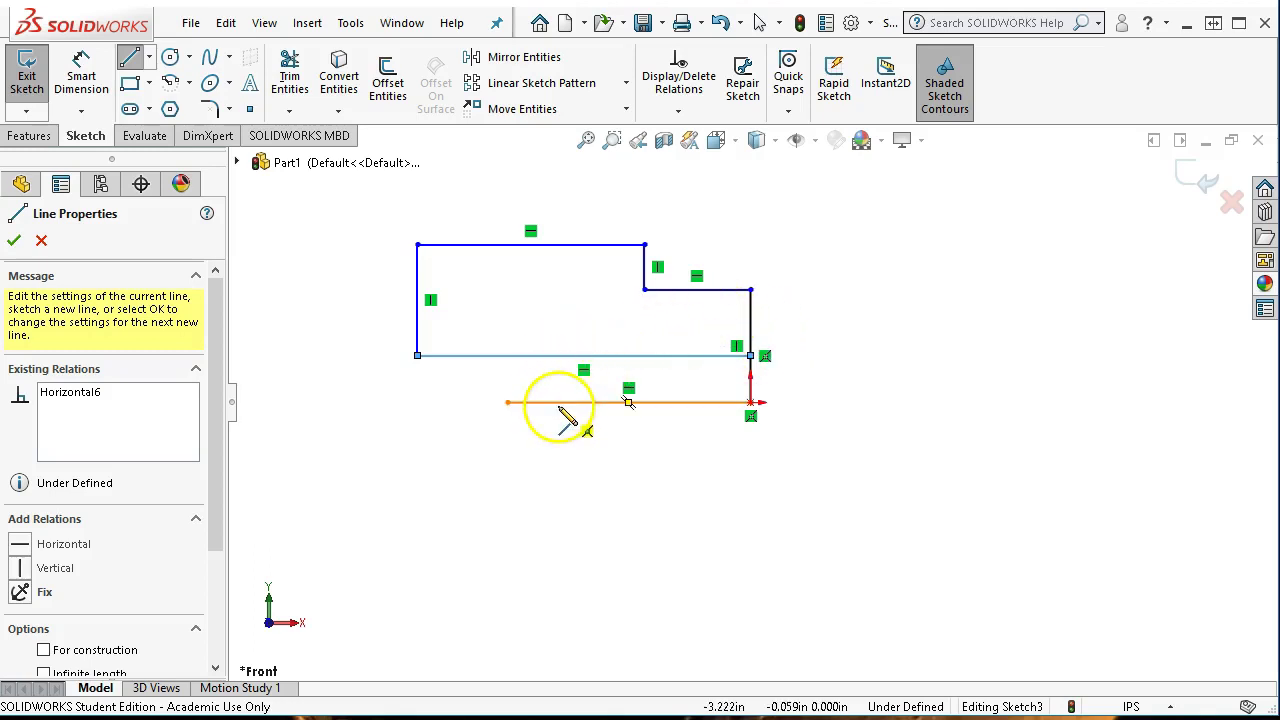
# - Sketch a vertical line about 0.8 in long from the bottom line's left endpoint up to the horizontal line above it
pyautogui.scroll(-2, 483, 306)
pyautogui.scroll(-1, 481, 310)
pyautogui.scroll(-1, 728, 300)
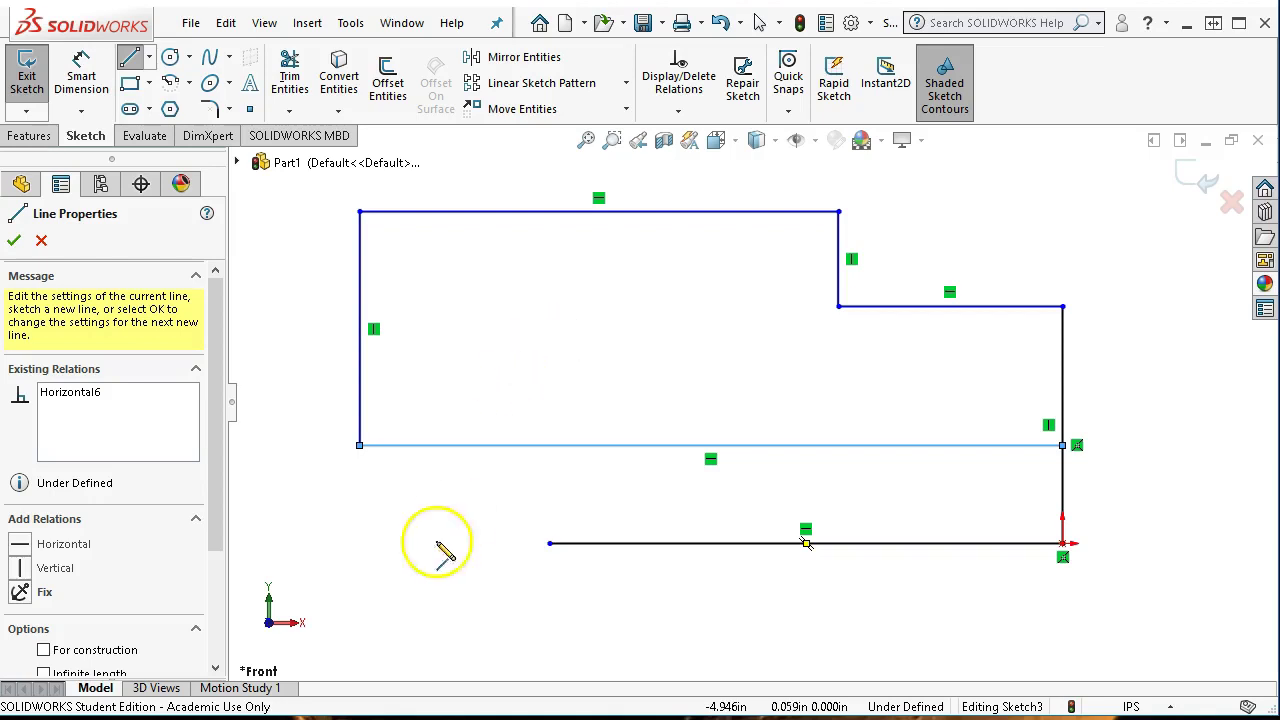
pyautogui.click(549, 543)
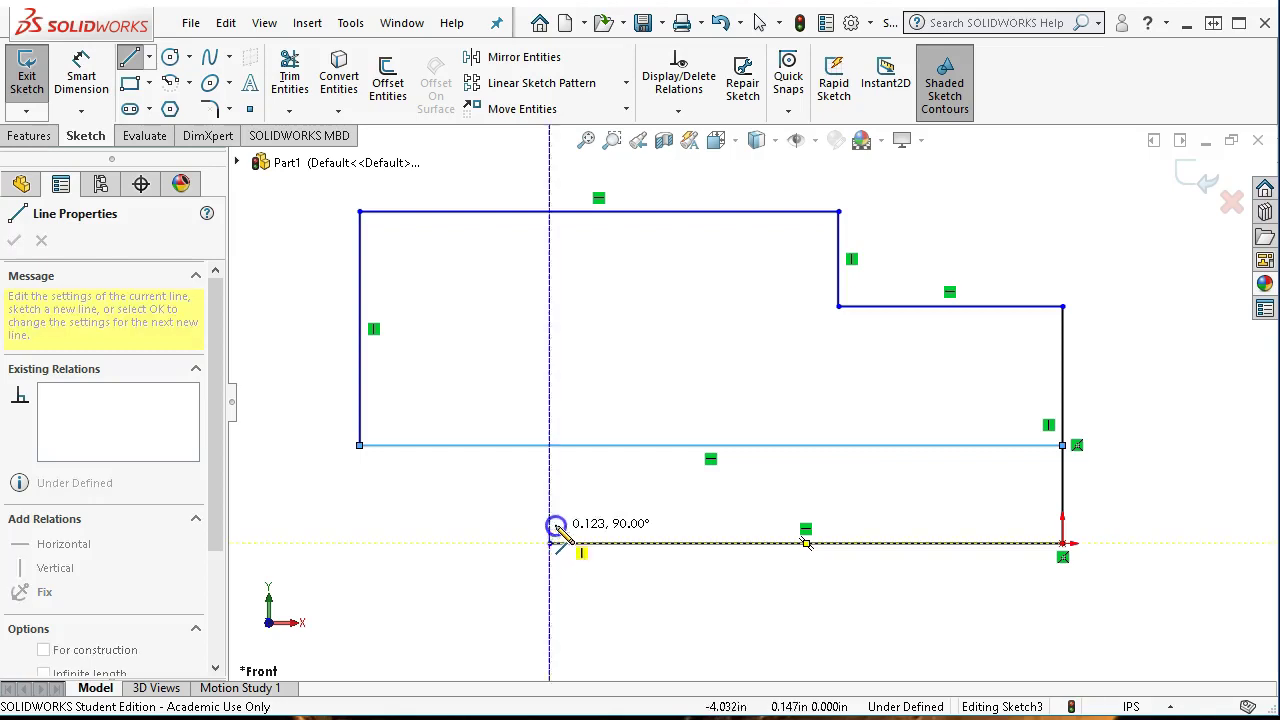
pyautogui.doubleClick(549, 446)
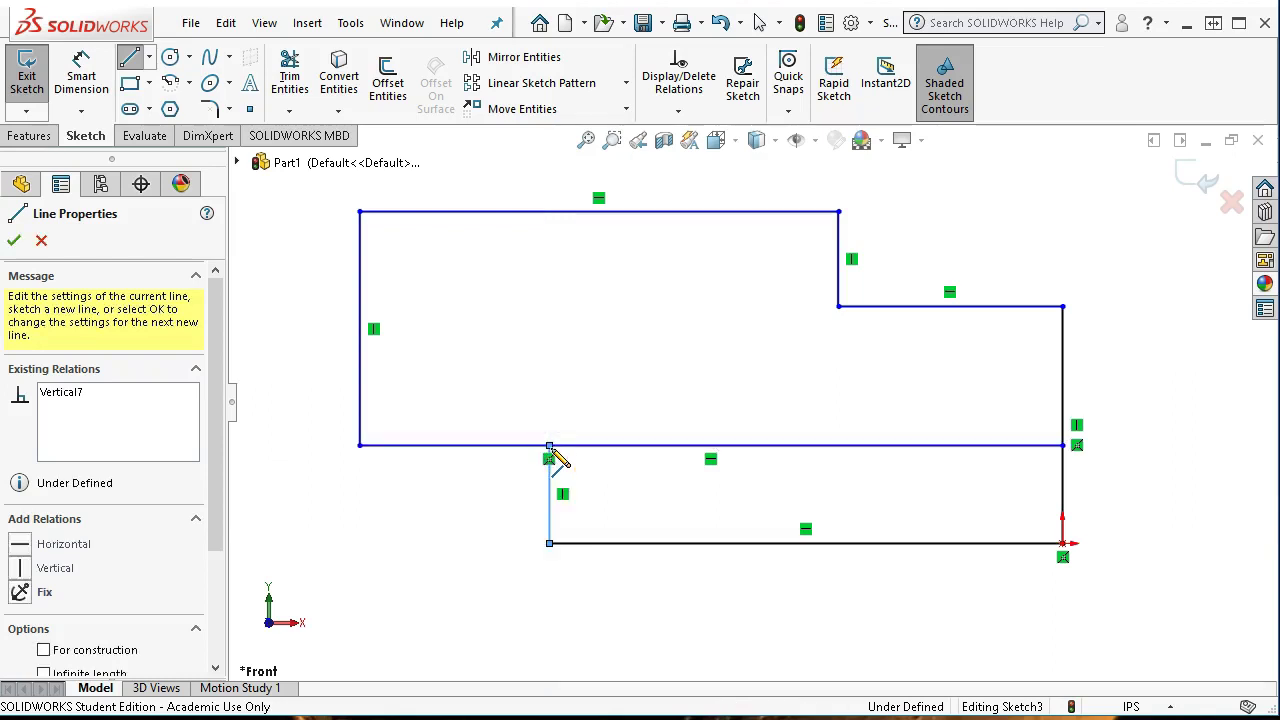
pyautogui.click(648, 570)
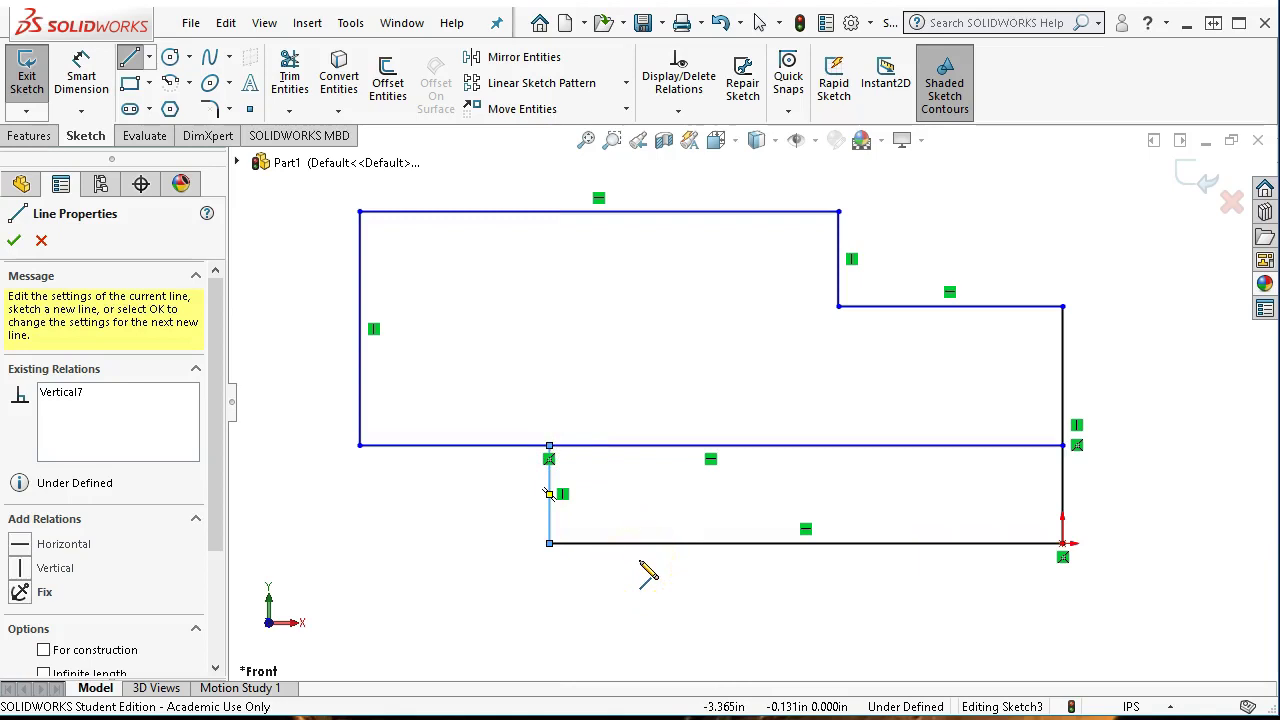
# - Sketch a horizontal line across the upper section, from the left edge to the short vertical step edge, and end the Line command
pyautogui.moveTo(652, 444)
pyautogui.mouseDown()
pyautogui.moveTo(840, 256)
pyautogui.moveTo(845, 290)
pyautogui.moveTo(837, 277)
pyautogui.moveTo(671, 366)
pyautogui.moveTo(583, 308)
pyautogui.moveTo(715, 282)
pyautogui.moveTo(845, 283)
pyautogui.moveTo(846, 272)
pyautogui.moveTo(843, 290)
pyautogui.moveTo(849, 277)
pyautogui.moveTo(690, 316)
pyautogui.mouseUp()
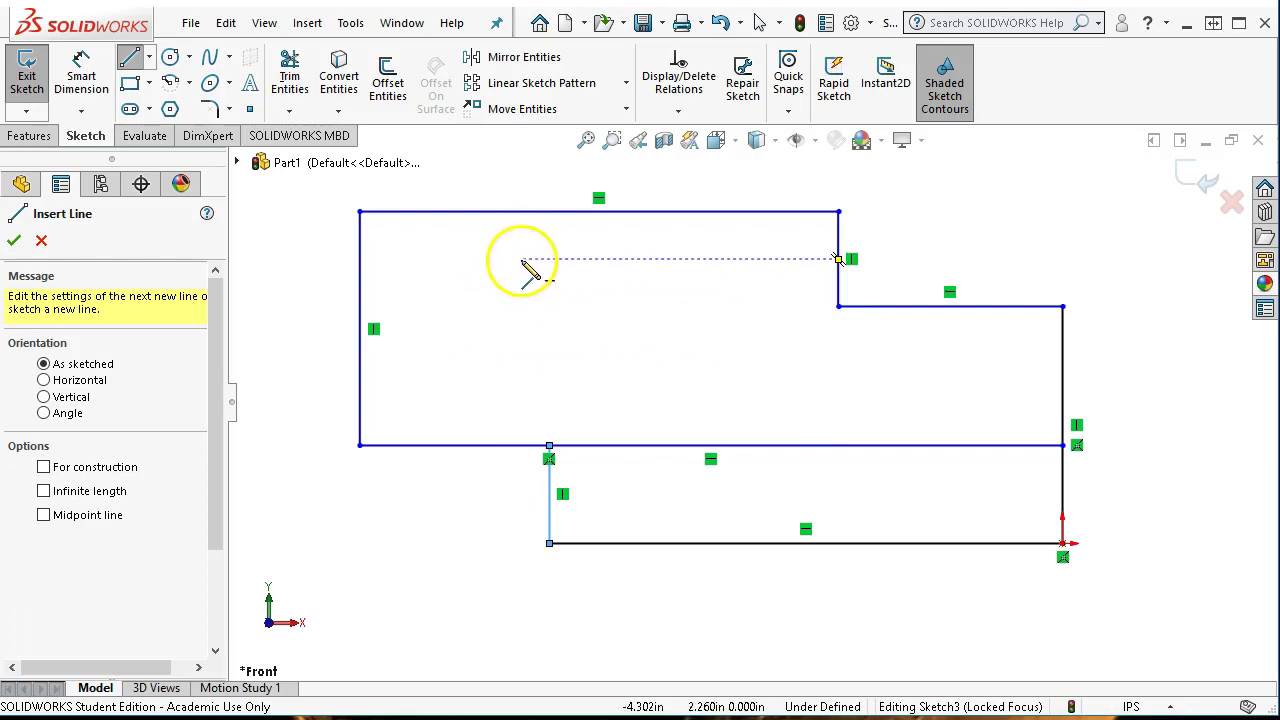
pyautogui.moveTo(364, 285); pyautogui.dragTo(839, 282)
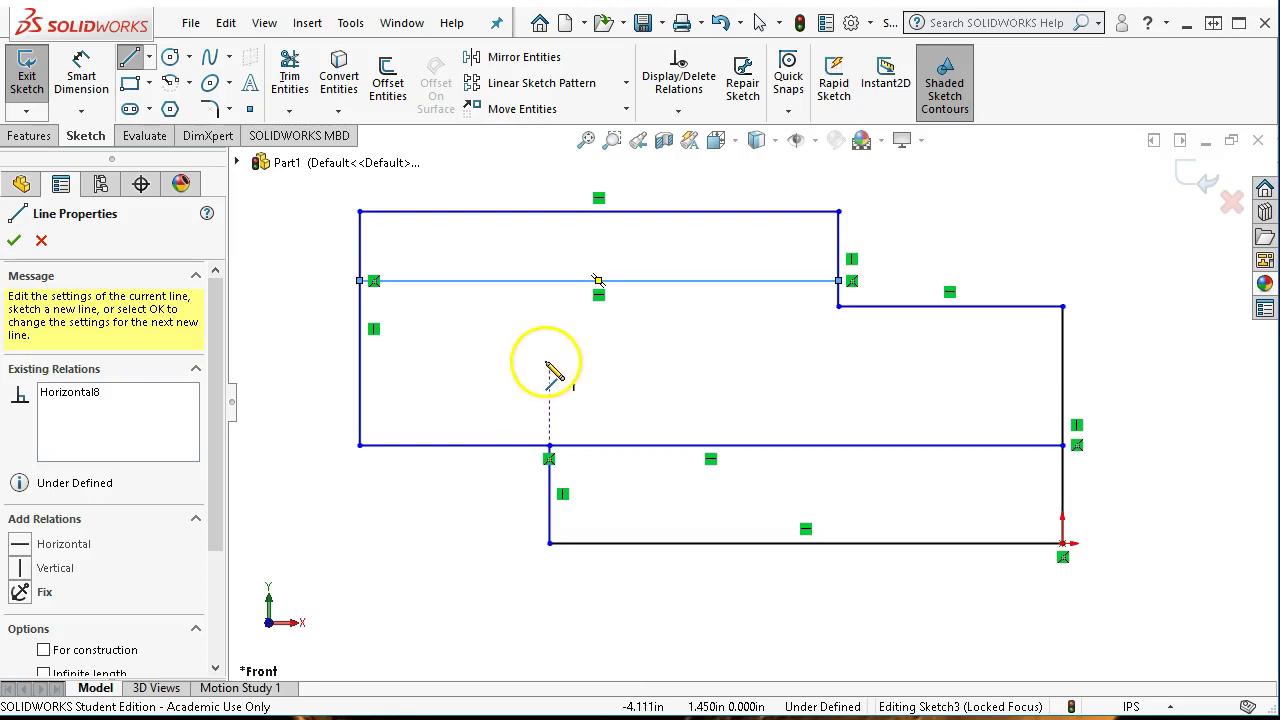
pyautogui.rightClick(545, 360)
pyautogui.click(588, 380)
pyautogui.press('f')
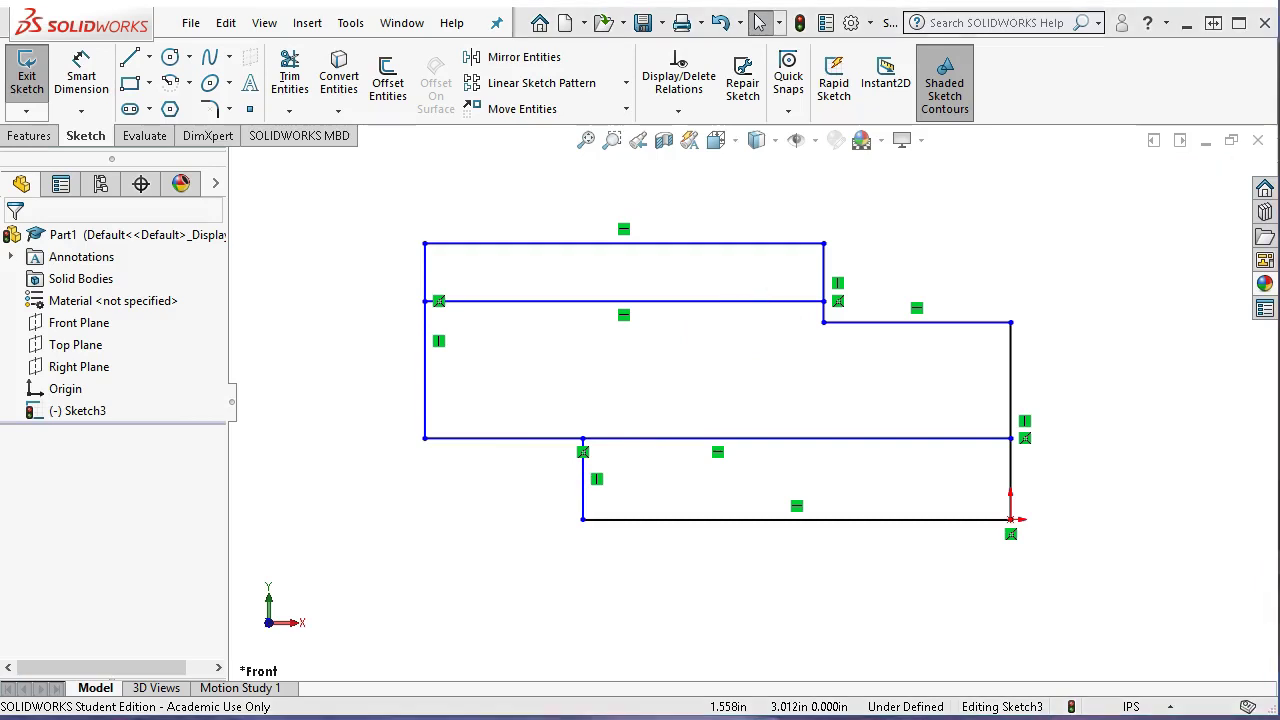
# - Consult the Stop Block drawing in the browser and dimension the sketch's bottom horizontal line to 2.38 in
pyautogui.hotkey('alt', 'Tab')
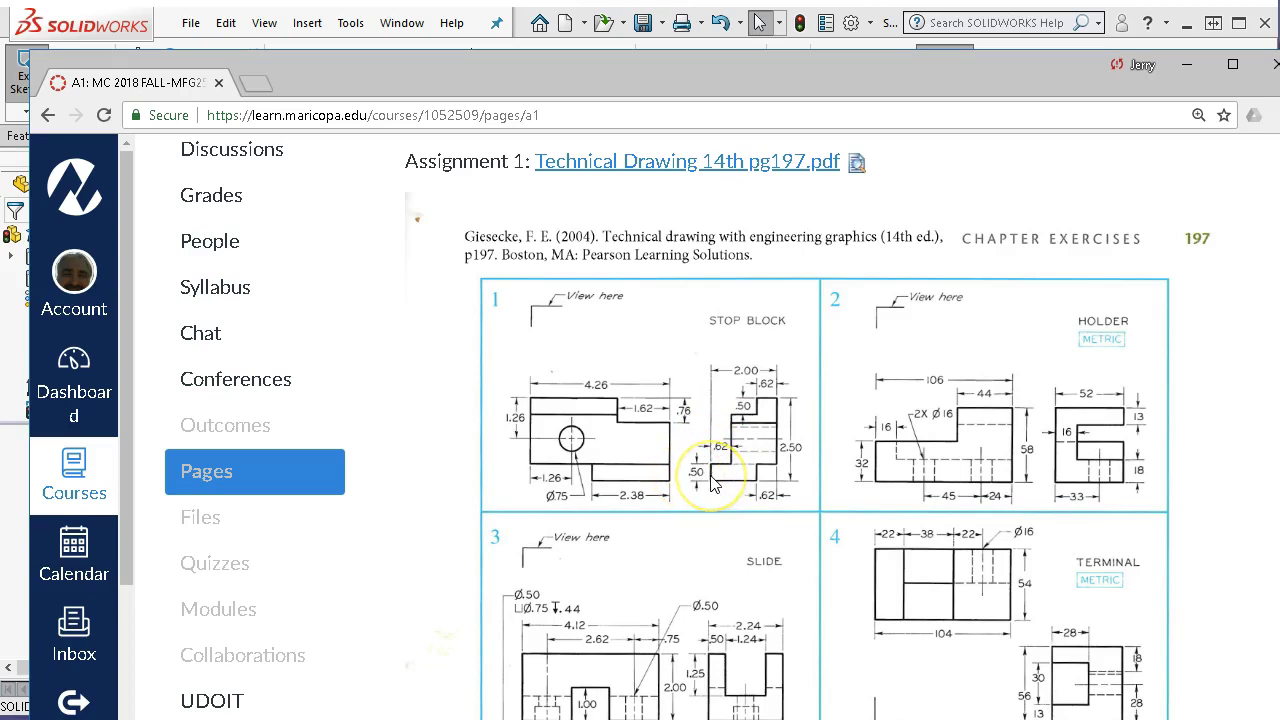
pyautogui.click(627, 64)
pyautogui.hotkey('alt', 'Tab')
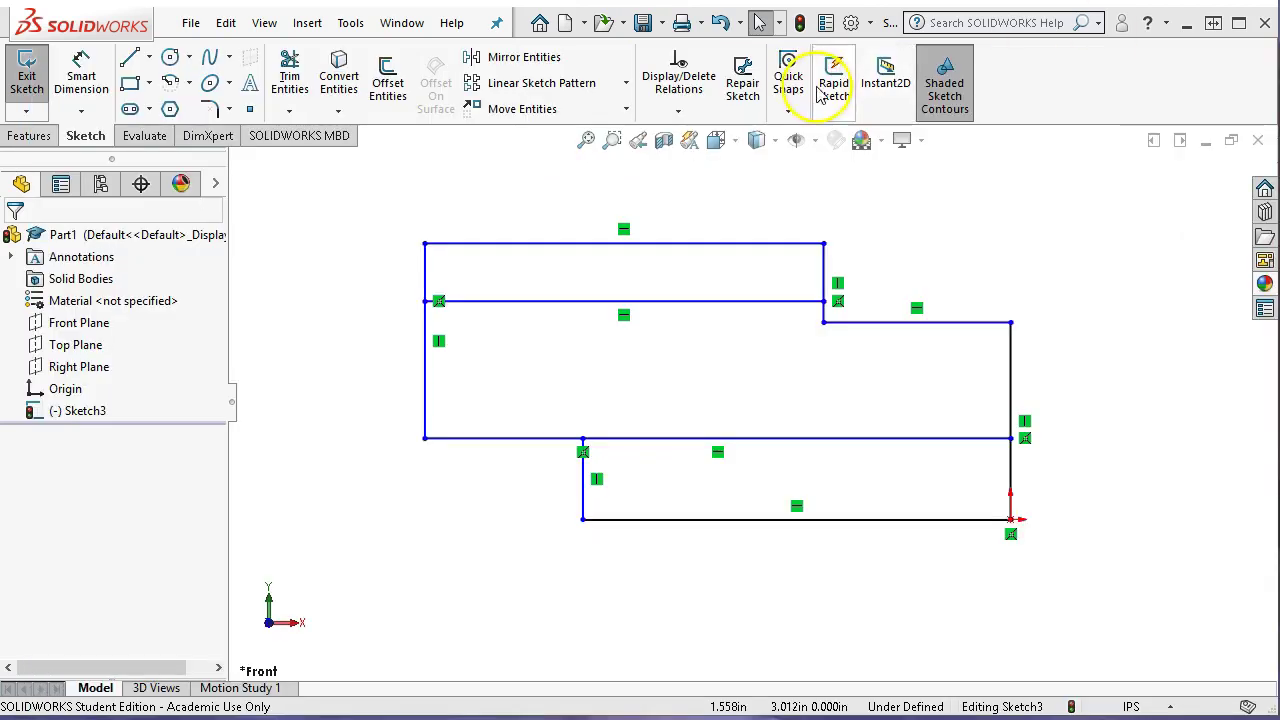
pyautogui.click(81, 75)
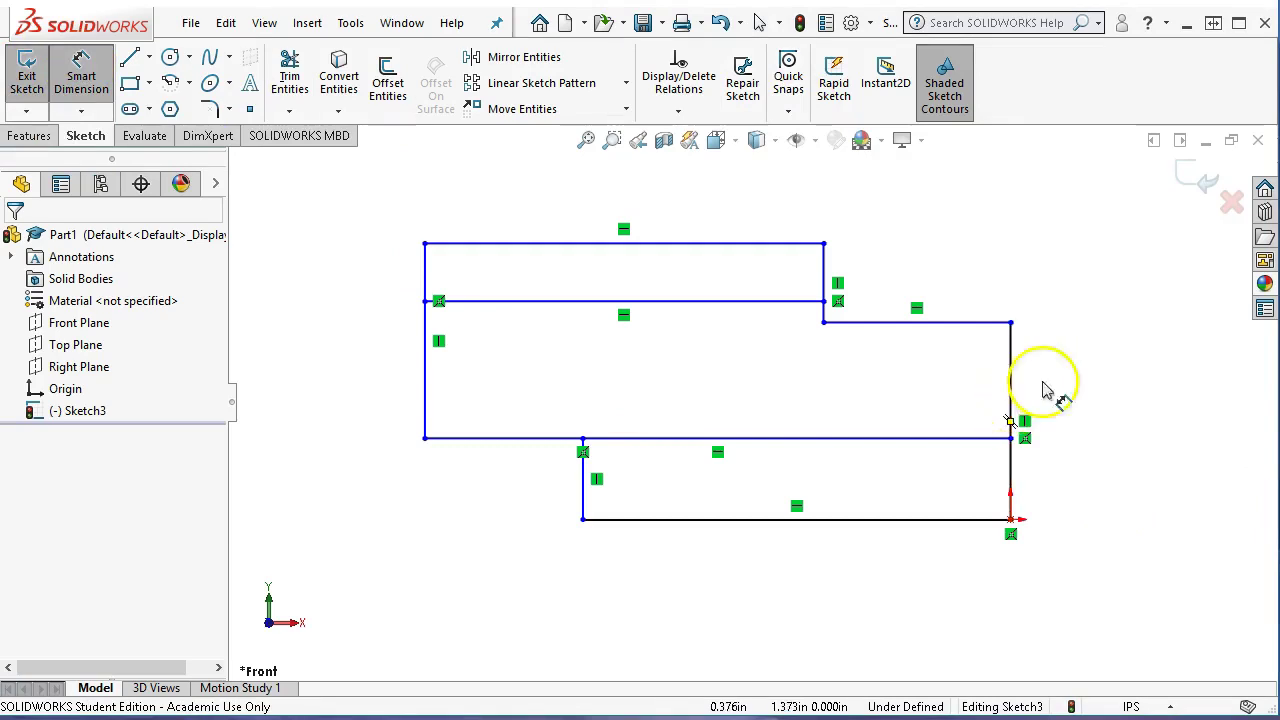
pyautogui.click(890, 527)
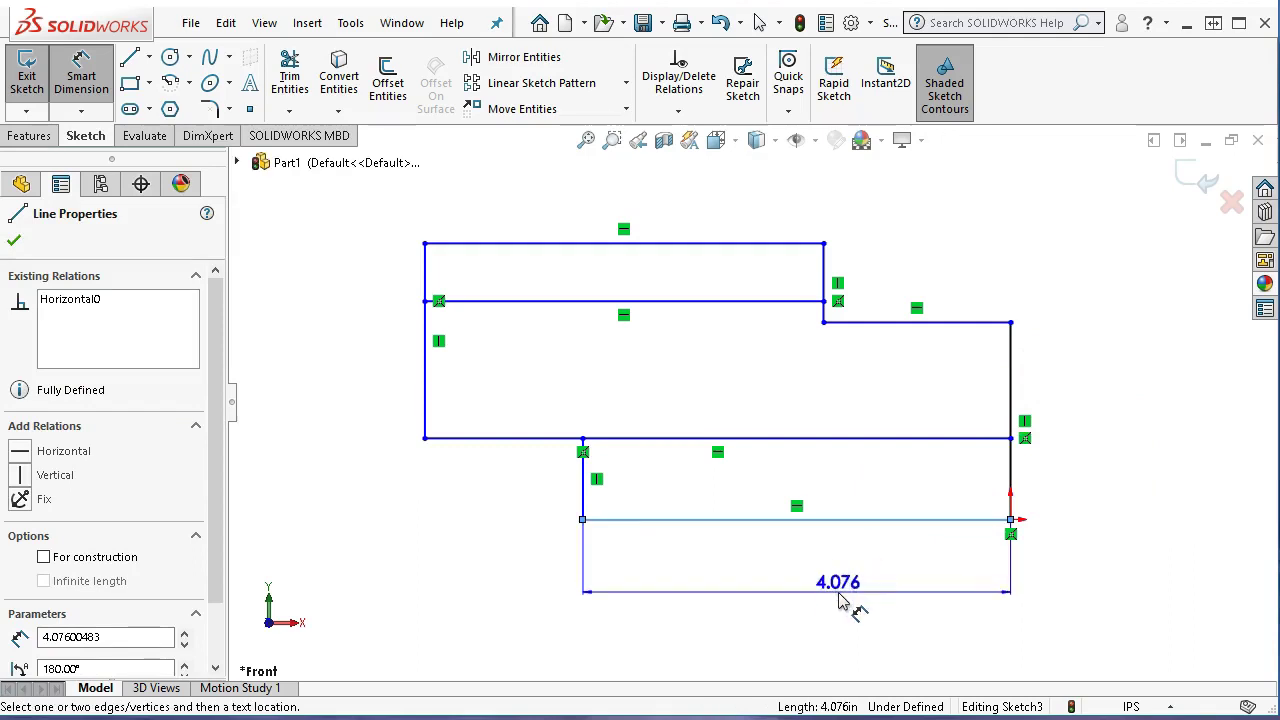
pyautogui.click(823, 600)
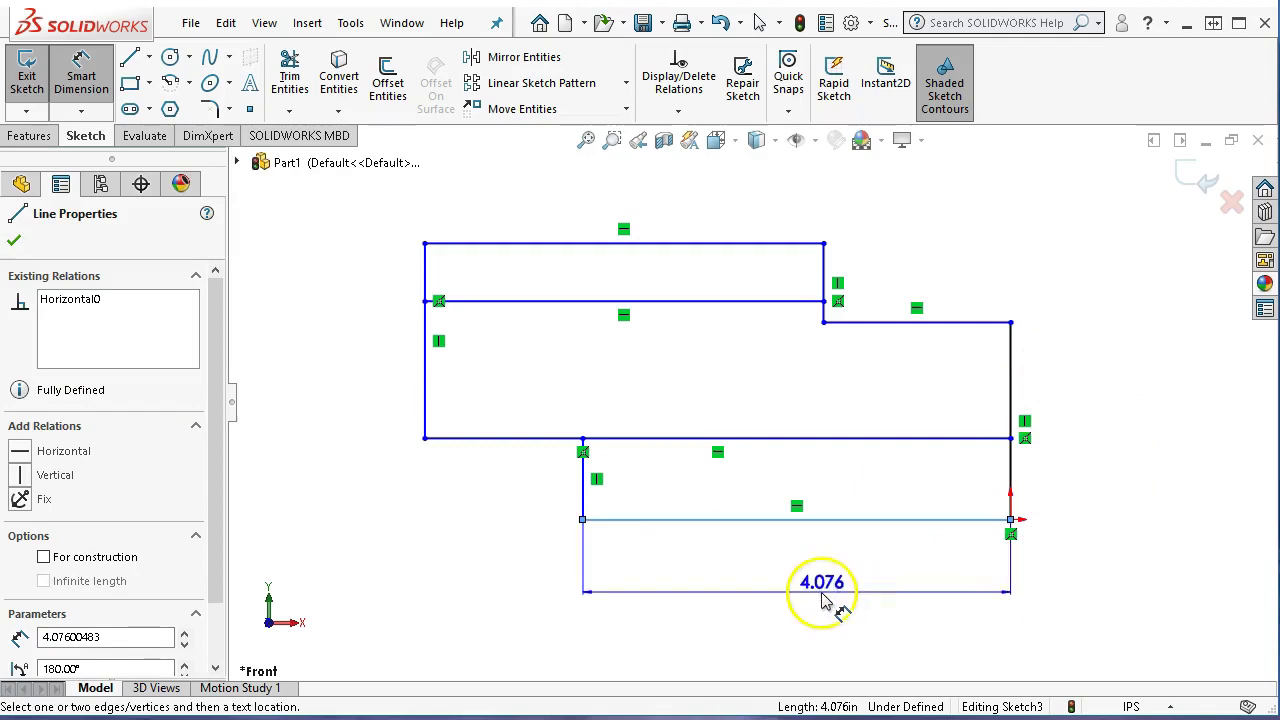
pyautogui.click(900, 615)
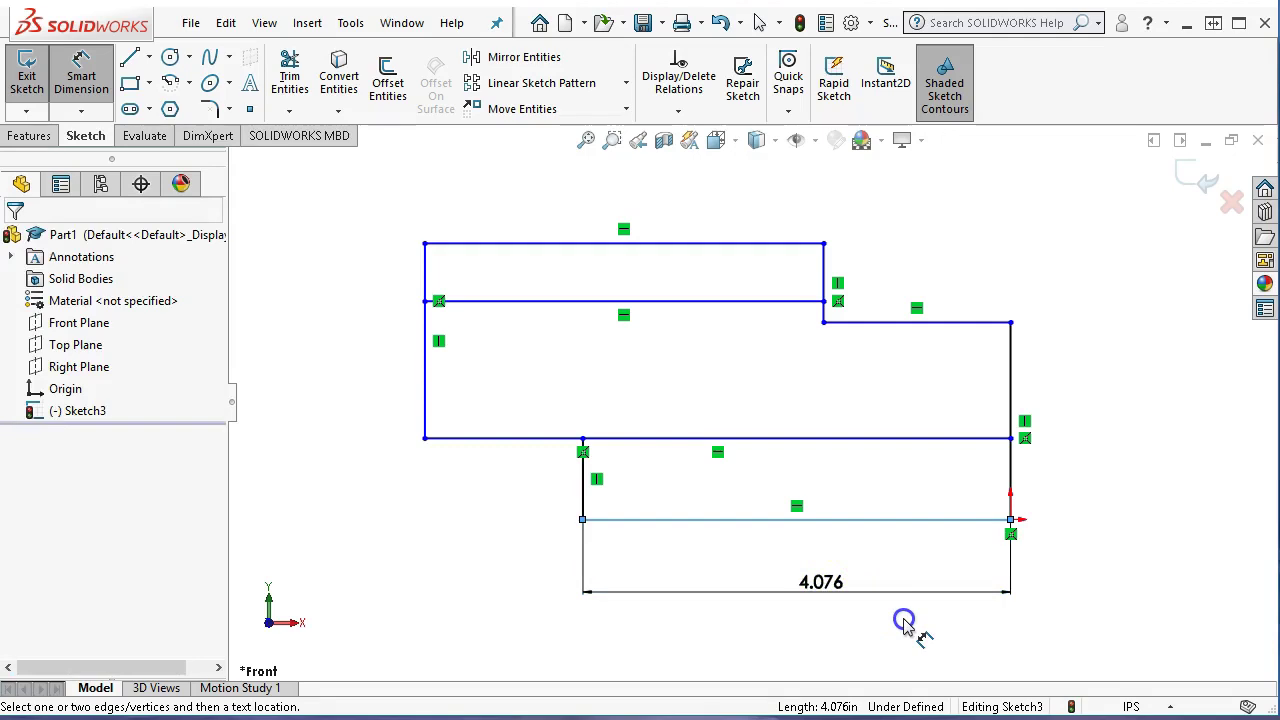
pyautogui.click(955, 585)
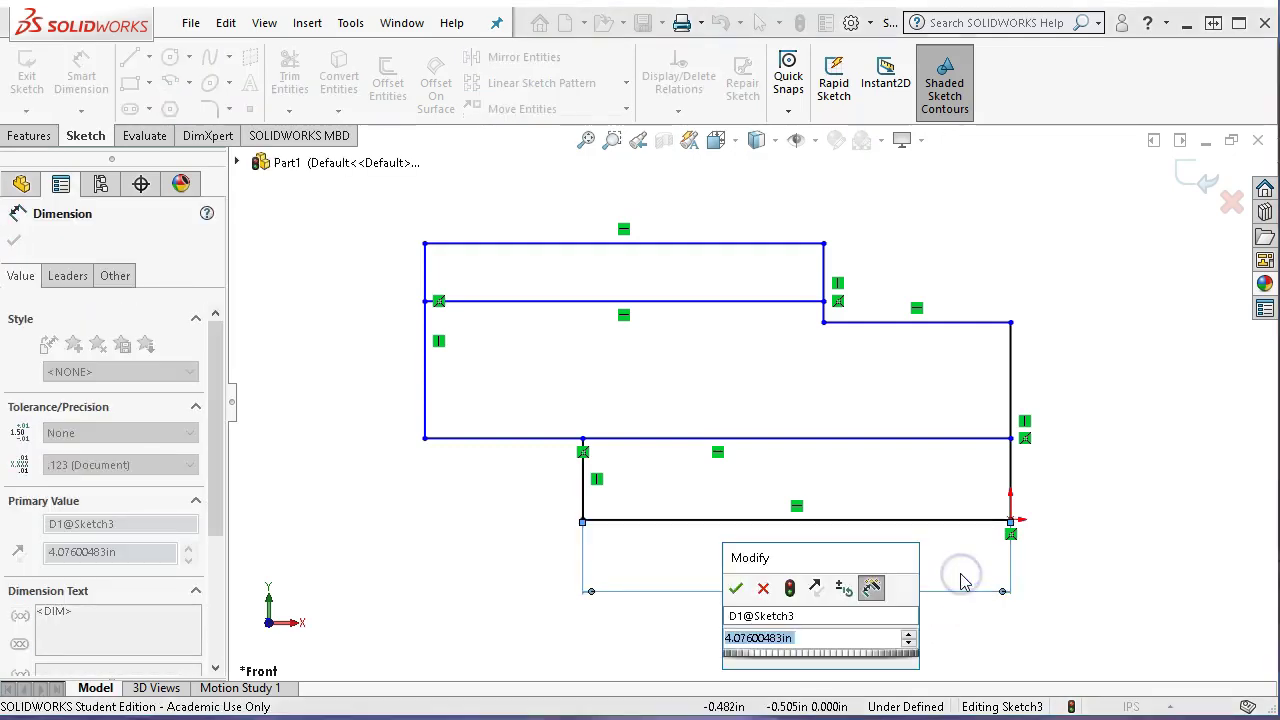
pyautogui.write('2.38')
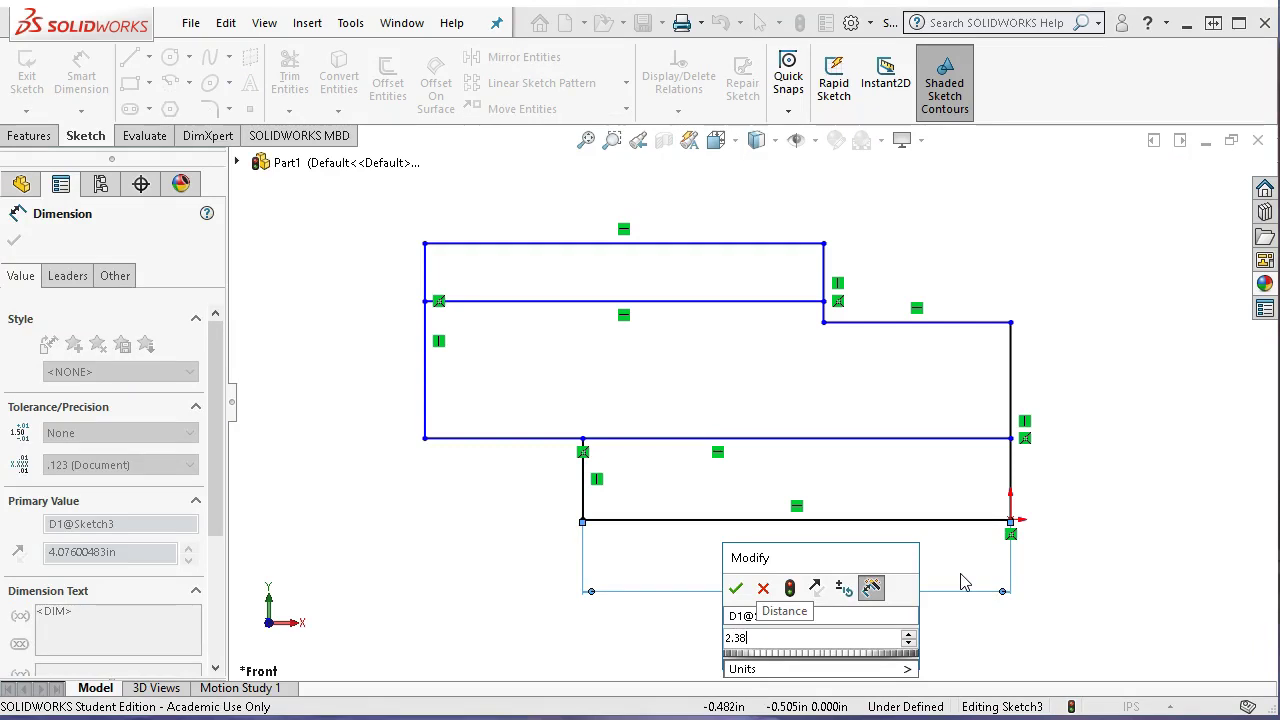
pyautogui.press('Return')
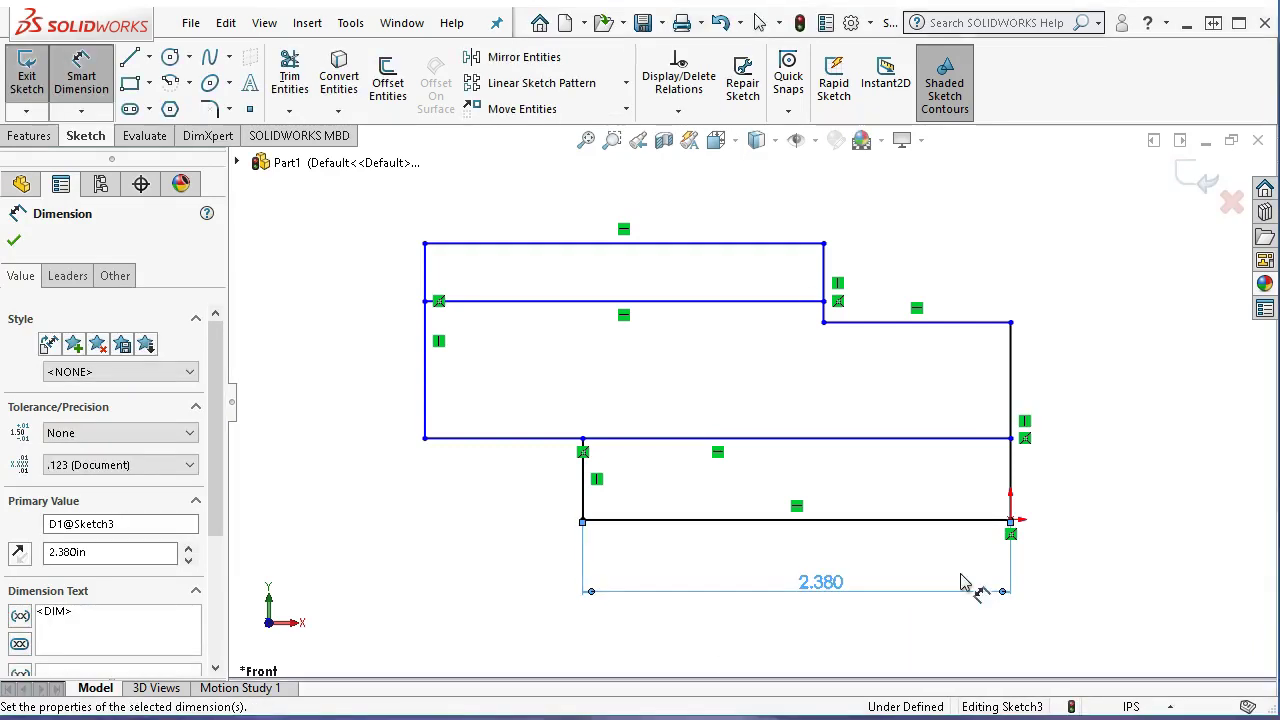
pyautogui.click(988, 560)
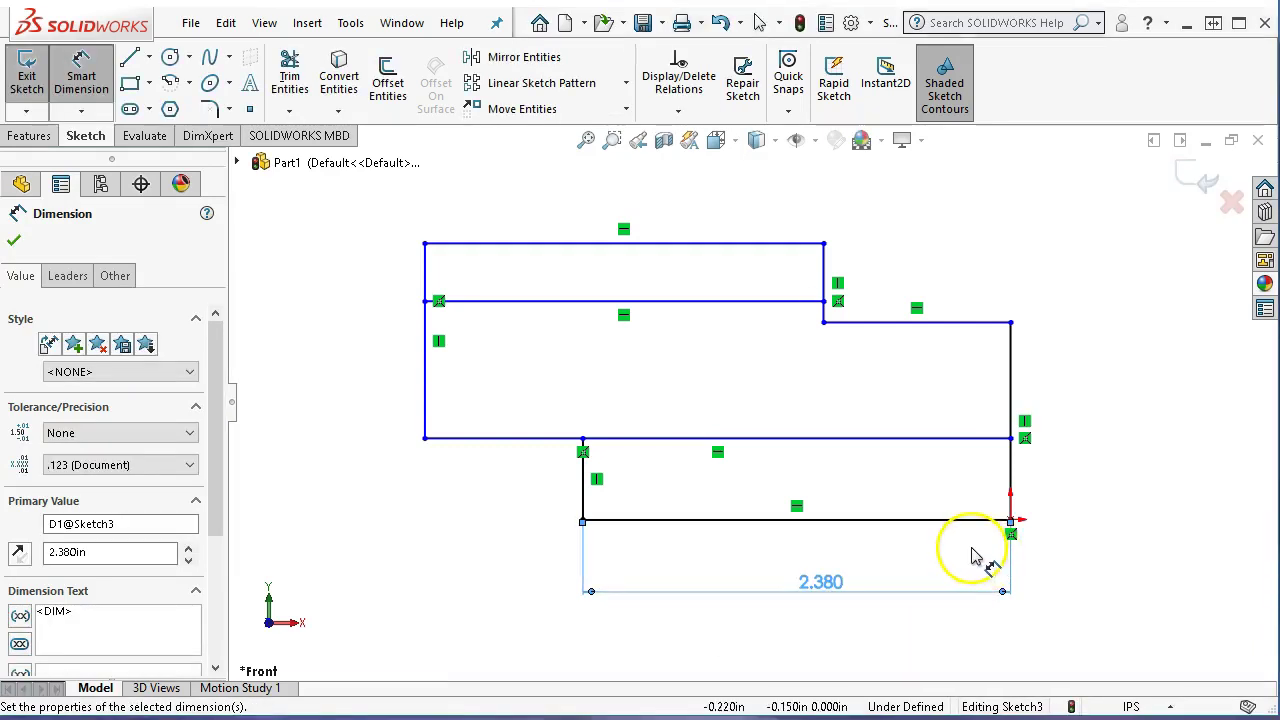
# - Dimension the horizontal line of the lower right step to 1.62 in
pyautogui.click(900, 325)
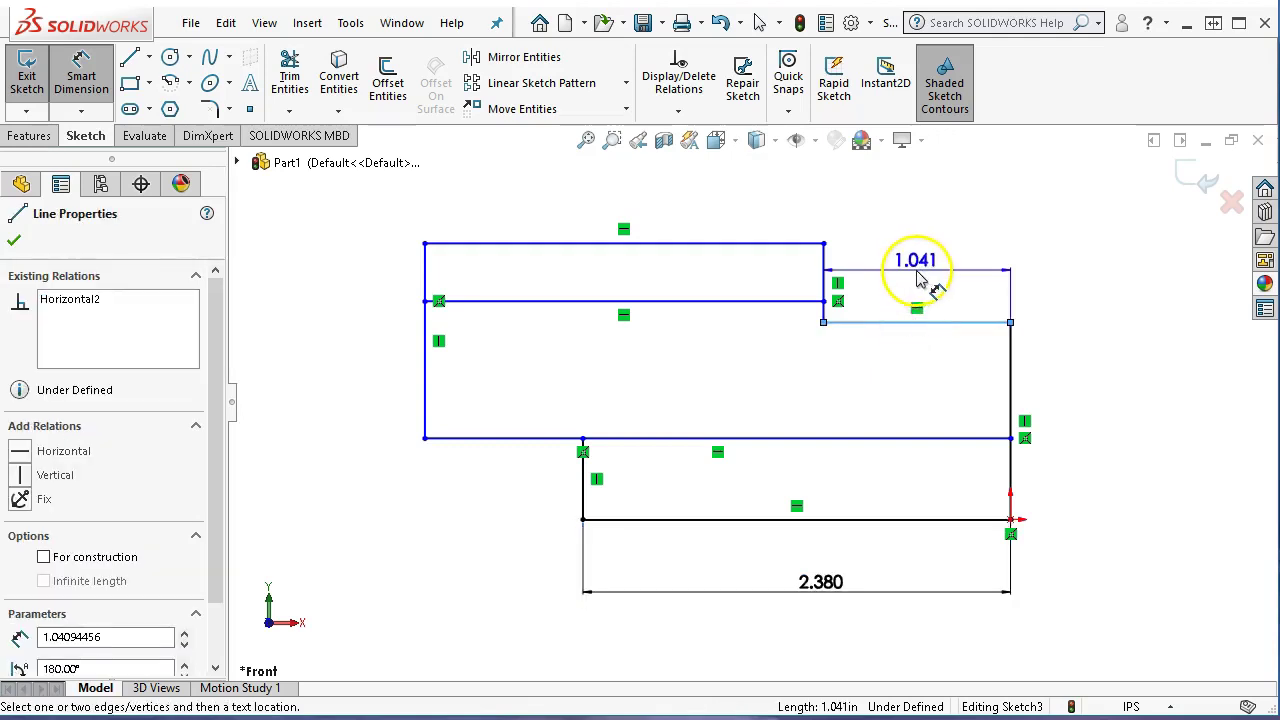
pyautogui.click(920, 280)
pyautogui.click(966, 268)
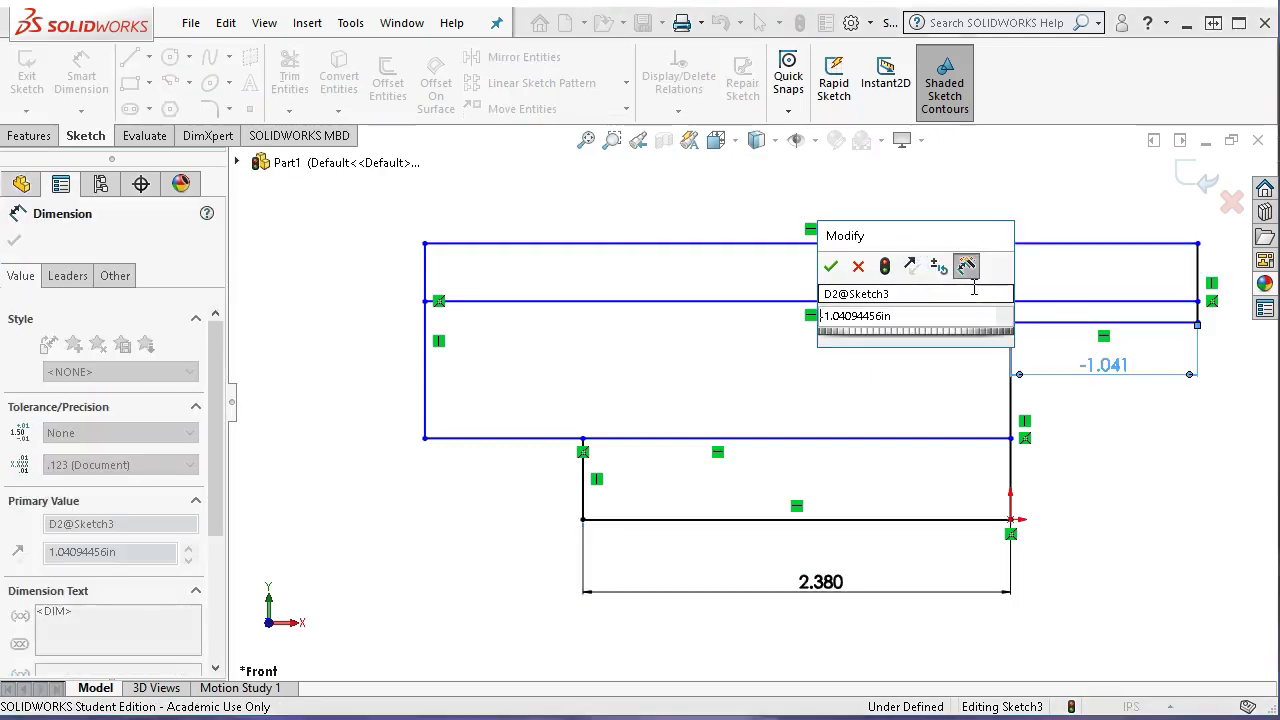
pyautogui.click(871, 314)
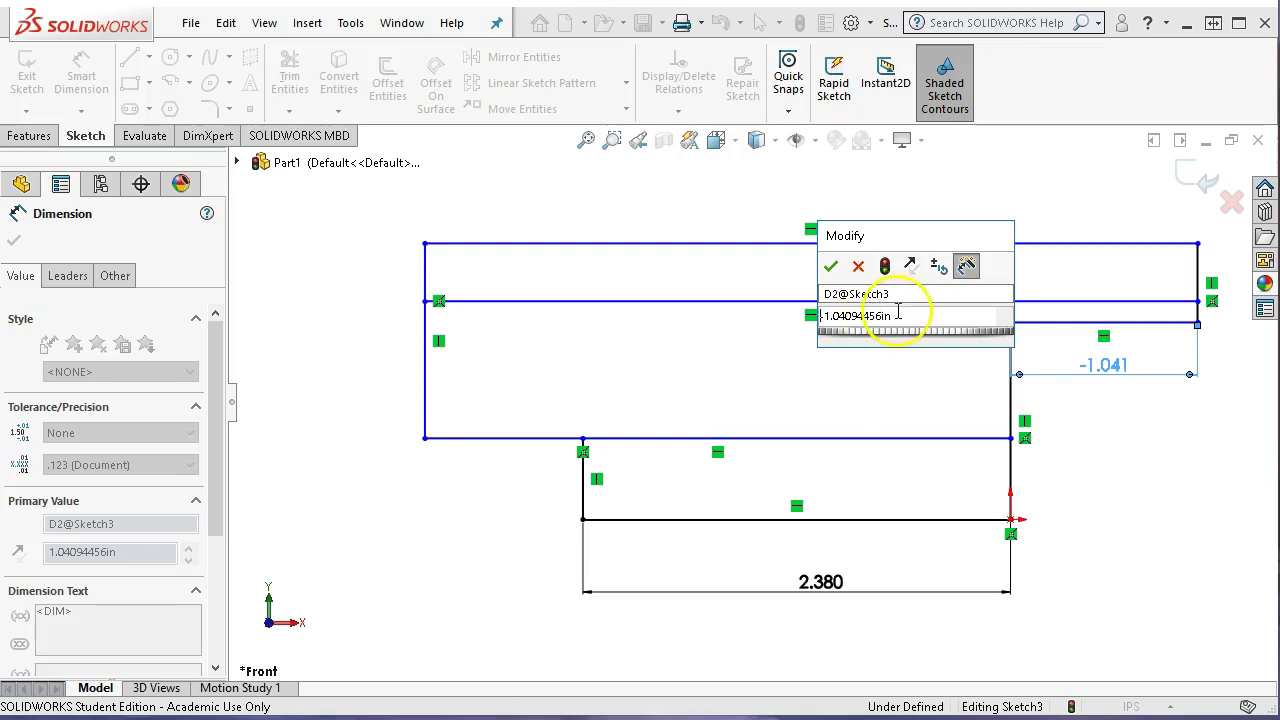
pyautogui.moveTo(898, 313); pyautogui.dragTo(777, 345)
pyautogui.write('1.6')
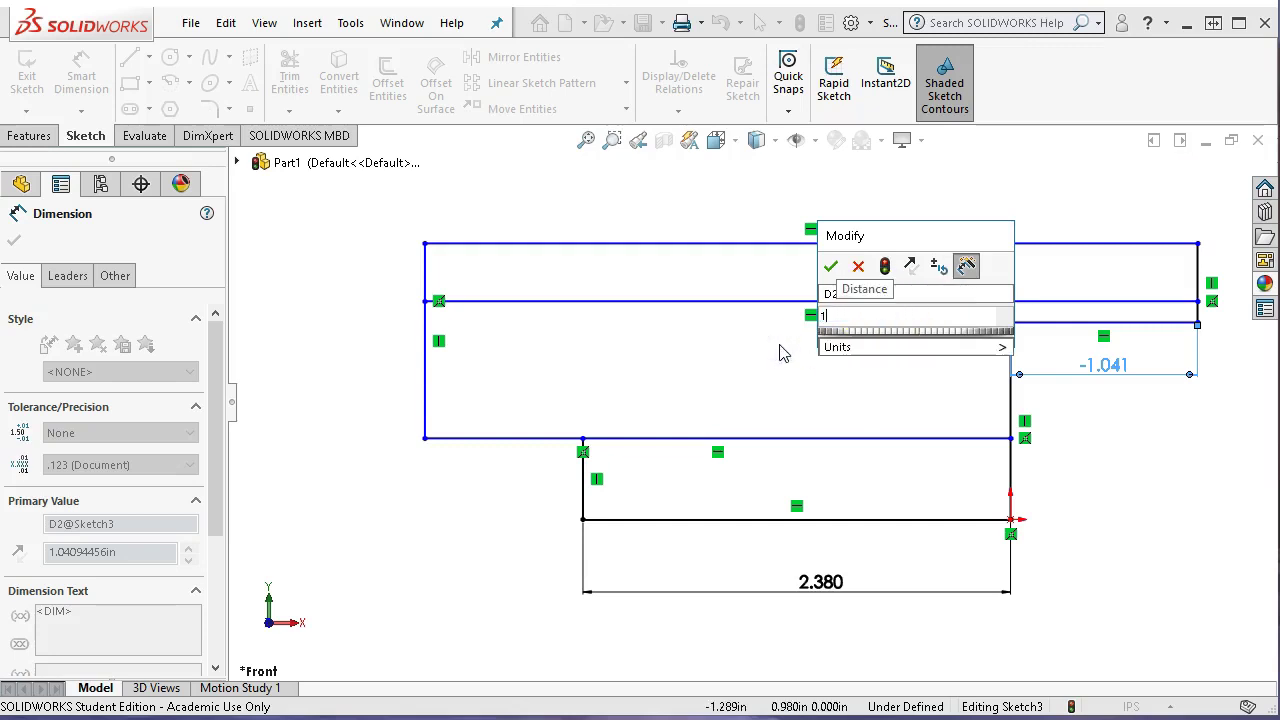
pyautogui.press('Return')
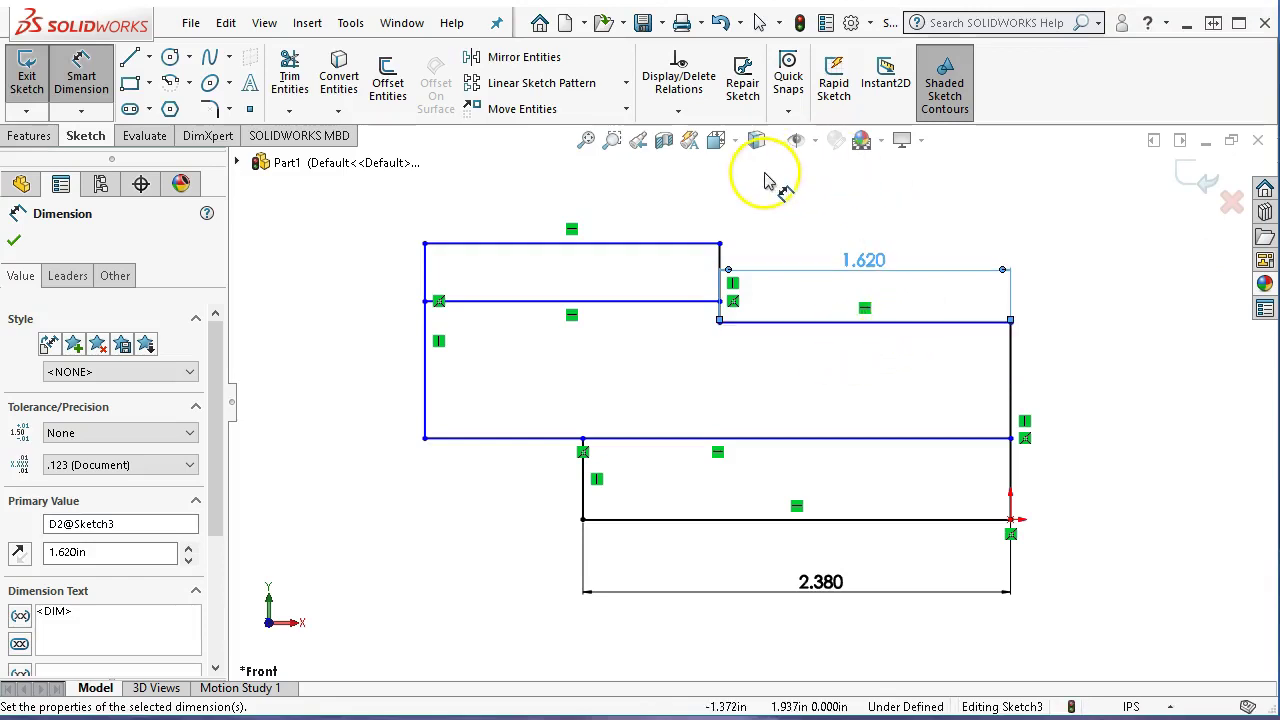
# - Dimension the overall width between the profile's left and right vertical edges to 4.26 in
pyautogui.click(502, 245)
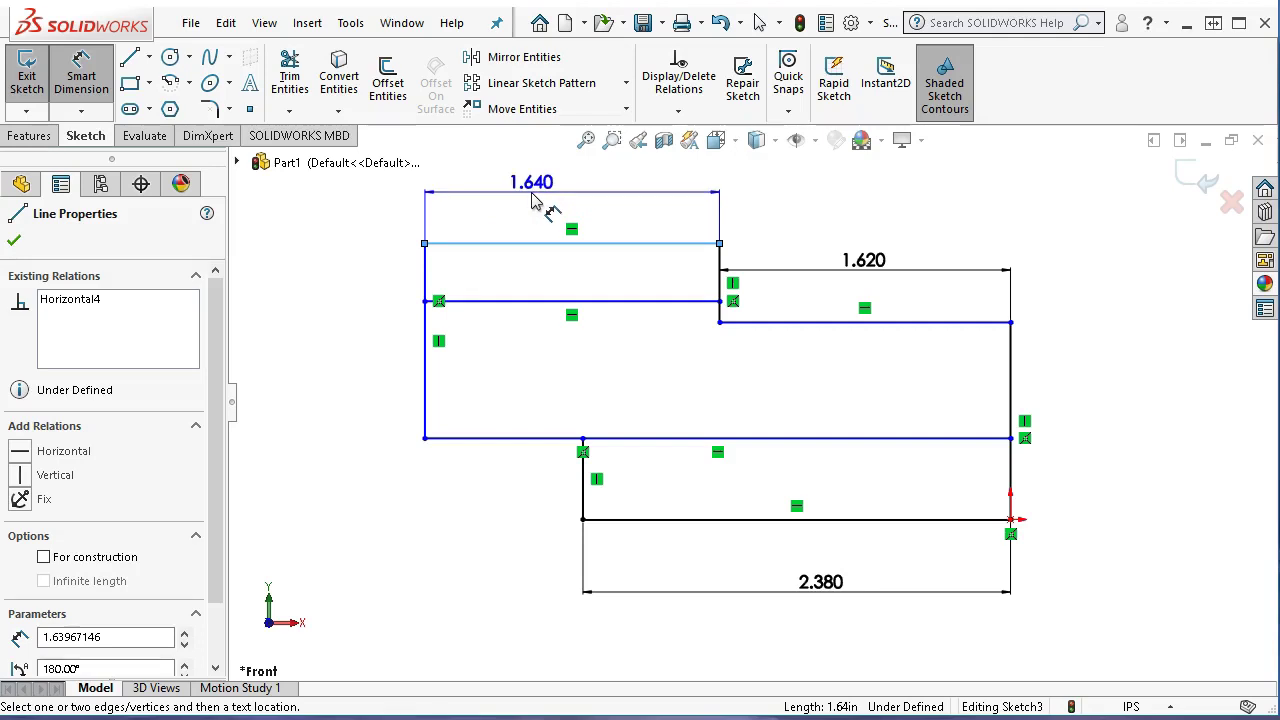
pyautogui.press('Escape')
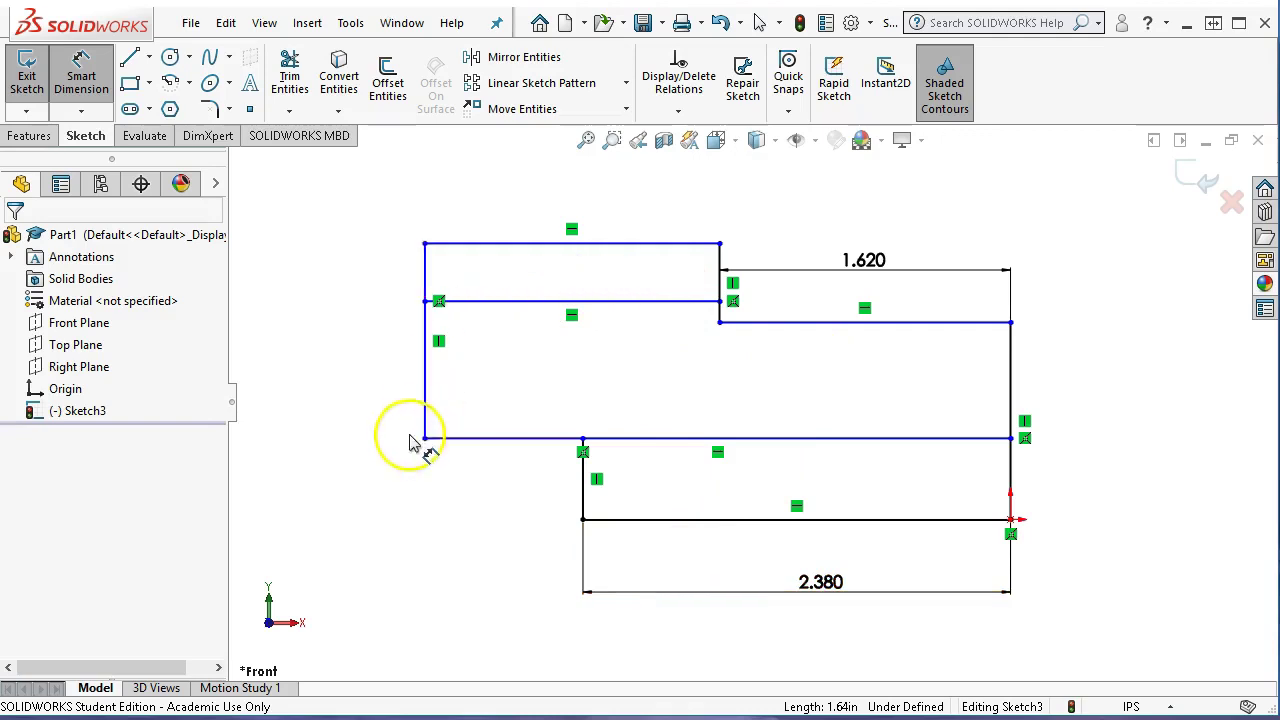
pyautogui.click(1016, 378)
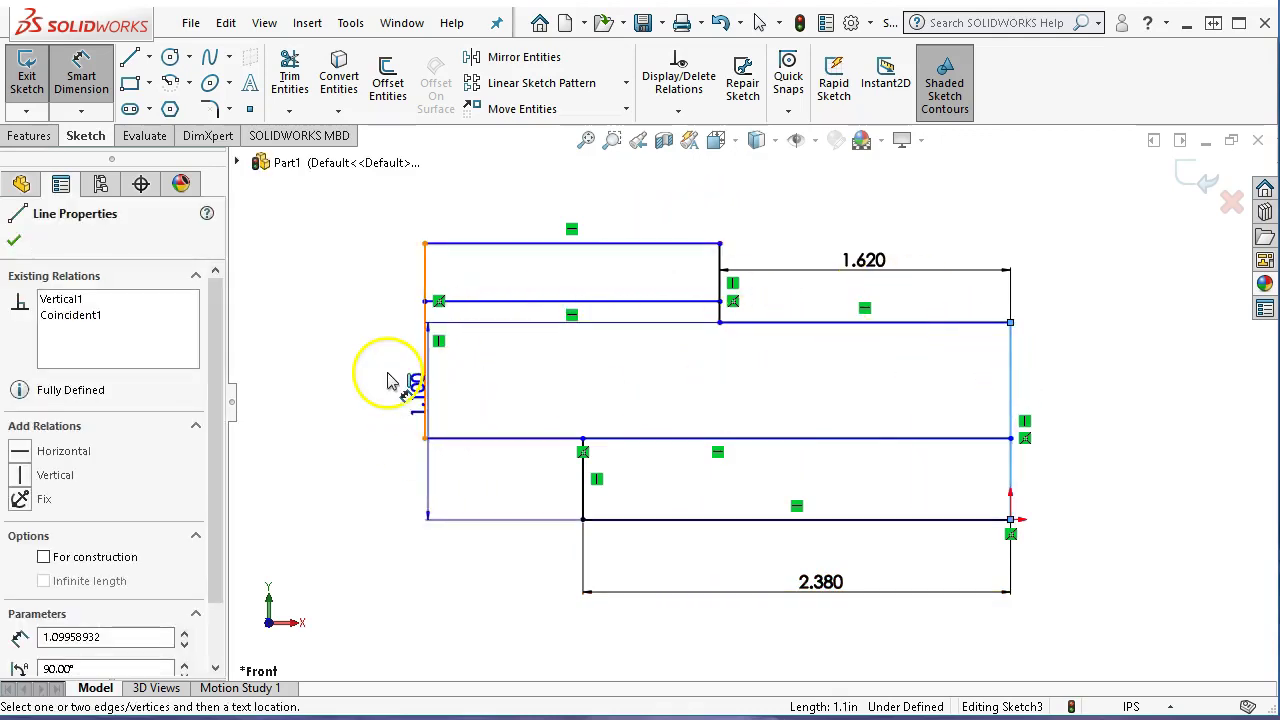
pyautogui.click(424, 380)
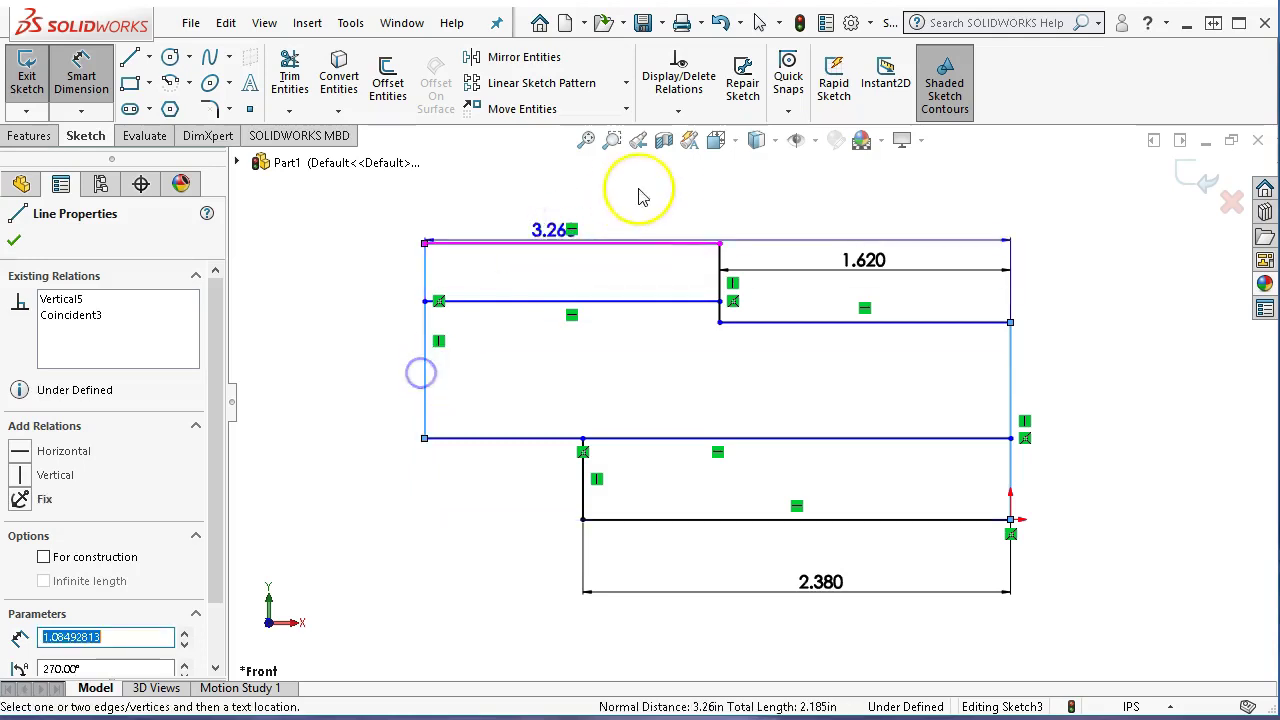
pyautogui.click(736, 190)
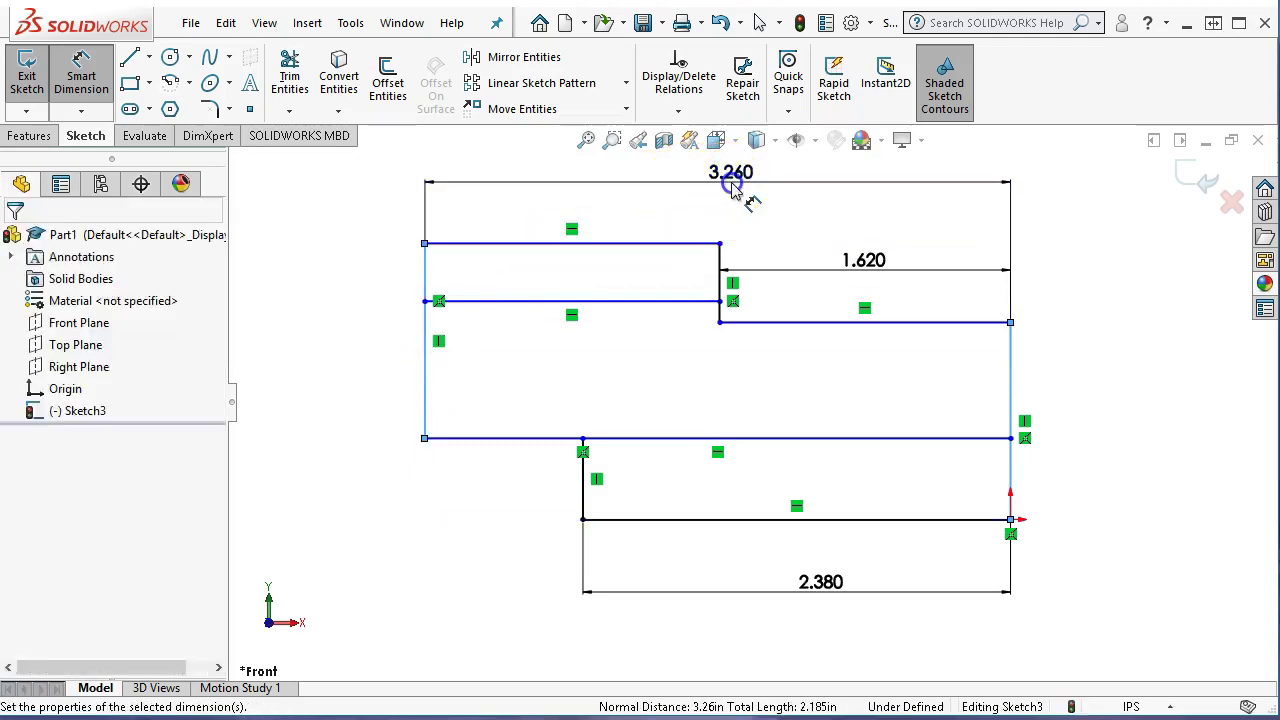
pyautogui.write('4.26')
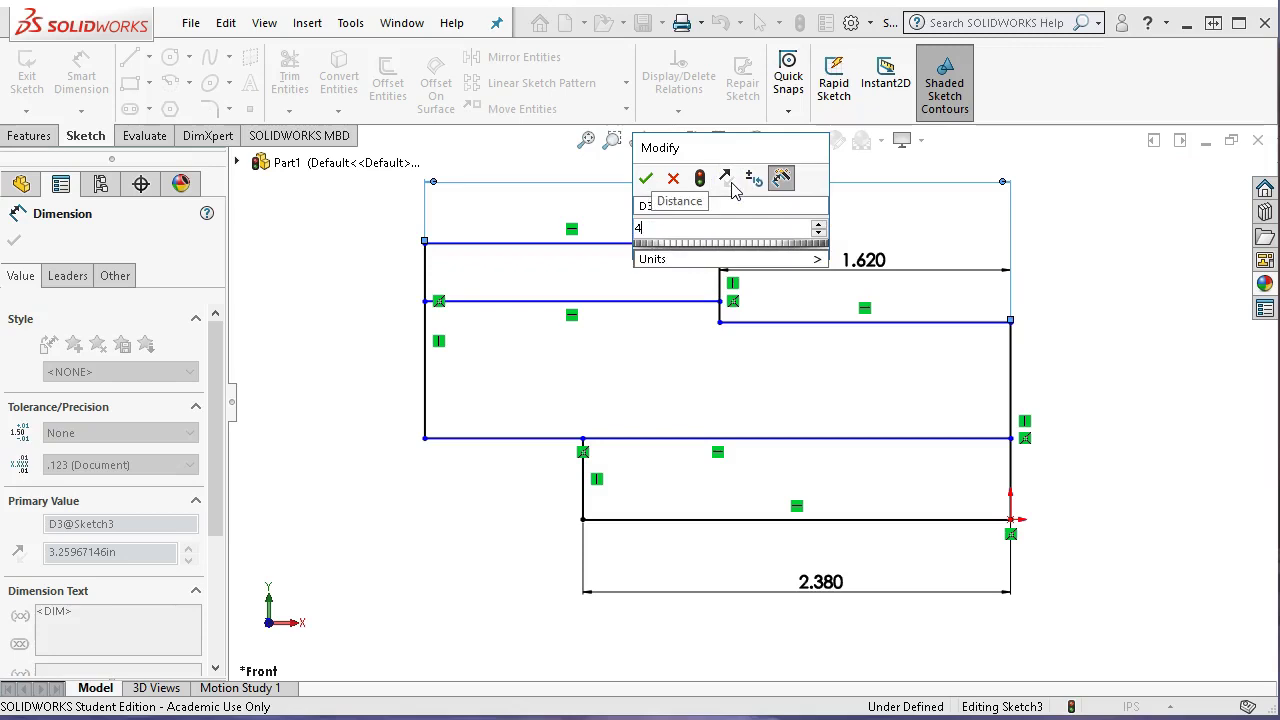
pyautogui.press('Return')
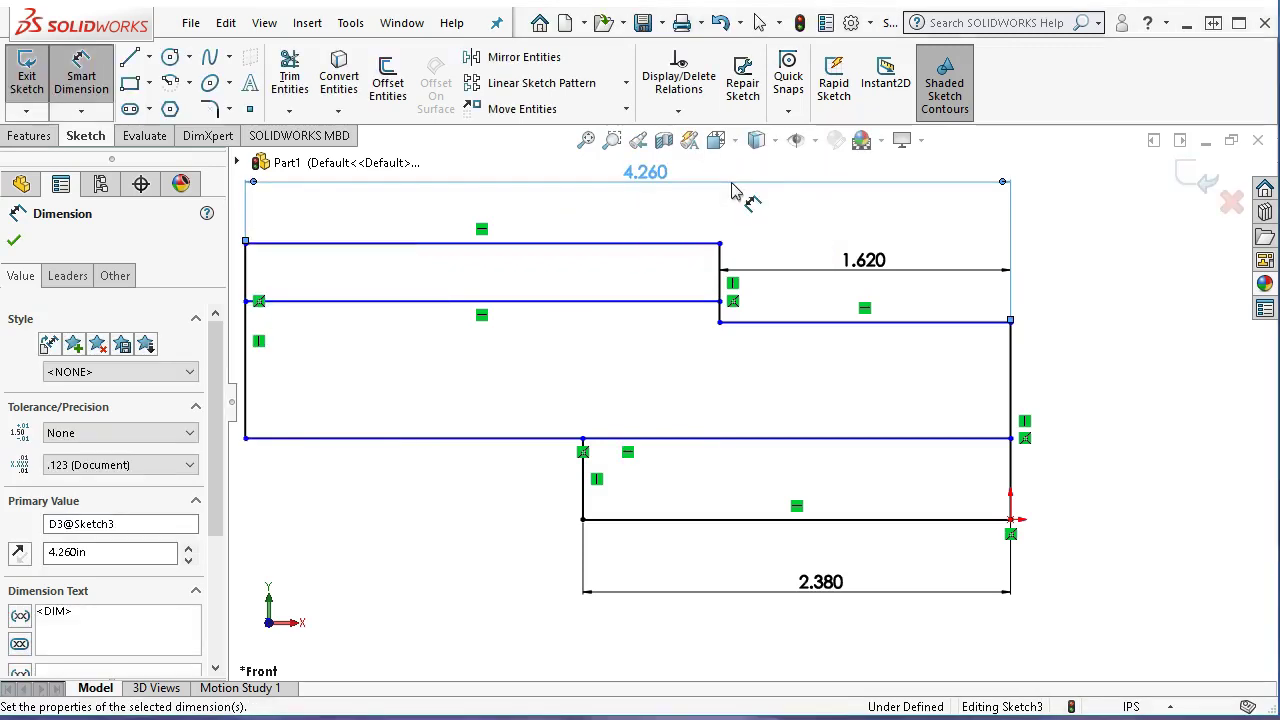
pyautogui.press('f')
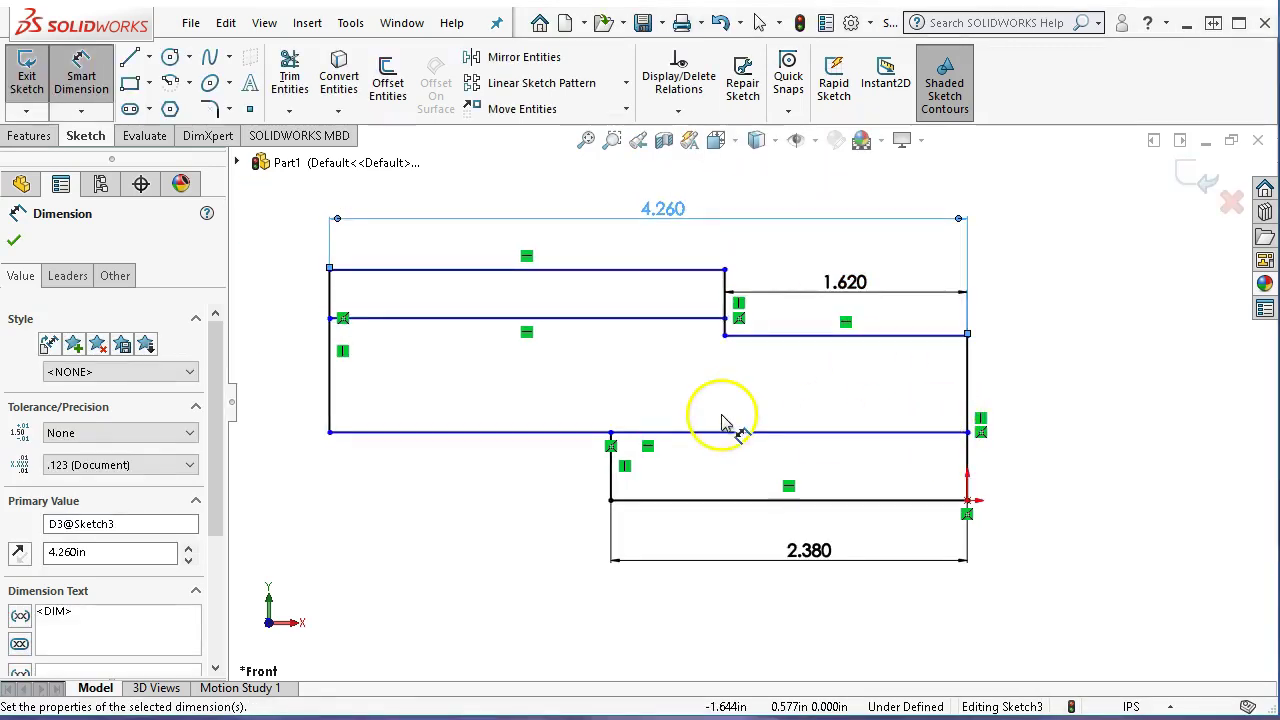
# - Dimension the distance between the bottom line and the long horizontal line above it to 0.5 in
pyautogui.moveTo(690, 455)
pyautogui.mouseDown()
pyautogui.moveTo(873, 465)
pyautogui.moveTo(860, 475)
pyautogui.mouseUp()
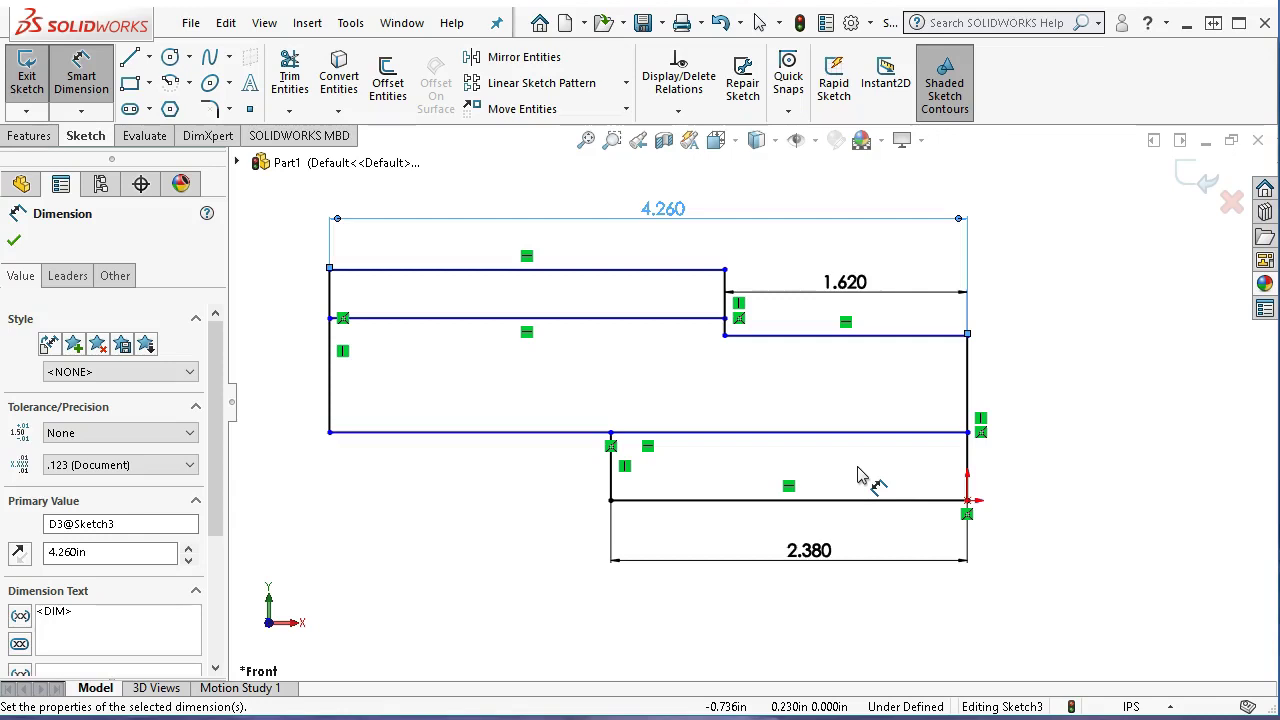
pyautogui.moveTo(866, 481)
pyautogui.mouseDown()
pyautogui.moveTo(922, 455)
pyautogui.moveTo(908, 500)
pyautogui.mouseUp()
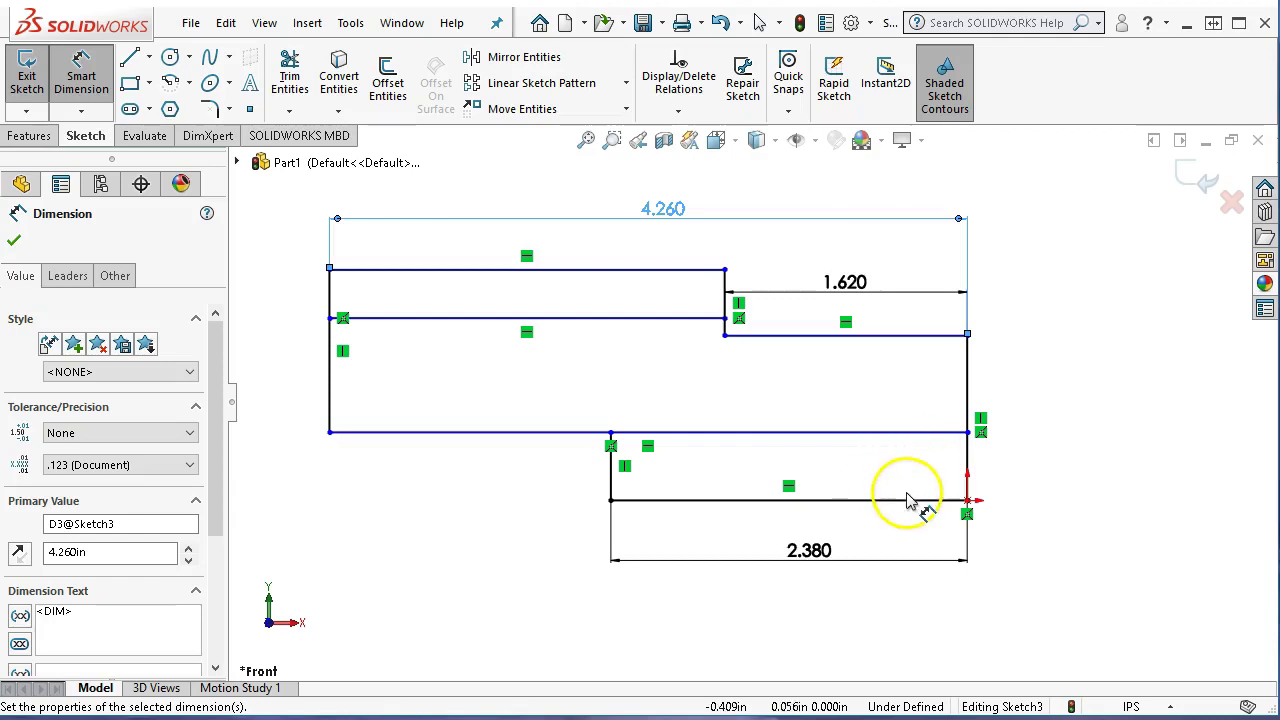
pyautogui.click(908, 501)
pyautogui.click(919, 437)
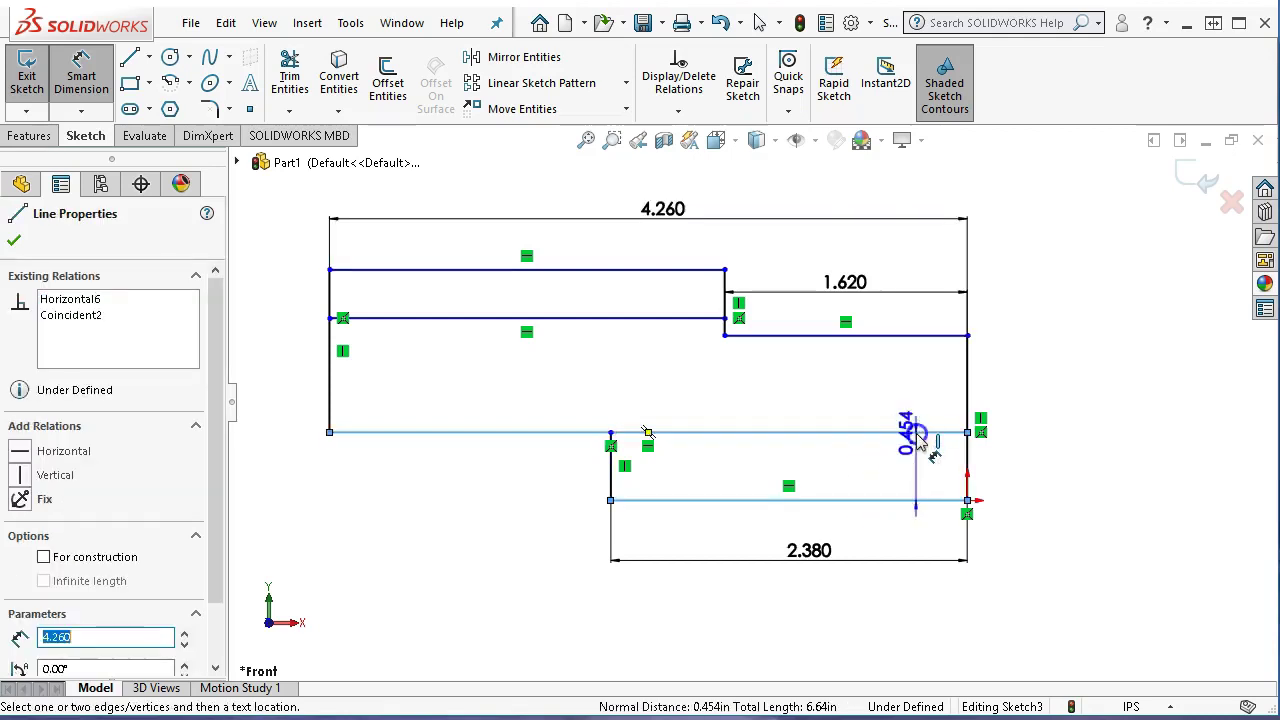
pyautogui.click(1058, 480)
pyautogui.write('.5')
pyautogui.press('Return')
pyautogui.click(1049, 484)
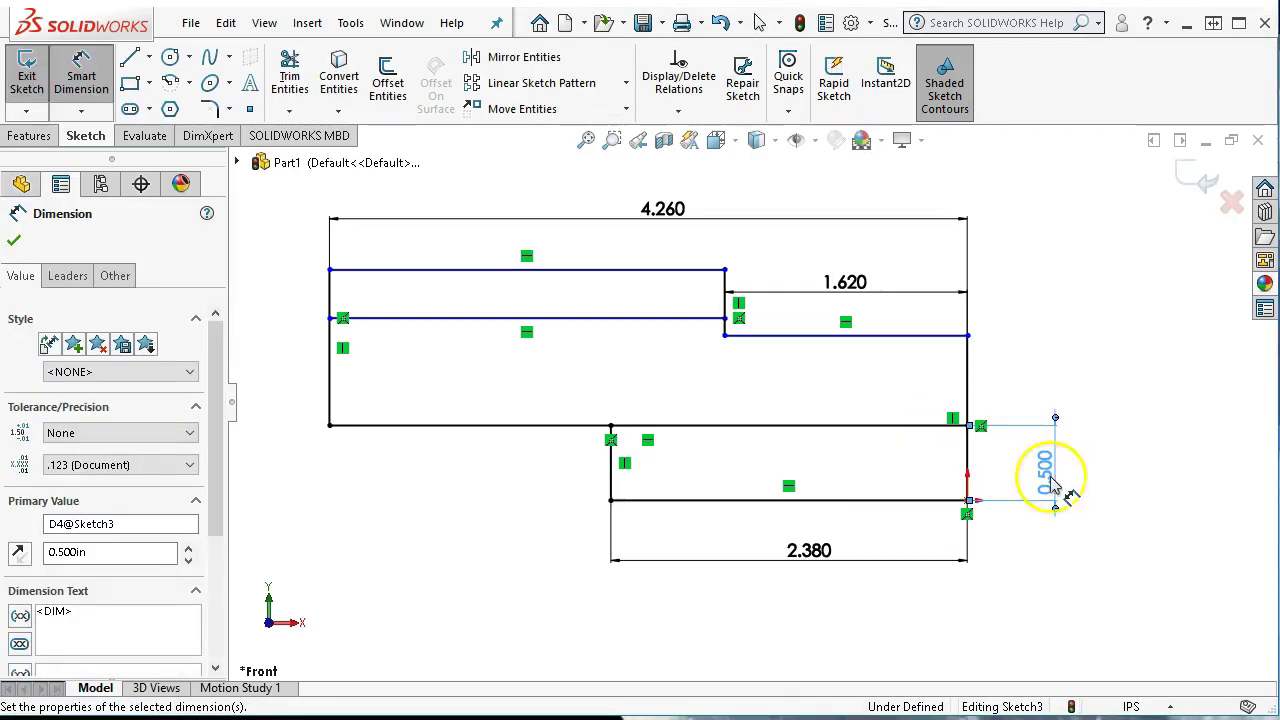
# - Dimension the overall height between the profile's bottom and top horizontal lines to 2.5 in
pyautogui.click(862, 522)
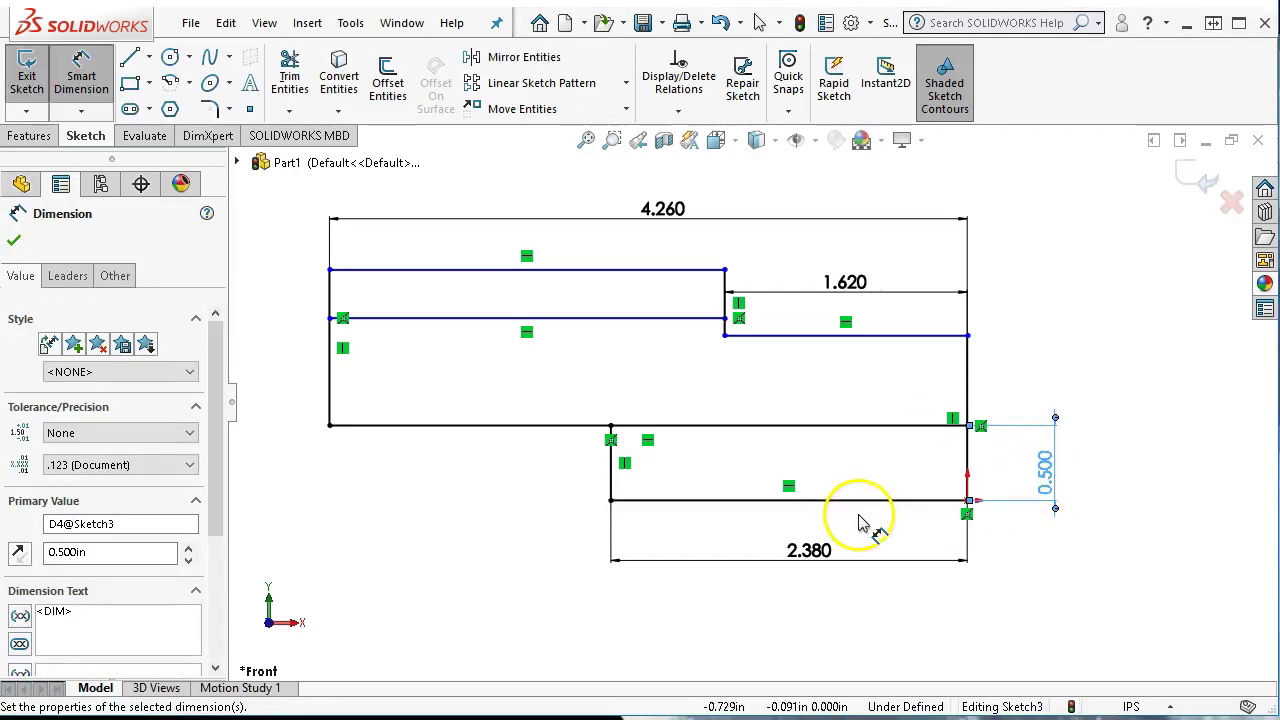
pyautogui.click(686, 499)
pyautogui.click(590, 270)
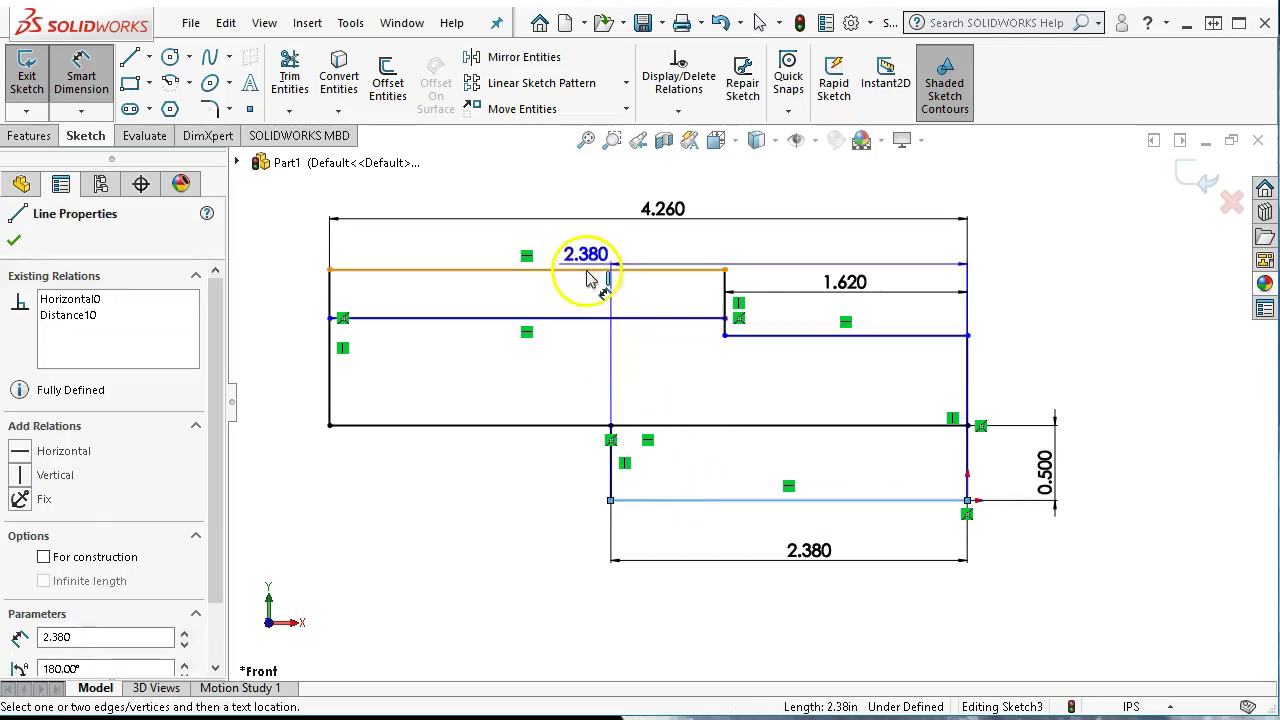
pyautogui.click(1148, 340)
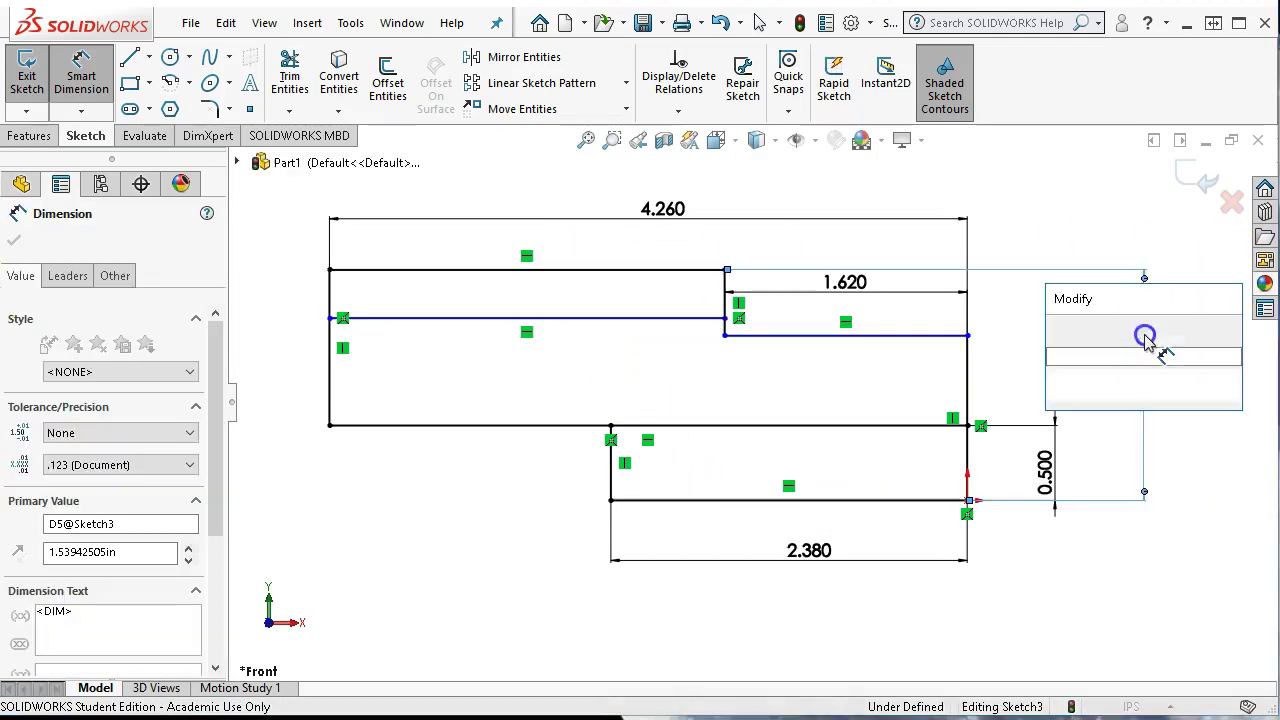
pyautogui.press('Home')
pyautogui.write('2.5-')
pyautogui.press('Return')
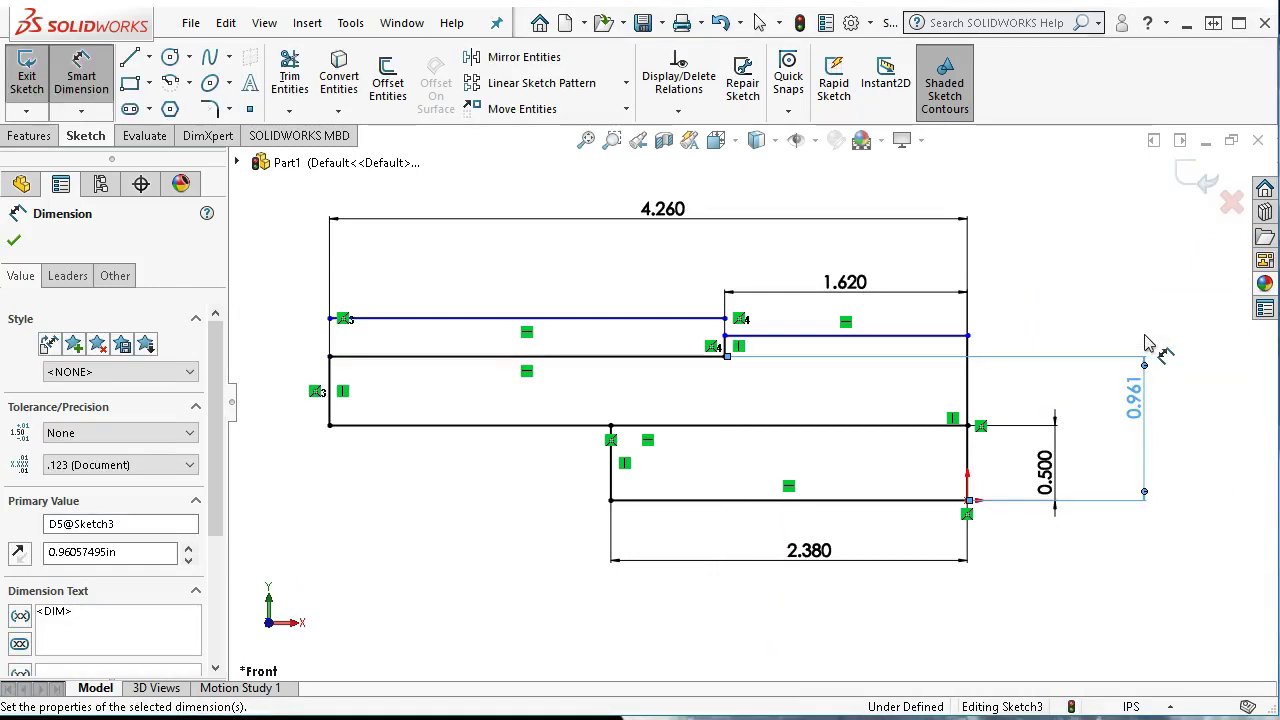
pyautogui.doubleClick(1135, 418)
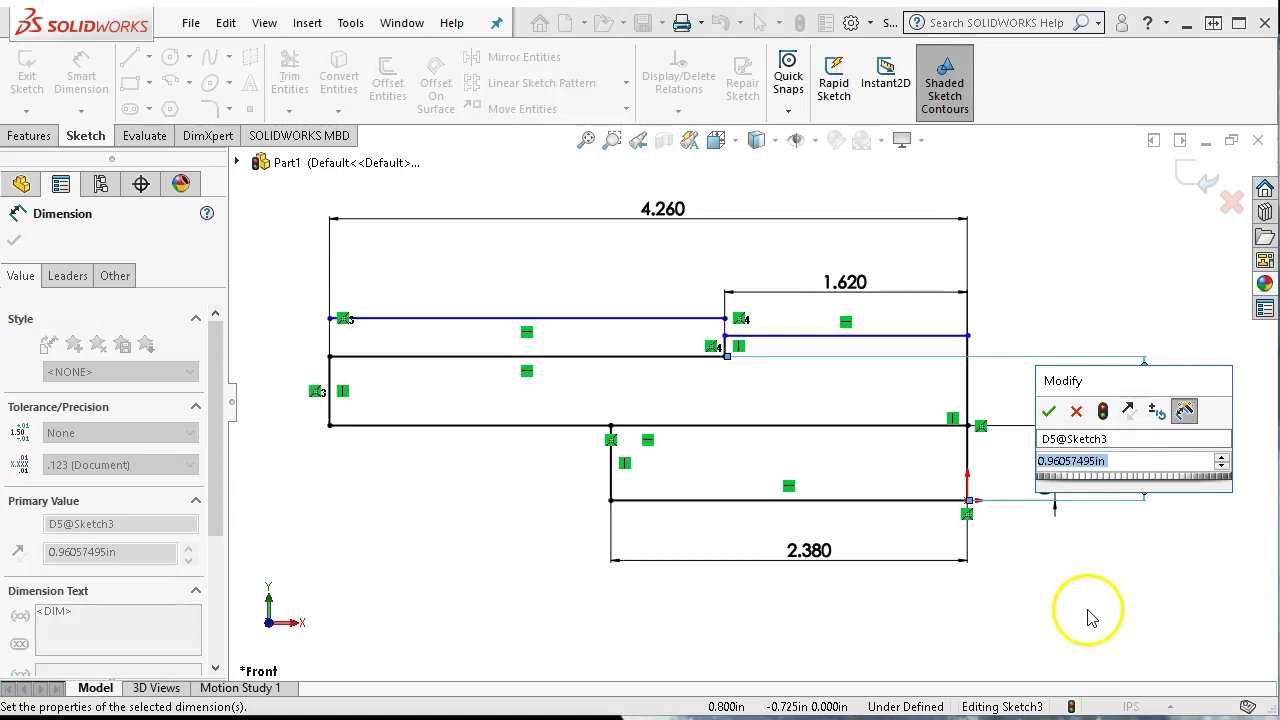
pyautogui.write('2.5')
pyautogui.press('Return')
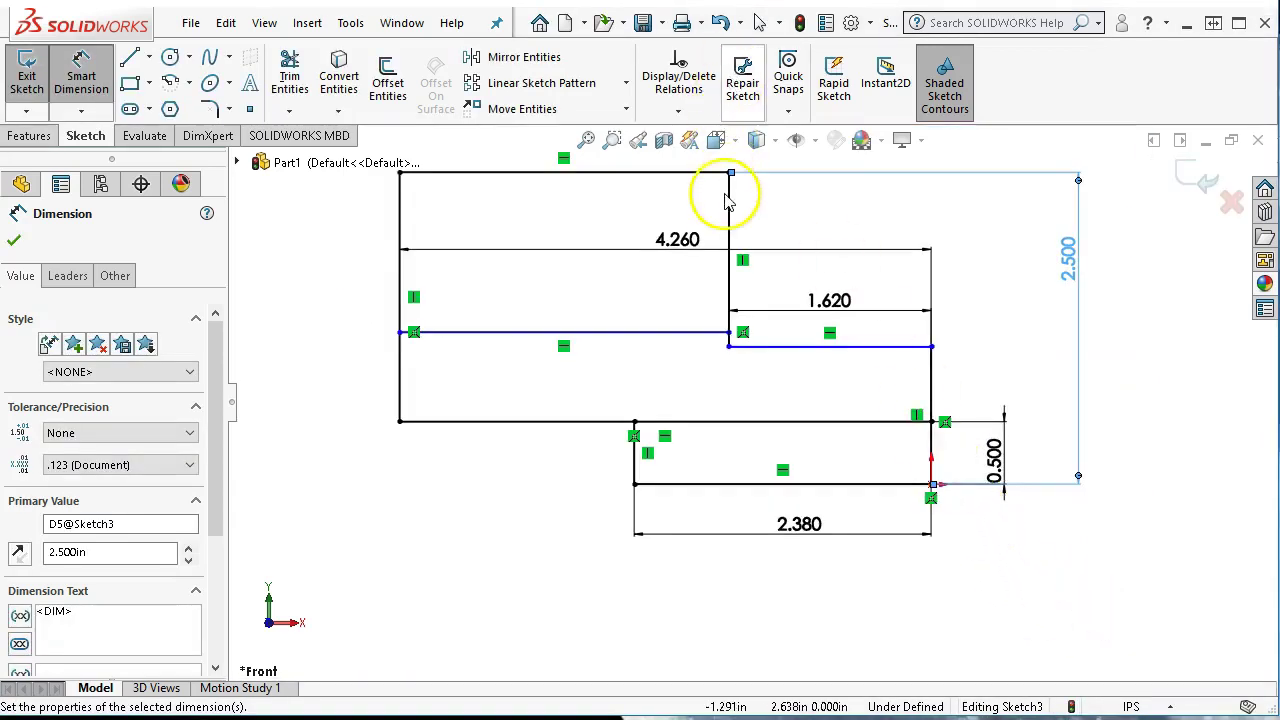
pyautogui.press('f')
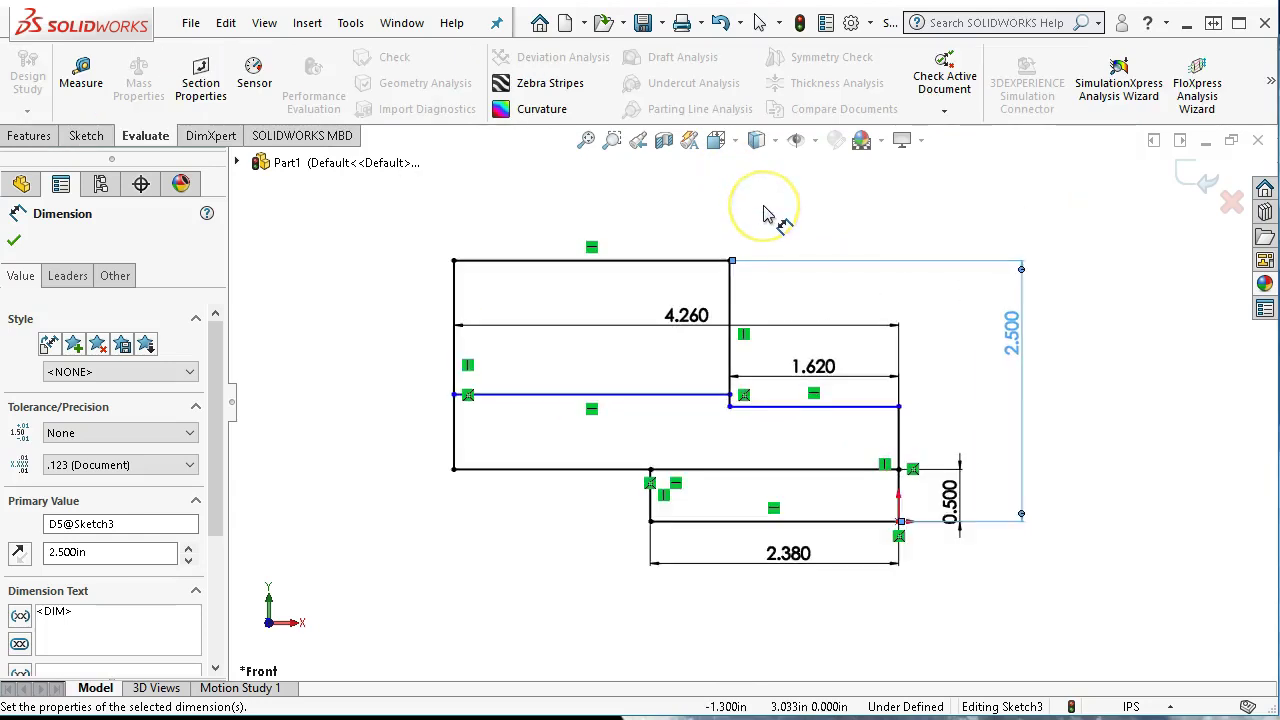
# - Dimension the length of the vertical step edge and undo the mistaken value entered for it
pyautogui.scroll(-1, 763, 213)
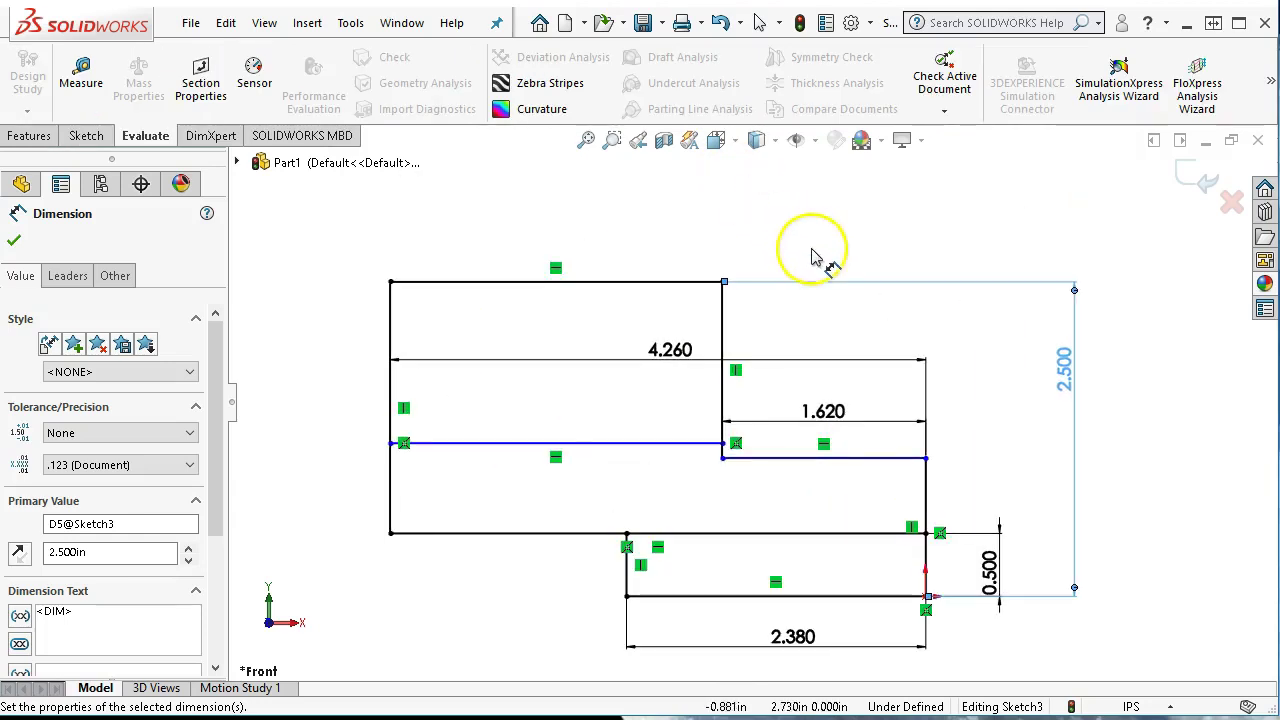
pyautogui.click(722, 335)
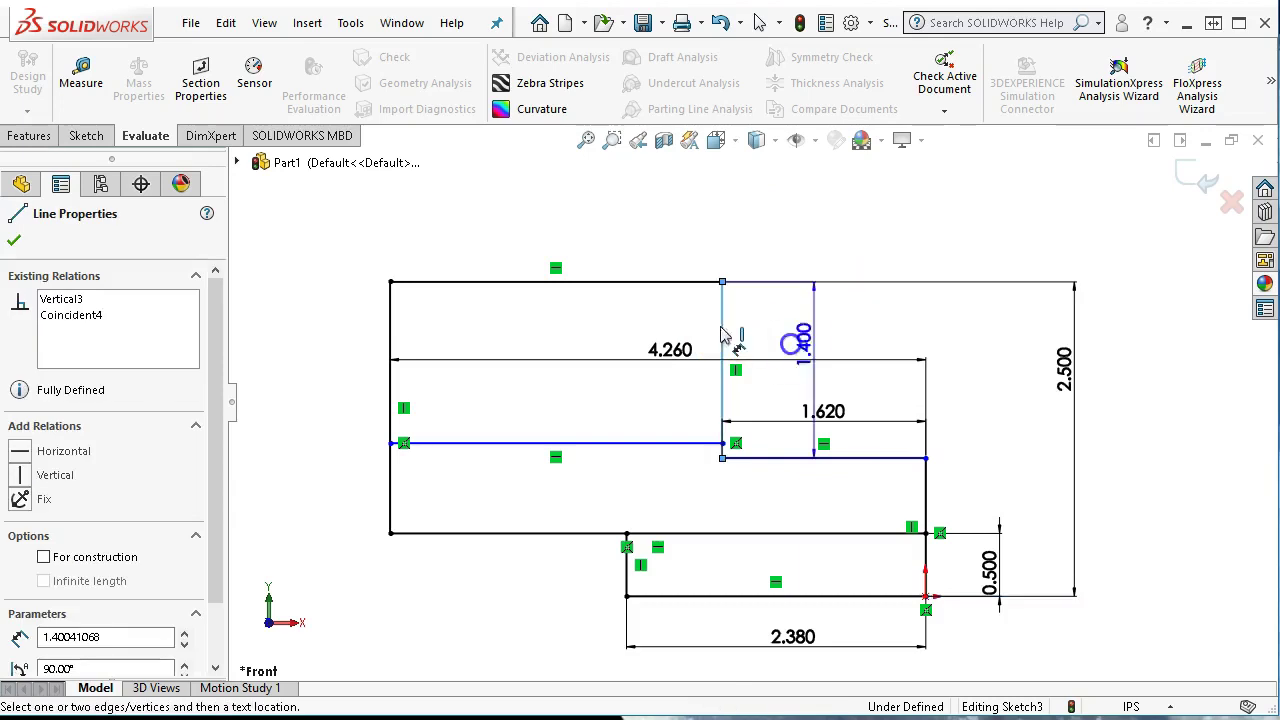
pyautogui.click(975, 370)
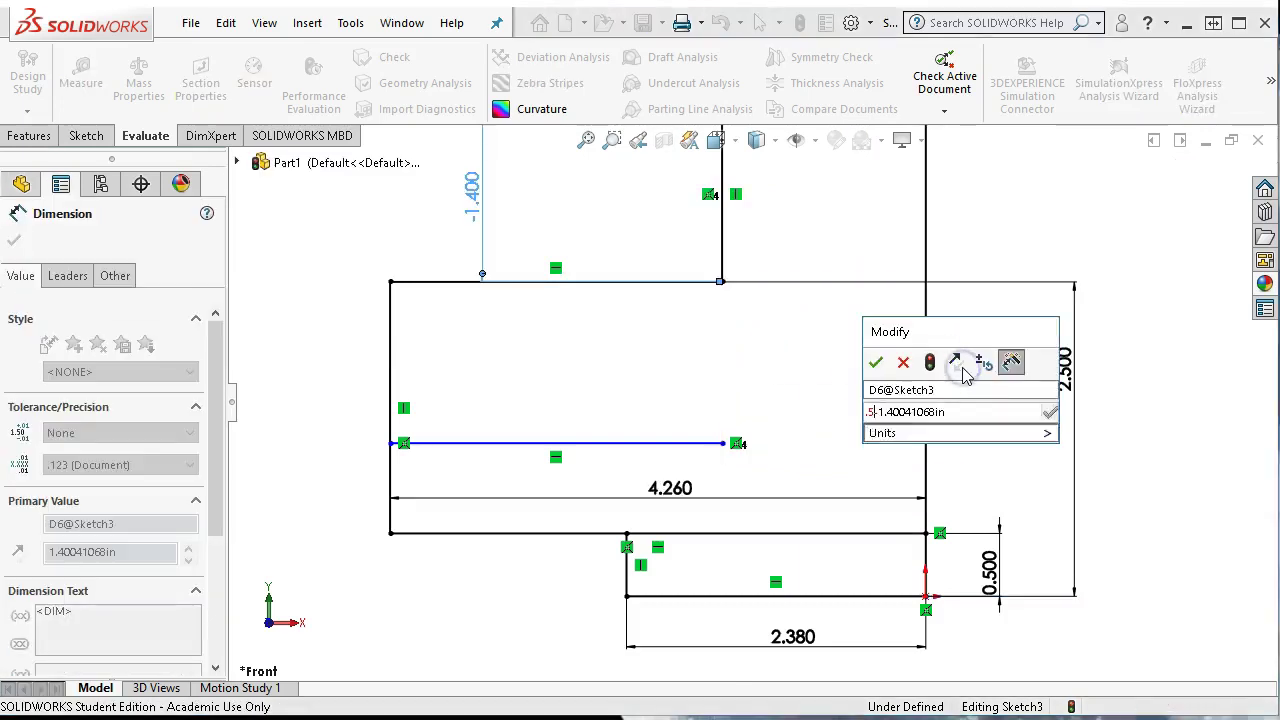
pyautogui.press('Return')
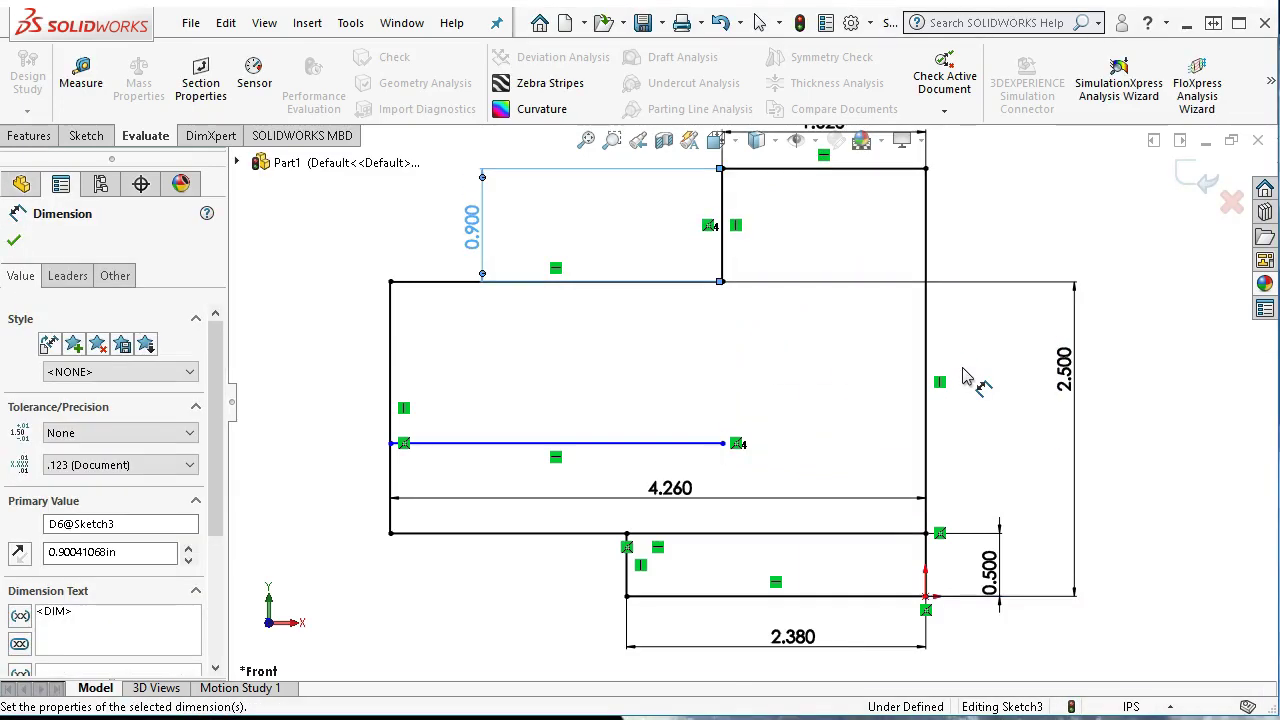
pyautogui.middleClick(940, 362)
pyautogui.middleClick(940, 362)
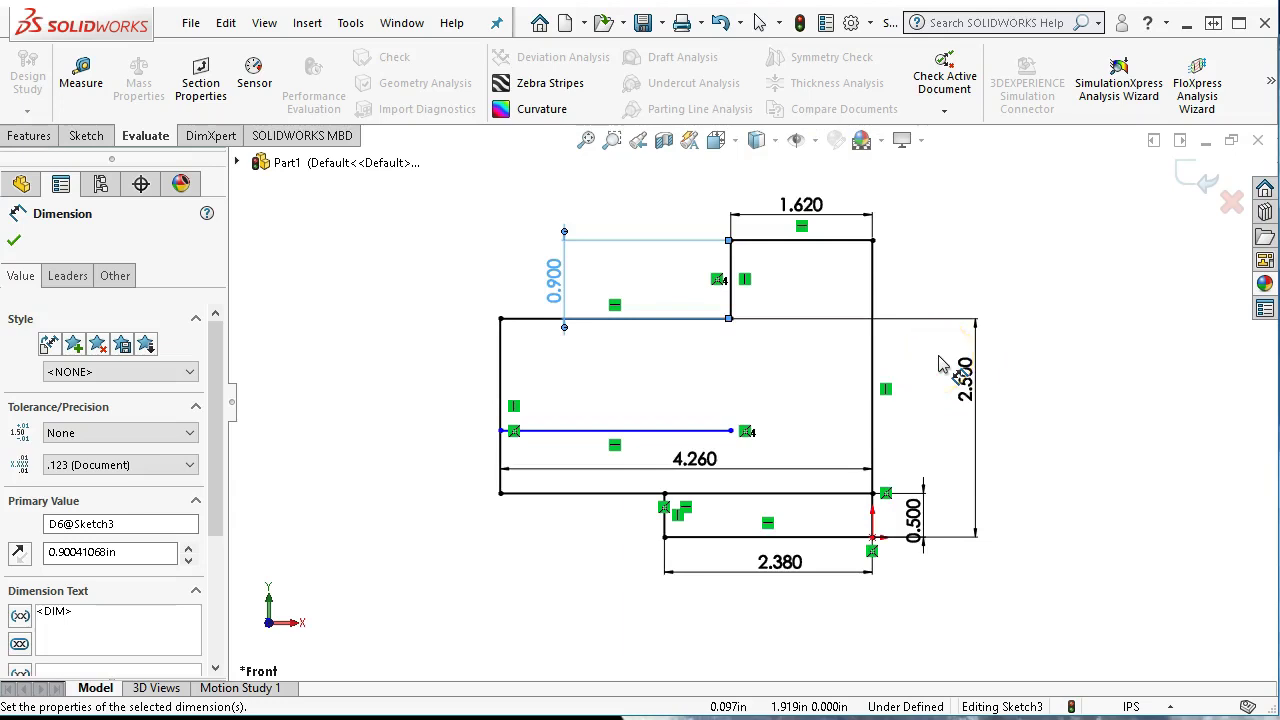
pyautogui.hotkey('ctrl', 'z')
pyautogui.click(901, 278)
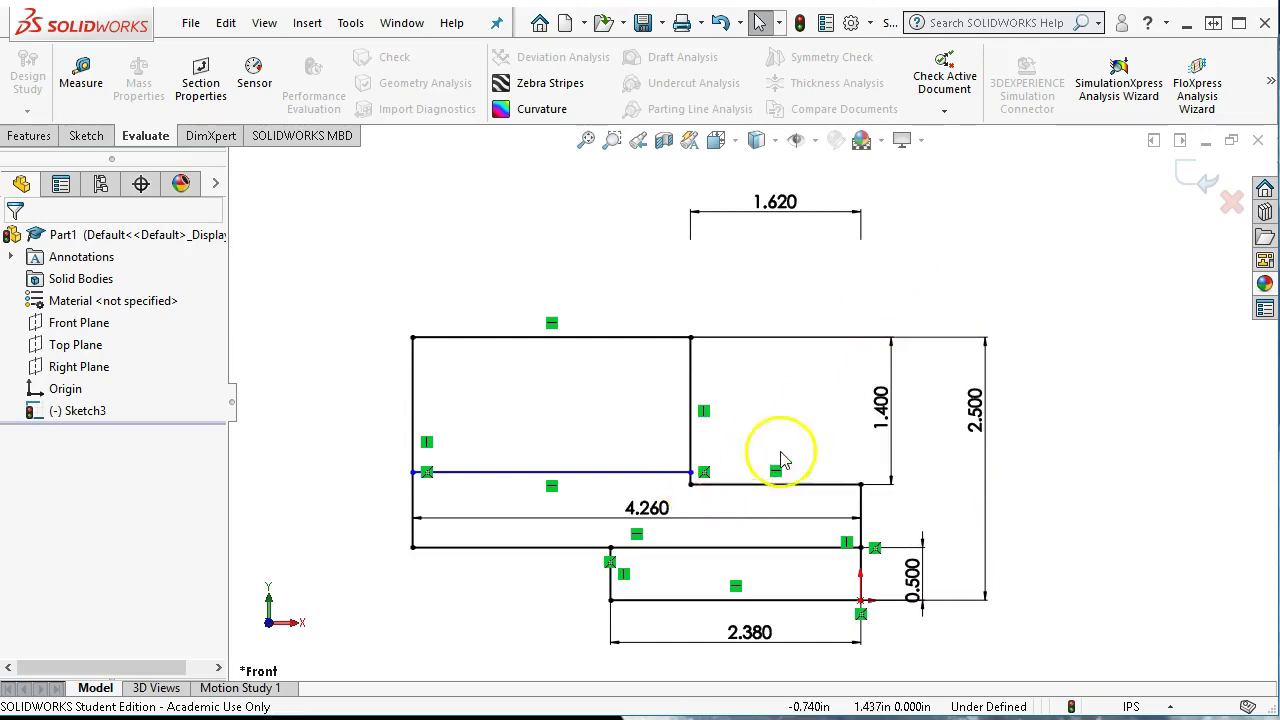
# - Set the vertical step edge's length to 0.76 in
pyautogui.doubleClick(879, 421)
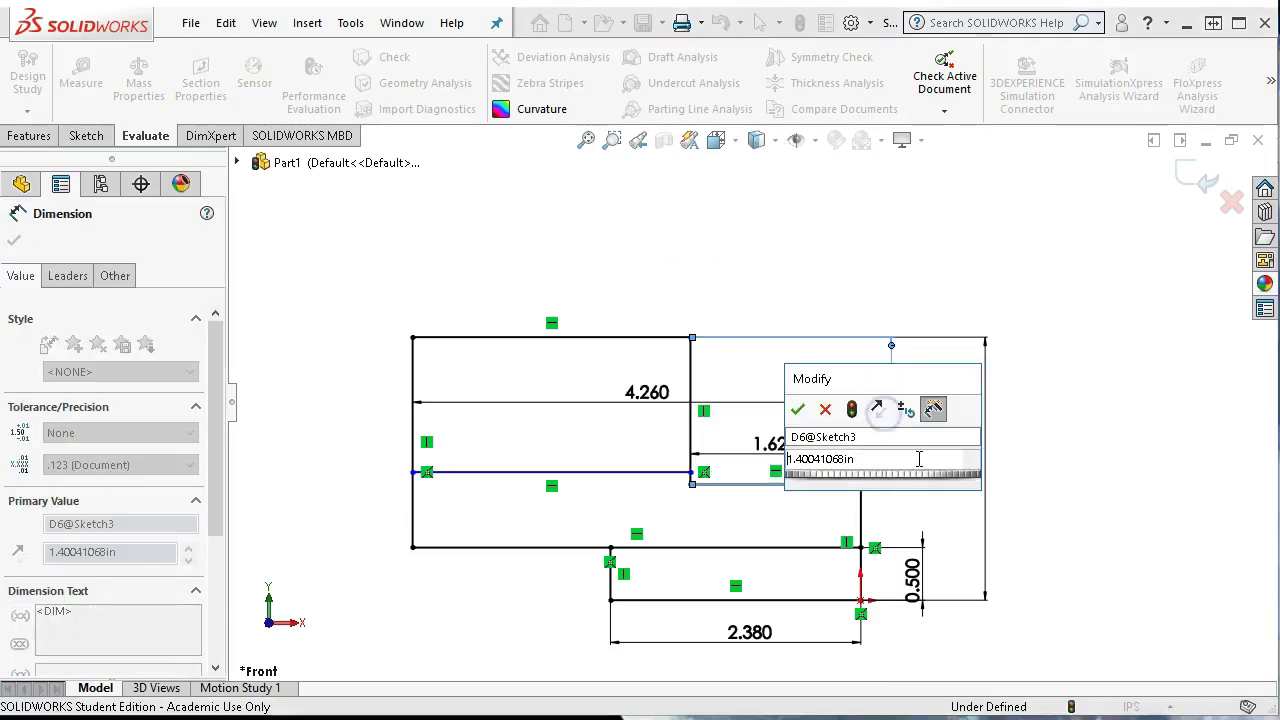
pyautogui.doubleClick(906, 467)
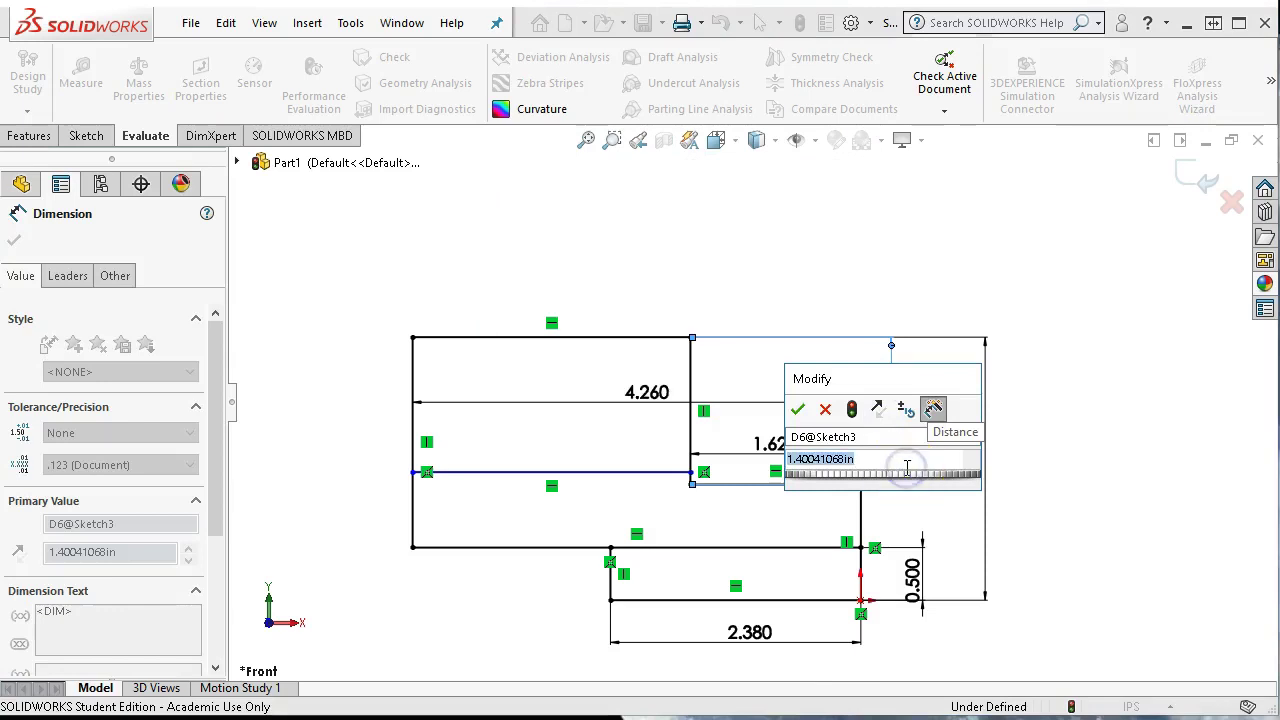
pyautogui.doubleClick(829, 471)
pyautogui.write('.76')
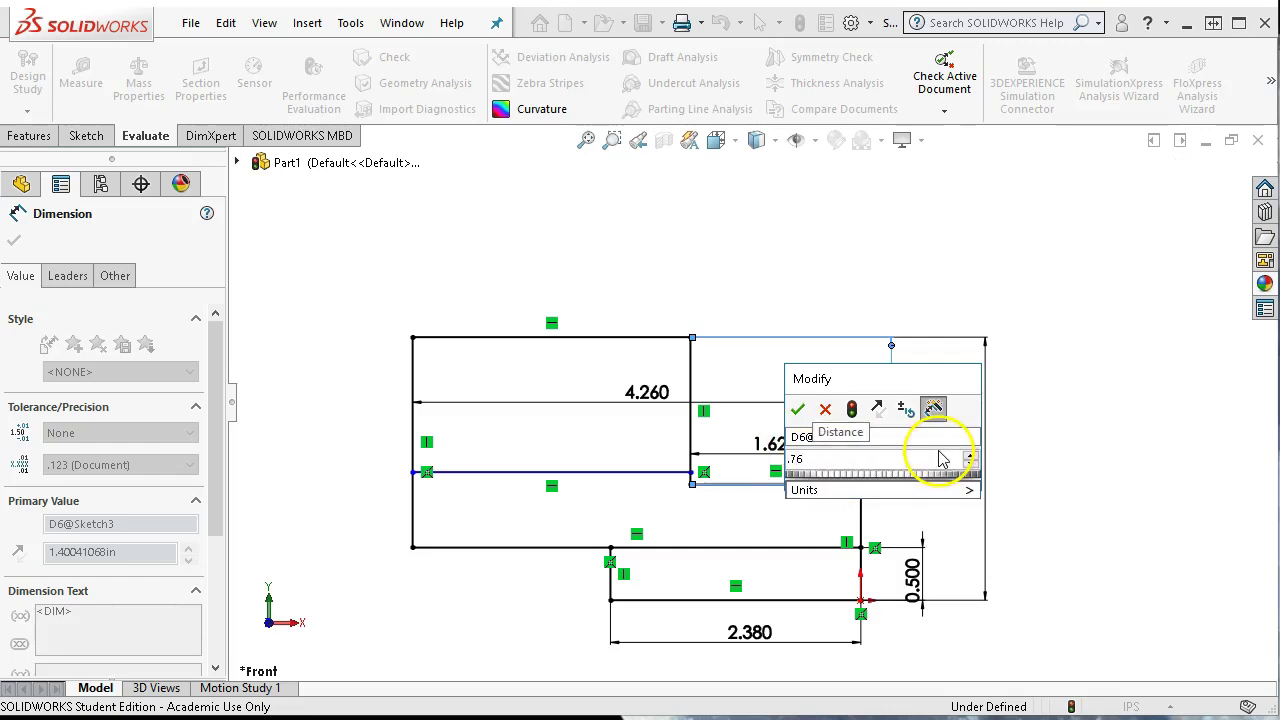
pyautogui.press('Return')
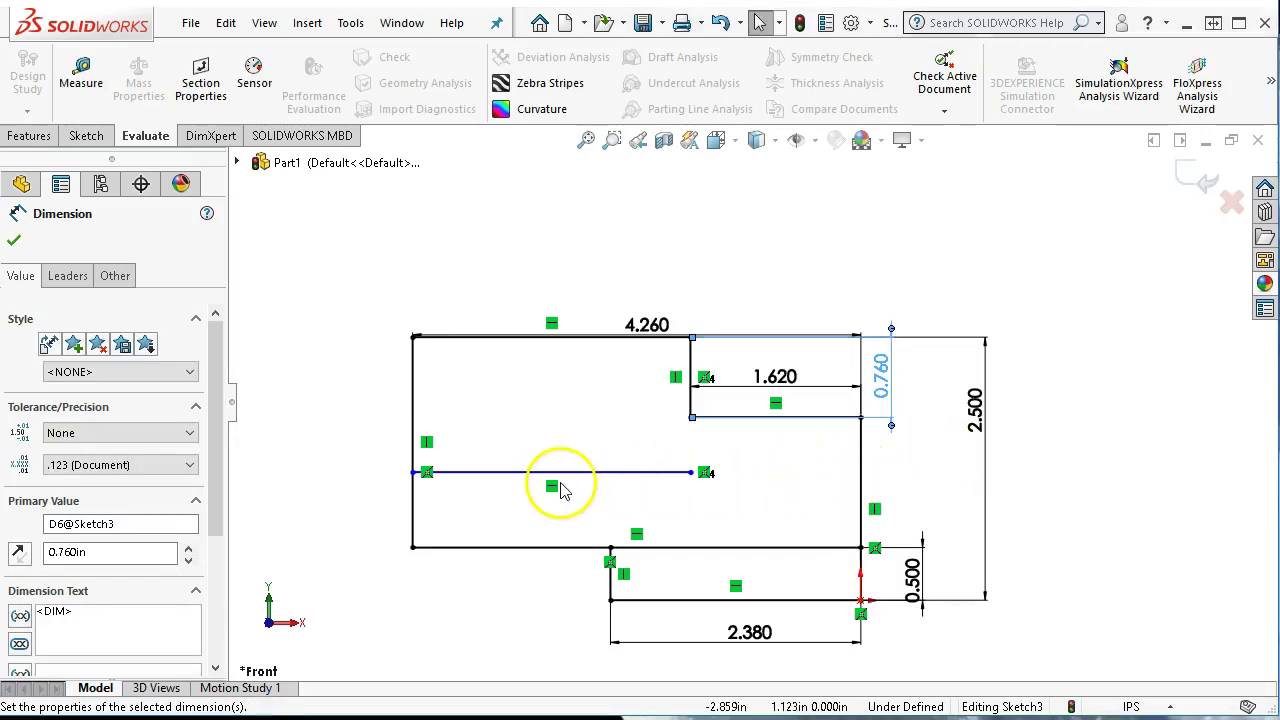
# - Dimension the distance between the free inner horizontal line and the profile's upper-left horizontal edge
pyautogui.rightClick(344, 290)
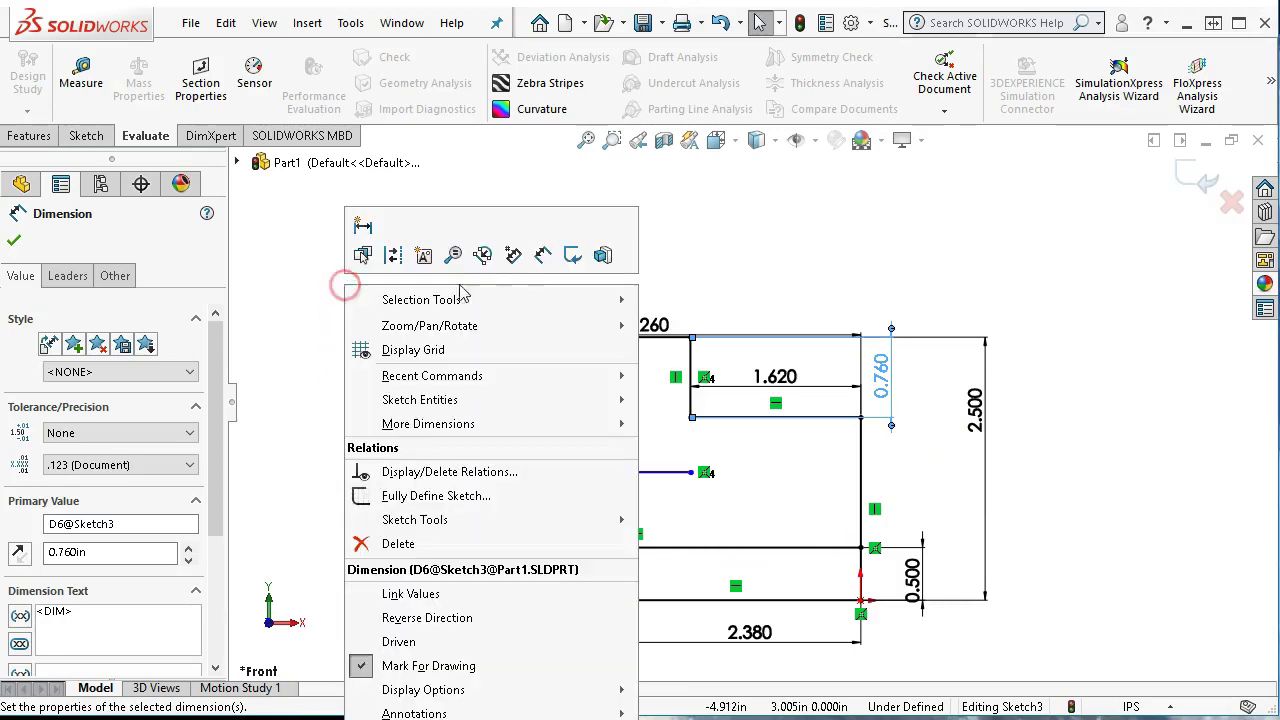
pyautogui.click(543, 252)
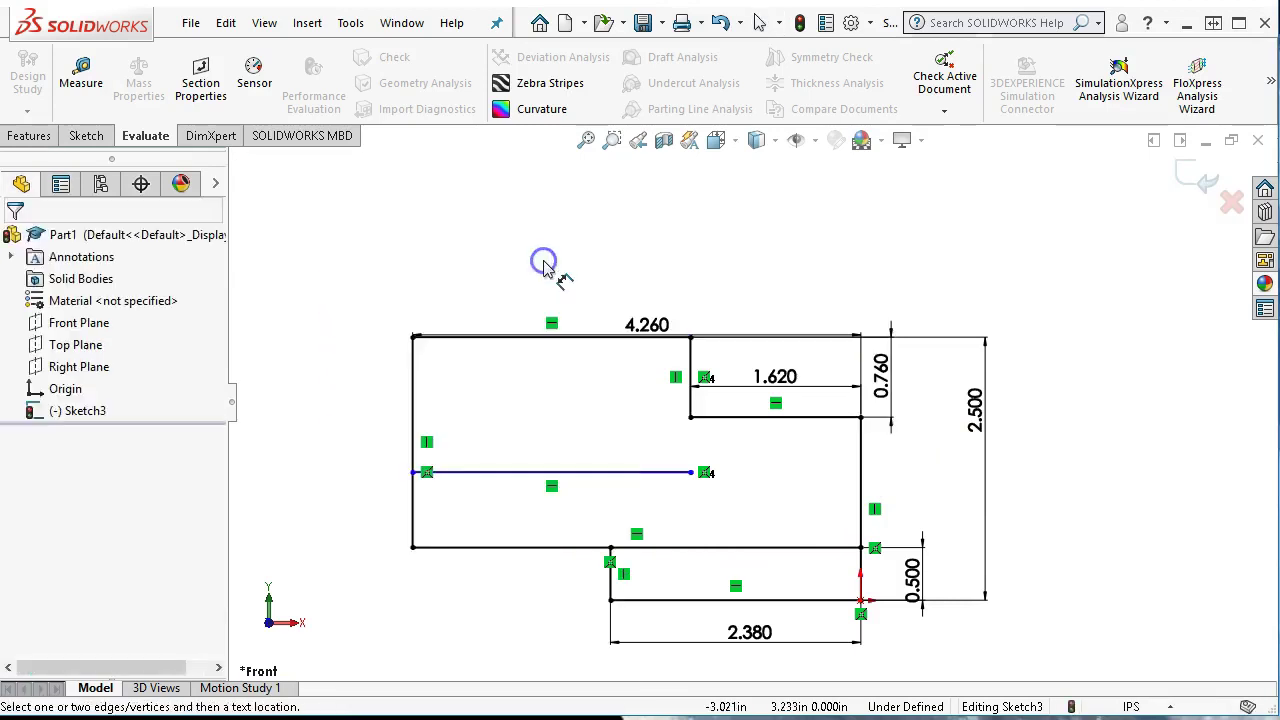
pyautogui.click(466, 471)
pyautogui.click(476, 341)
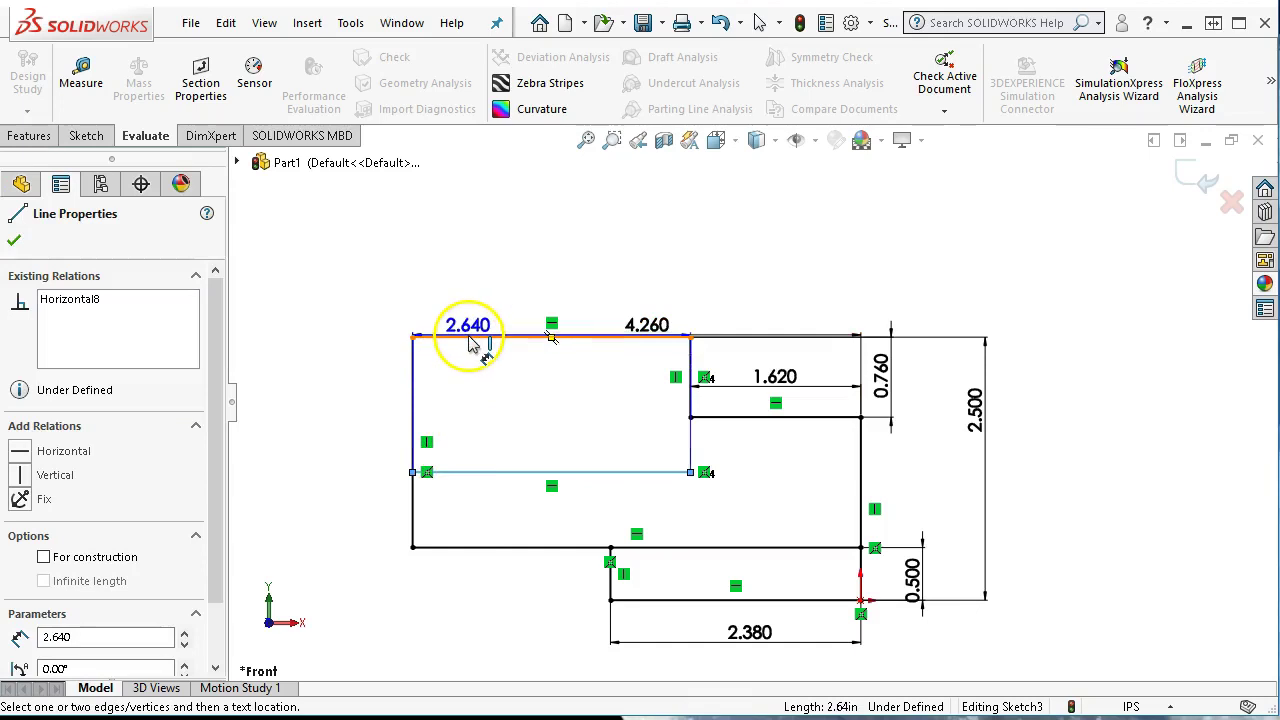
pyautogui.click(364, 300)
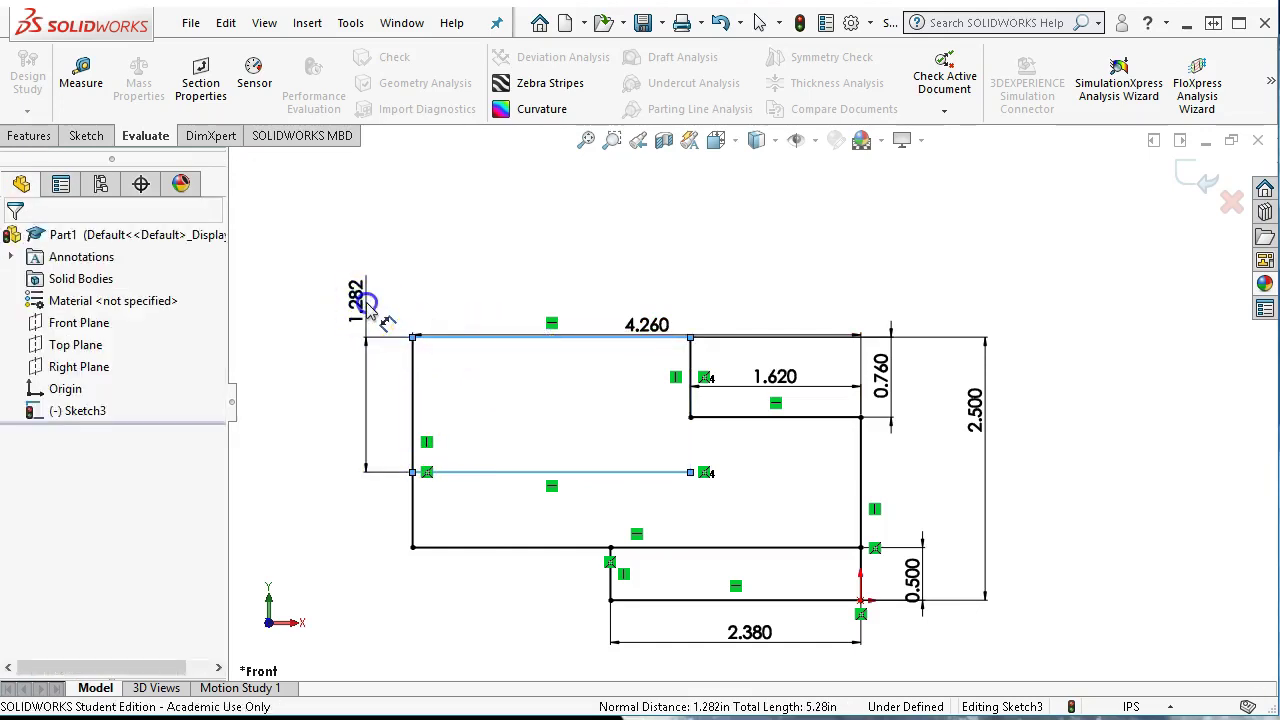
pyautogui.click(365, 299)
pyautogui.write('+0.5')
pyautogui.press('Return')
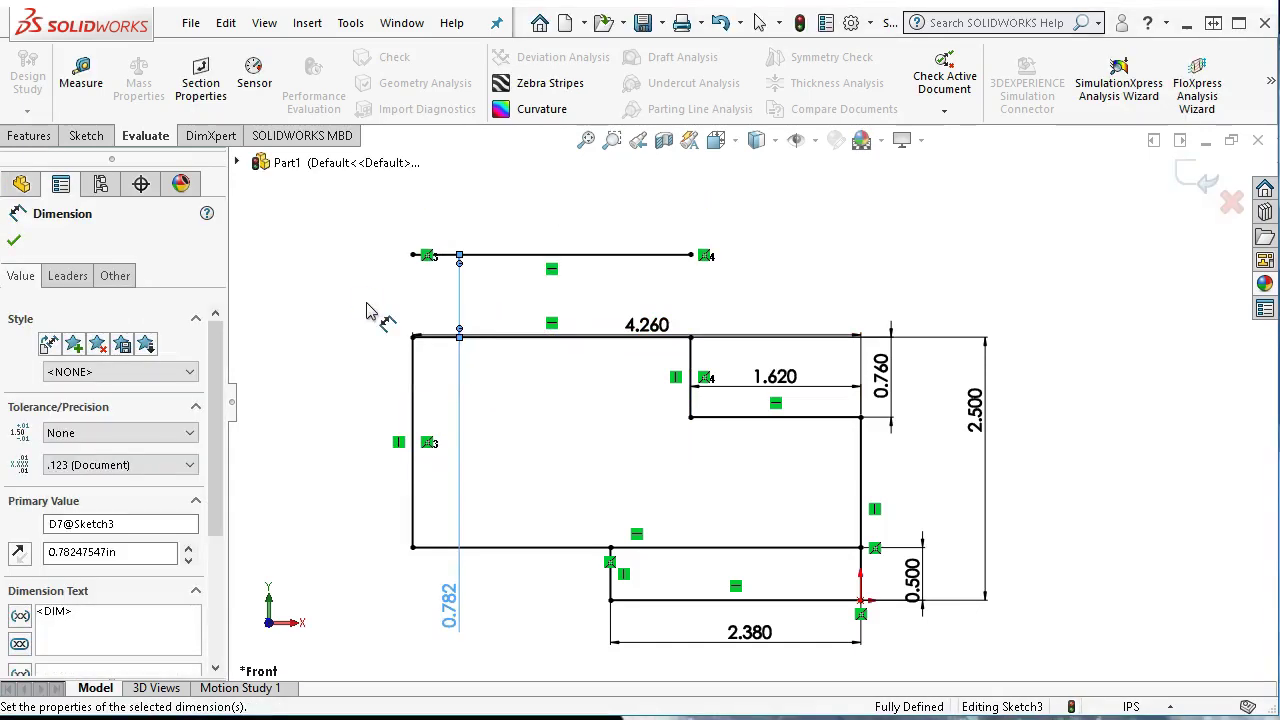
# - Set the distance between the inner horizontal line and the upper-left edge to 0.5 in, reversing its sense so the line lies below the edge
pyautogui.click(418, 488)
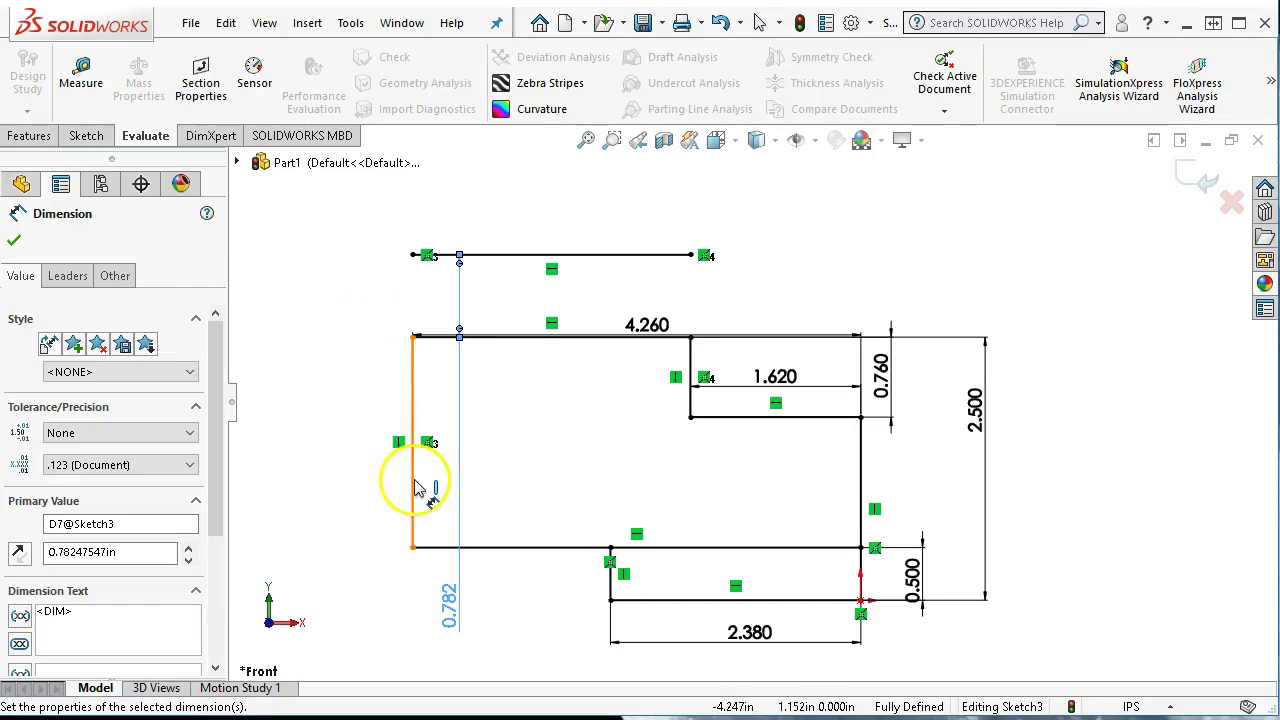
pyautogui.doubleClick(447, 600)
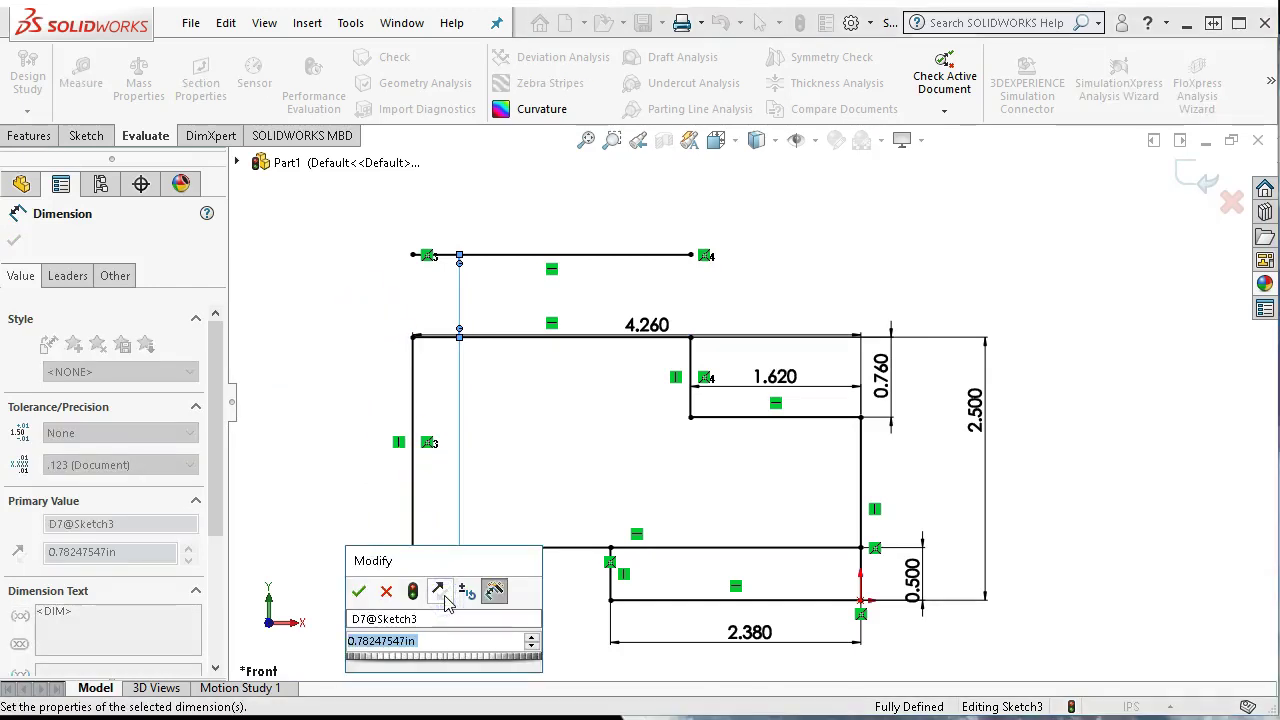
pyautogui.write('.5')
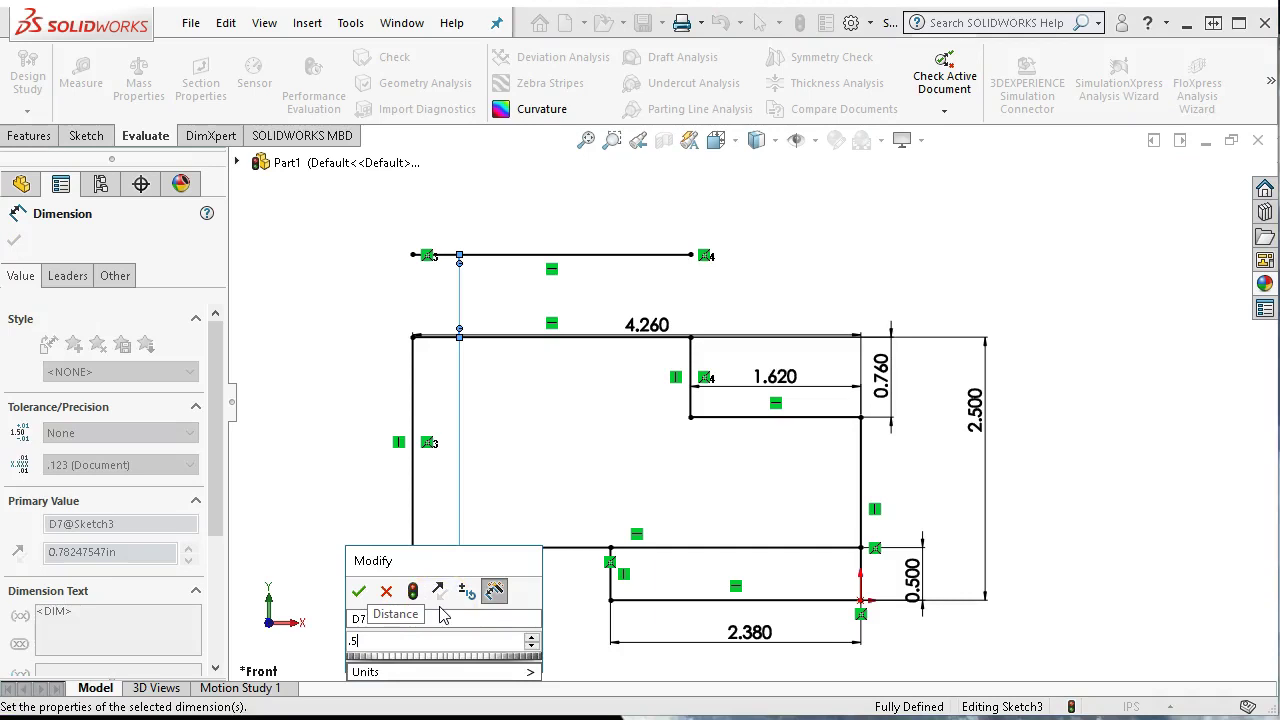
pyautogui.click(442, 600)
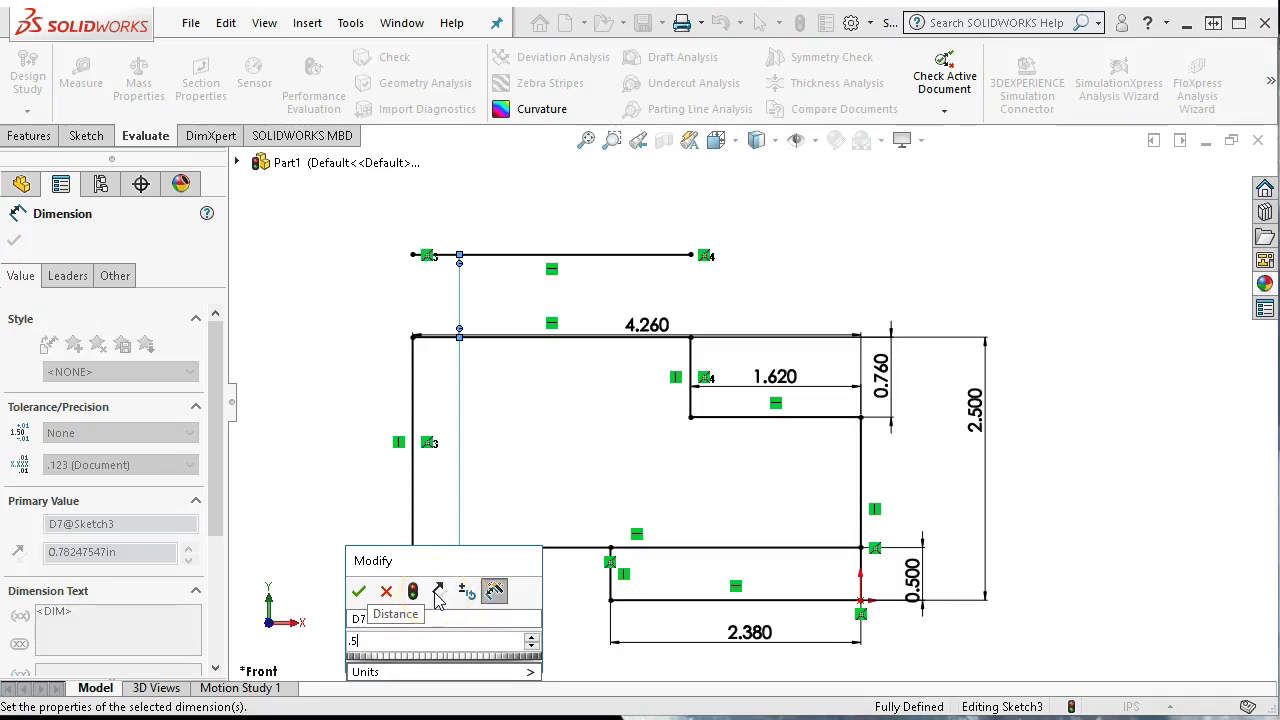
pyautogui.click(437, 592)
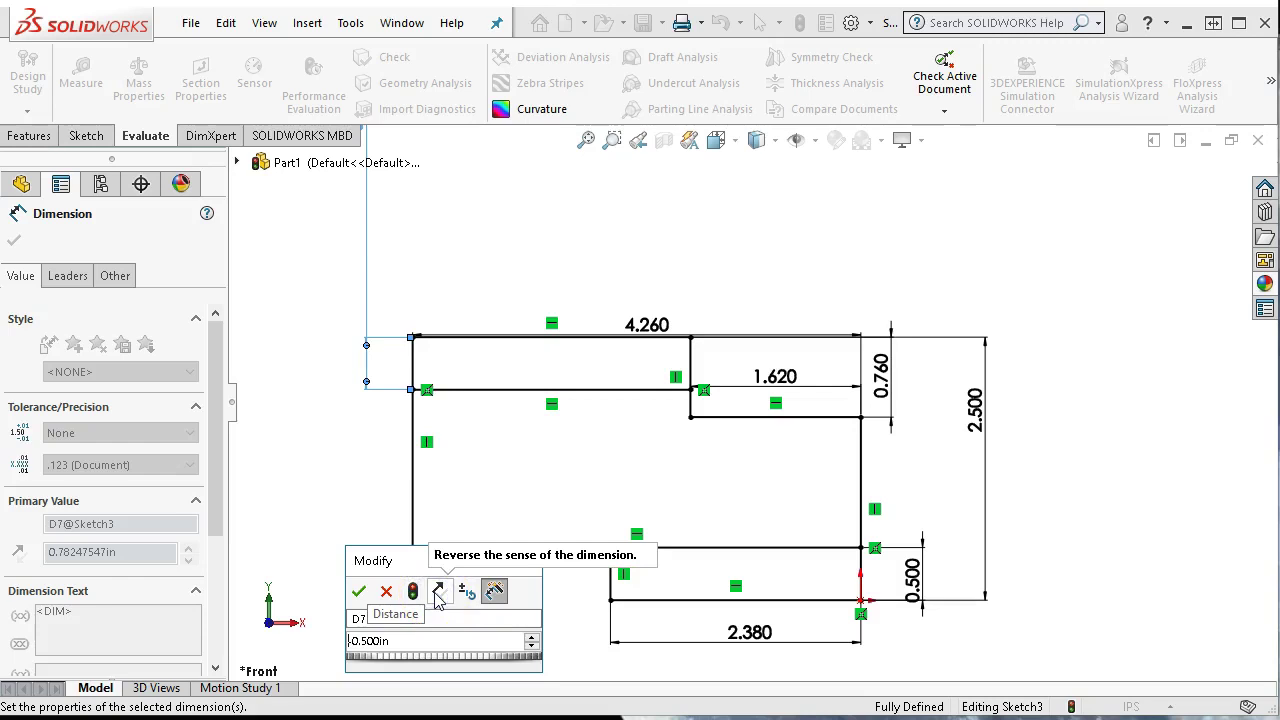
pyautogui.click(359, 592)
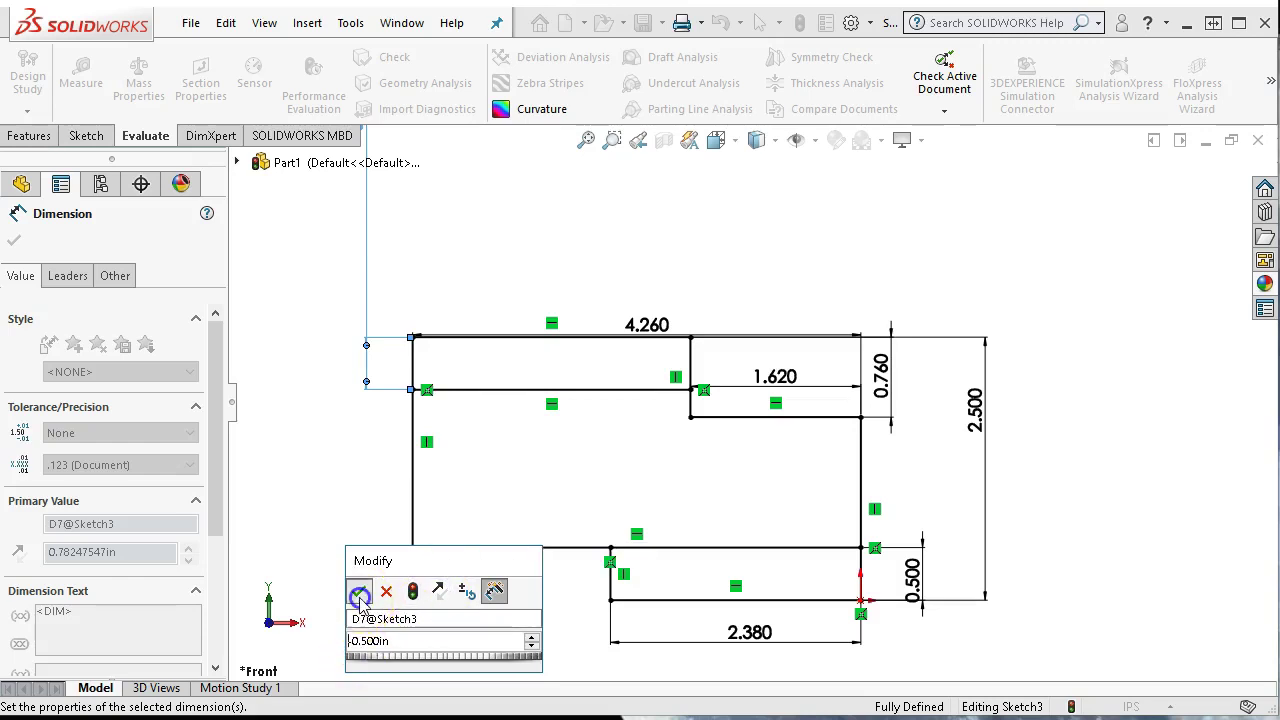
# - Reposition the inner line's 0.5 in dimension beside the profile and space the 4.26 in and 1.62 in dimensions above it
pyautogui.scroll(3, 500, 451)
pyautogui.click(551, 271)
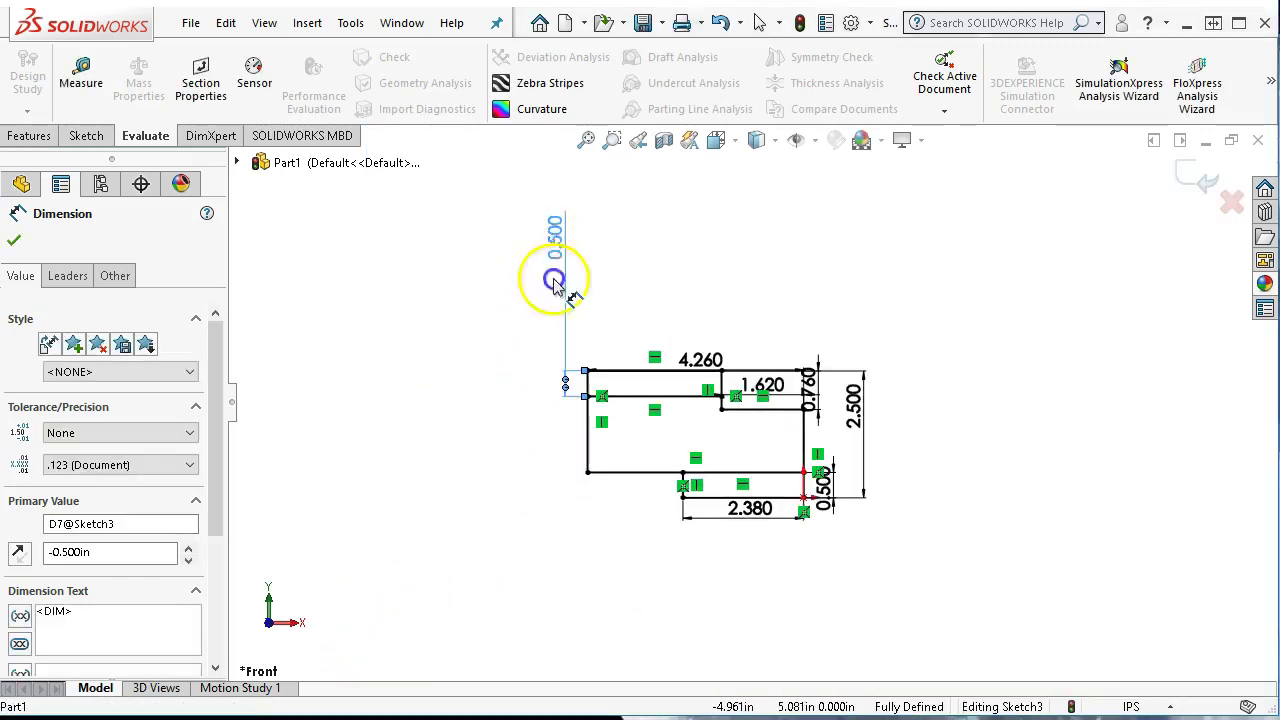
pyautogui.moveTo(555, 283); pyautogui.dragTo(543, 371)
pyautogui.scroll(-2, 771, 390)
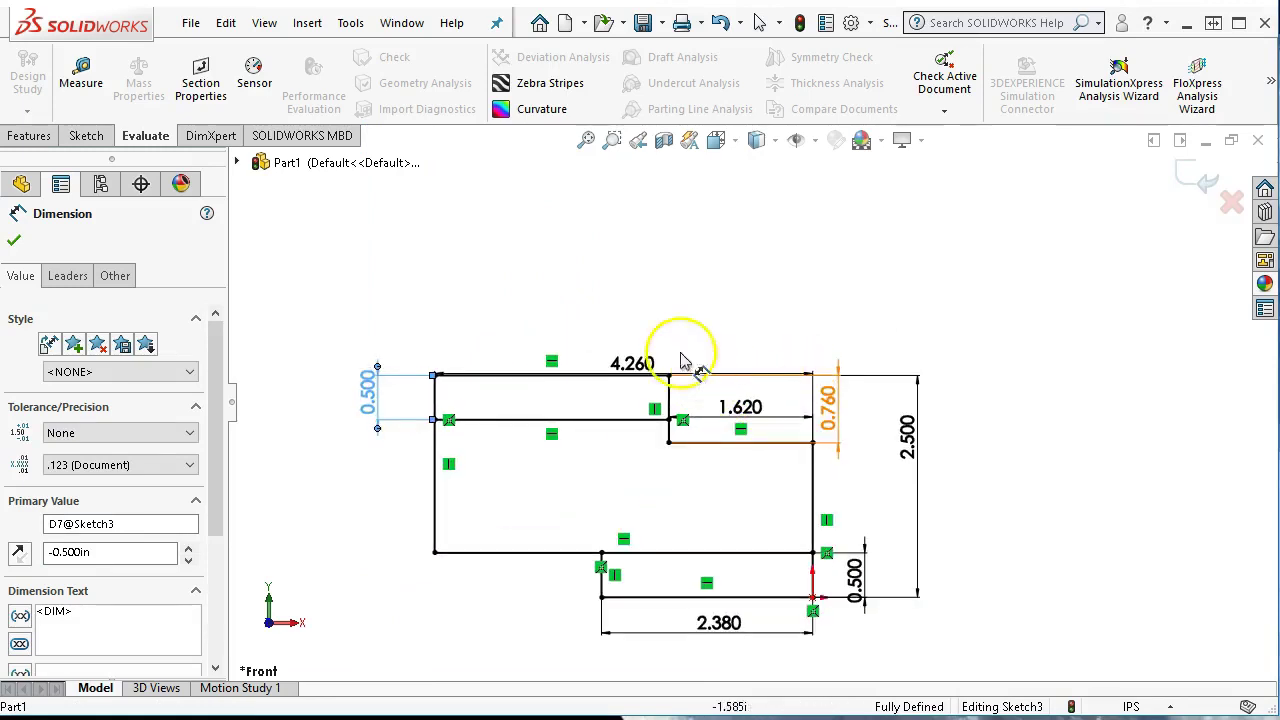
pyautogui.moveTo(634, 363); pyautogui.dragTo(631, 278)
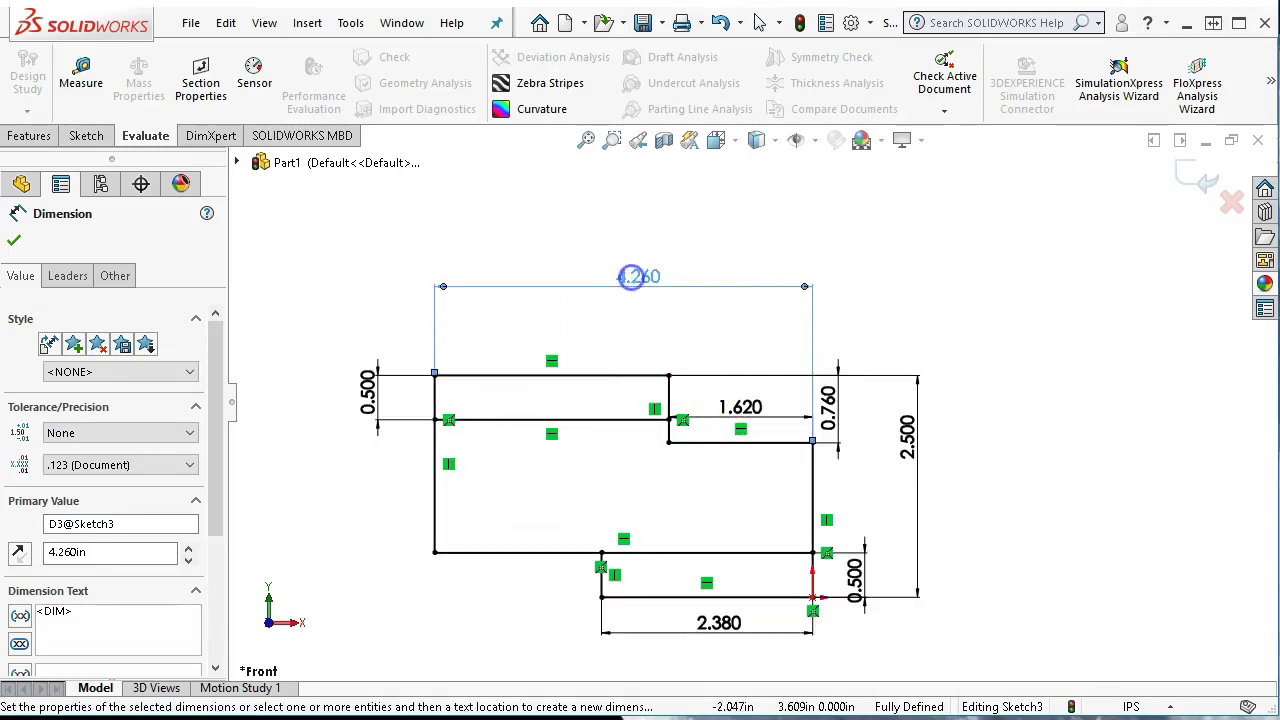
pyautogui.moveTo(737, 412); pyautogui.dragTo(737, 337)
pyautogui.click(972, 317)
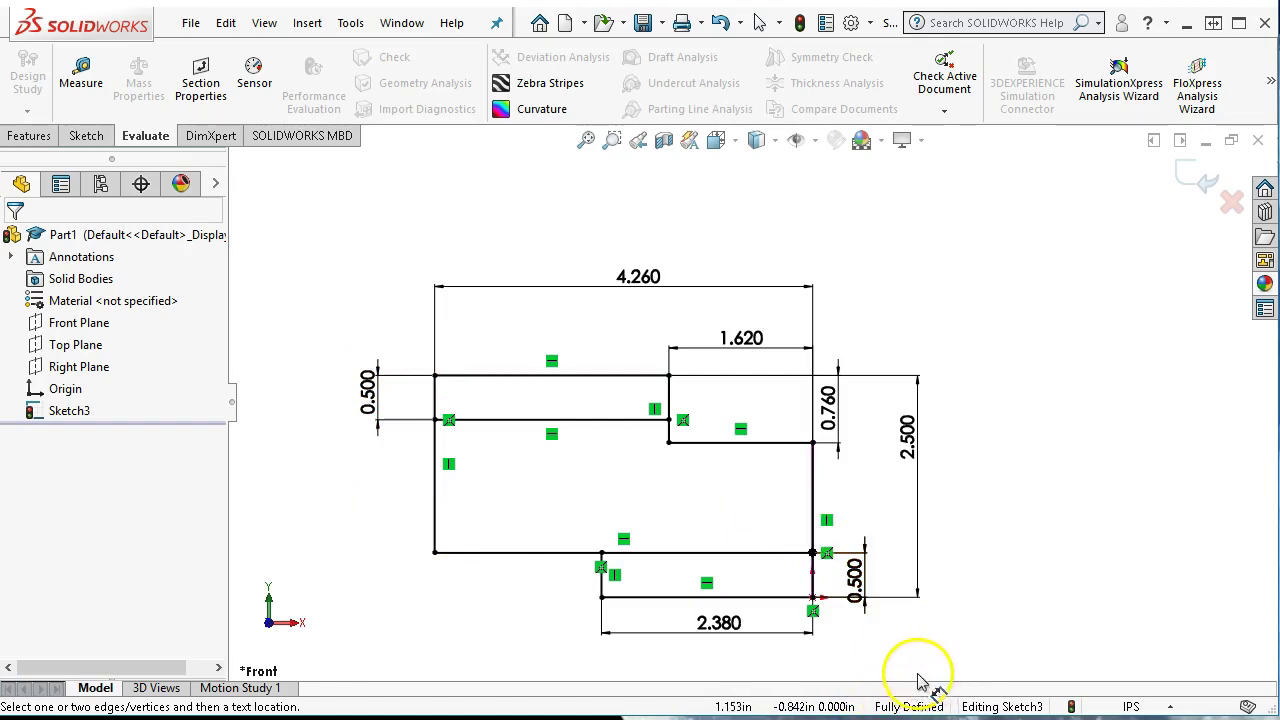
# - Sketch a center-point circle about 0.92 in in diameter in the profile's left portion, below the inner horizontal line
pyautogui.scroll(-1, 531, 486)
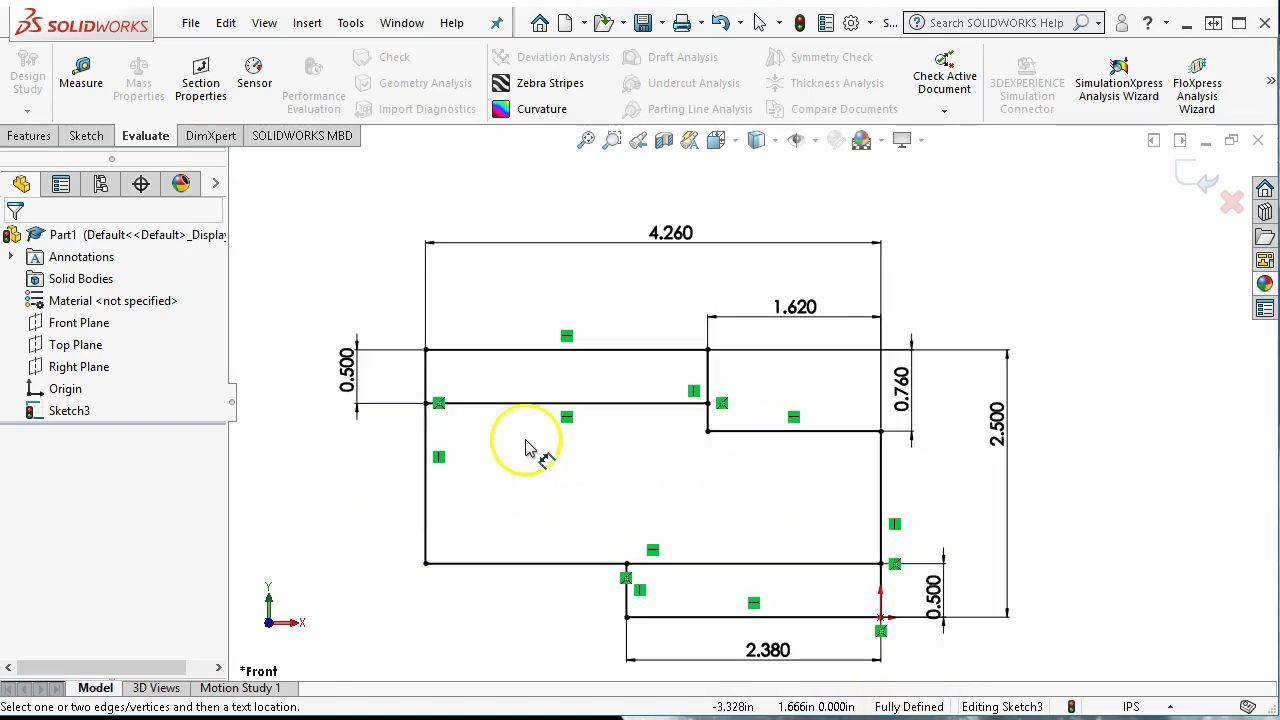
pyautogui.click(86, 136)
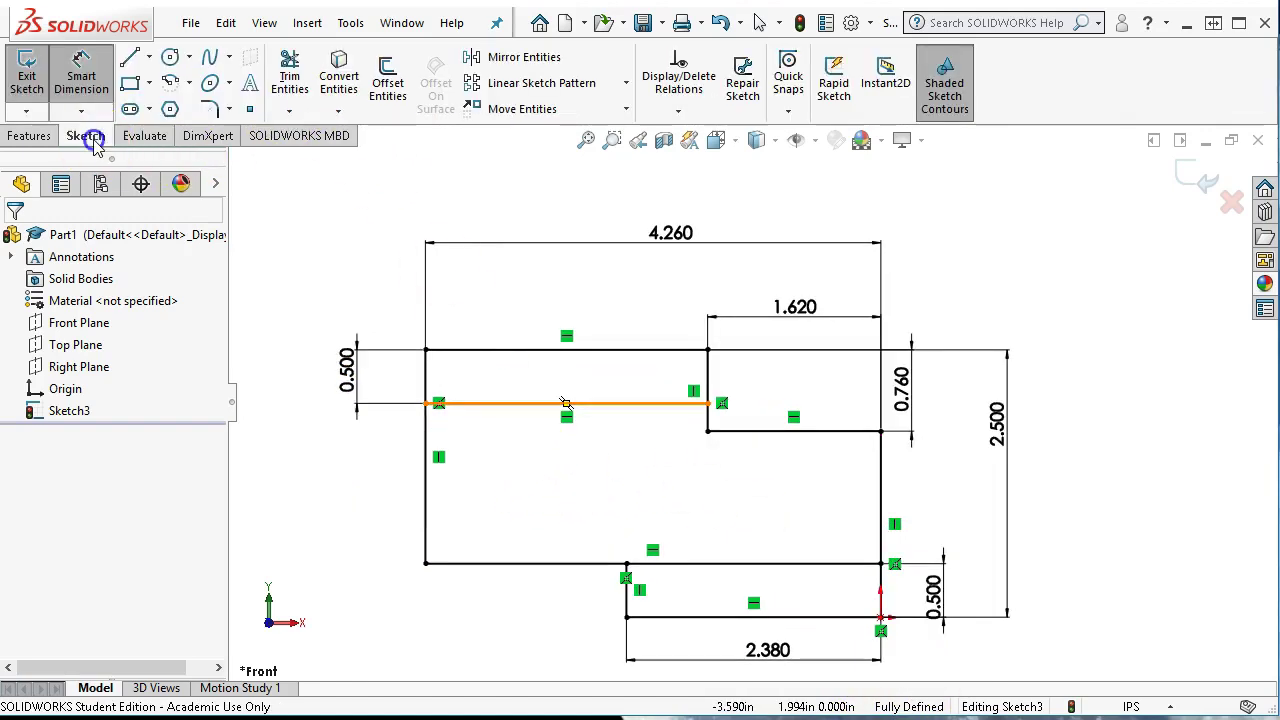
pyautogui.click(172, 58)
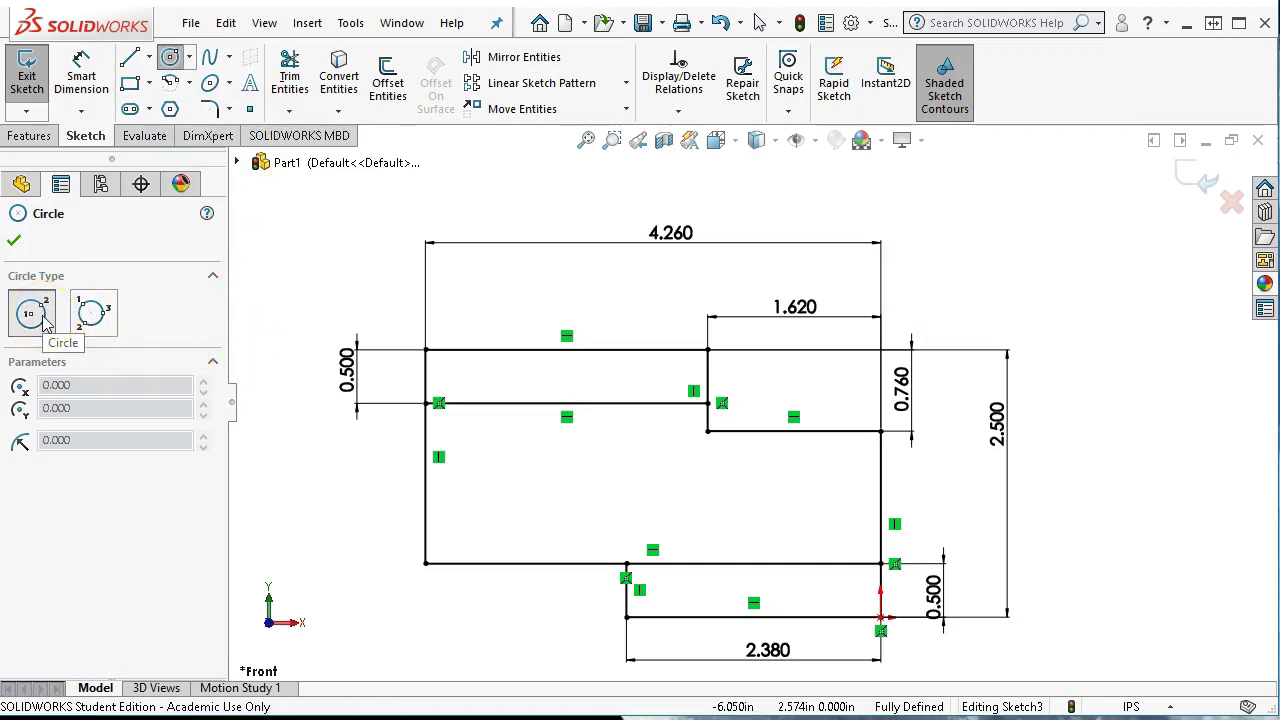
pyautogui.click(88, 315)
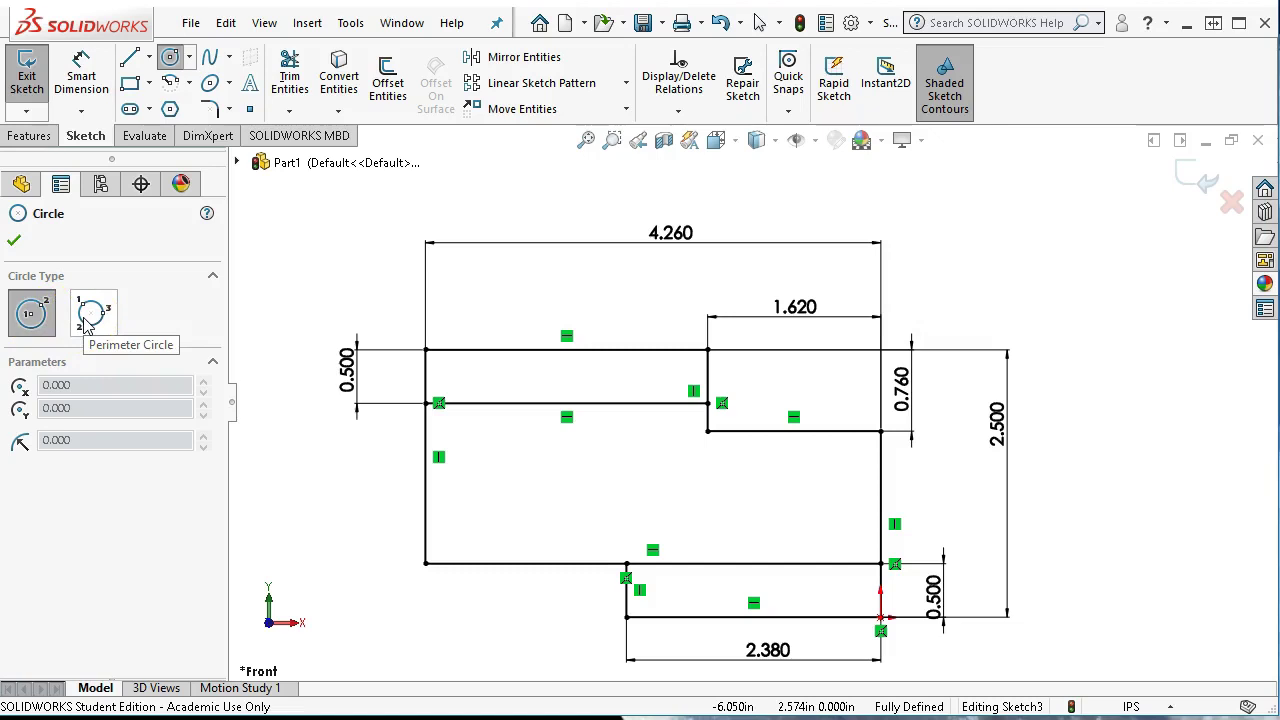
pyautogui.click(32, 315)
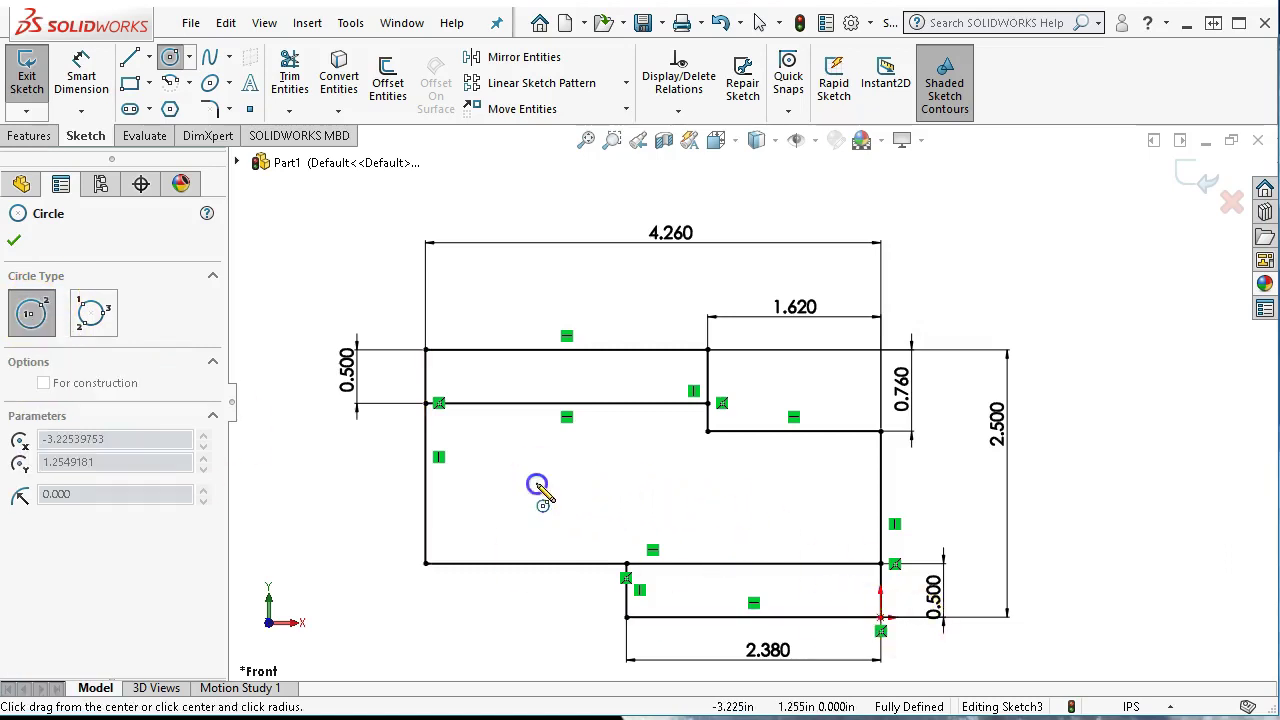
pyautogui.moveTo(537, 490)
pyautogui.mouseDown()
pyautogui.moveTo(585, 530)
pyautogui.moveTo(527, 471)
pyautogui.mouseUp()
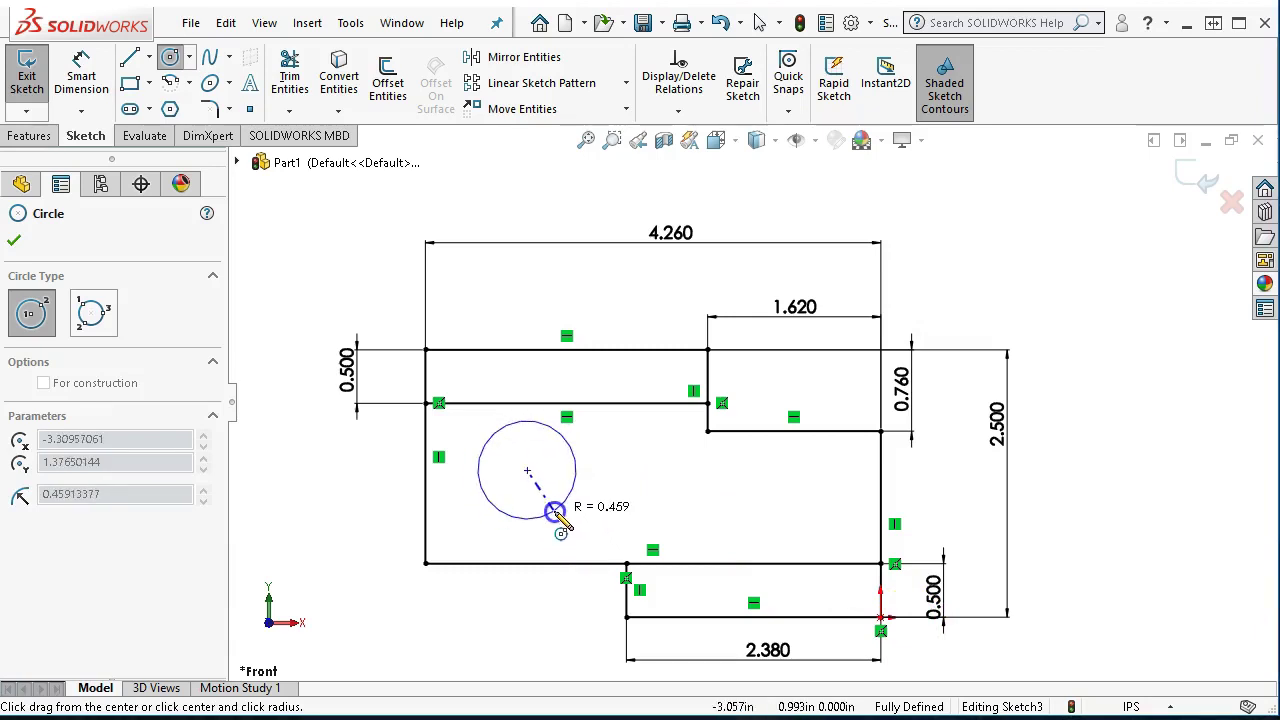
pyautogui.click(556, 511)
pyautogui.moveTo(527, 469); pyautogui.dragTo(510, 490)
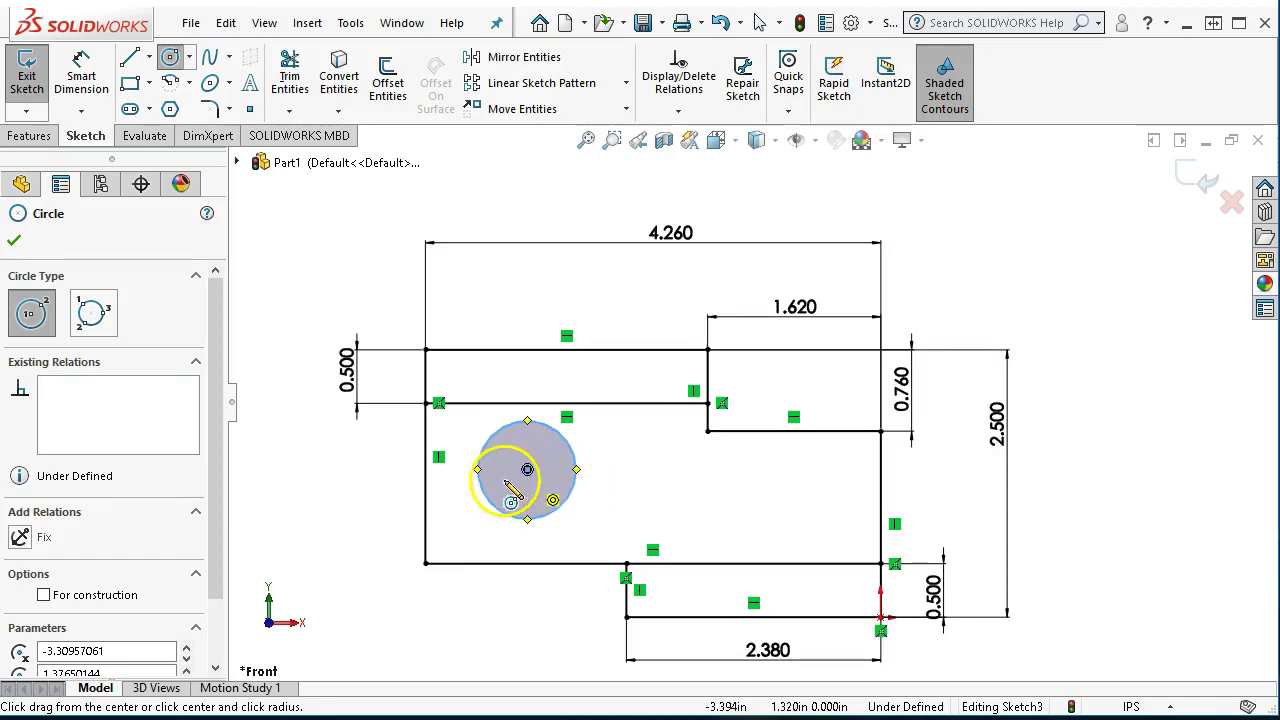
# - Dimension the circle's diameter to 0.75 in
pyautogui.rightClick(313, 490)
pyautogui.click(507, 455)
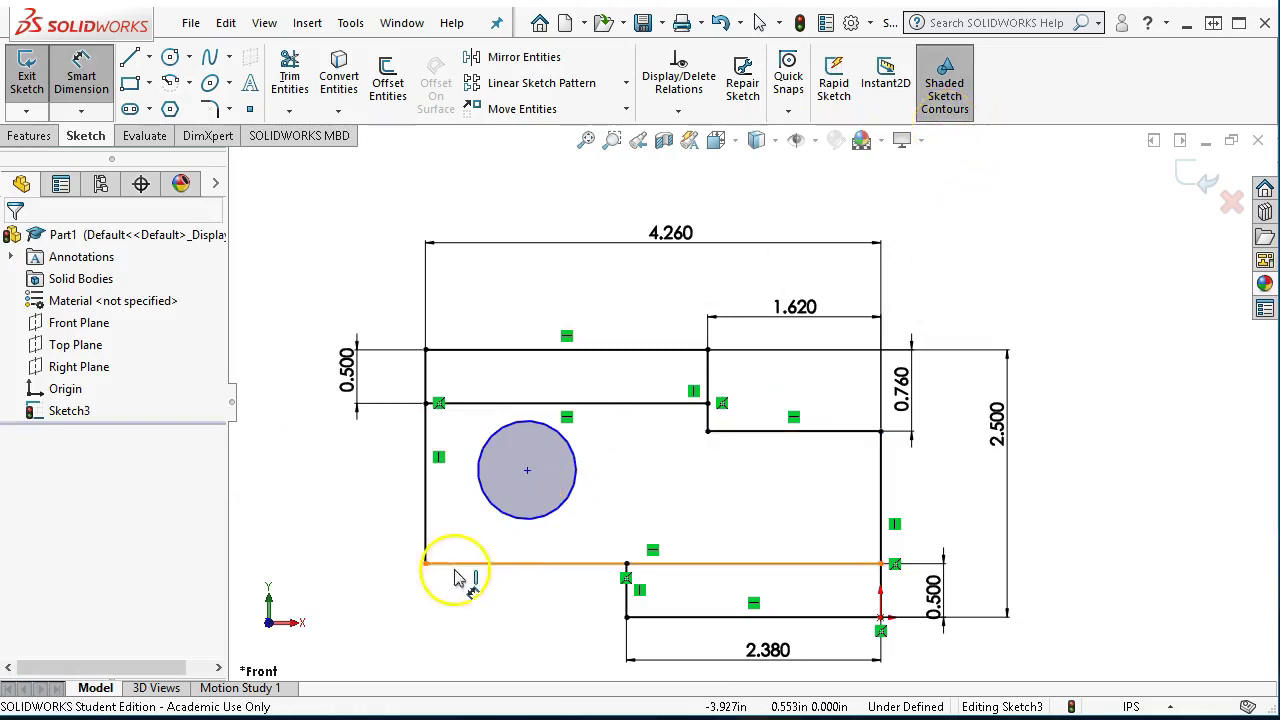
pyautogui.click(497, 519)
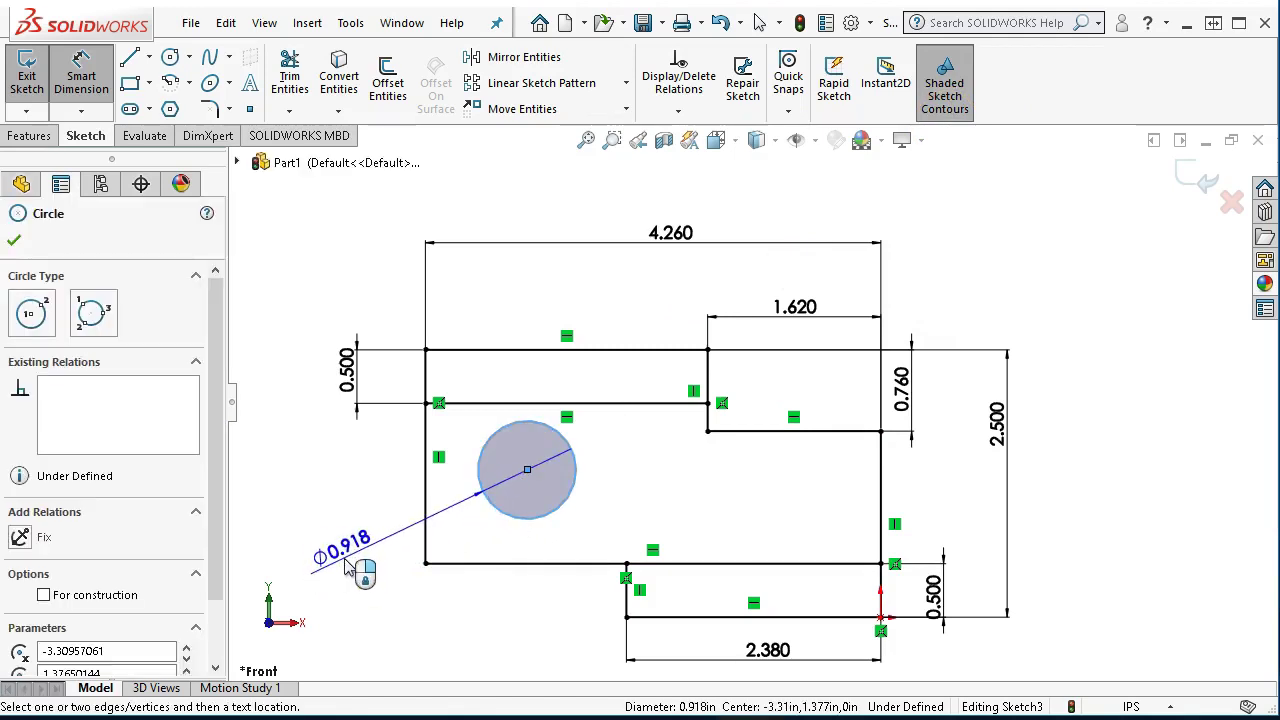
pyautogui.click(345, 565)
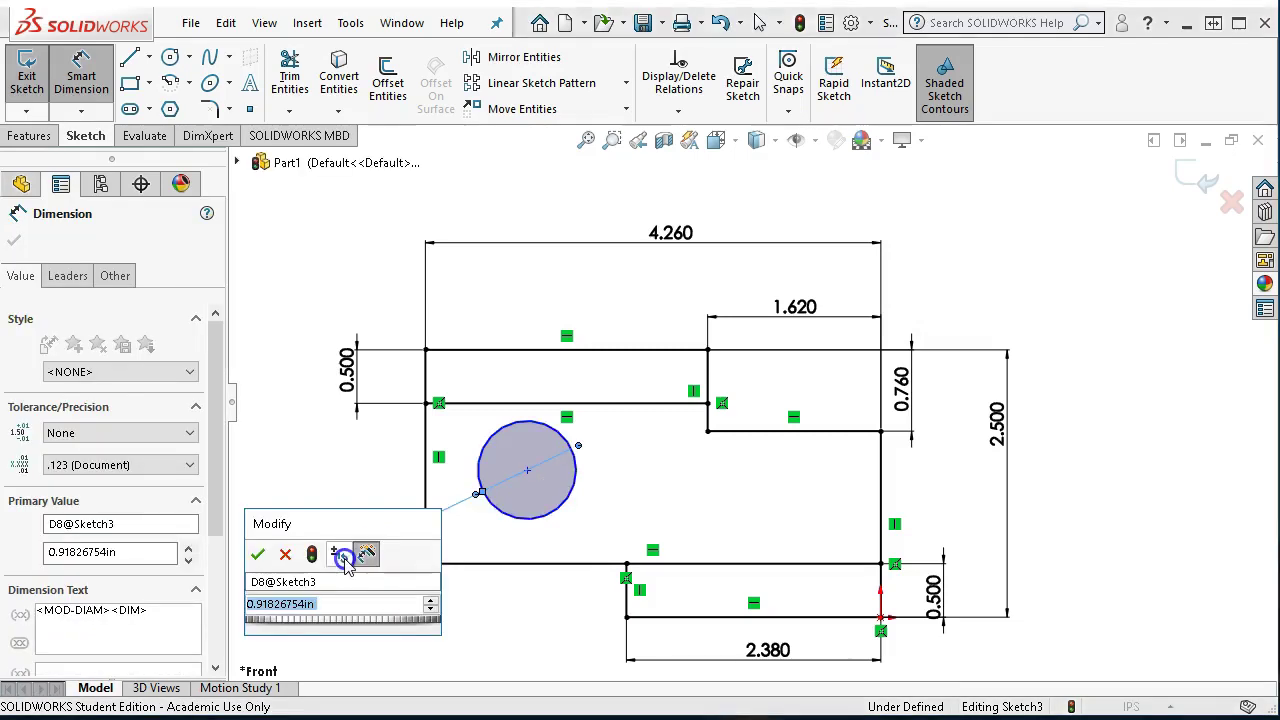
pyautogui.write('.75')
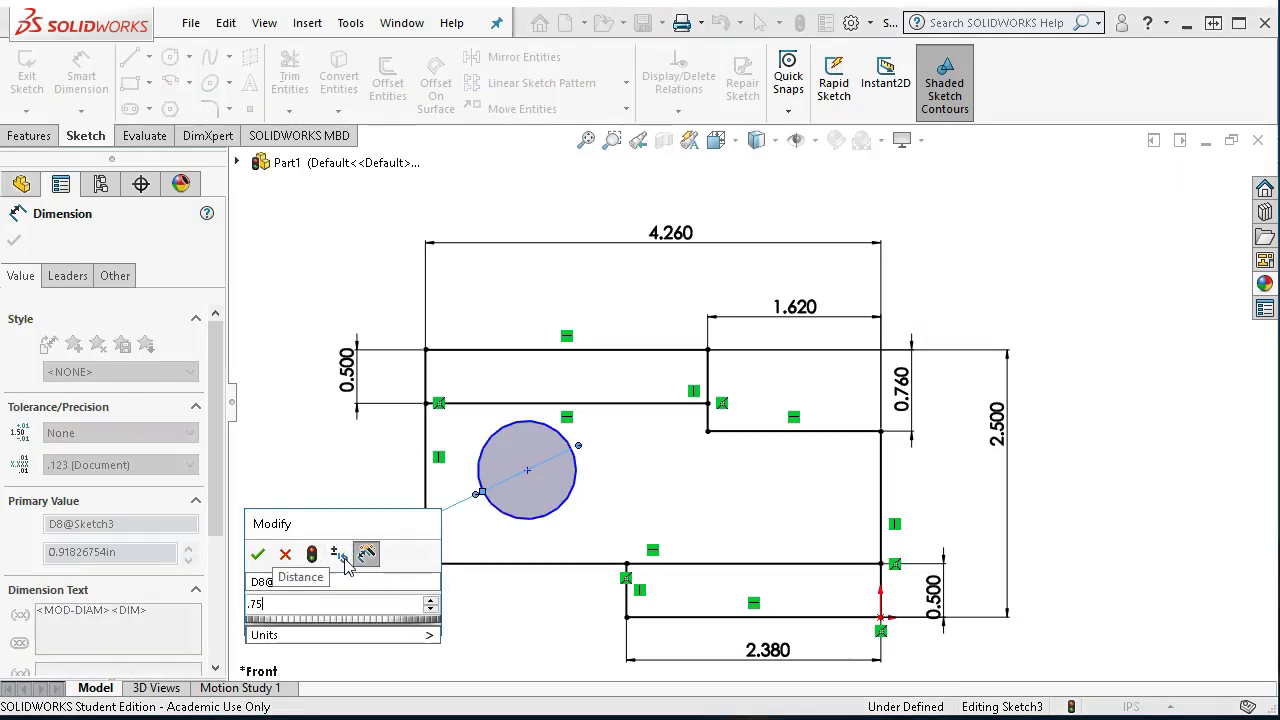
pyautogui.press('Return')
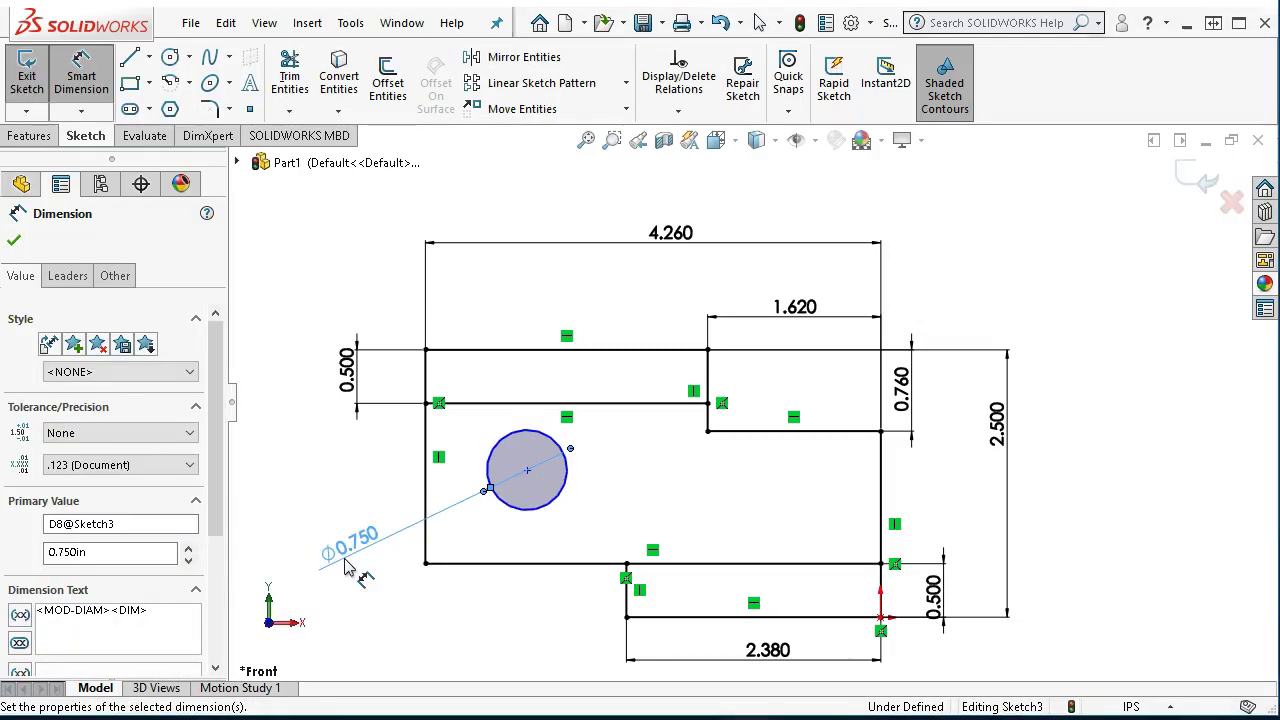
# - Dimension the vertical distance from the profile's upper-left horizontal edge to the circle's center to 1.26 in
pyautogui.click(530, 436)
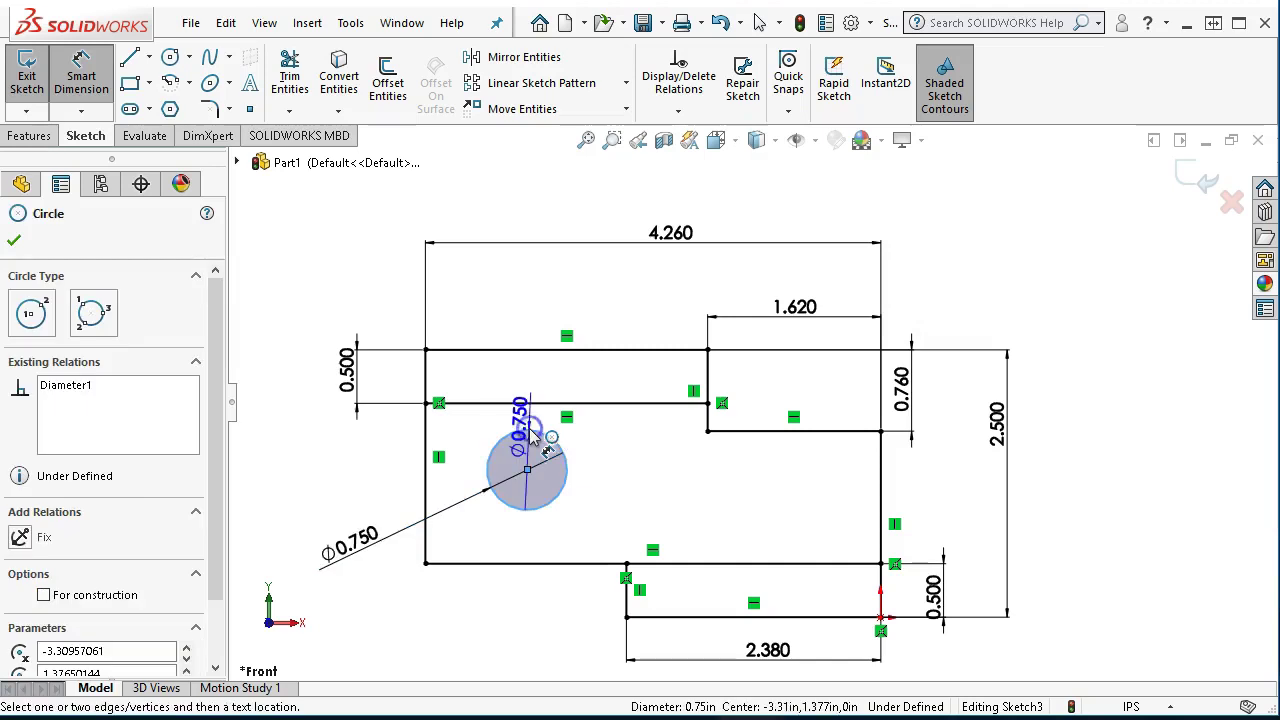
pyautogui.click(500, 352)
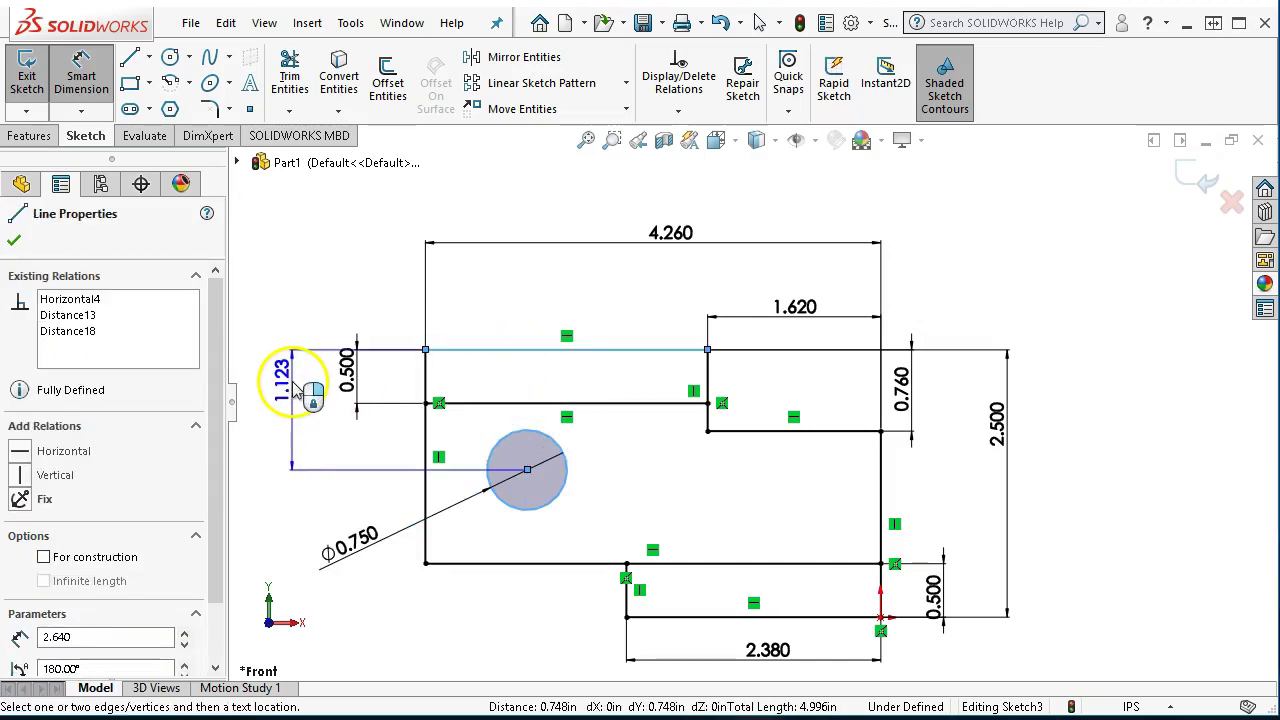
pyautogui.click(296, 390)
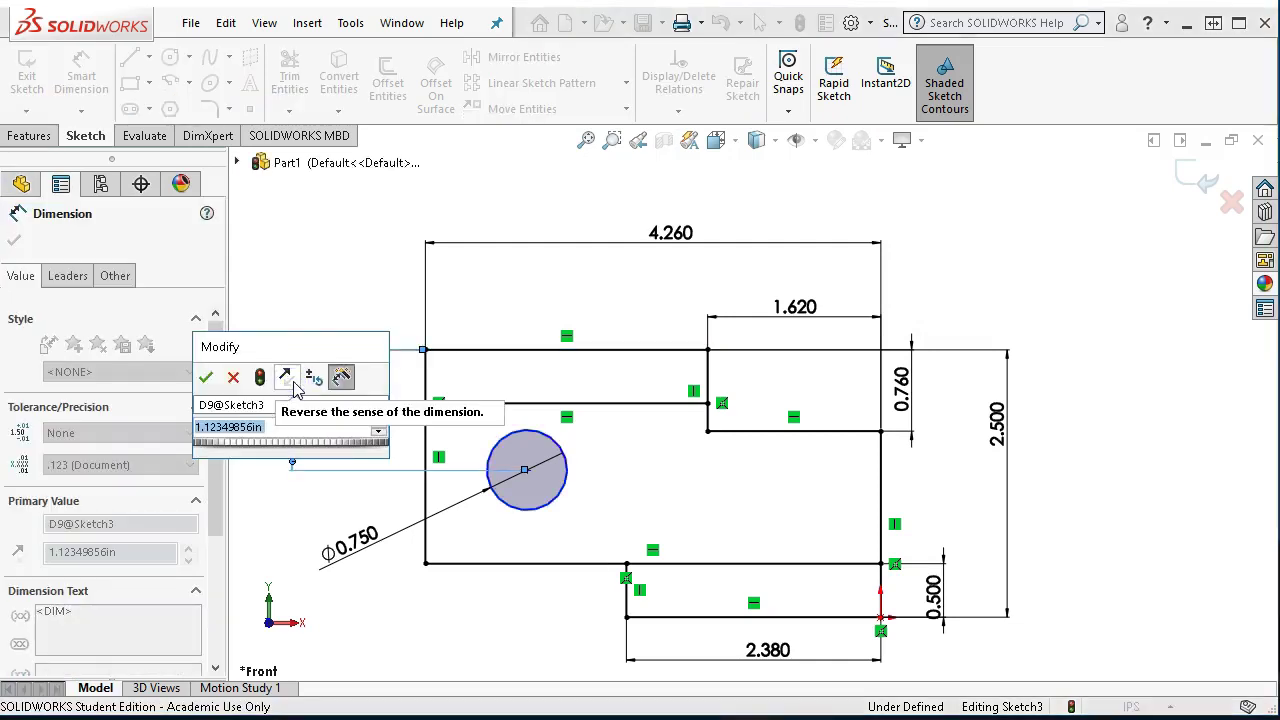
pyautogui.write('1.26')
pyautogui.press('Return')
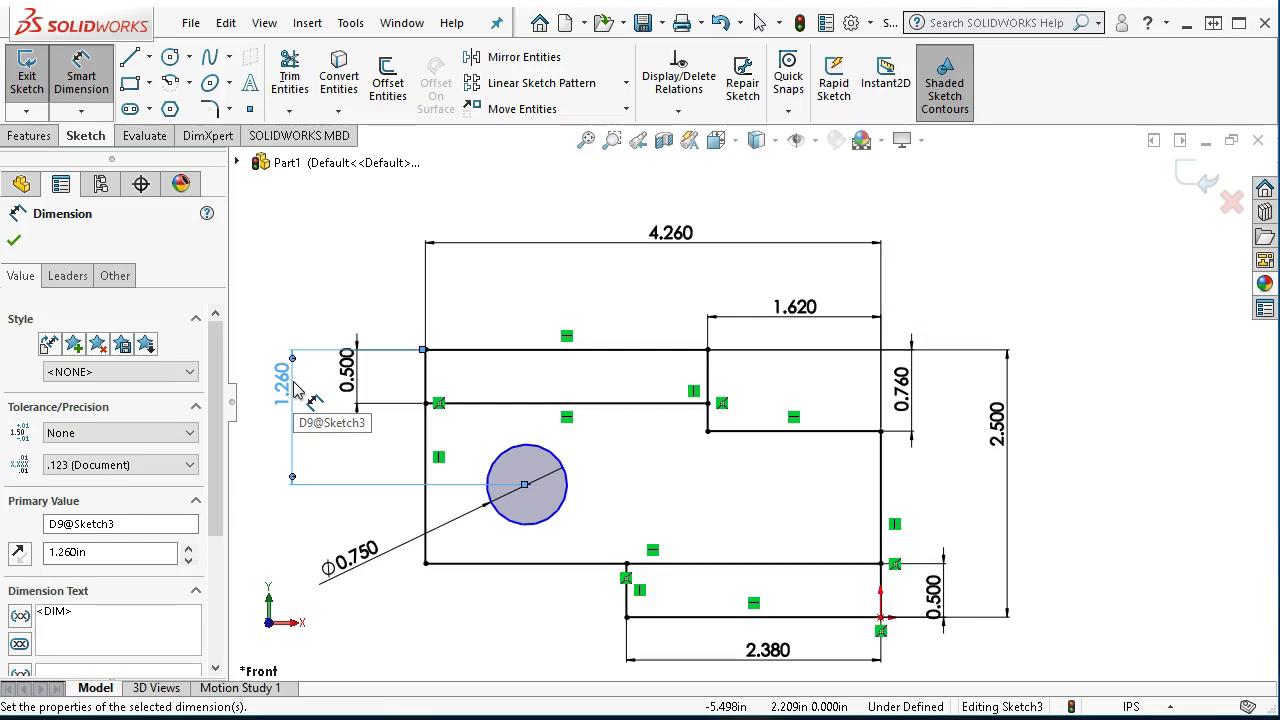
# - Dimension the horizontal distance from the profile's left vertical edge to the circle's center to 1.26 in
pyautogui.click(425, 508)
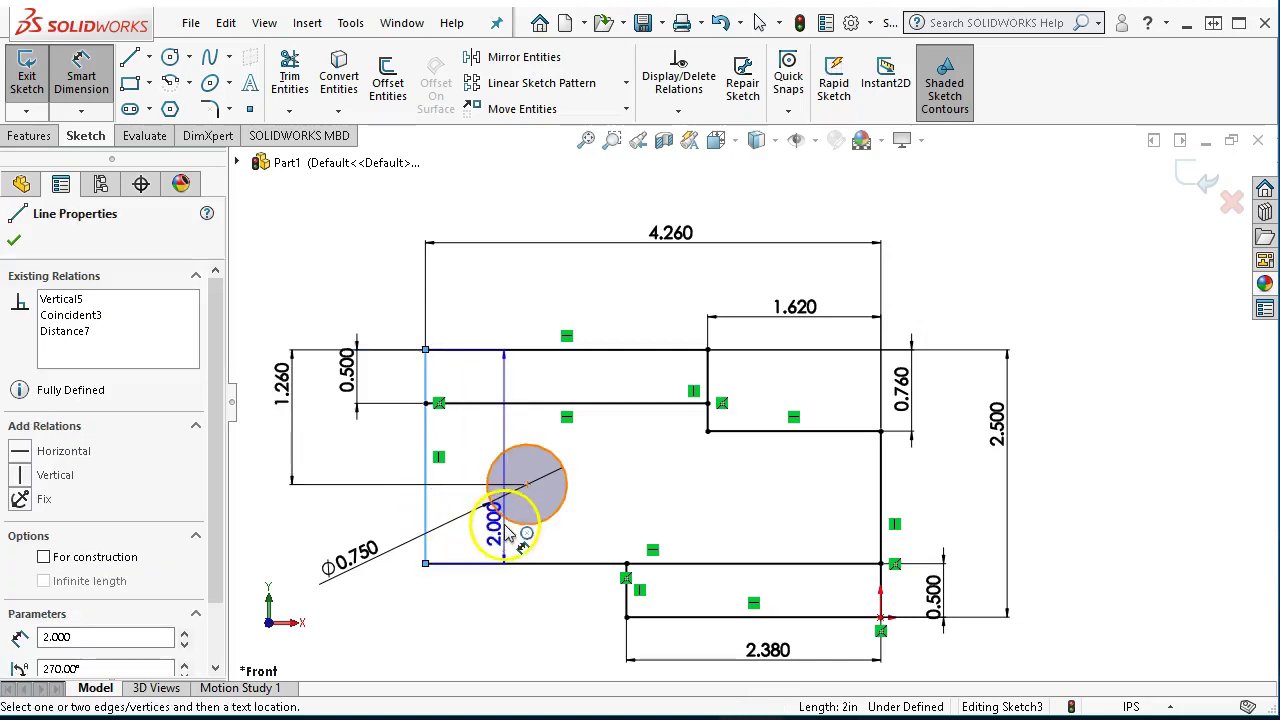
pyautogui.click(512, 522)
pyautogui.click(481, 612)
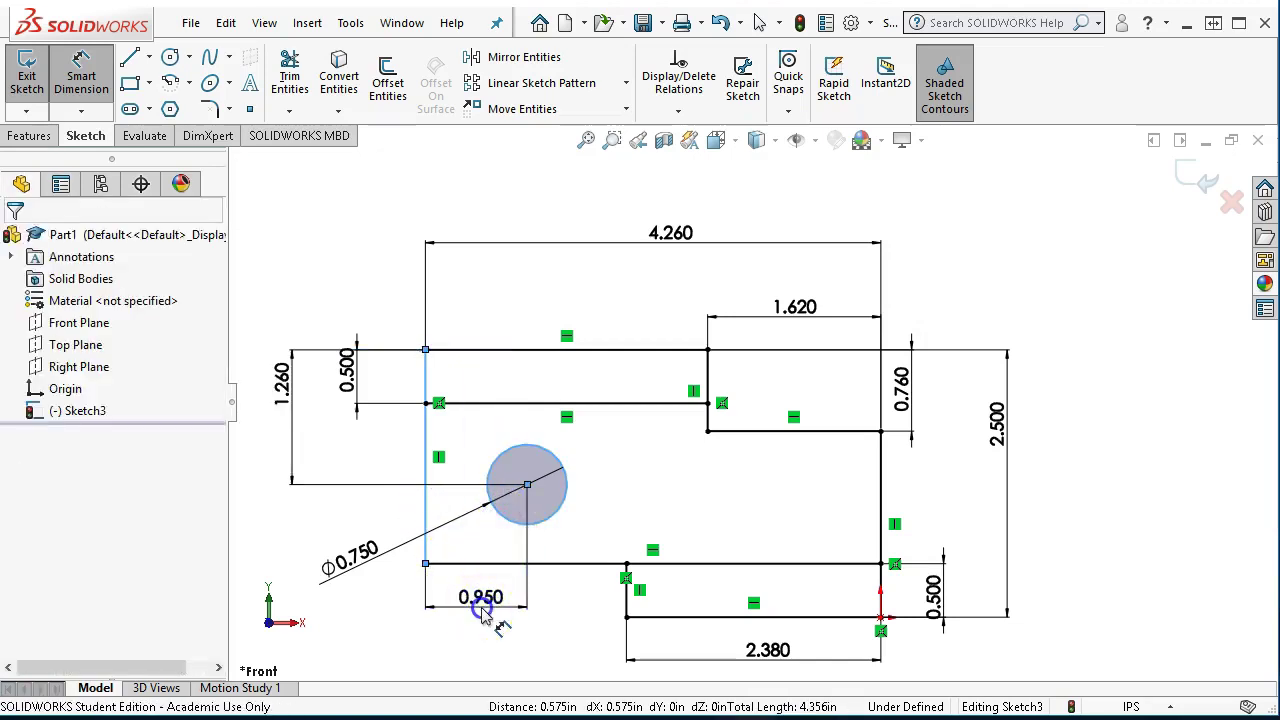
pyautogui.write('1.26')
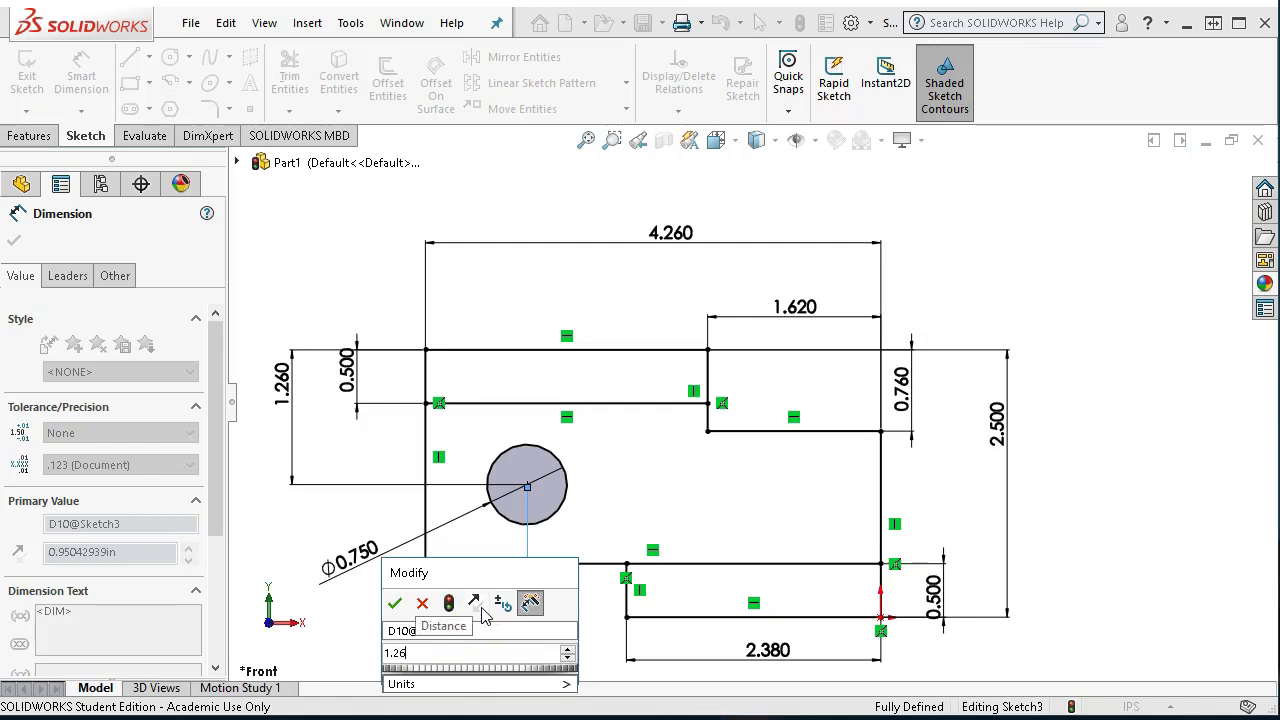
pyautogui.press('Return')
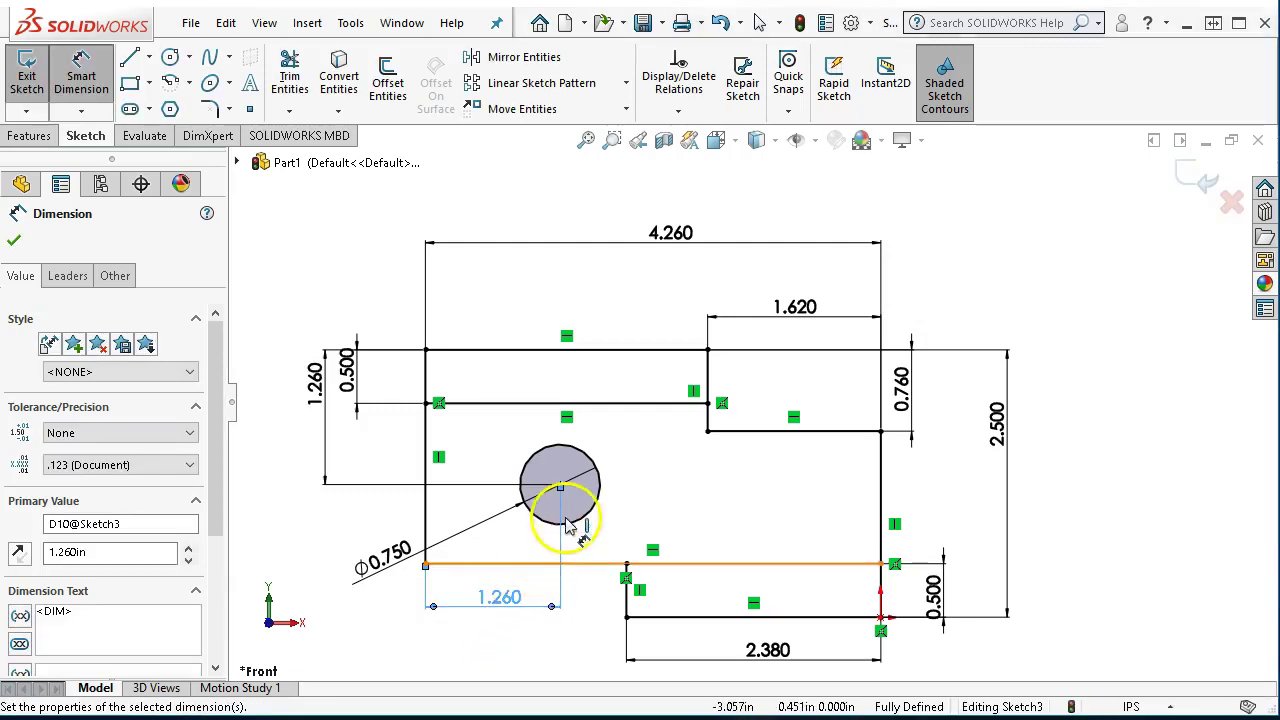
# - Check the arc condition options of the circle's horizontal dimension, close the dimension settings and exit the sketch
pyautogui.click(68, 276)
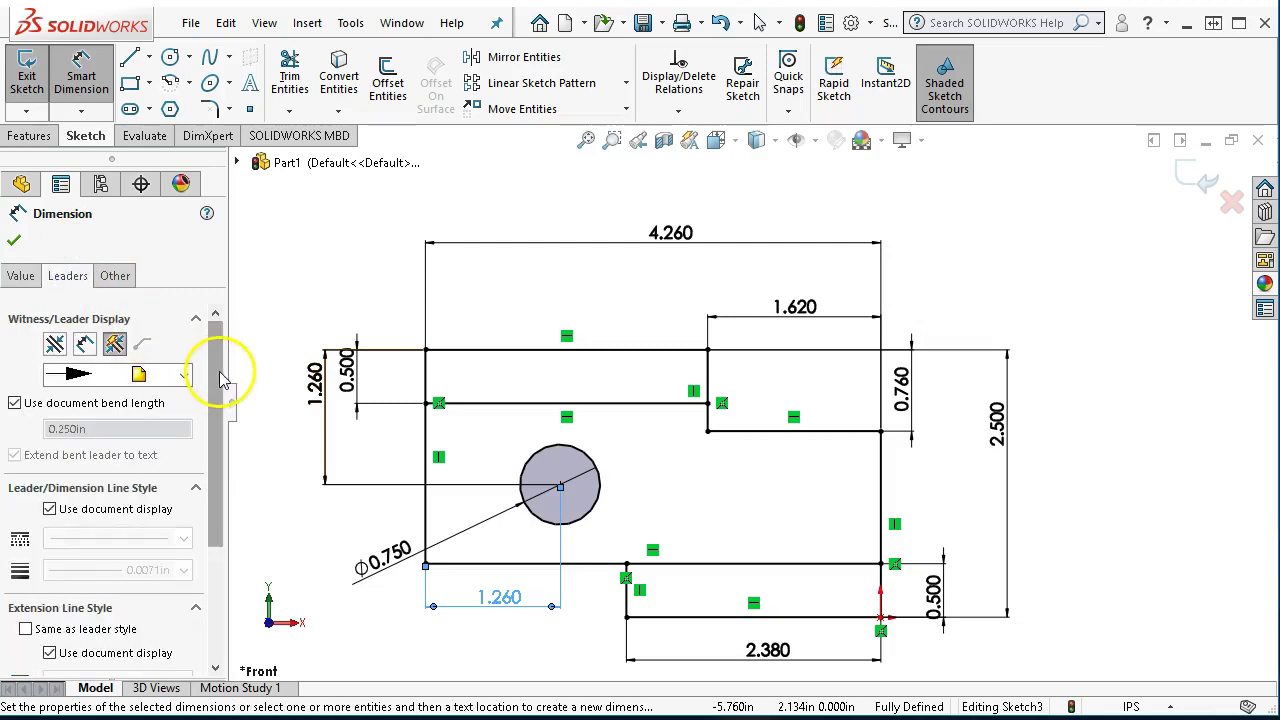
pyautogui.moveTo(220, 366); pyautogui.dragTo(217, 478)
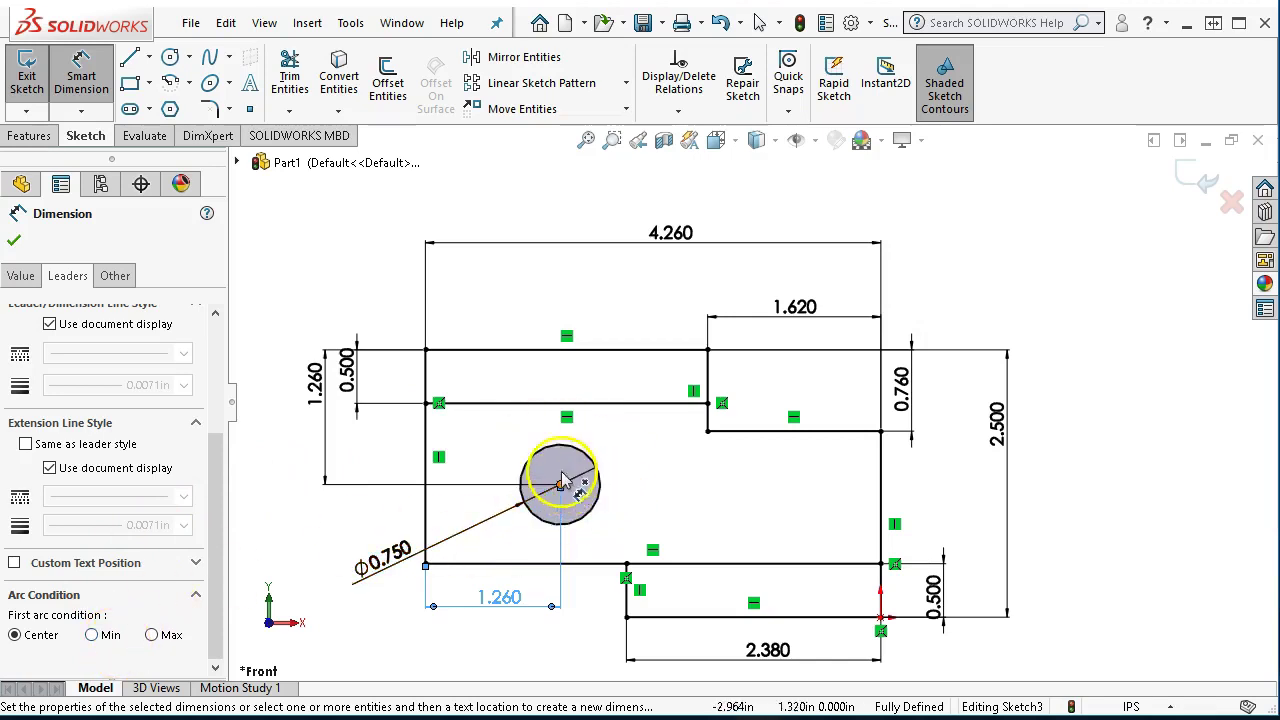
pyautogui.click(14, 240)
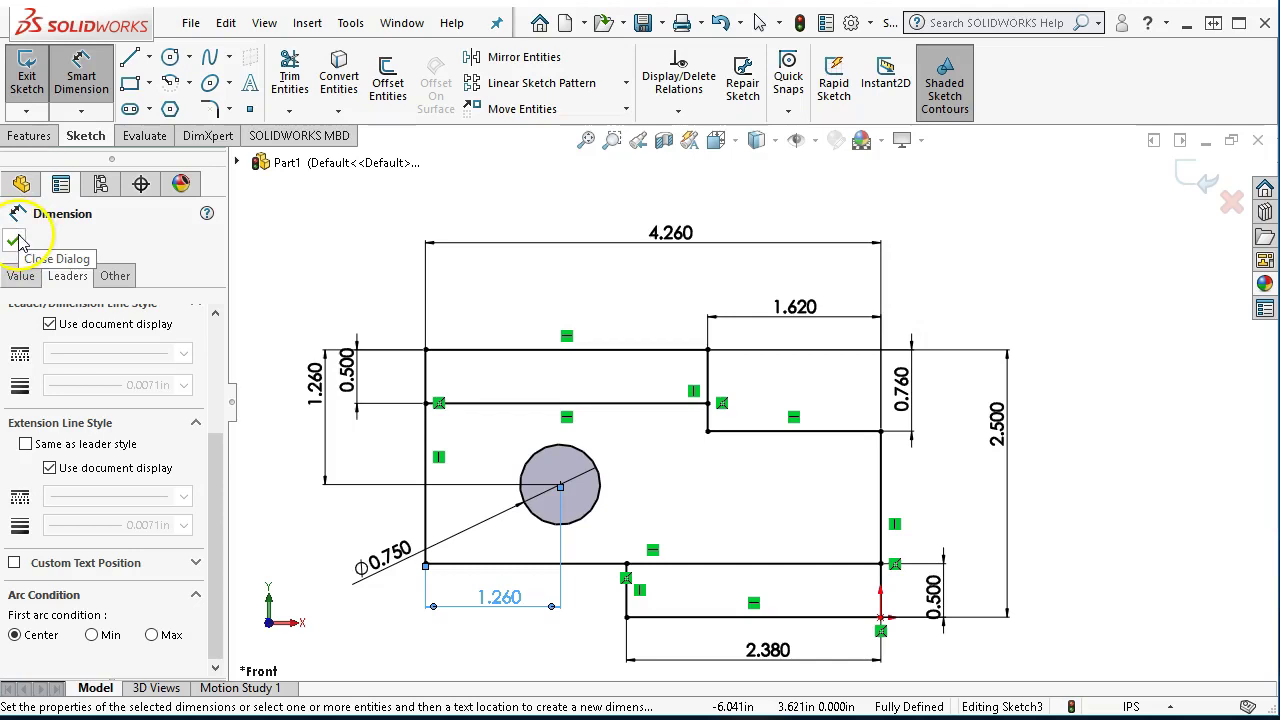
pyautogui.click(1084, 268)
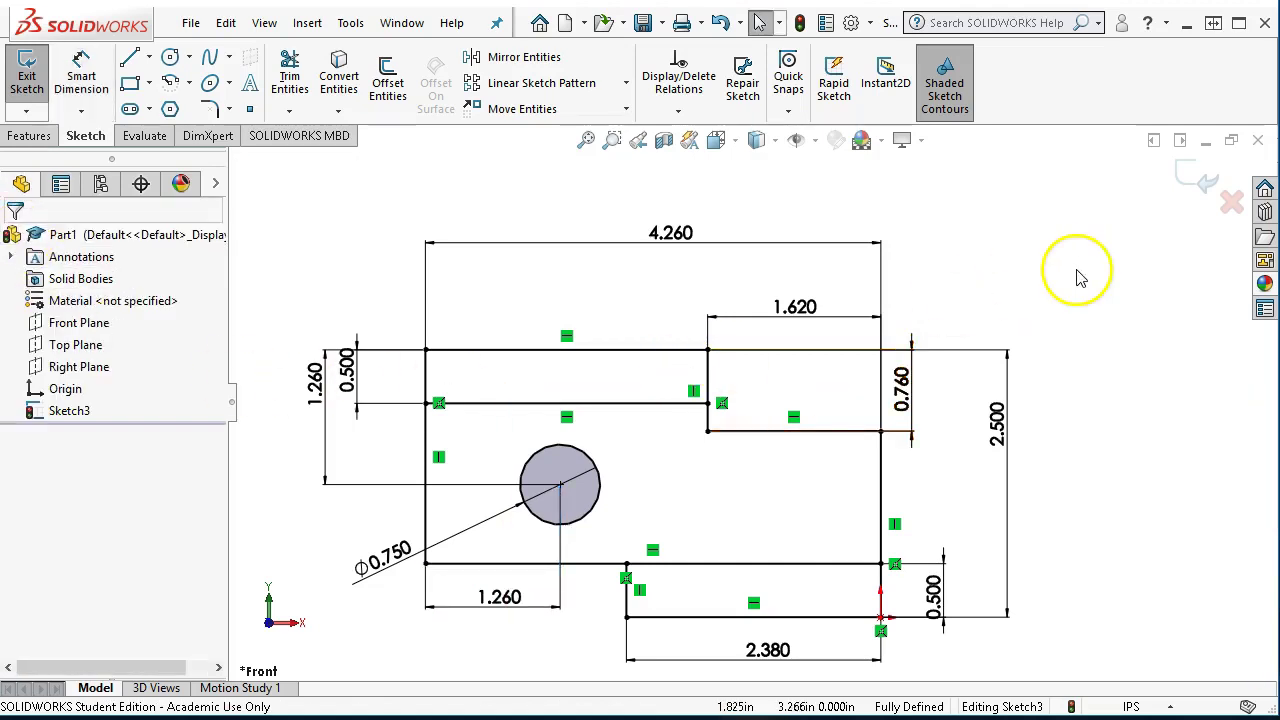
pyautogui.click(1190, 172)
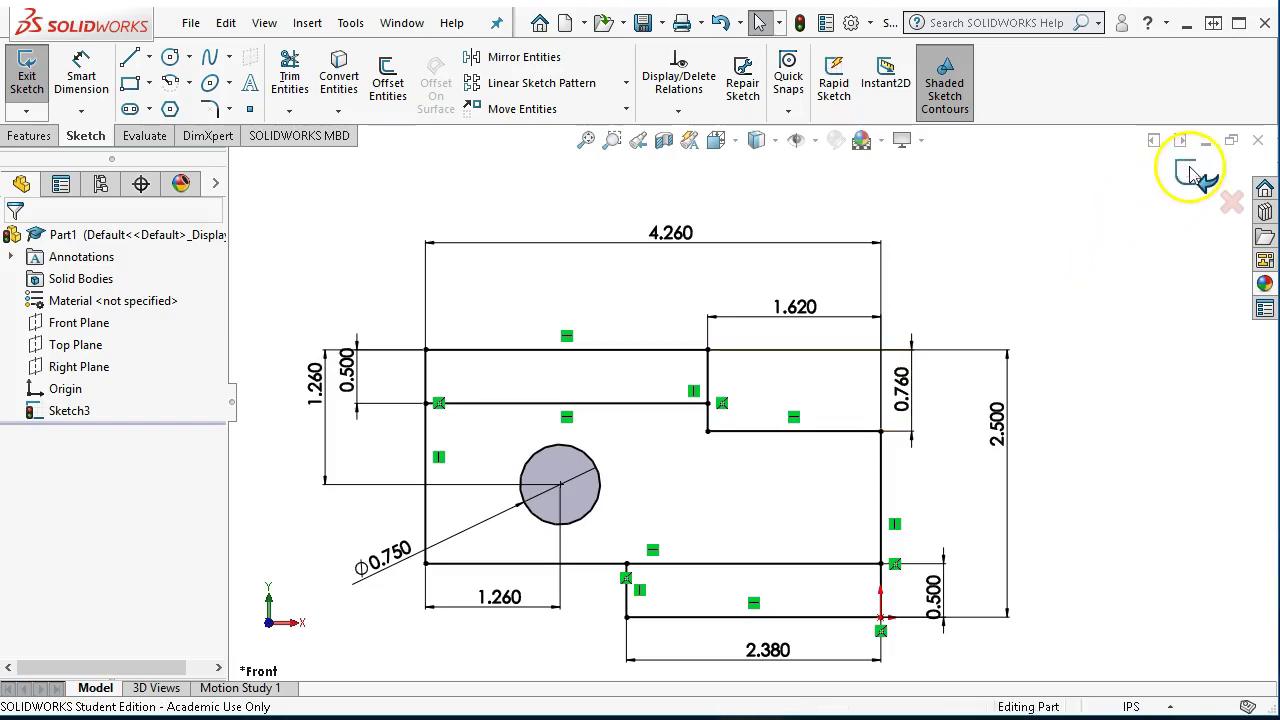
# - Inspect the completed front sketch from an oblique angle and in the standard front, back and left views
pyautogui.scroll(3, 1014, 389)
pyautogui.moveTo(1014, 389)
pyautogui.mouseDown()
pyautogui.moveTo(941, 436)
pyautogui.moveTo(951, 520)
pyautogui.moveTo(957, 369)
pyautogui.moveTo(862, 290)
pyautogui.moveTo(694, 300)
pyautogui.moveTo(849, 286)
pyautogui.moveTo(954, 337)
pyautogui.moveTo(995, 412)
pyautogui.moveTo(966, 477)
pyautogui.moveTo(986, 503)
pyautogui.mouseUp()
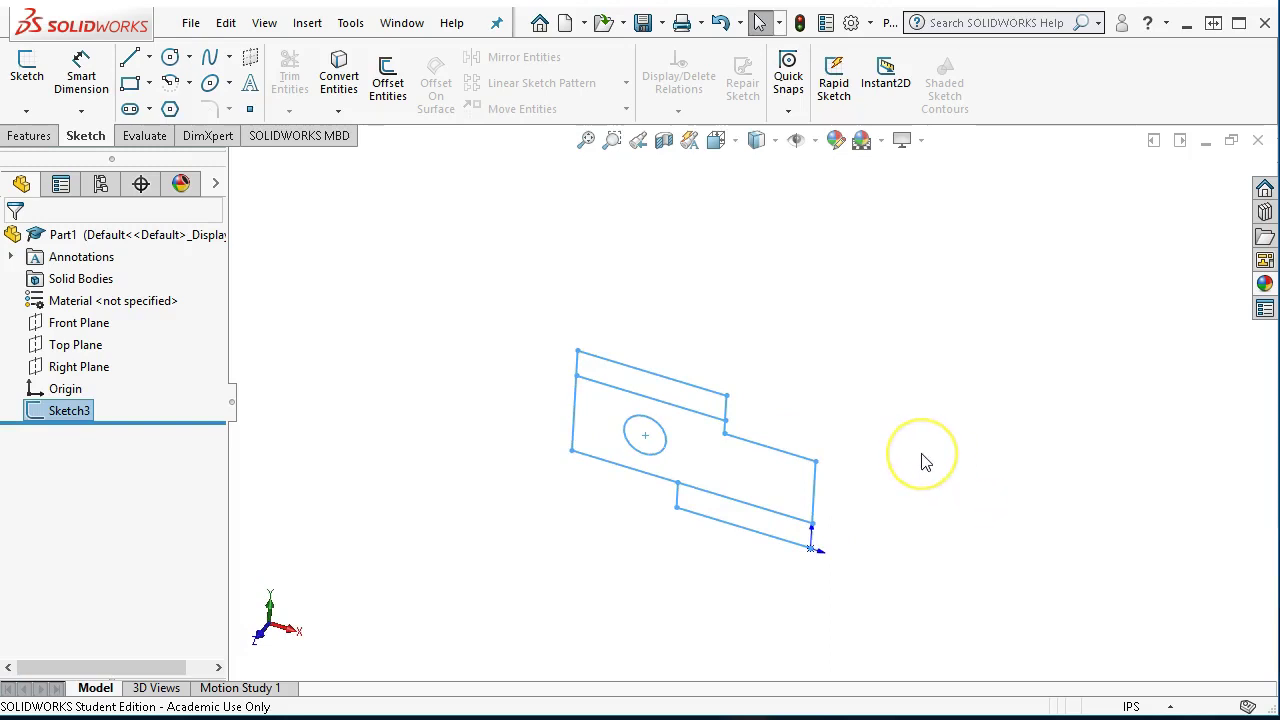
pyautogui.moveTo(857, 443)
pyautogui.mouseDown()
pyautogui.moveTo(803, 343)
pyautogui.moveTo(825, 445)
pyautogui.mouseUp()
pyautogui.hotkey('ctrl', '1')
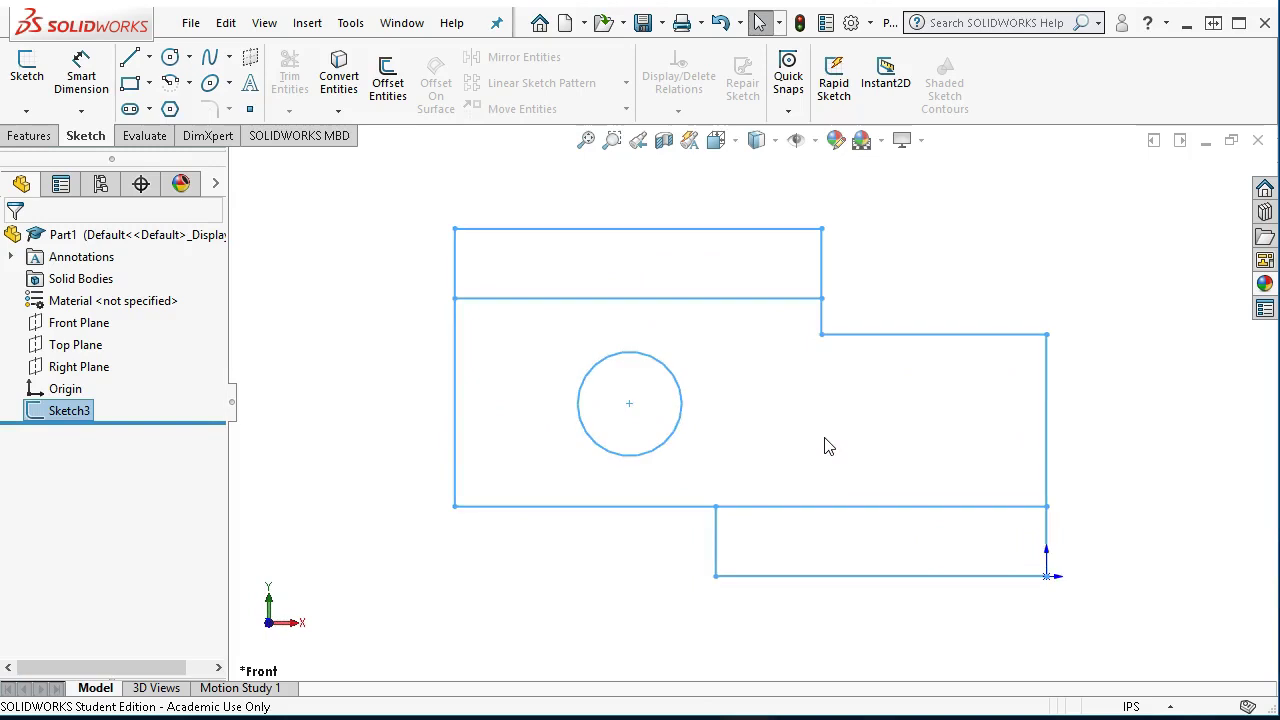
pyautogui.moveTo(826, 446)
pyautogui.mouseDown()
pyautogui.moveTo(854, 466)
pyautogui.moveTo(780, 457)
pyautogui.moveTo(760, 486)
pyautogui.mouseUp()
pyautogui.hotkey('ctrl', '2')
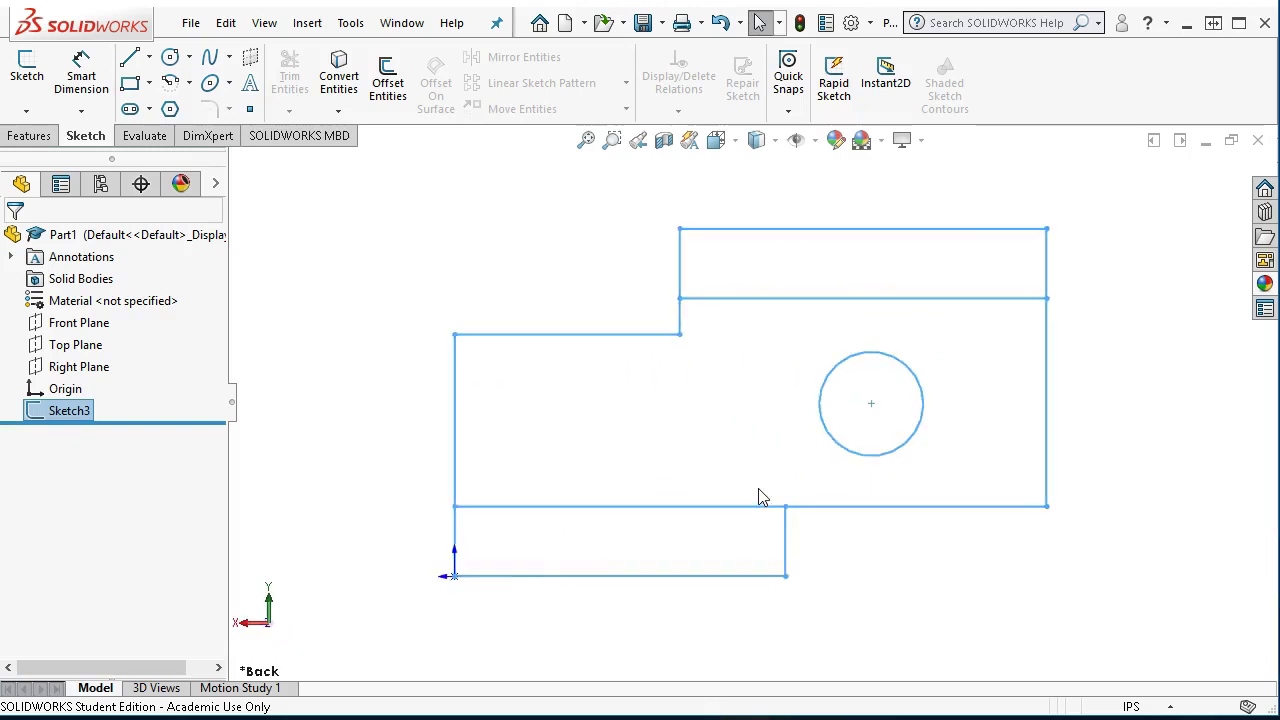
pyautogui.hotkey('ctrl', '3')
pyautogui.click(785, 518)
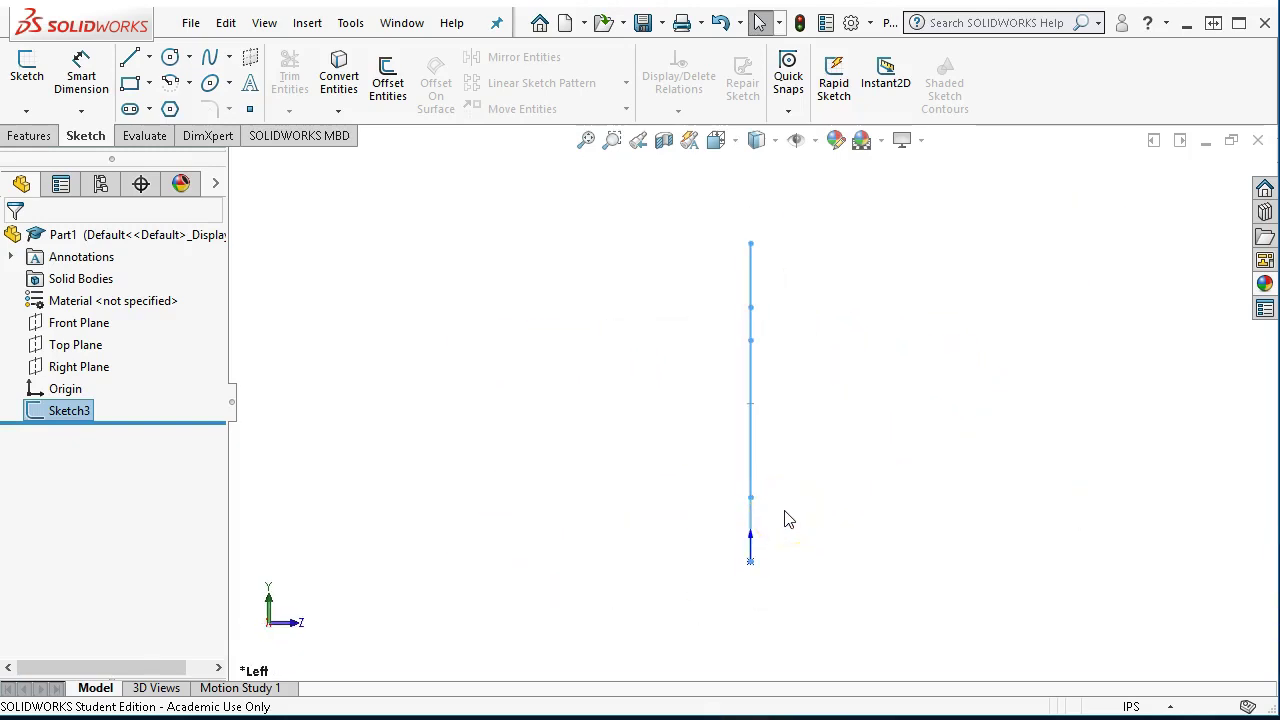
pyautogui.moveTo(411, 611)
pyautogui.mouseDown()
pyautogui.moveTo(486, 574)
pyautogui.moveTo(528, 601)
pyautogui.mouseUp()
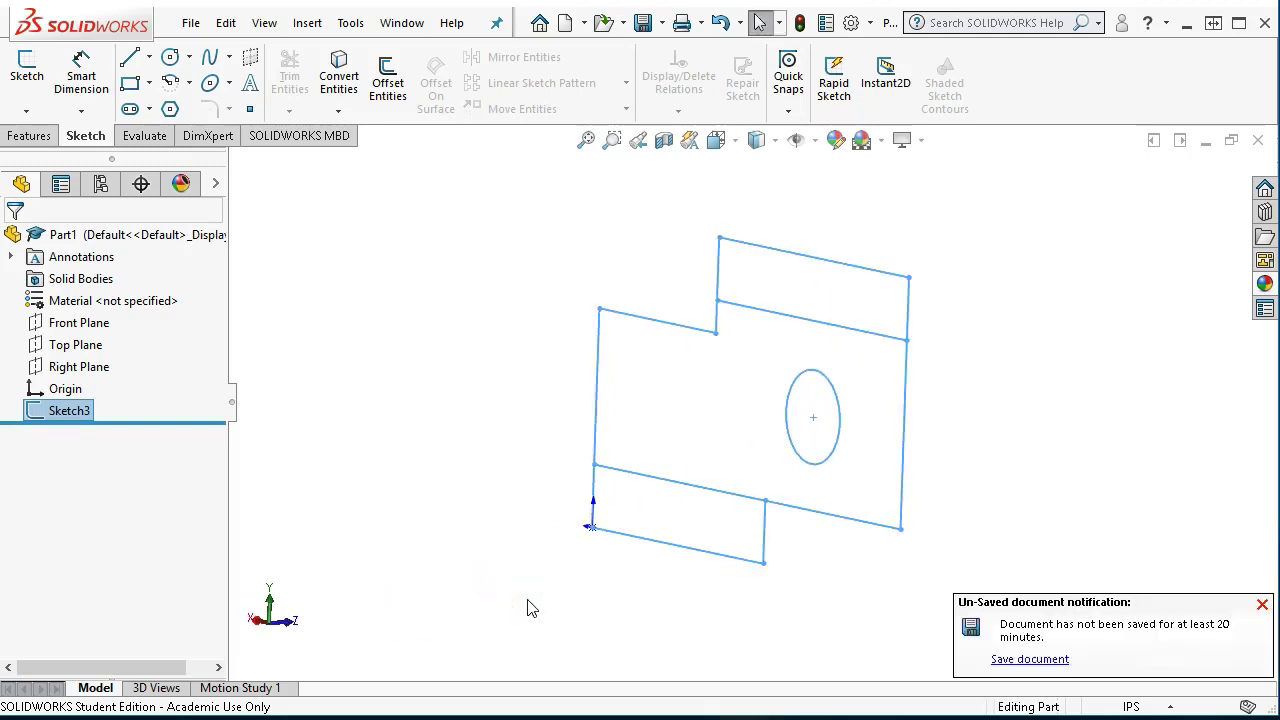
# - Orient the model to the right view and start a new sketch on the Right Plane
pyautogui.hotkey('ctrl', '4')
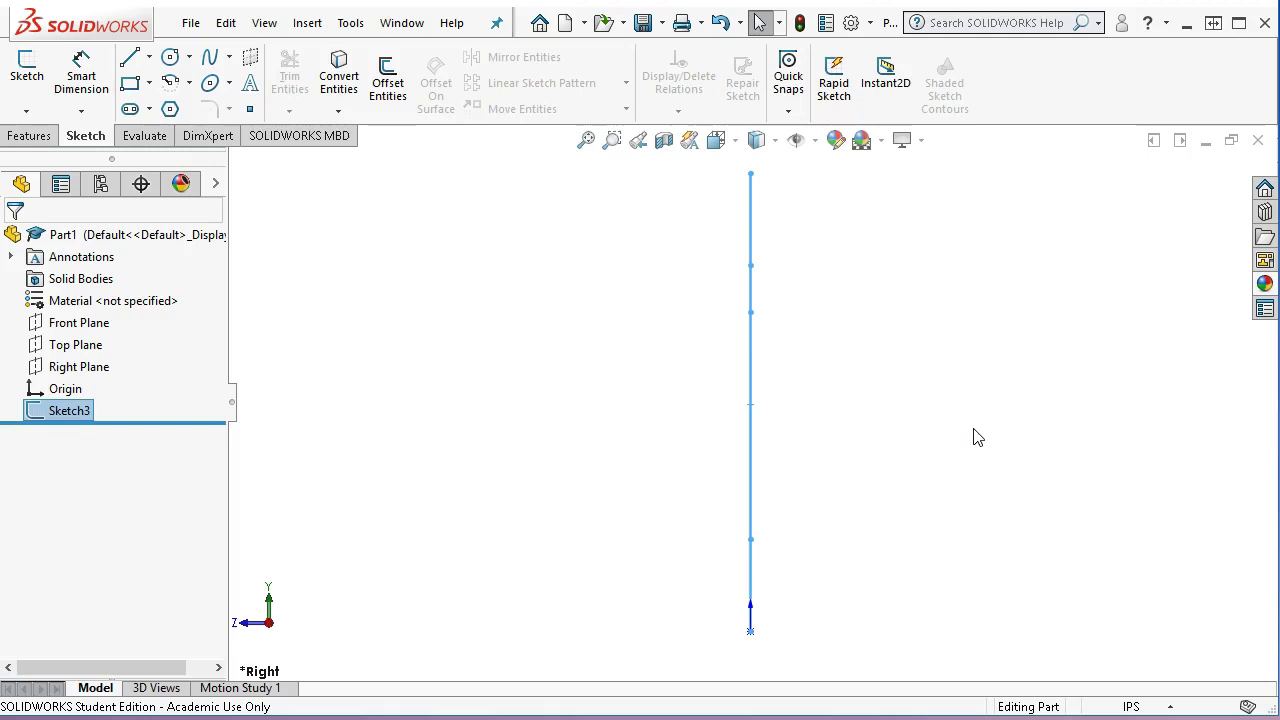
pyautogui.click(908, 408)
pyautogui.click(92, 370)
pyautogui.click(109, 337)
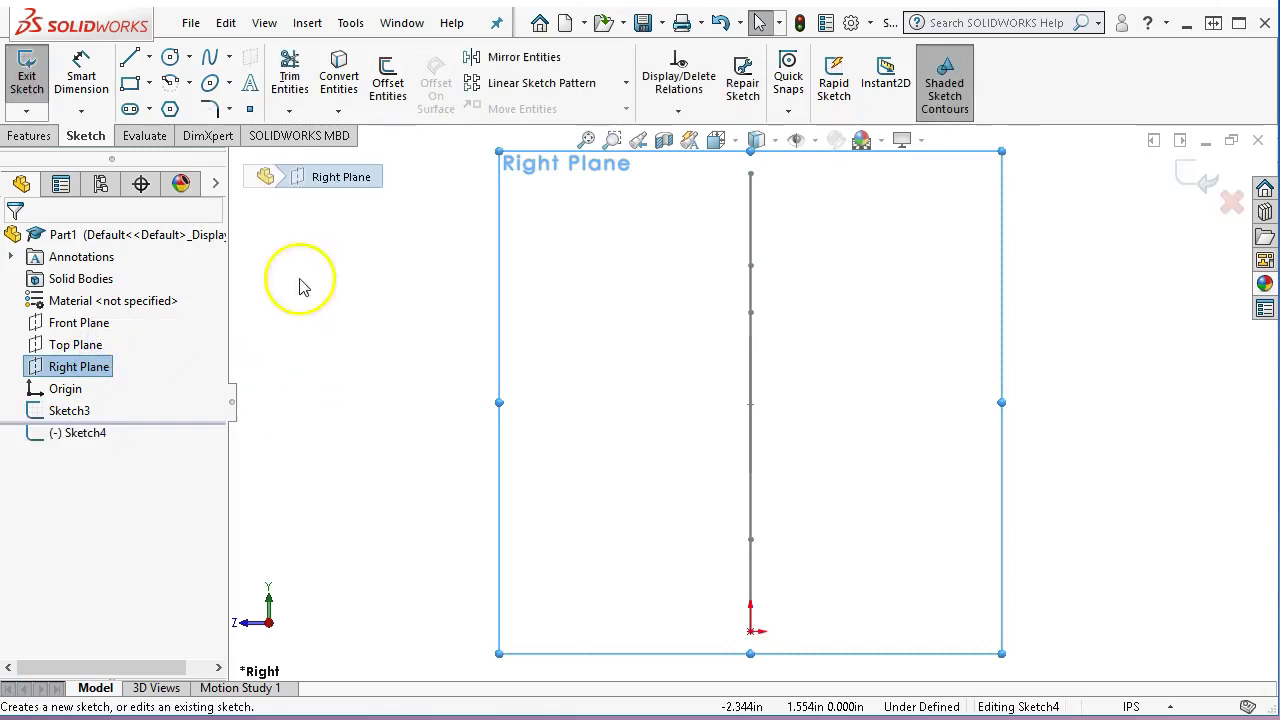
# - Sketch a vertical line from the origin to the front profile's 0.5 in corner point, continued by a horizontal line about 0.65 in long behind it
pyautogui.click(129, 57)
pyautogui.moveTo(908, 571)
pyautogui.mouseDown()
pyautogui.moveTo(937, 586)
pyautogui.moveTo(929, 560)
pyautogui.moveTo(960, 574)
pyautogui.mouseUp()
pyautogui.click(986, 637)
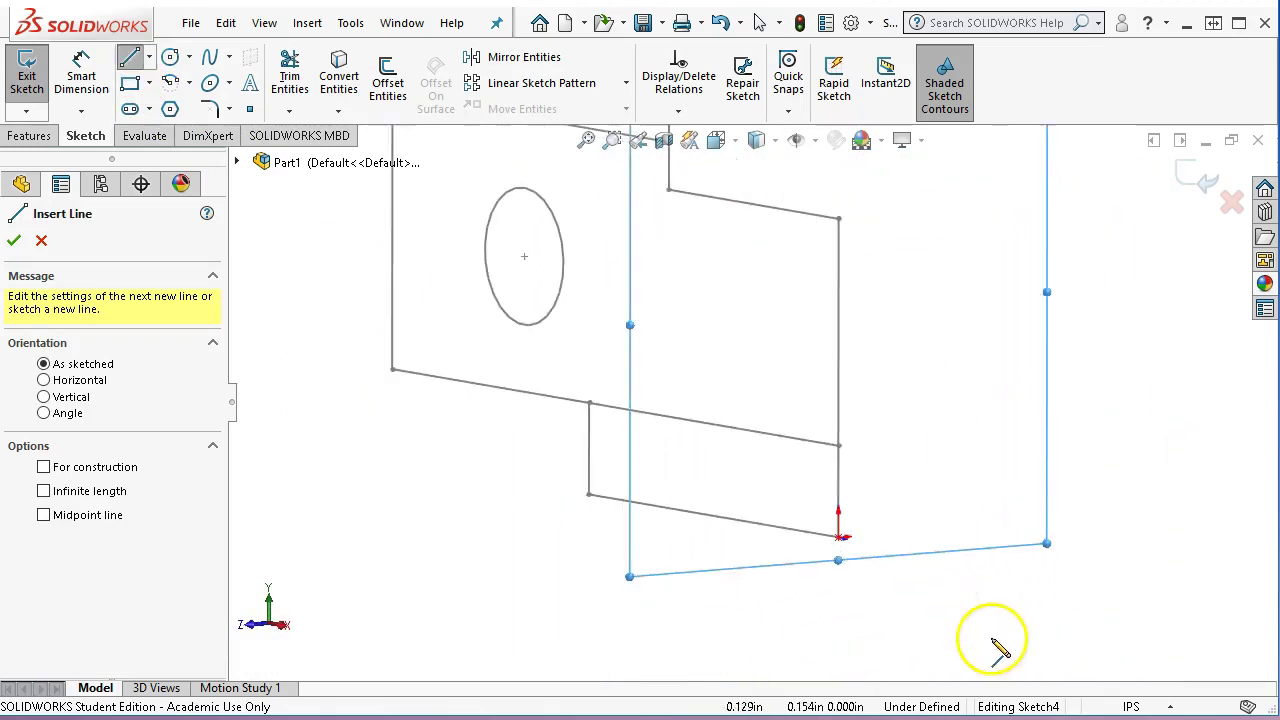
pyautogui.scroll(-2, 845, 432)
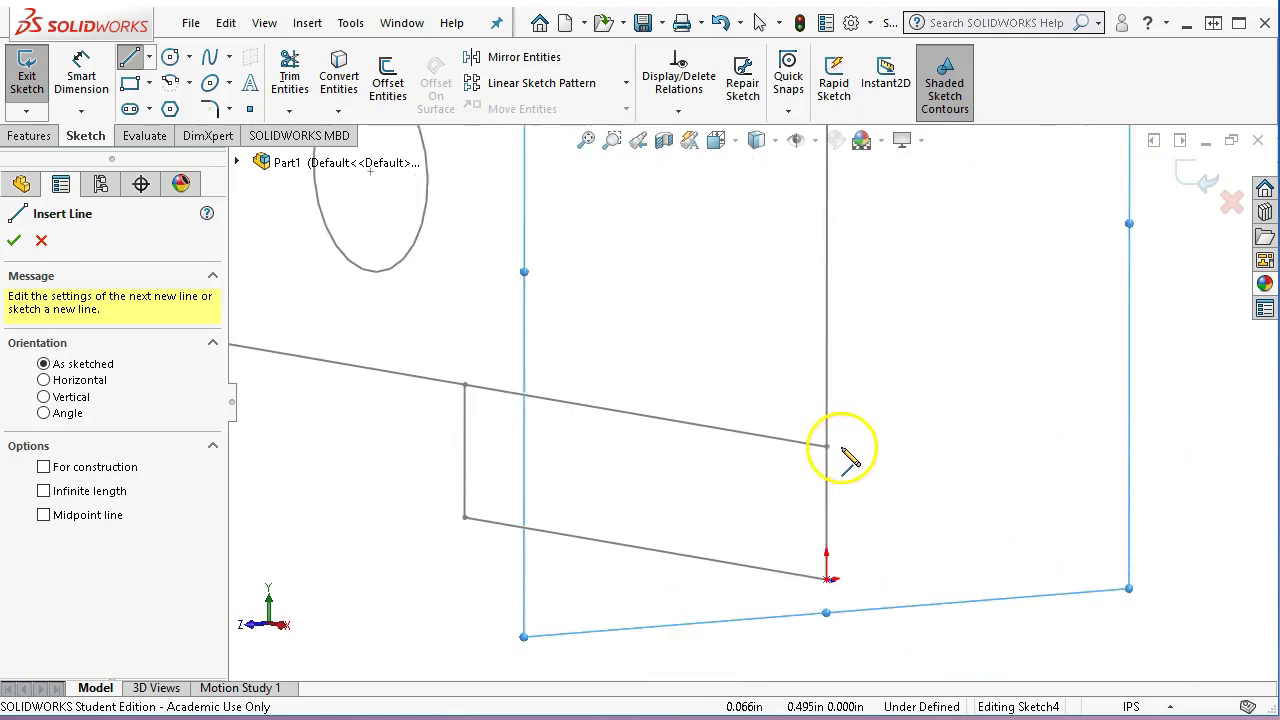
pyautogui.click(827, 580)
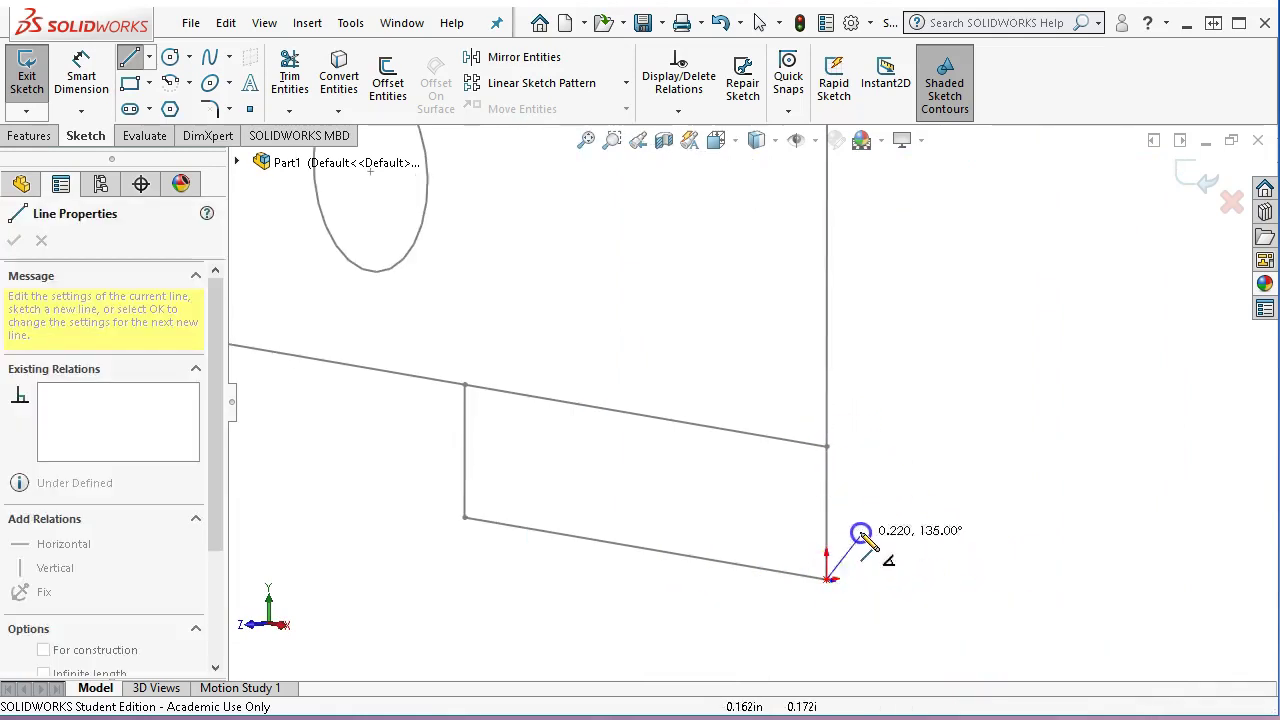
pyautogui.click(829, 447)
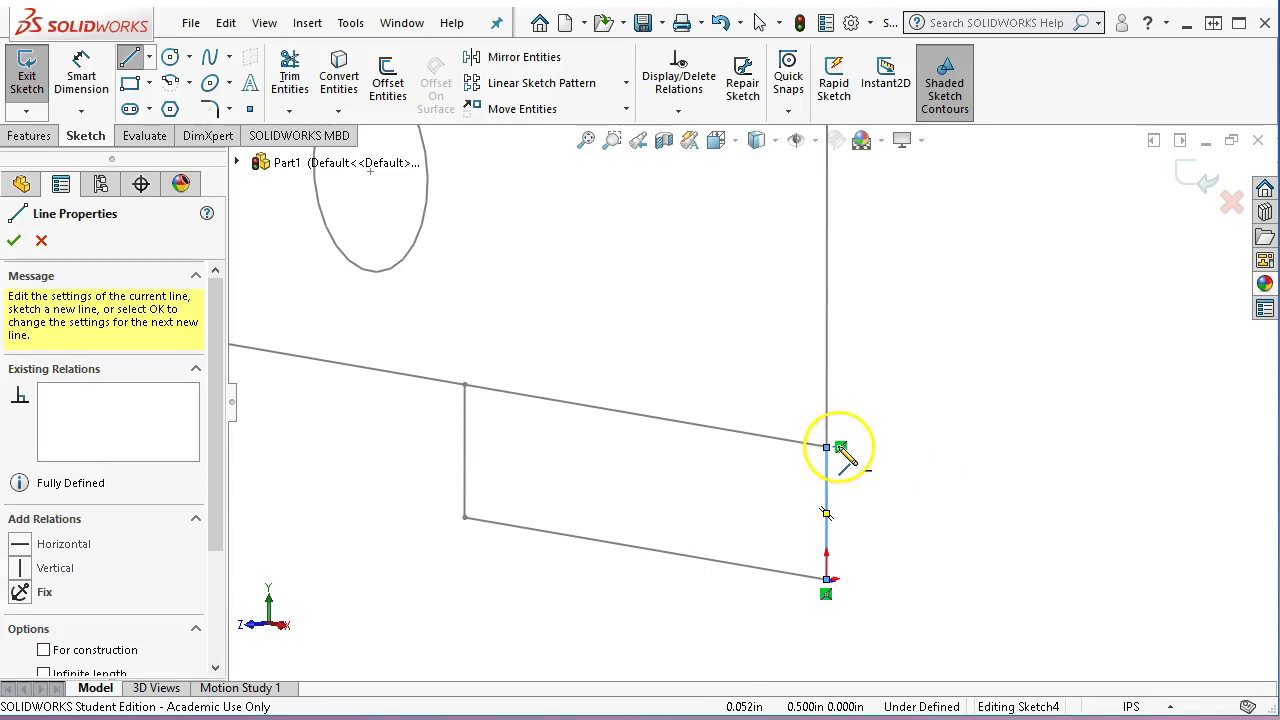
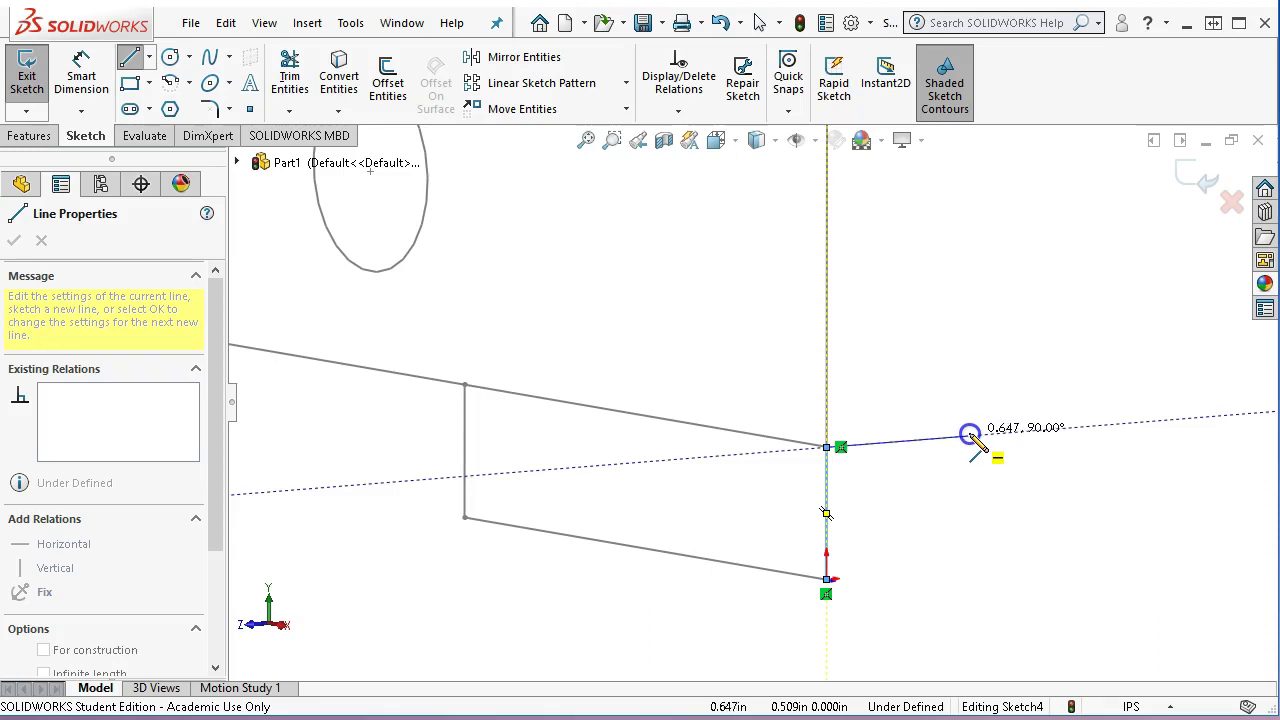
pyautogui.click(969, 436)
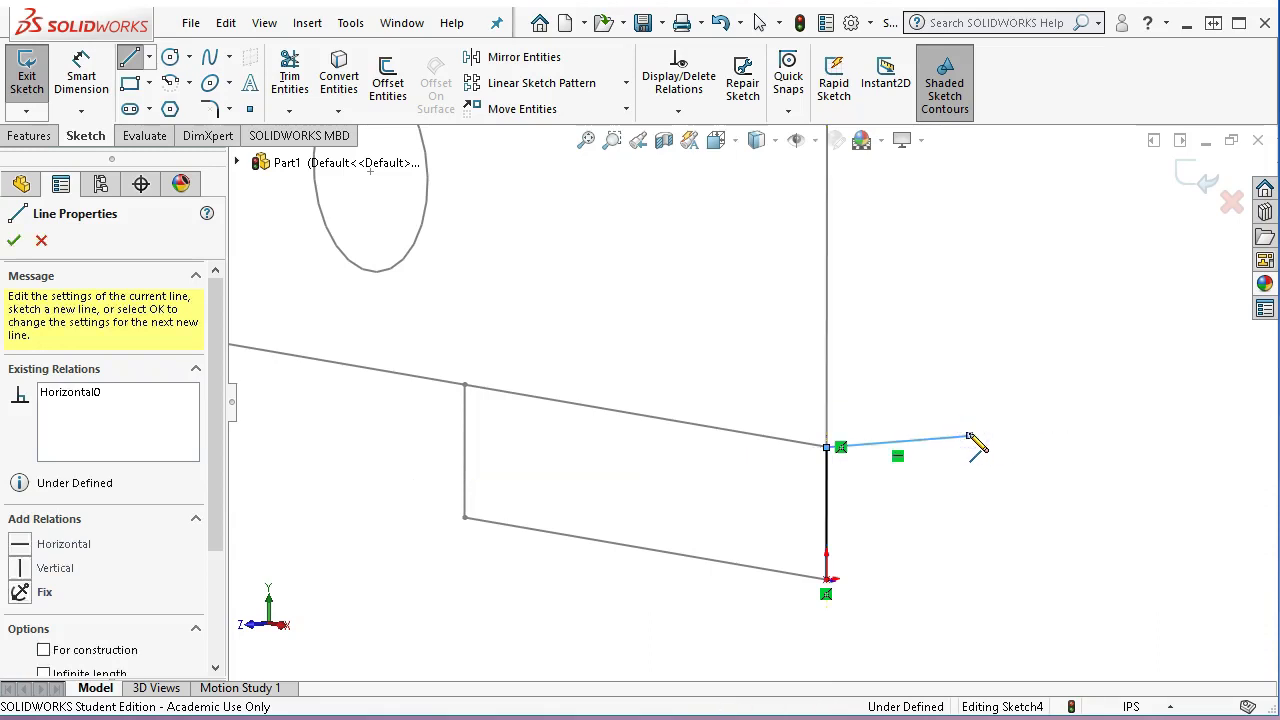
# - Continue the side profile with a vertical line about 1.28 in long, a horizontal step, another vertical line and a short horizontal top edge
pyautogui.press('z')
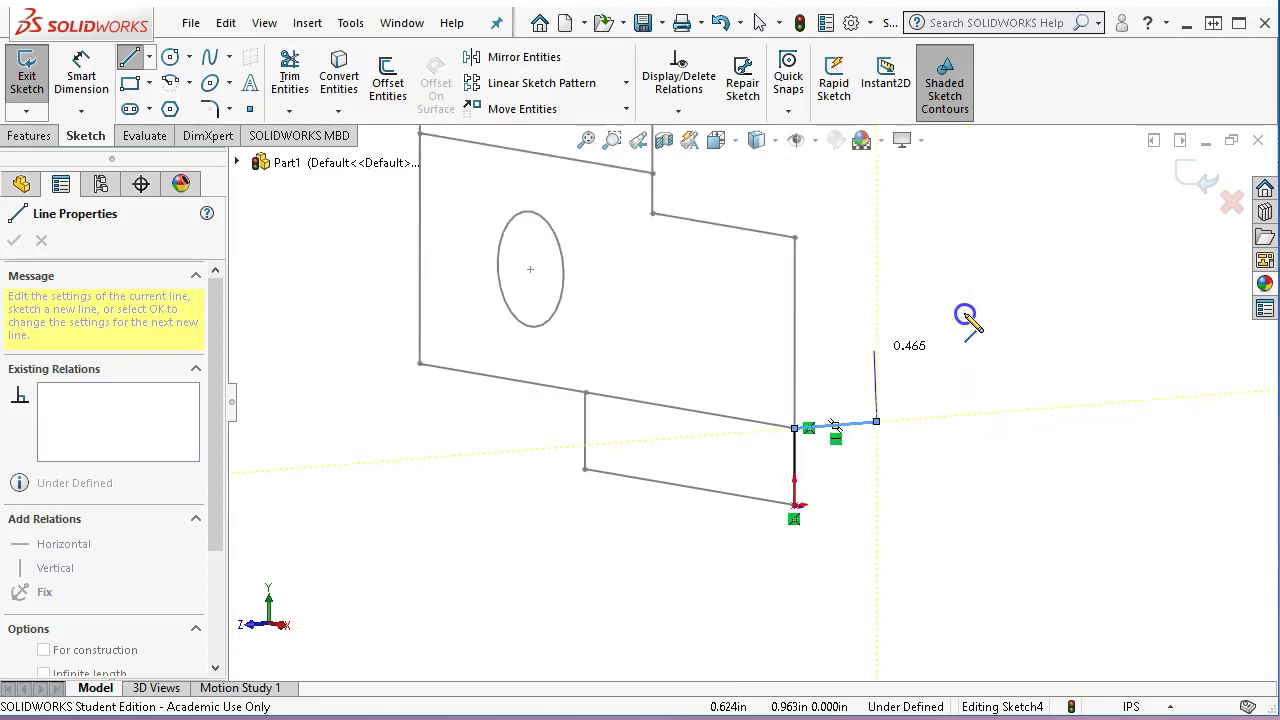
pyautogui.press('z')
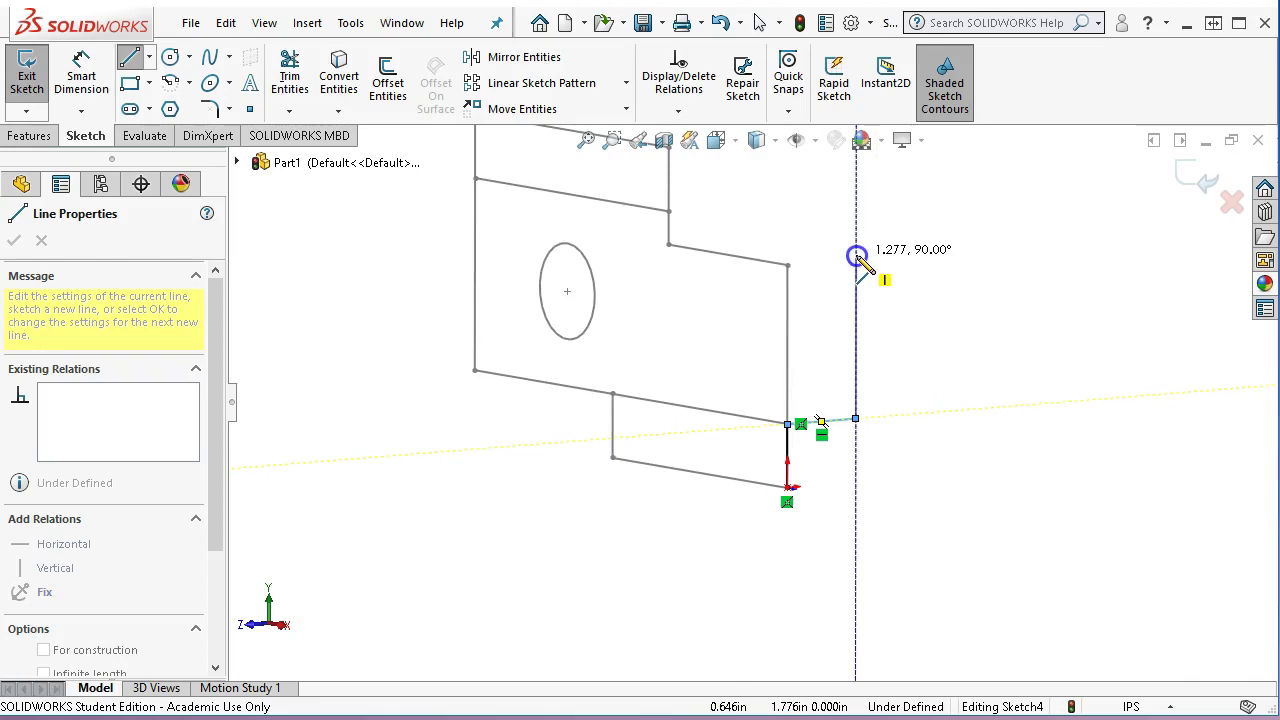
pyautogui.click(856, 256)
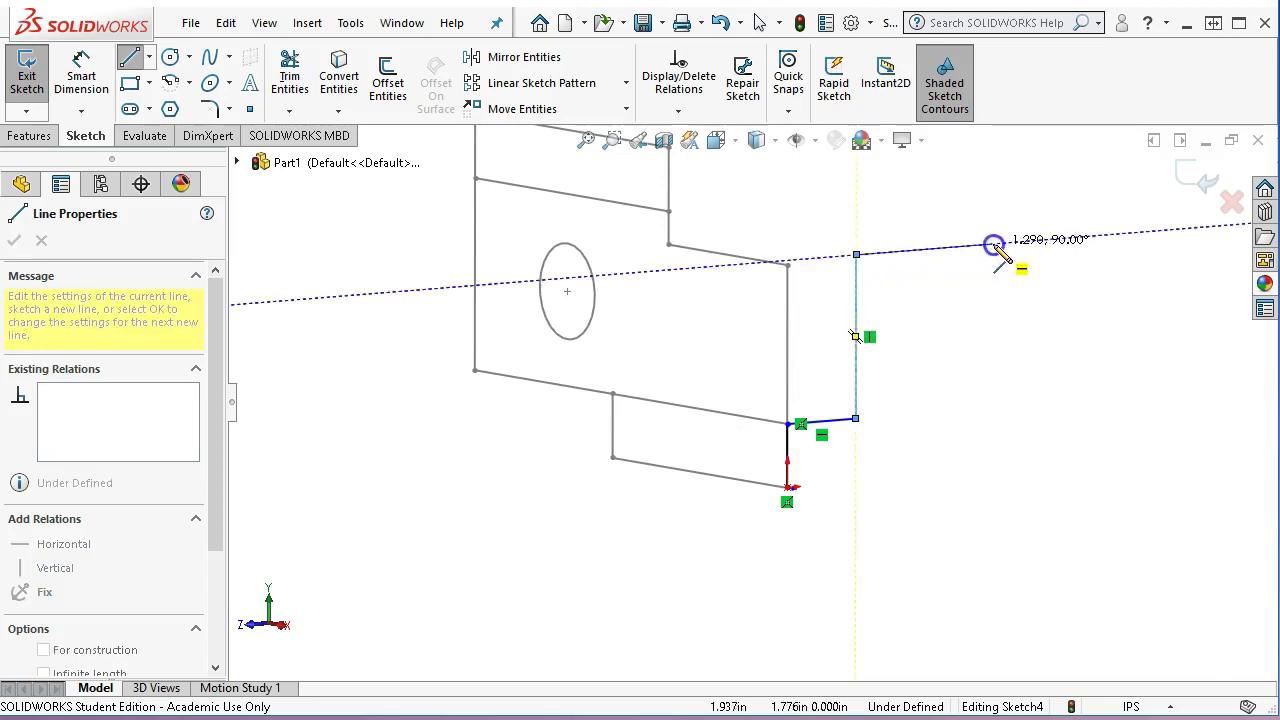
pyautogui.click(933, 246)
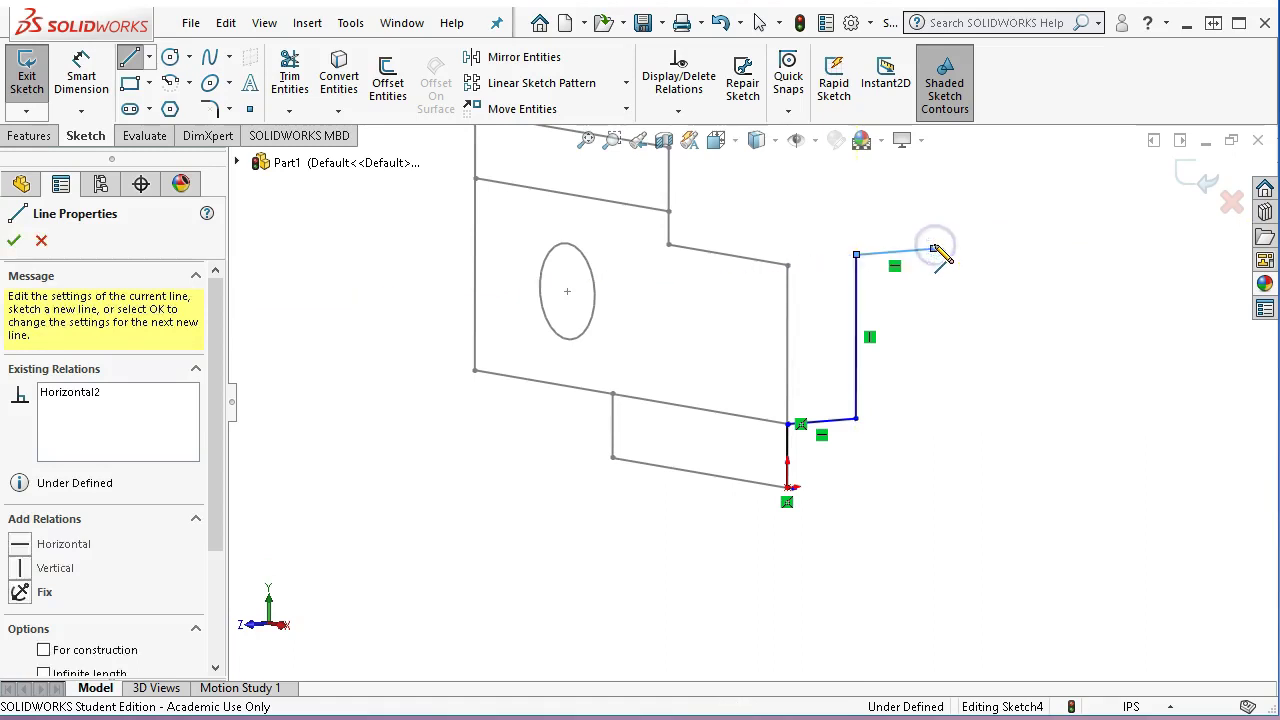
pyautogui.press('z')
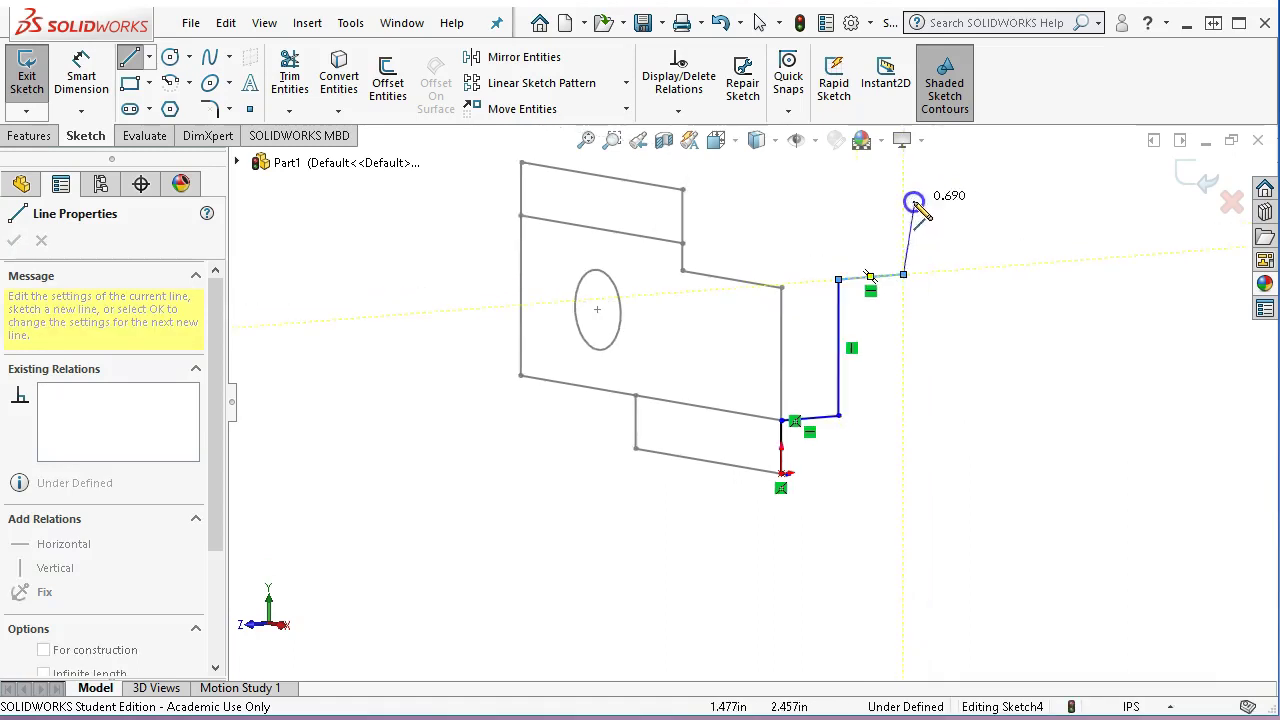
pyautogui.click(903, 195)
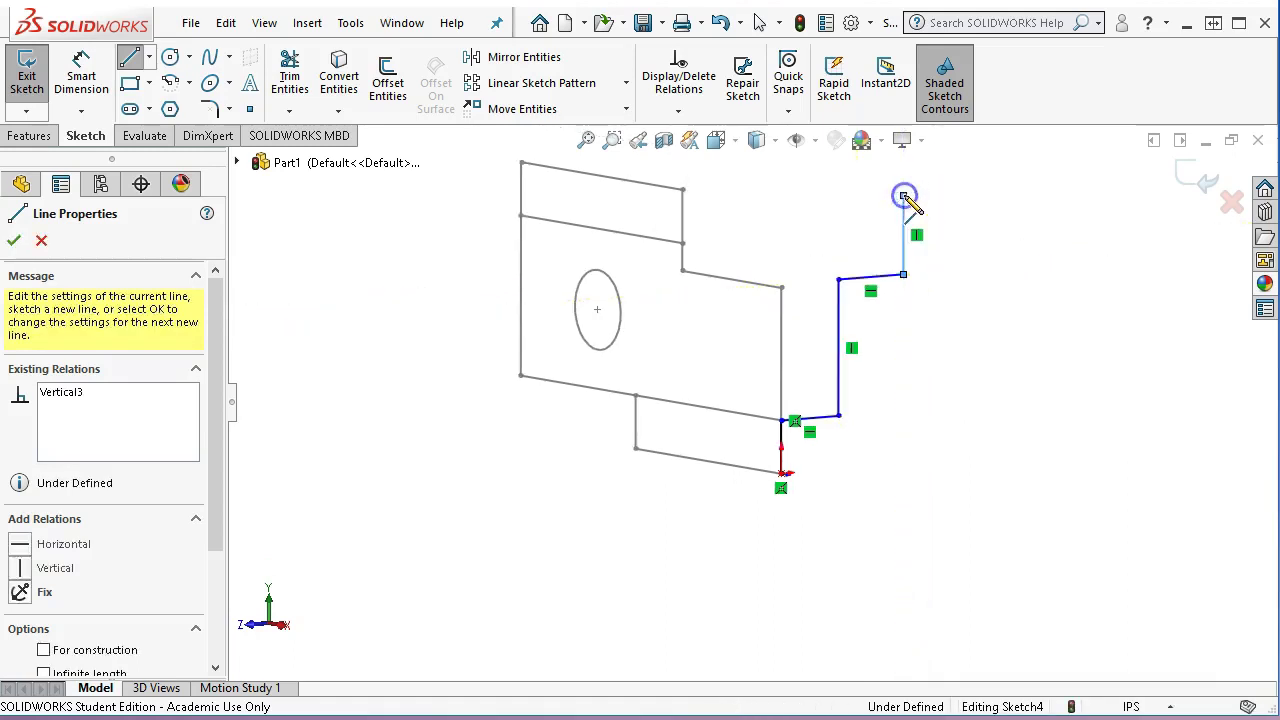
pyautogui.click(957, 192)
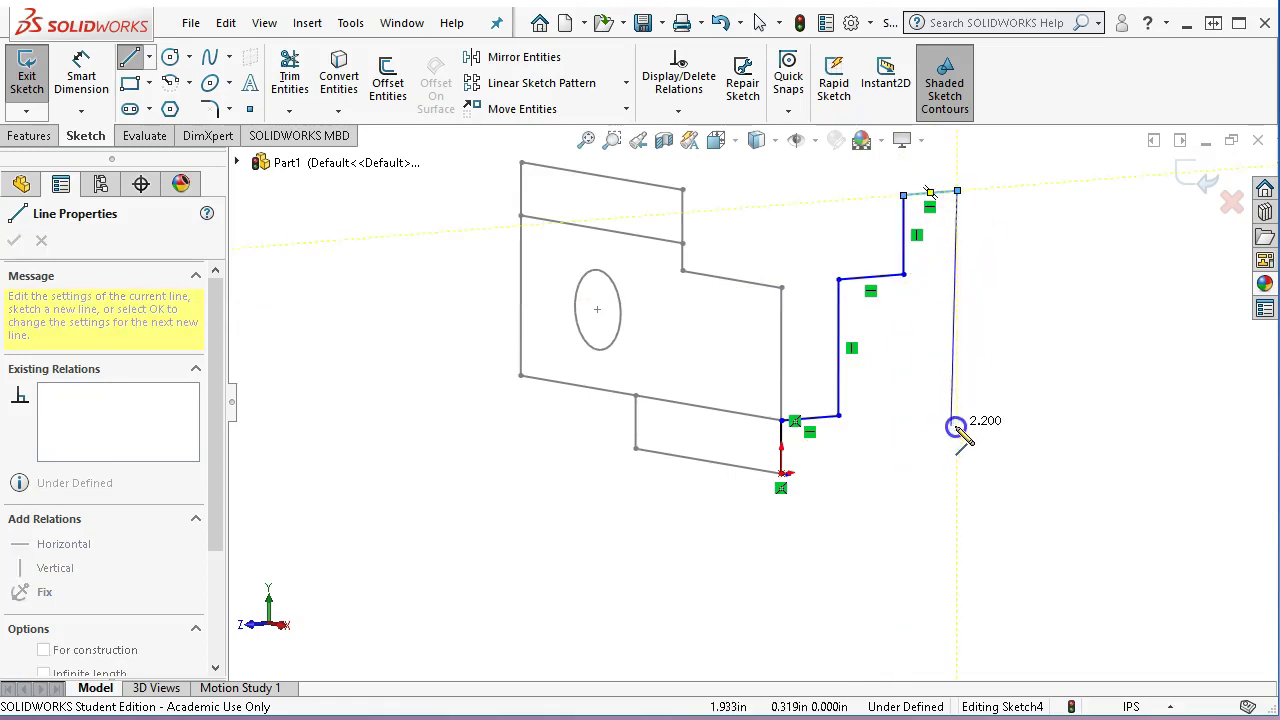
# - Close the side profile with a rear vertical edge about 2.2 in long, a horizontal step about 0.6 in inward, a short vertical line and a bottom edge to the origin
pyautogui.doubleClick(955, 426)
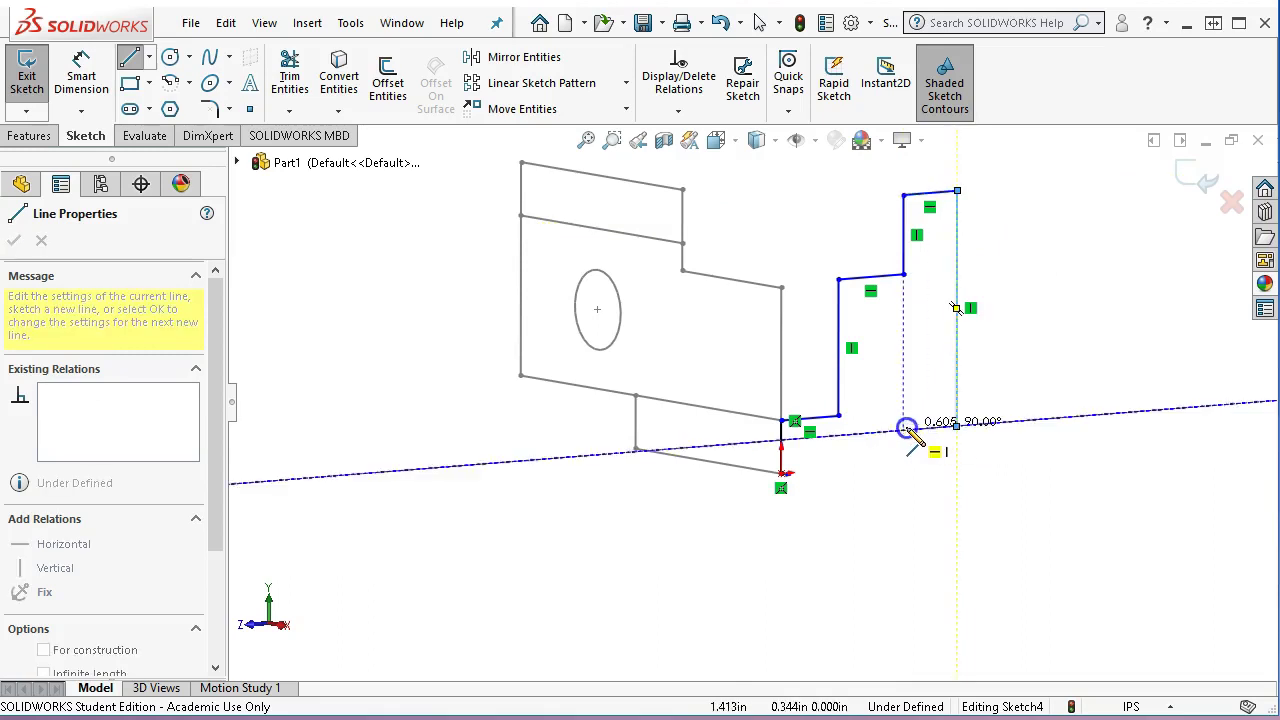
pyautogui.click(904, 438)
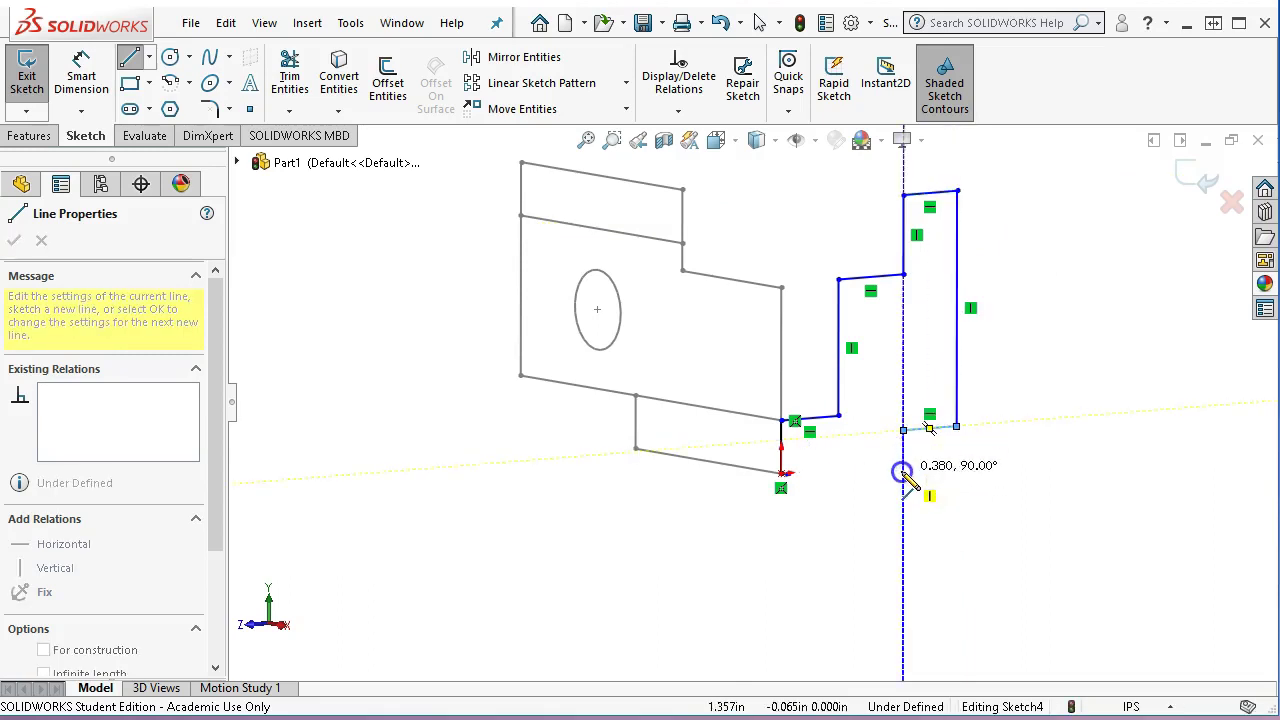
pyautogui.doubleClick(902, 462)
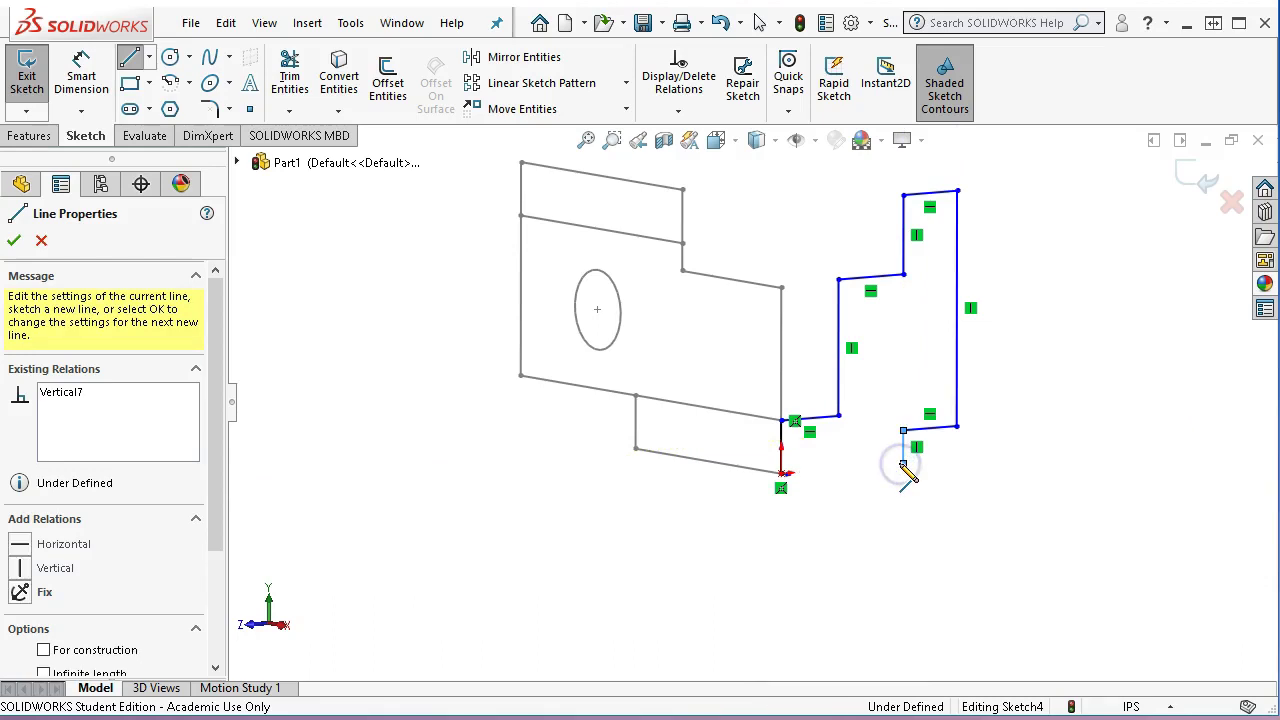
pyautogui.click(903, 462)
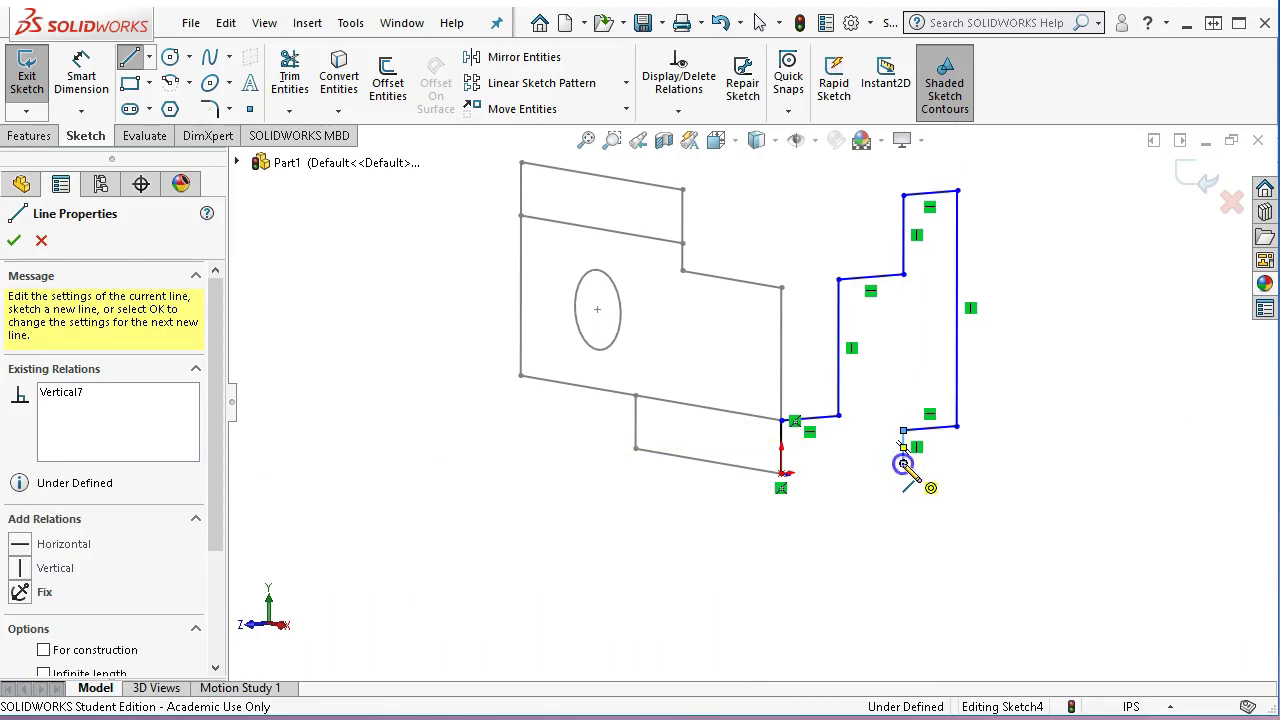
pyautogui.click(783, 470)
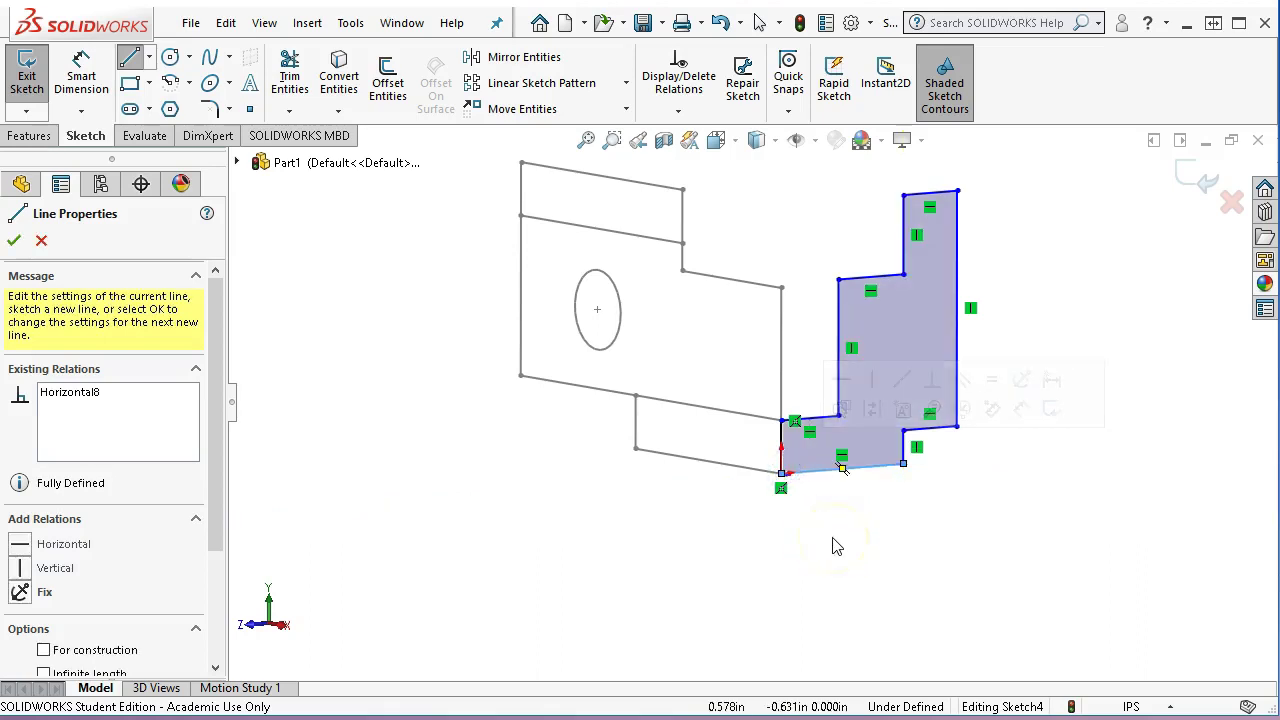
# - Sketch a horizontal line across the side profile's narrow upper section, between its two vertical edges, and finish the line command
pyautogui.scroll(-2, 871, 200)
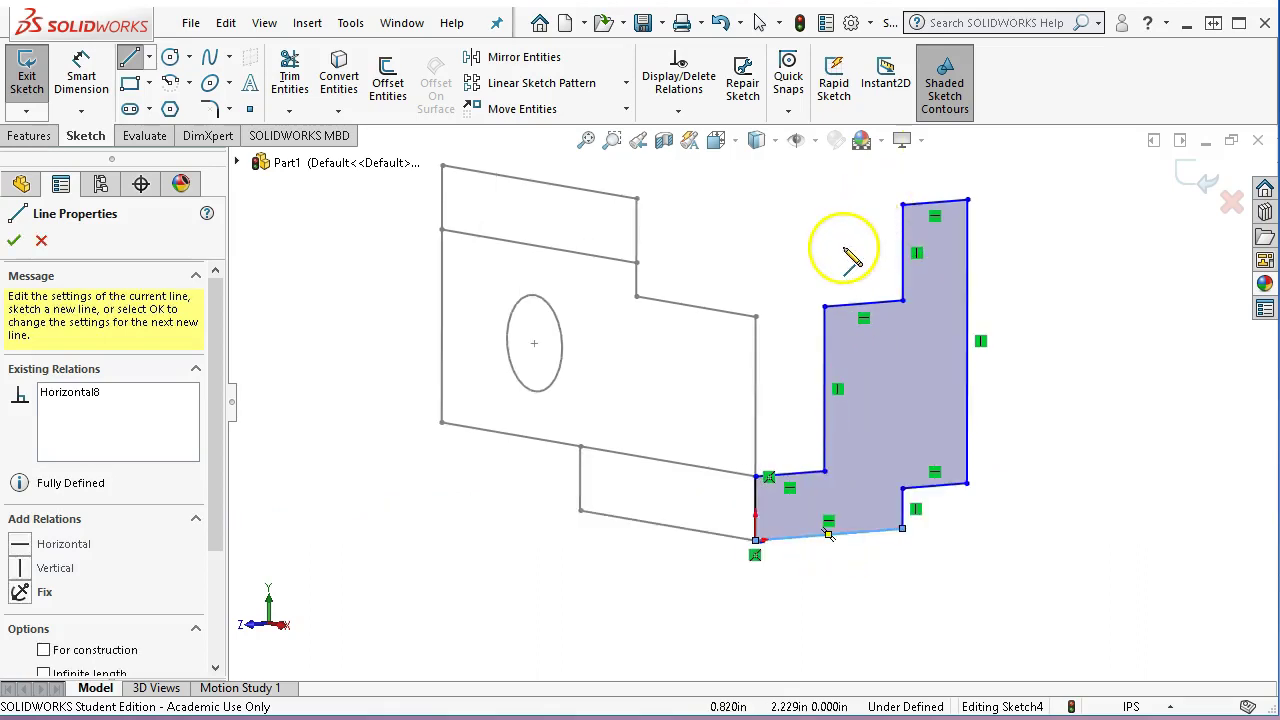
pyautogui.scroll(-1, 848, 255)
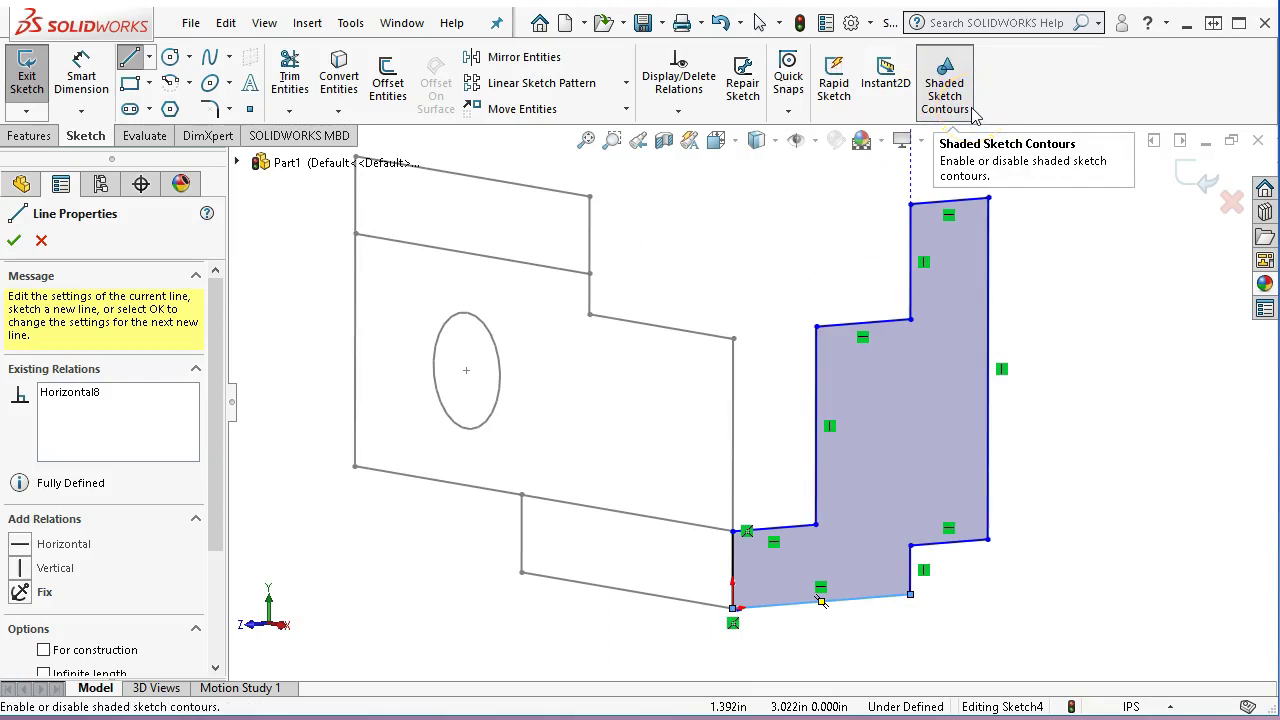
pyautogui.click(910, 285)
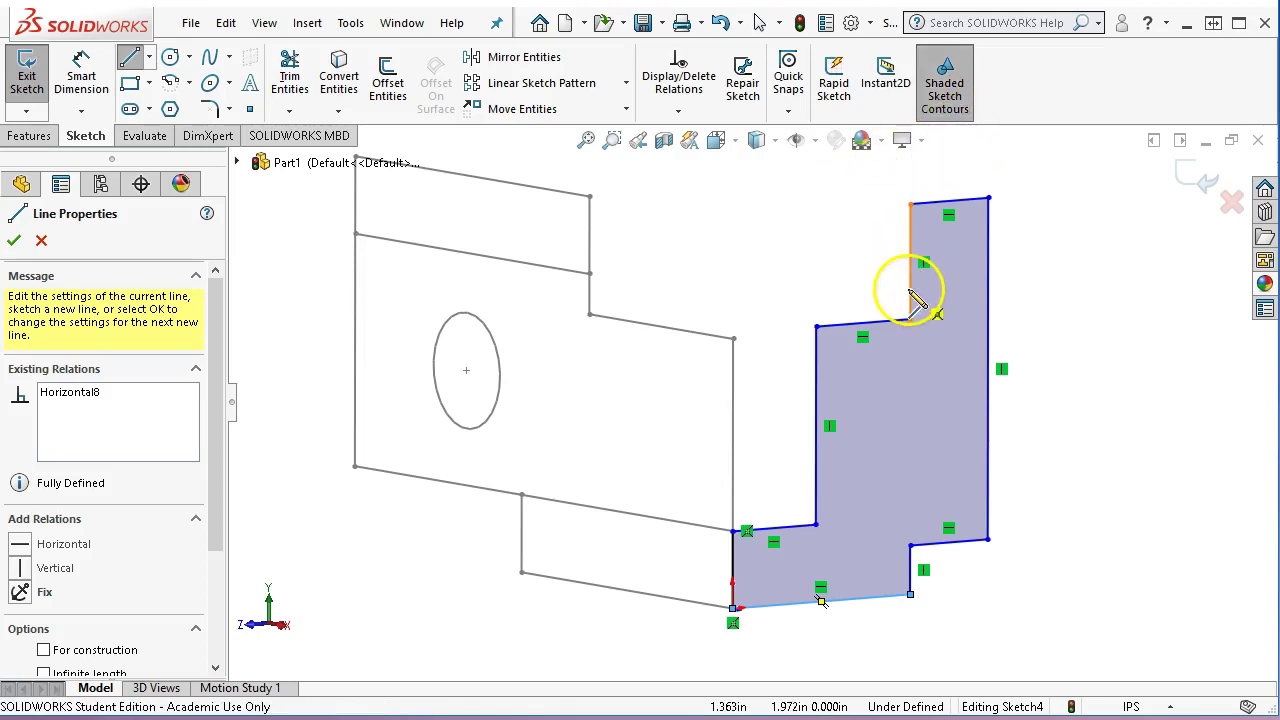
pyautogui.click(988, 279)
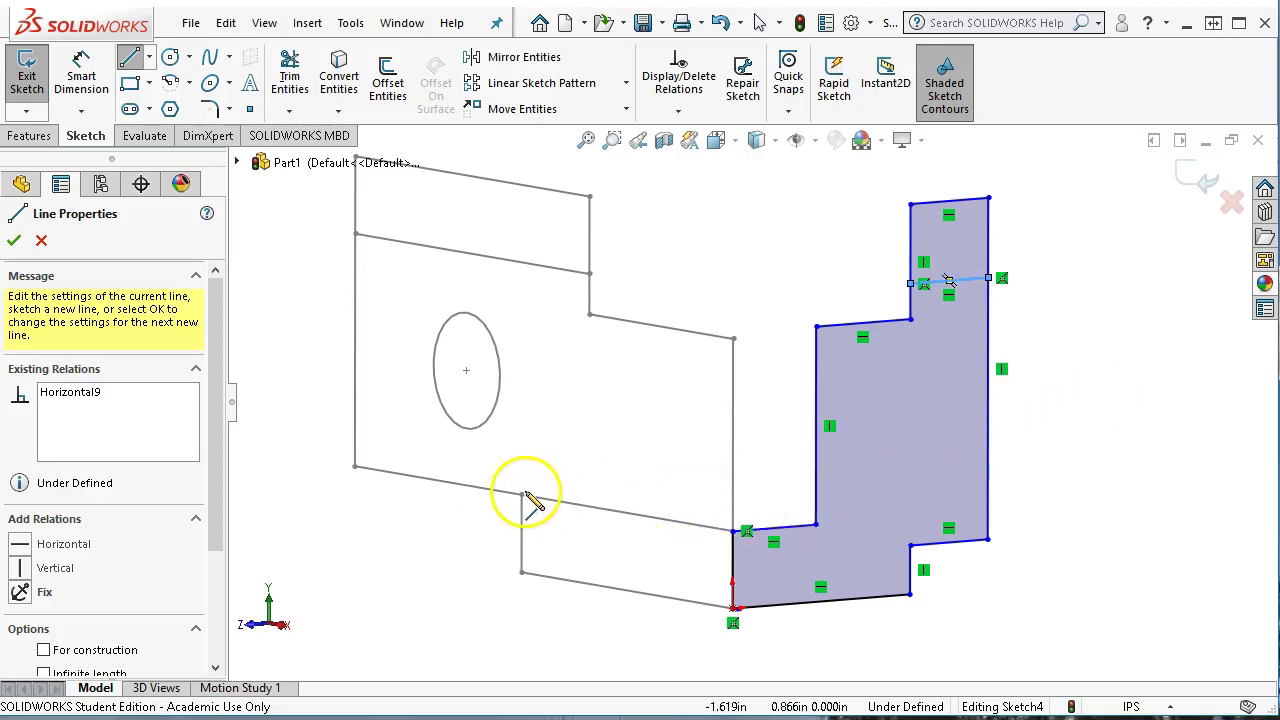
pyautogui.rightClick(1043, 431)
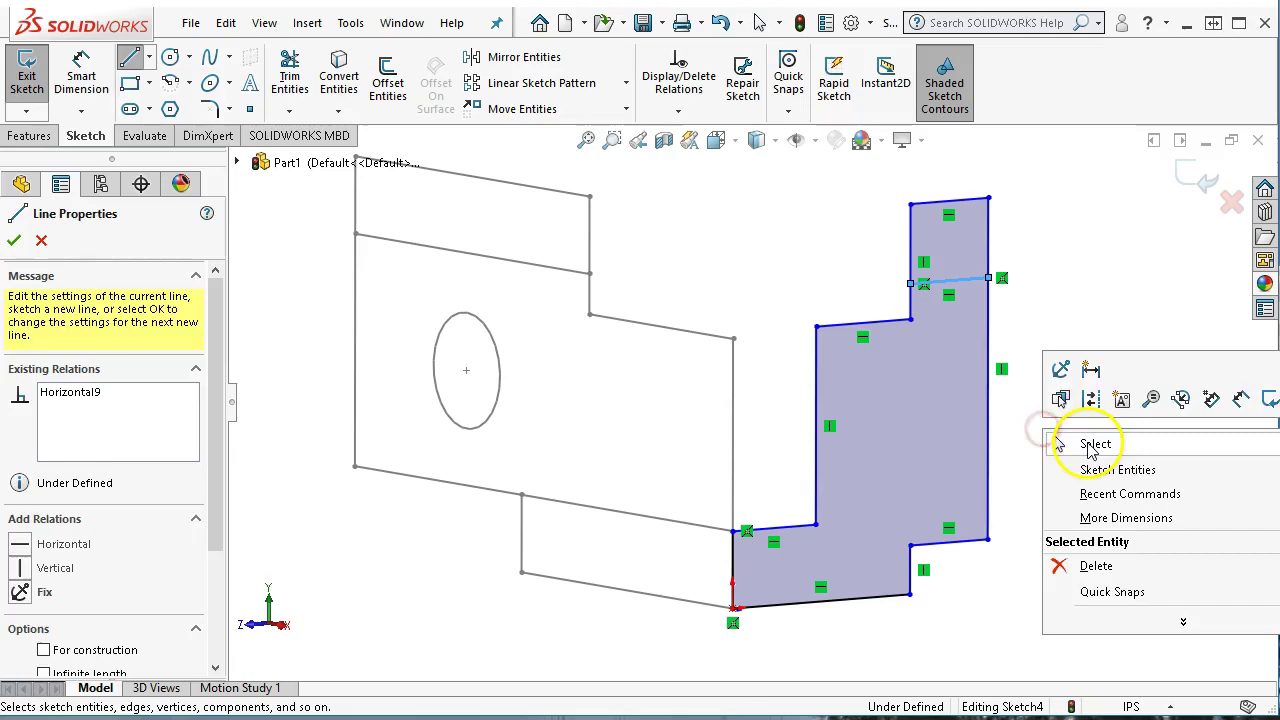
# - Finish the line command and move the side profile's lower inner corner to about 0.82 in from the front edge and 0.41 in high
pyautogui.click(1086, 444)
pyautogui.click(734, 531)
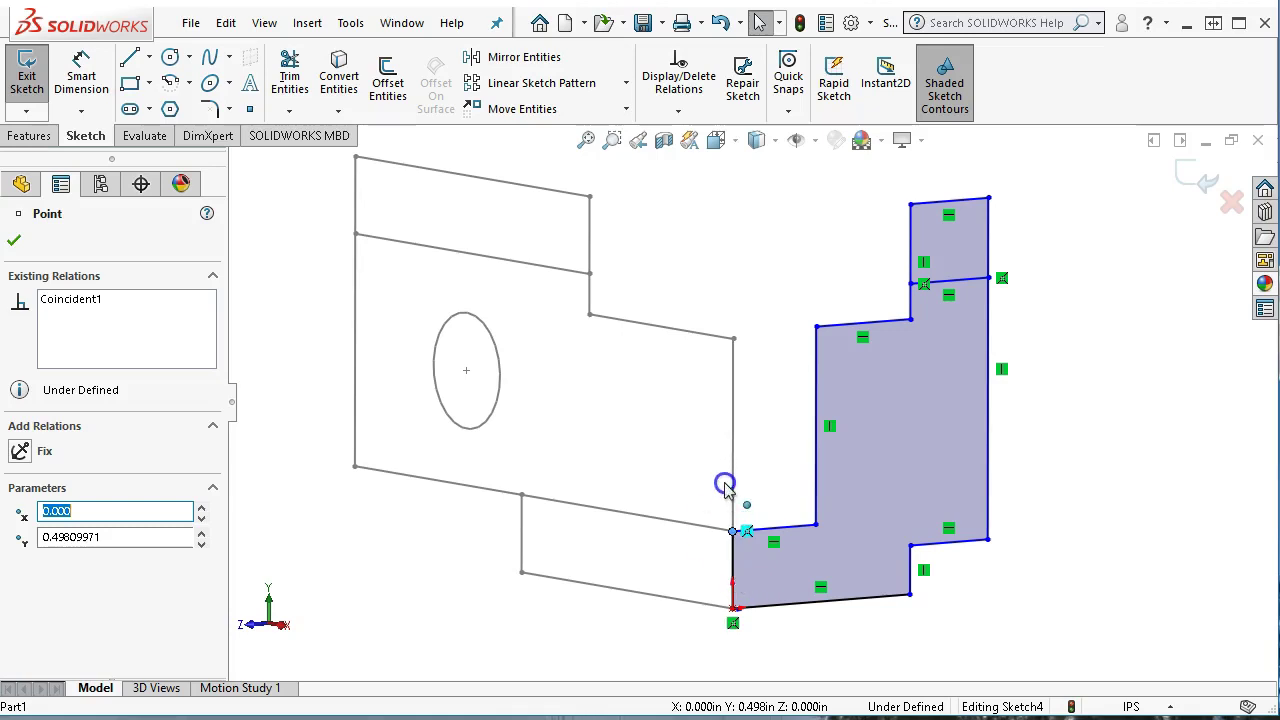
pyautogui.click(800, 460)
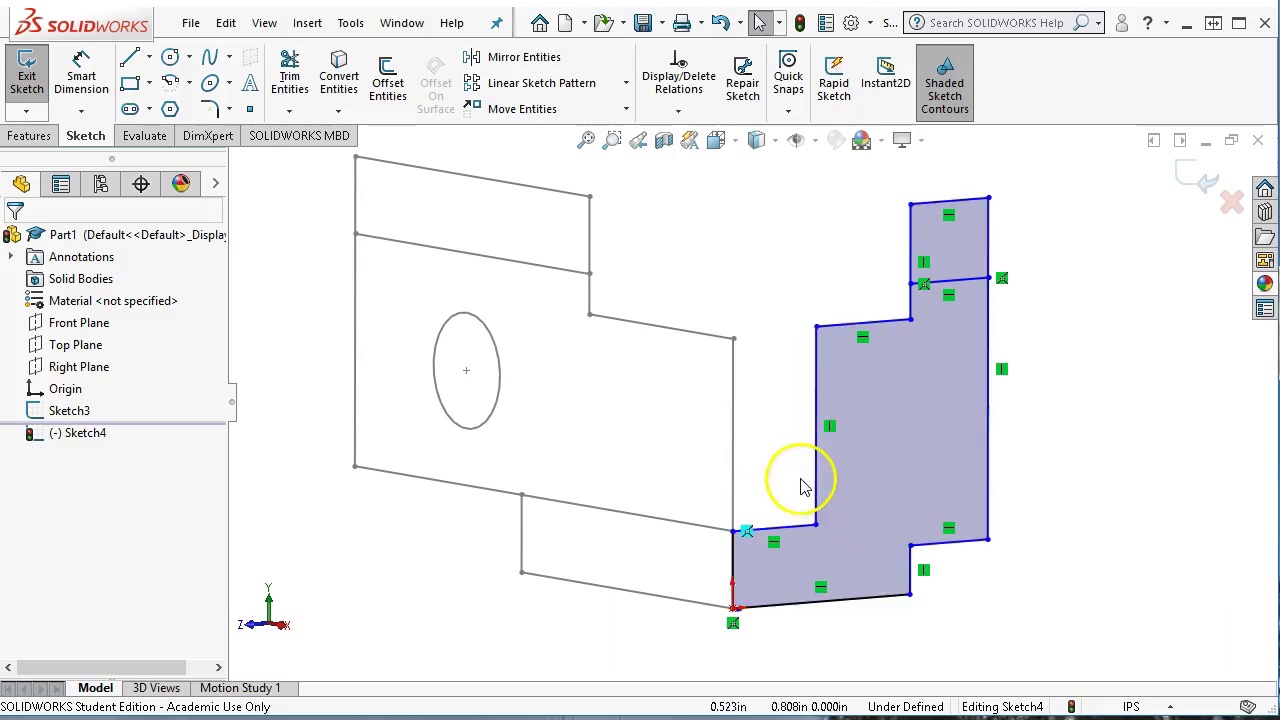
pyautogui.click(818, 526)
pyautogui.moveTo(825, 532)
pyautogui.mouseDown()
pyautogui.moveTo(846, 526)
pyautogui.moveTo(820, 499)
pyautogui.moveTo(840, 542)
pyautogui.mouseUp()
pyautogui.click(748, 487)
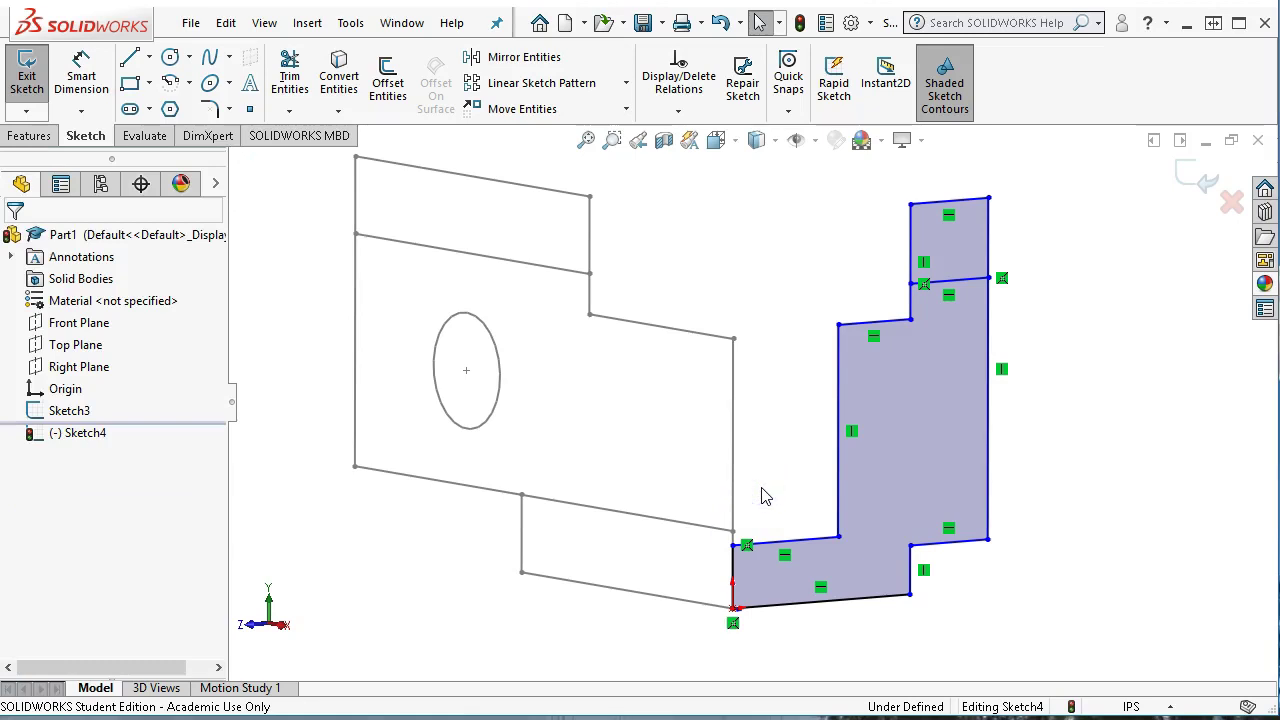
# - Try to relate the side profile's upper front corner point to the front profile's 0.5 in corner point by selecting both
pyautogui.click(735, 548)
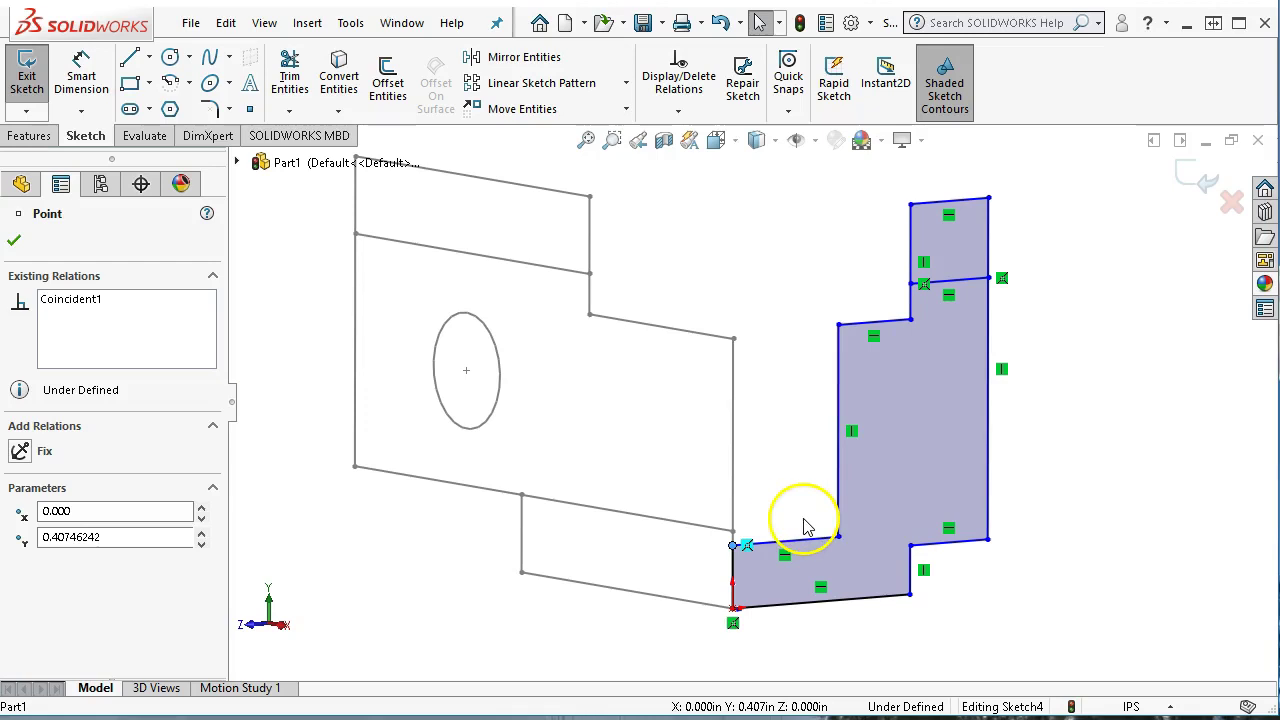
pyautogui.click(735, 547)
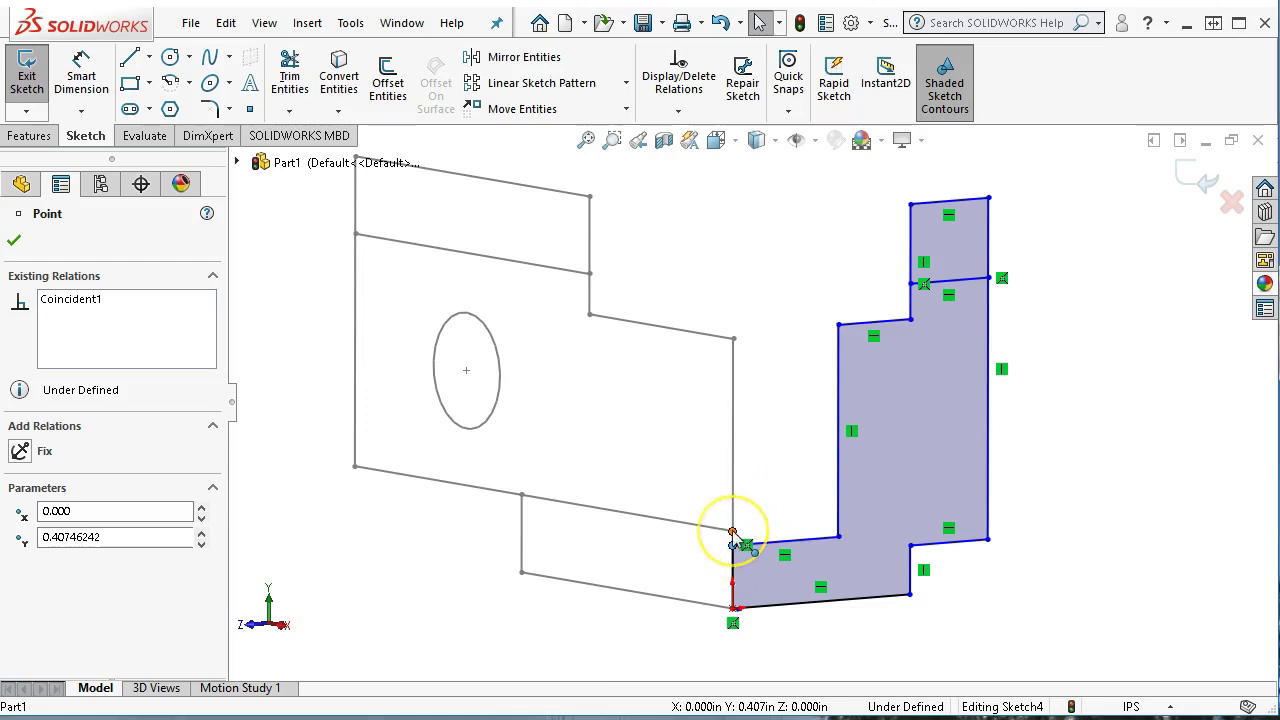
pyautogui.click(733, 532)
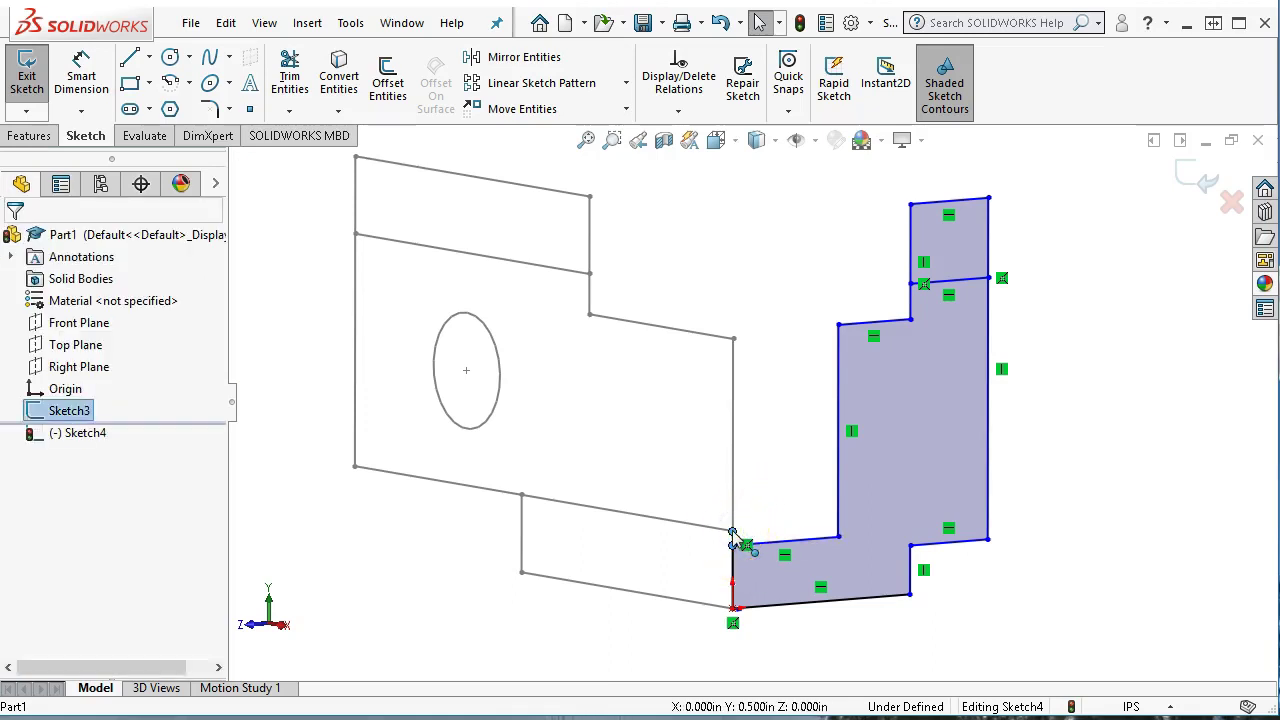
pyautogui.click(762, 478)
pyautogui.click(733, 546)
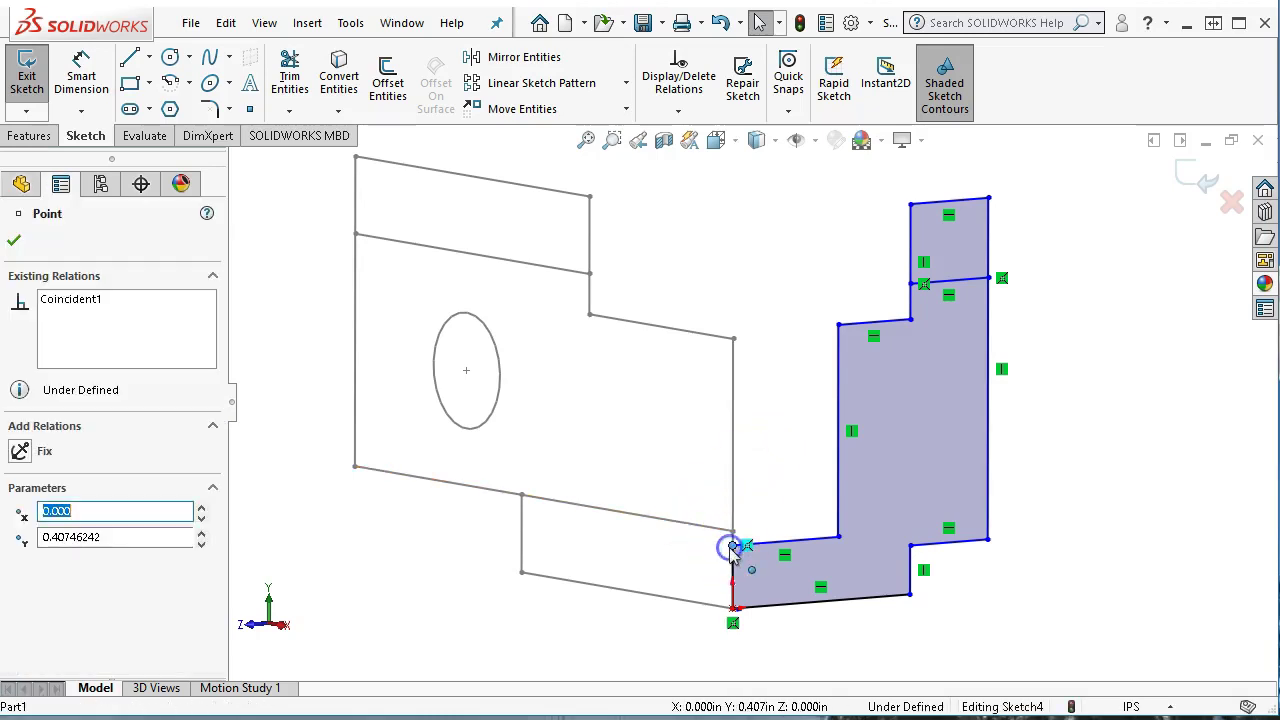
pyautogui.click(734, 530)
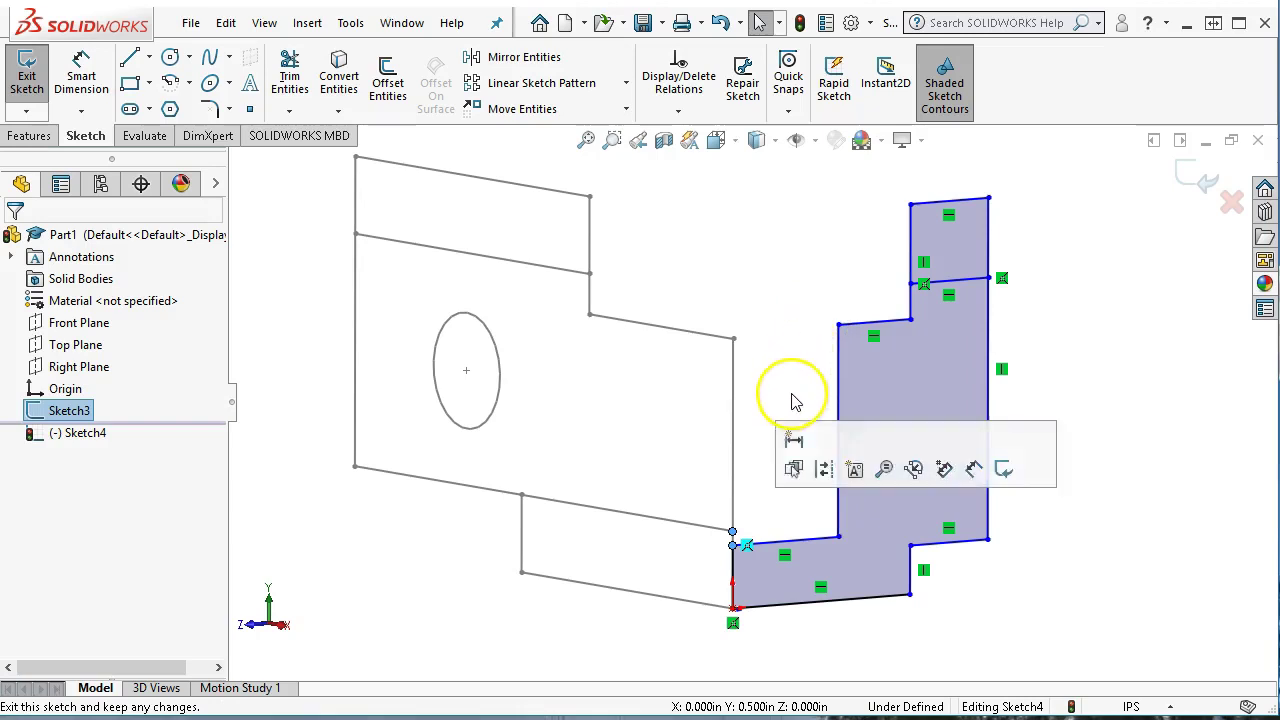
pyautogui.click(778, 447)
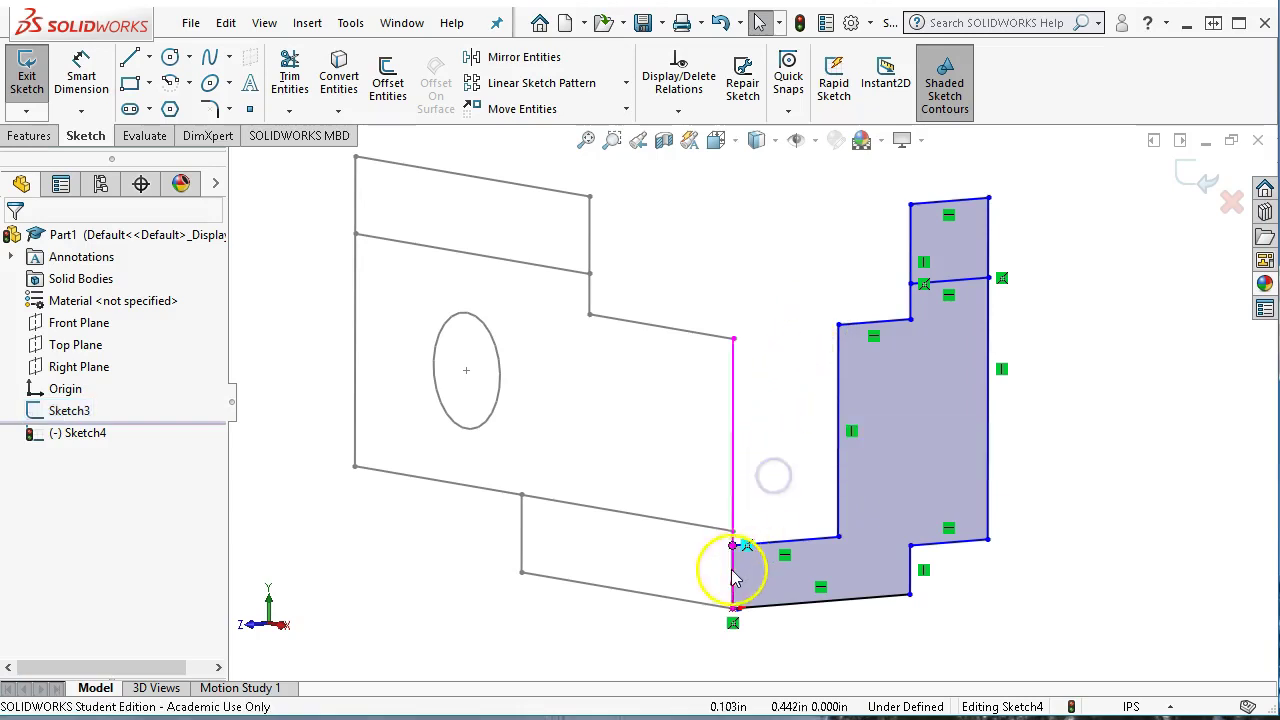
# - Try to relate the side profile's front corner point to the front profile's long lower edge by selecting both
pyautogui.scroll(-2, 736, 565)
pyautogui.click(721, 519)
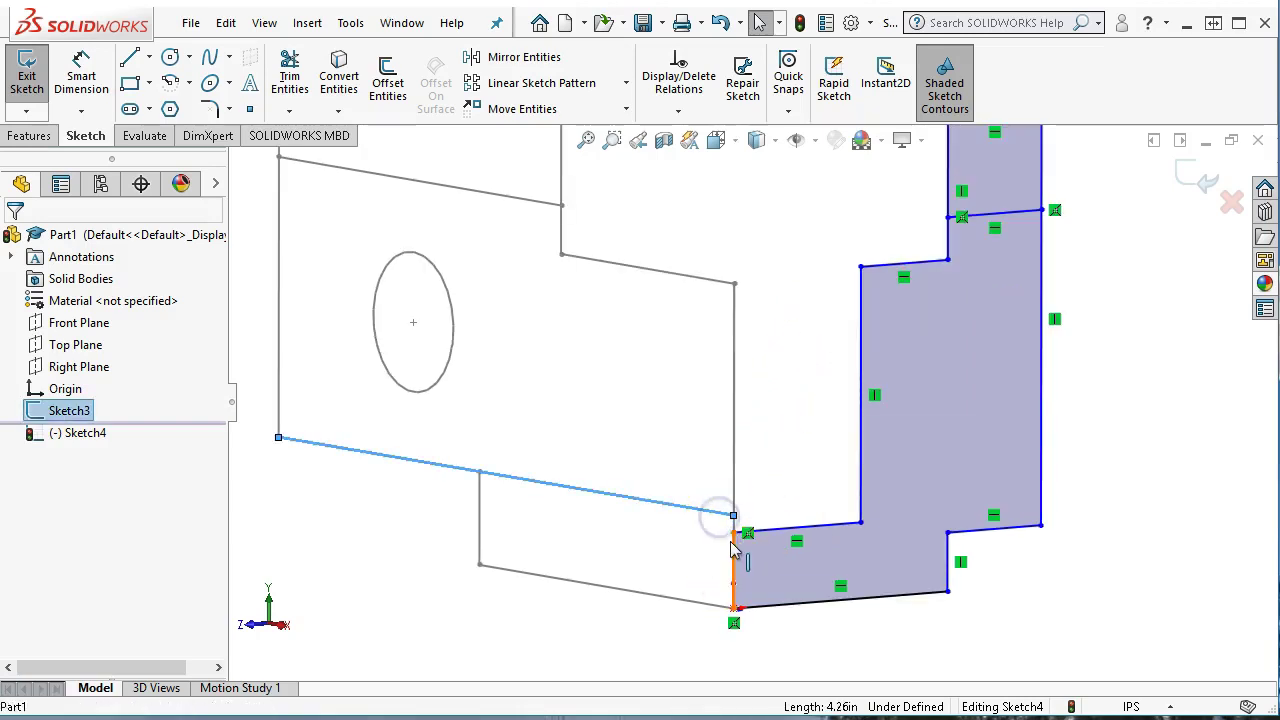
pyautogui.click(735, 536)
pyautogui.click(735, 536)
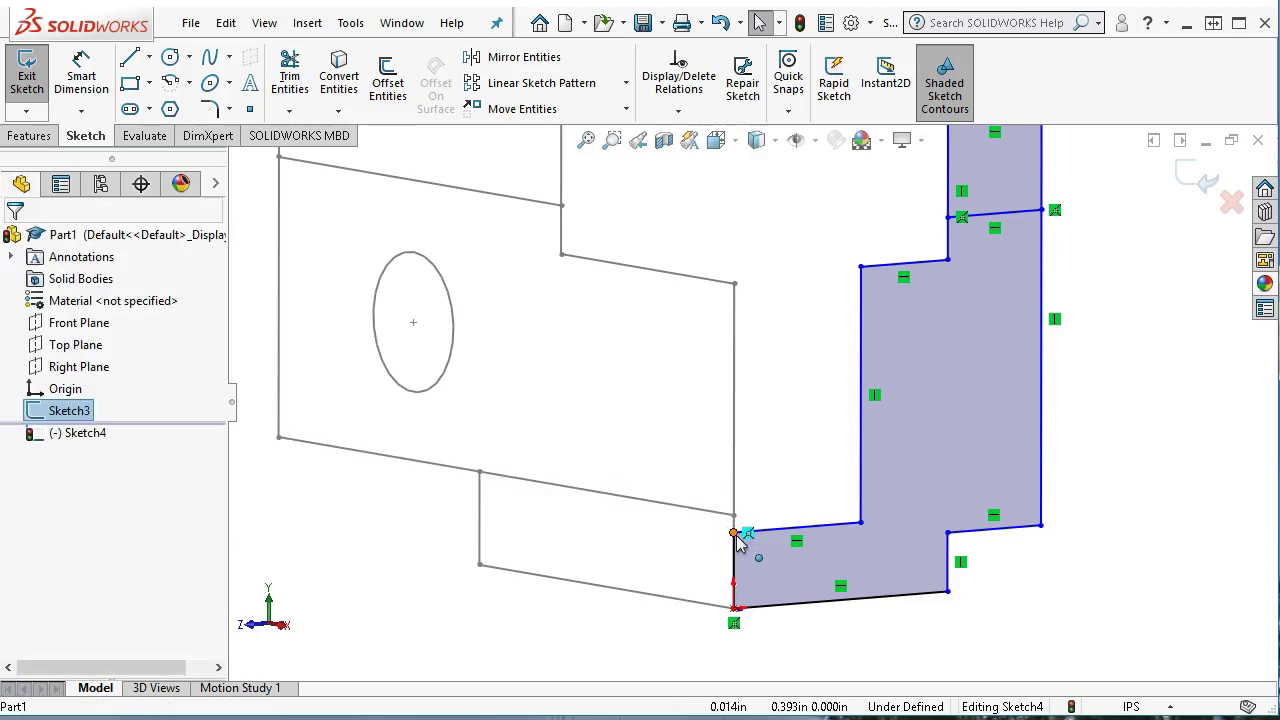
pyautogui.click(734, 533)
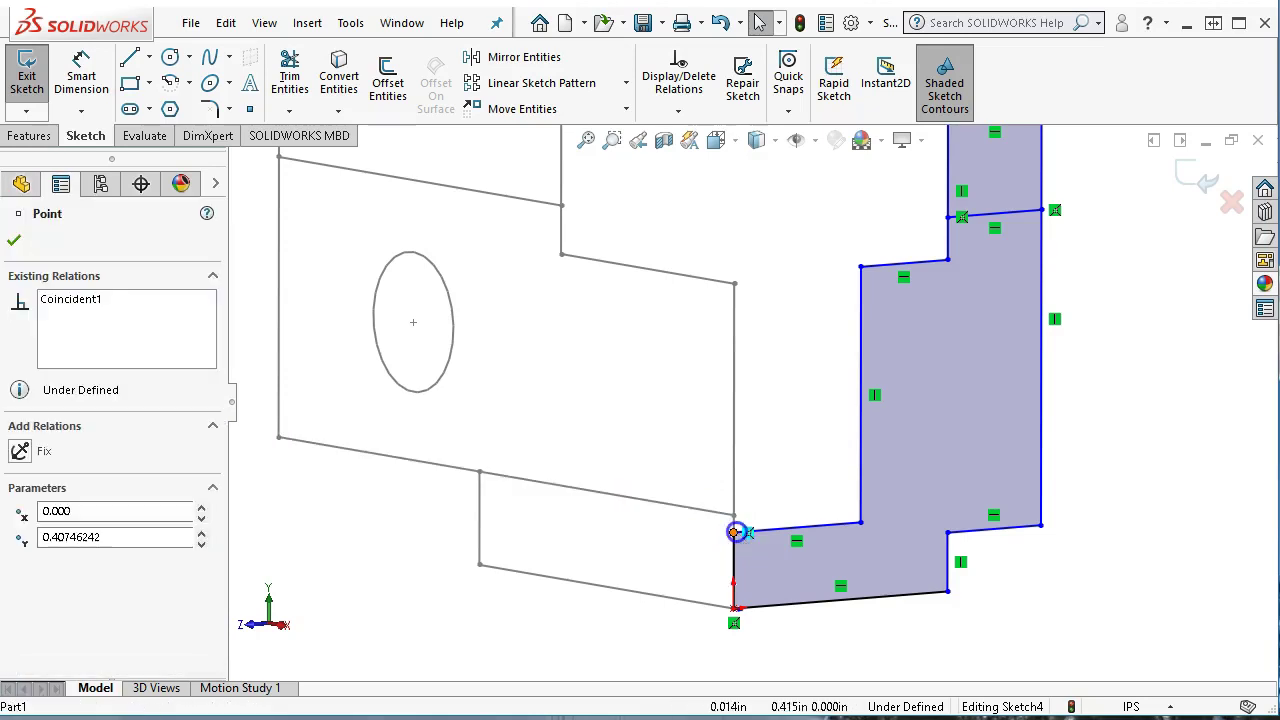
pyautogui.click(721, 519)
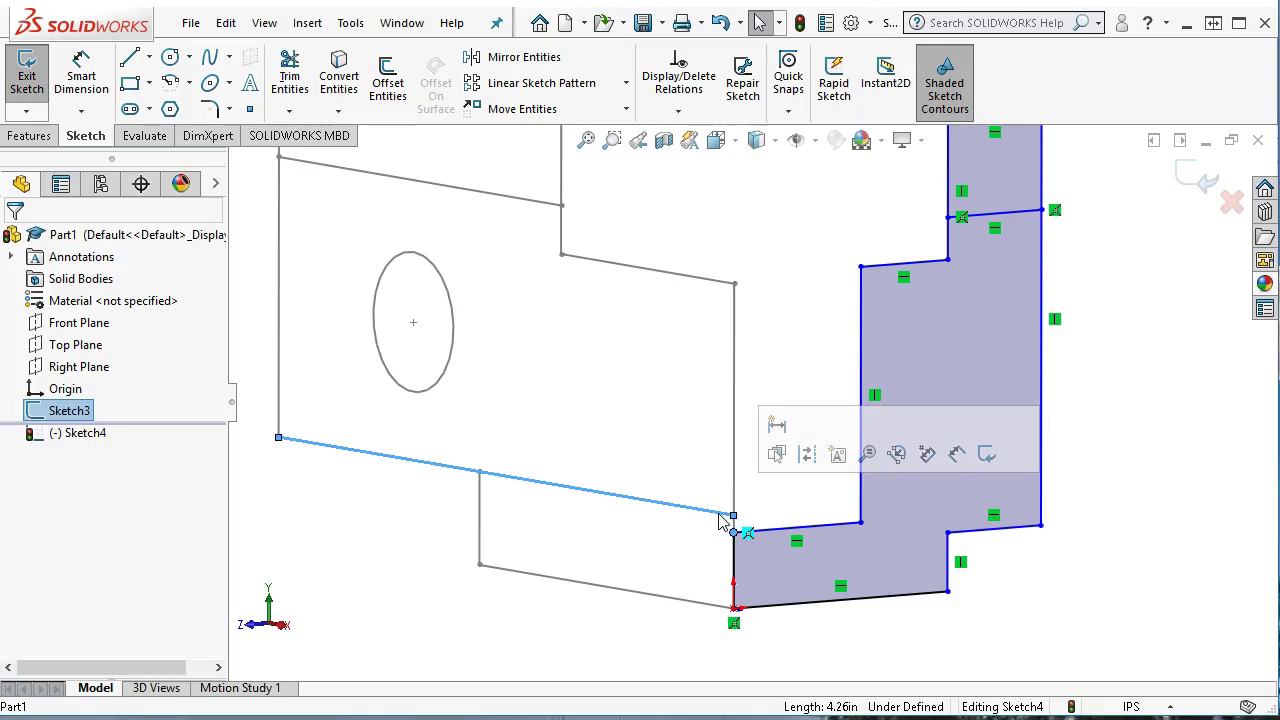
pyautogui.click(714, 457)
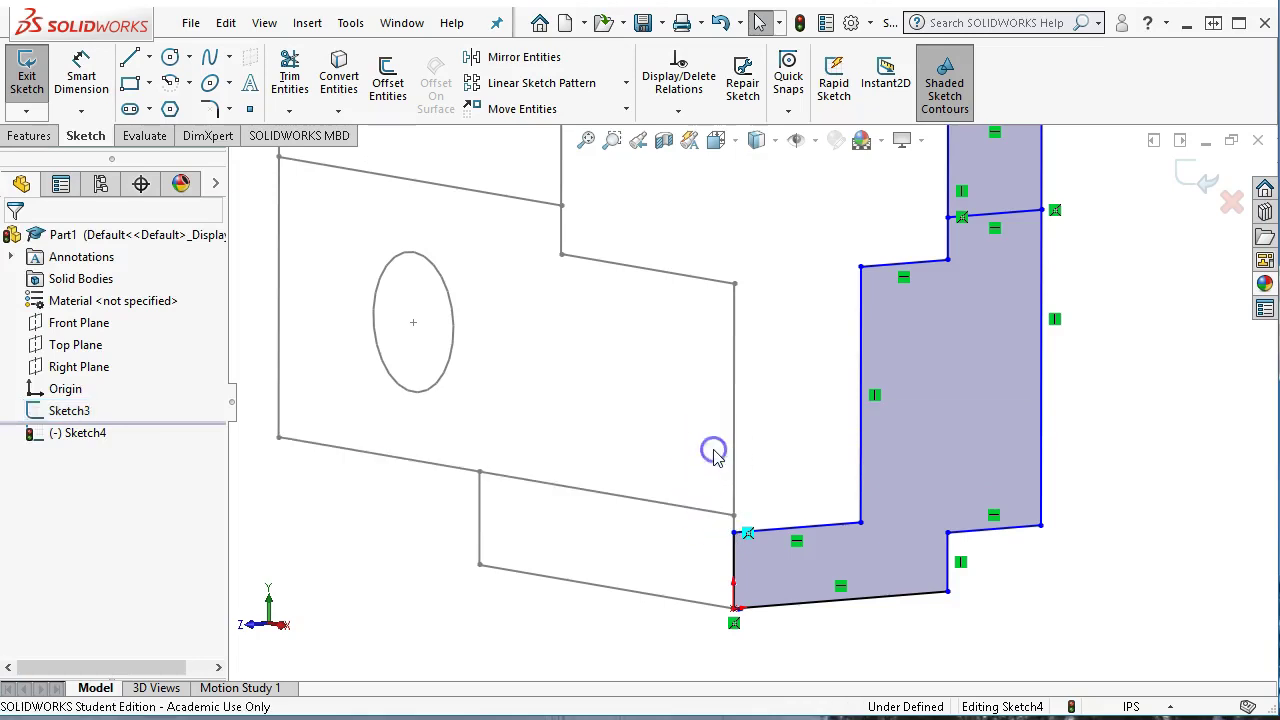
# - Select the side profile's lower front step line with the front profile's 0.5 in corner point and review the sketch's existing relations
pyautogui.click(775, 381)
pyautogui.moveTo(775, 381)
pyautogui.mouseDown()
pyautogui.moveTo(757, 490)
pyautogui.moveTo(771, 545)
pyautogui.mouseUp()
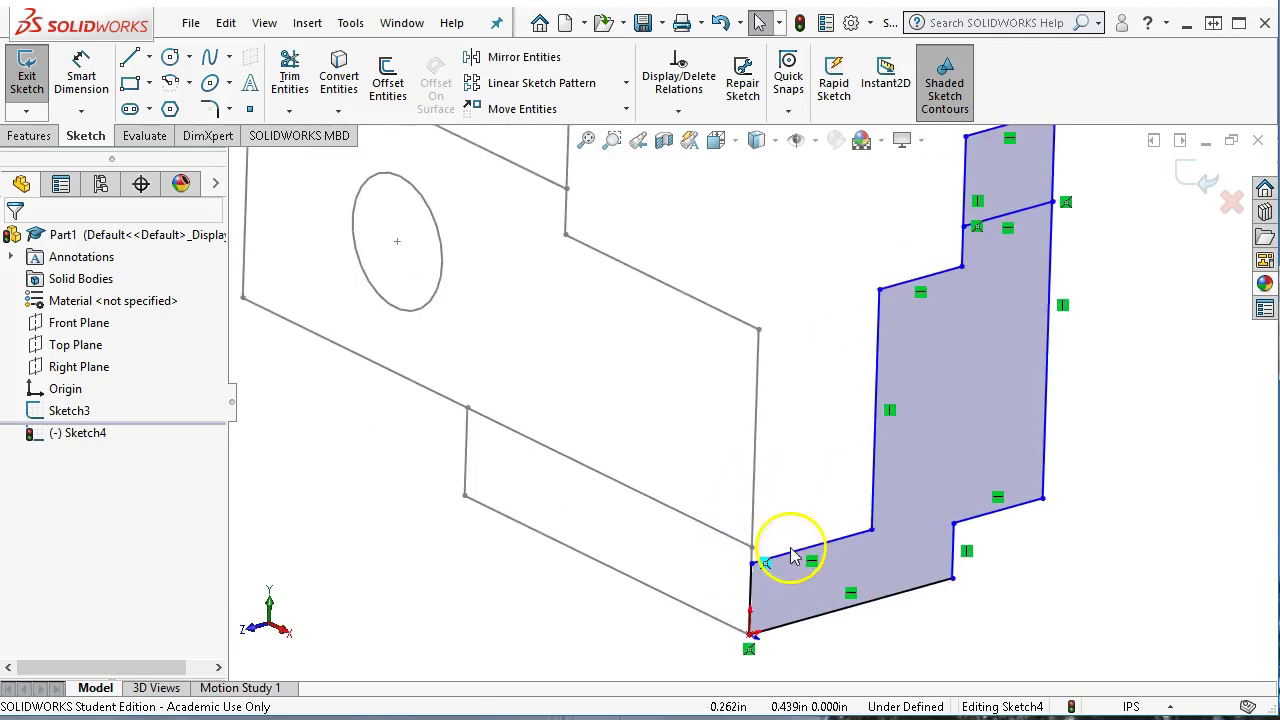
pyautogui.click(793, 562)
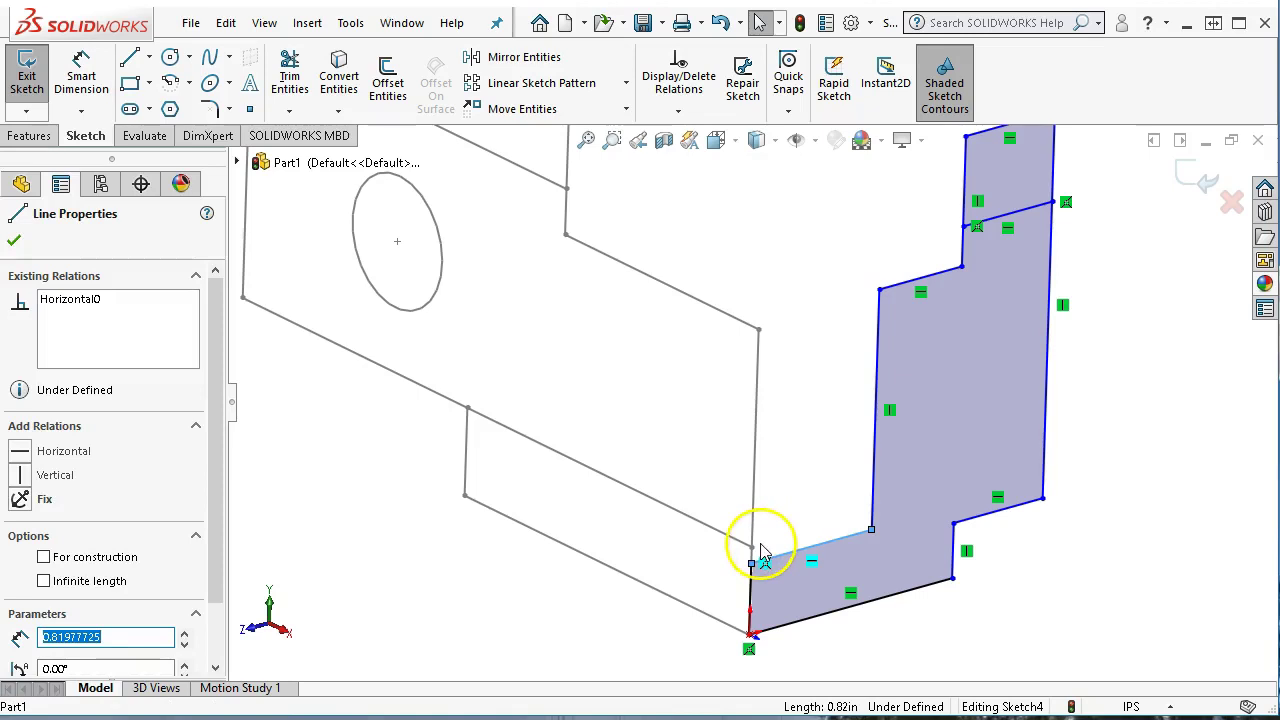
pyautogui.click(752, 545)
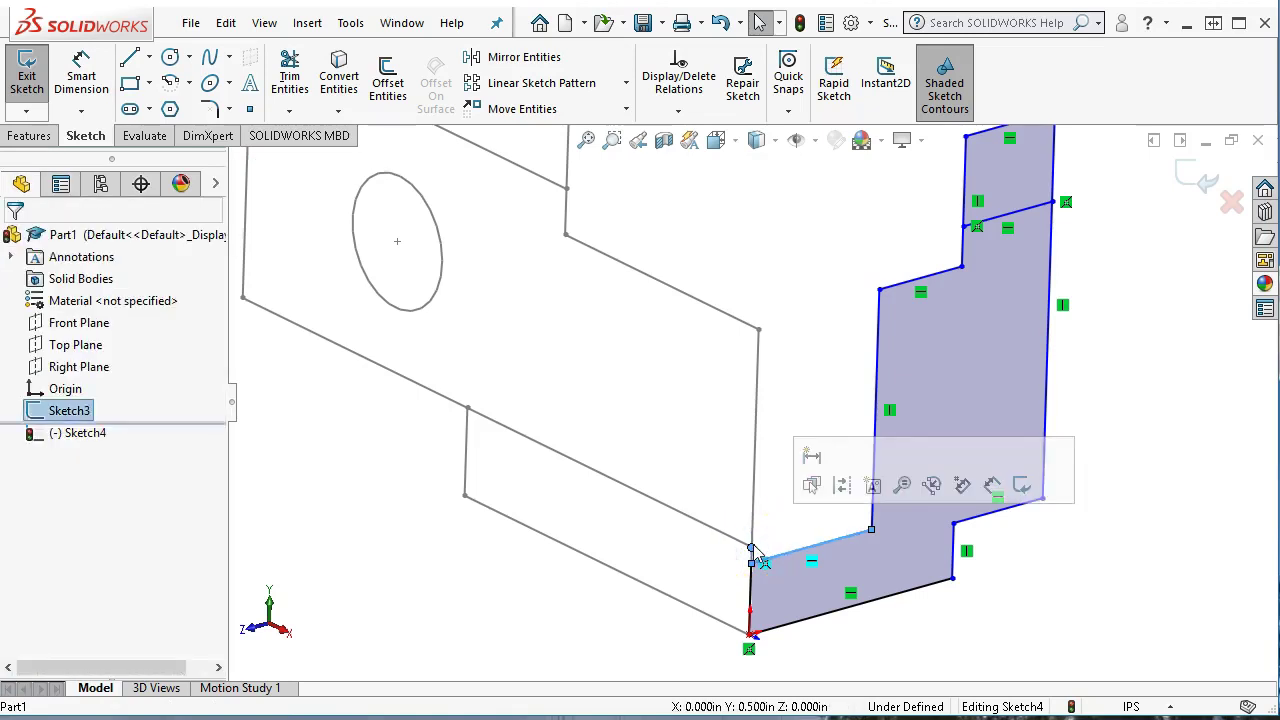
pyautogui.click(681, 88)
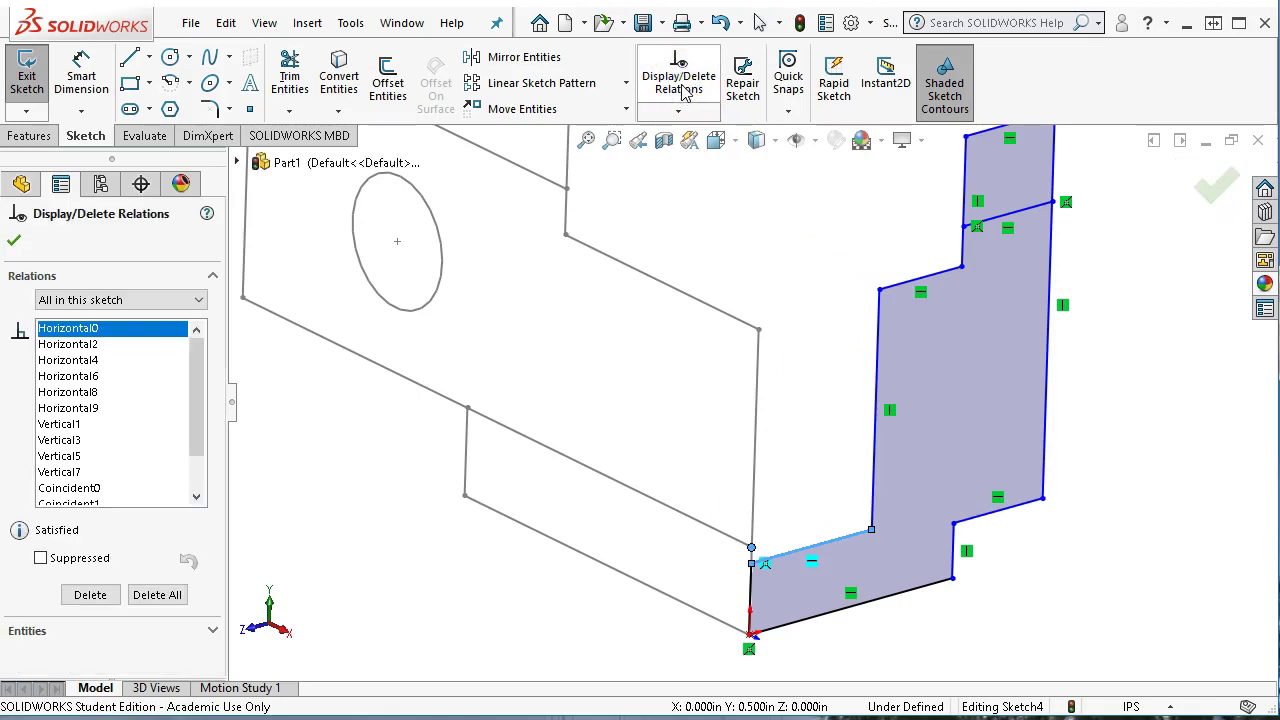
pyautogui.moveTo(206, 386); pyautogui.dragTo(196, 334)
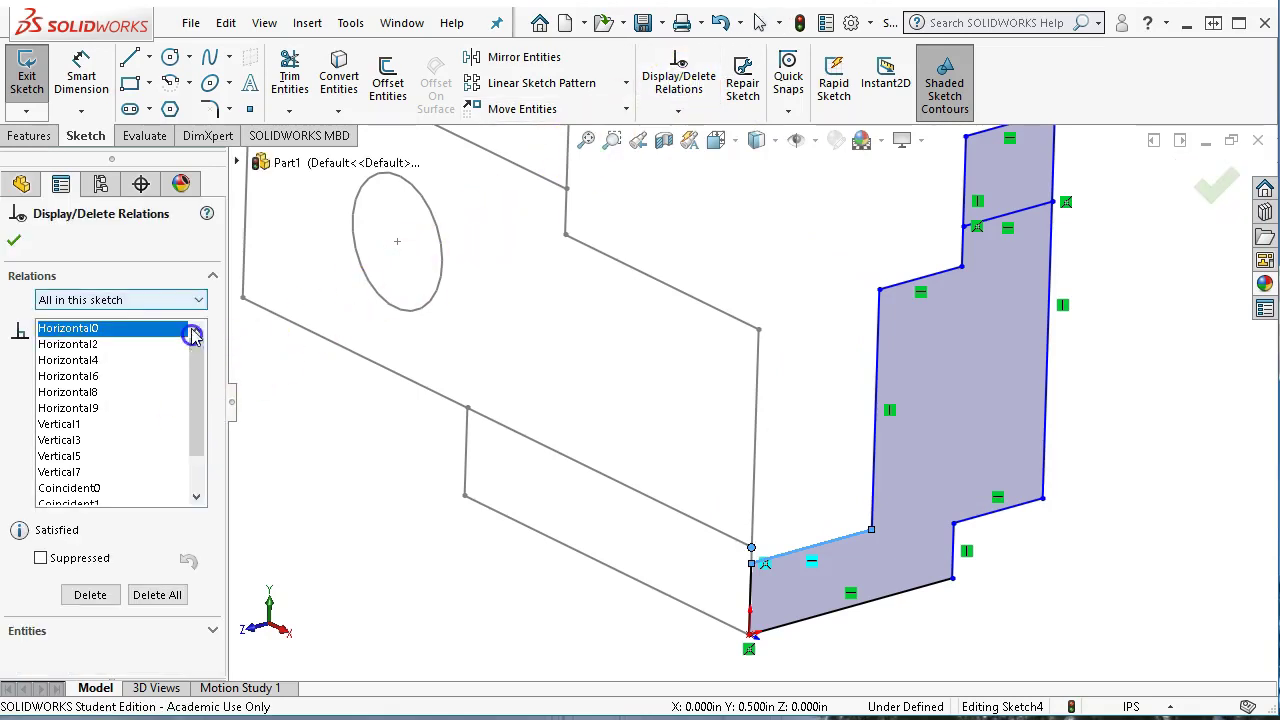
pyautogui.click(14, 240)
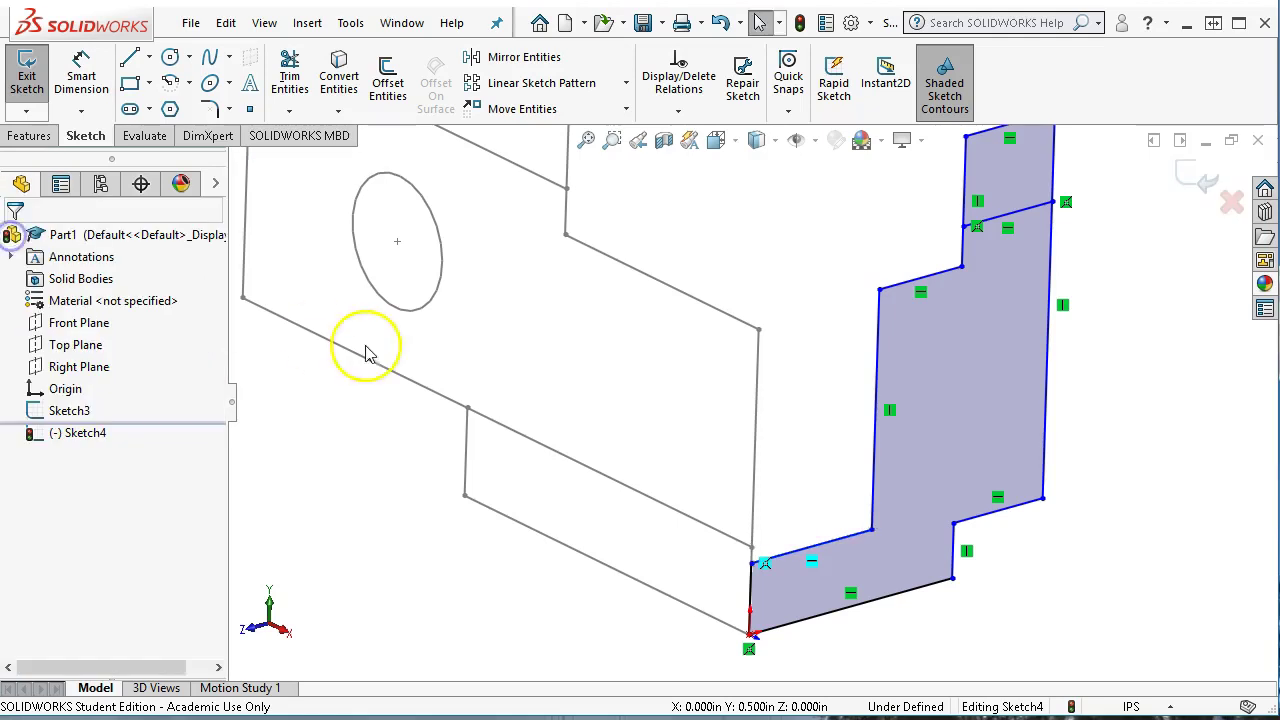
# - Try Add Relation on the side profile's lower front step line and the front profile's 0.5 in corner point, without applying a relation
pyautogui.click(679, 112)
pyautogui.click(656, 159)
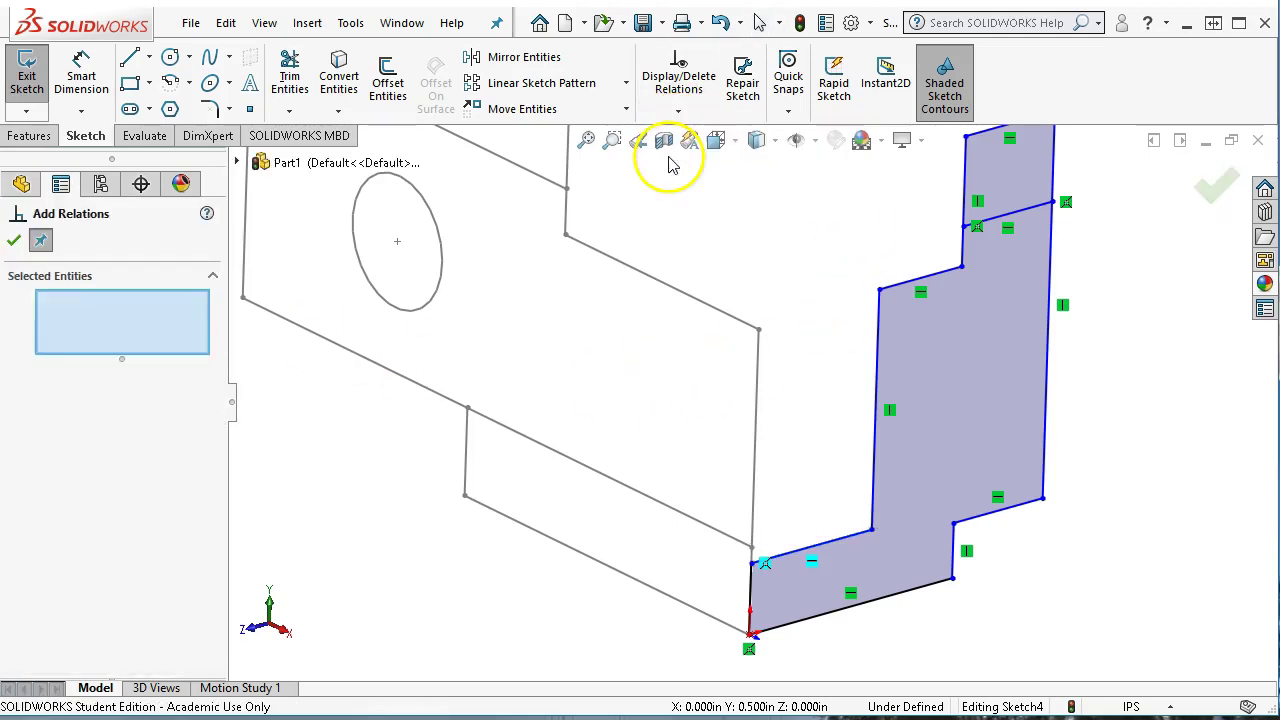
pyautogui.click(137, 334)
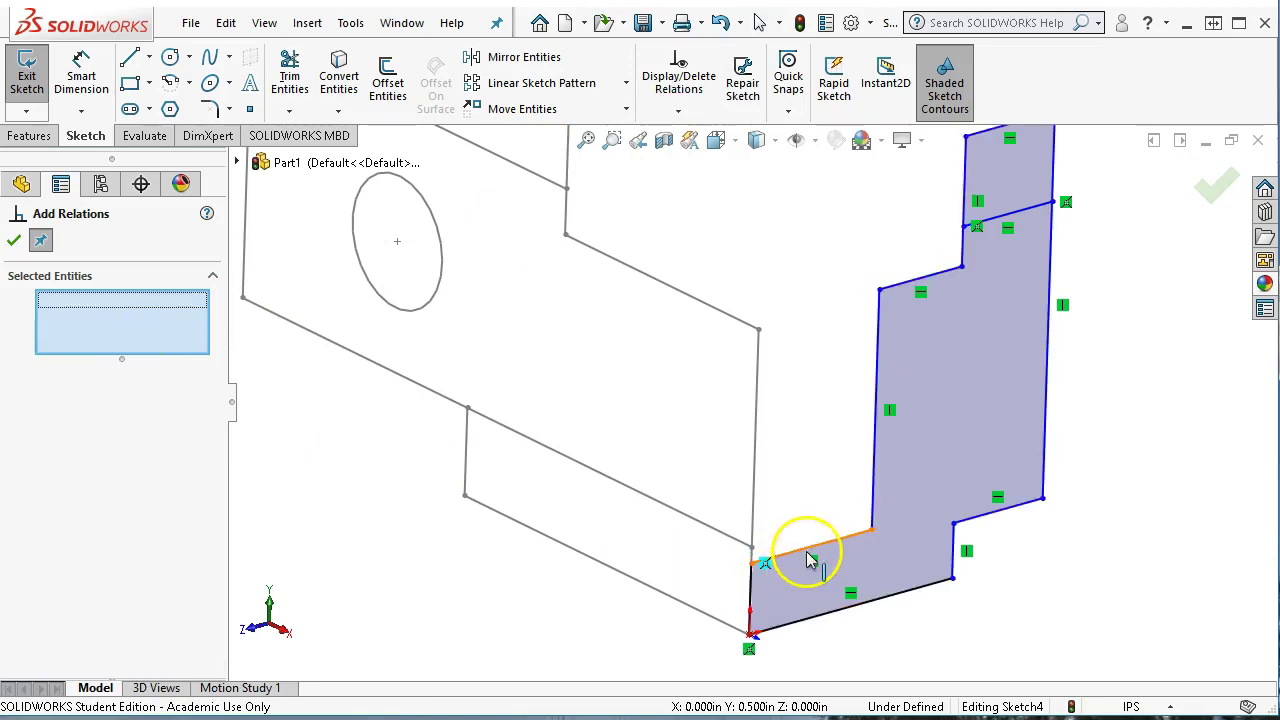
pyautogui.click(806, 558)
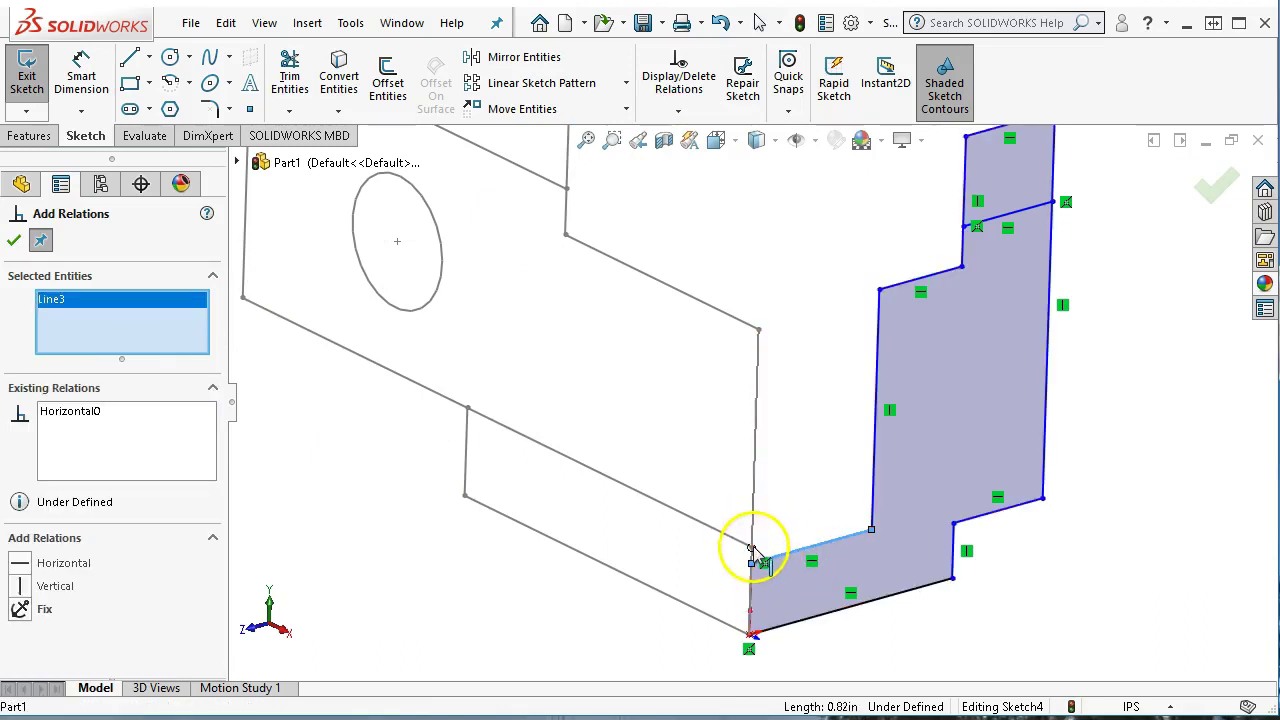
pyautogui.click(751, 548)
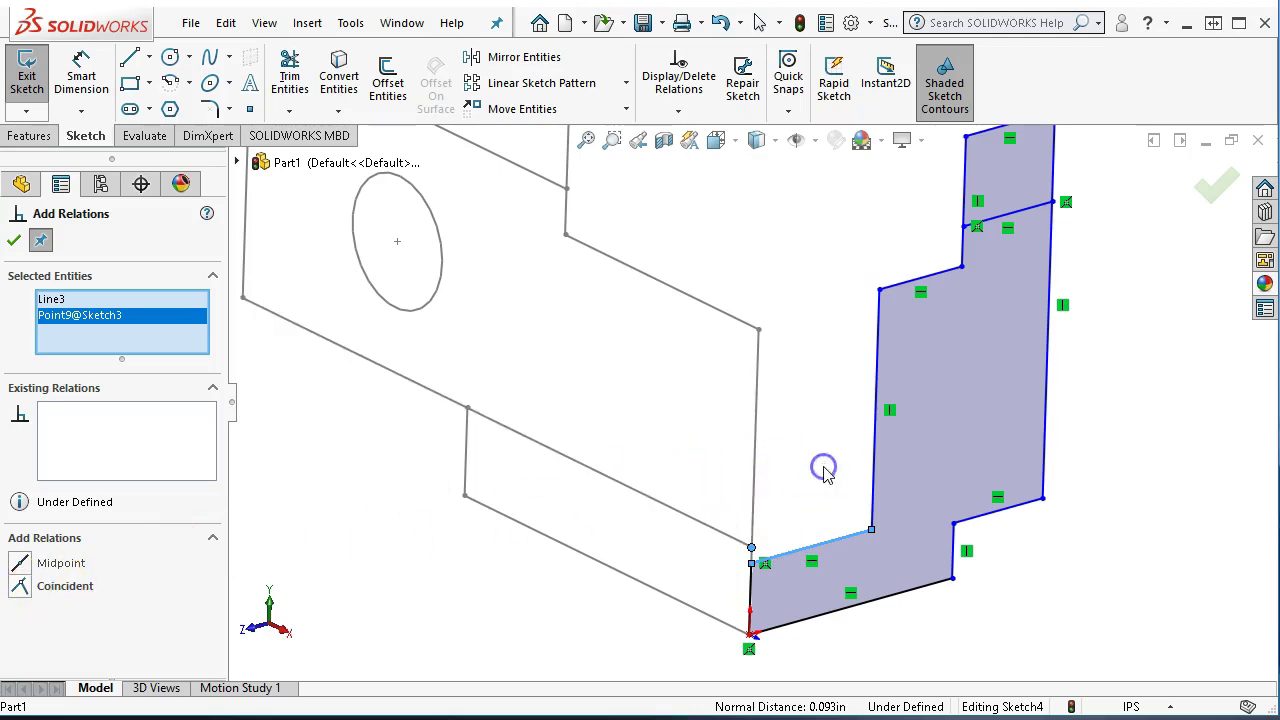
pyautogui.click(103, 312)
pyautogui.click(14, 243)
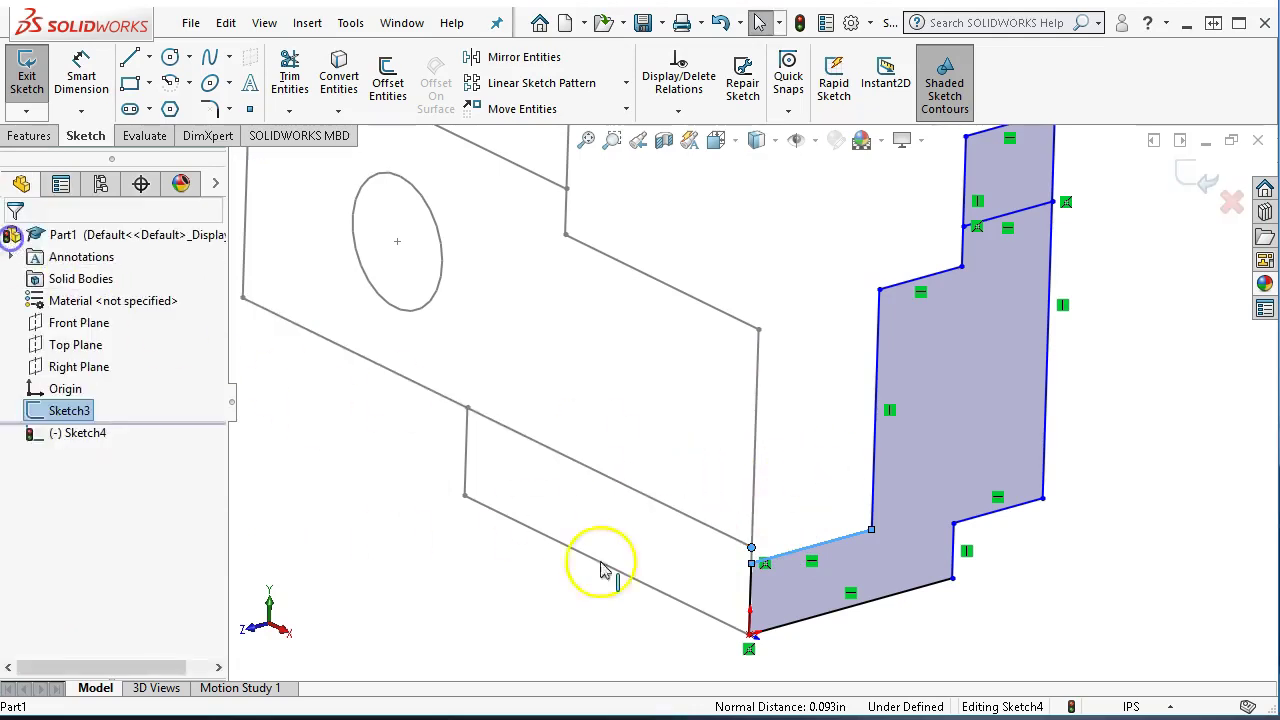
# - Add a Coincident relation between the side profile's upper front corner point and the front profile's 0.5 in corner point
pyautogui.moveTo(757, 567); pyautogui.dragTo(752, 545)
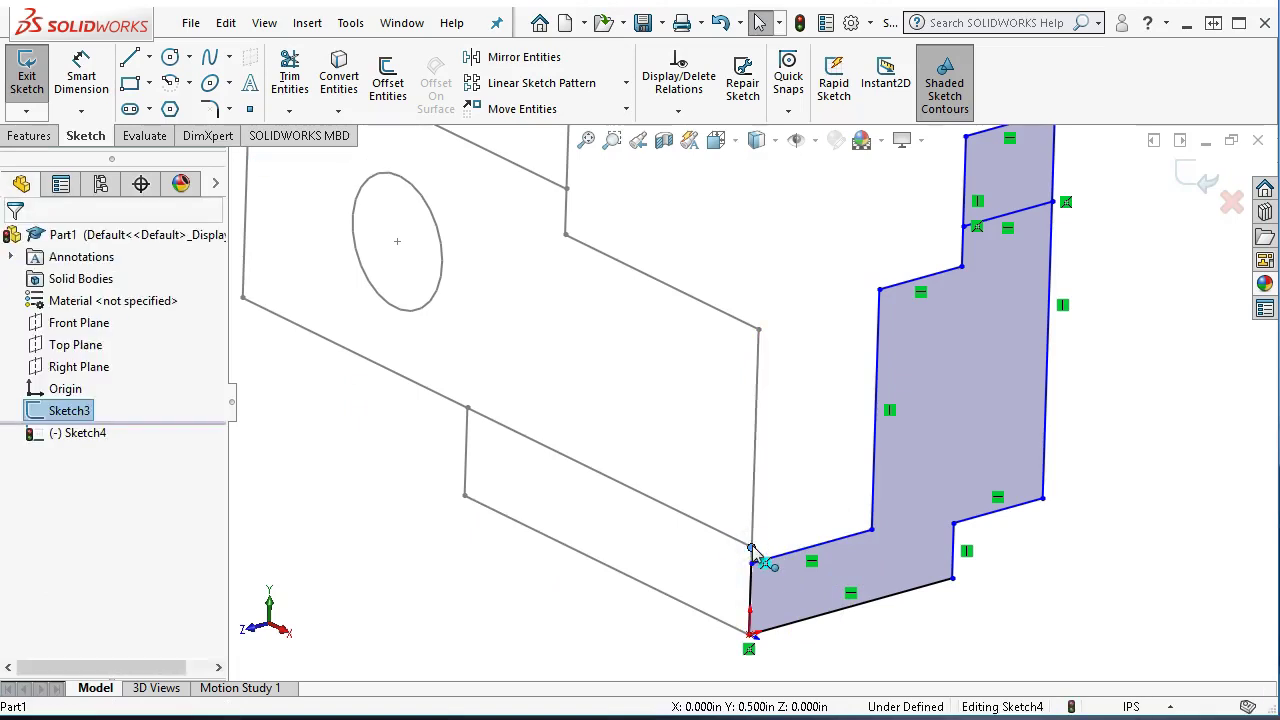
pyautogui.click(755, 560)
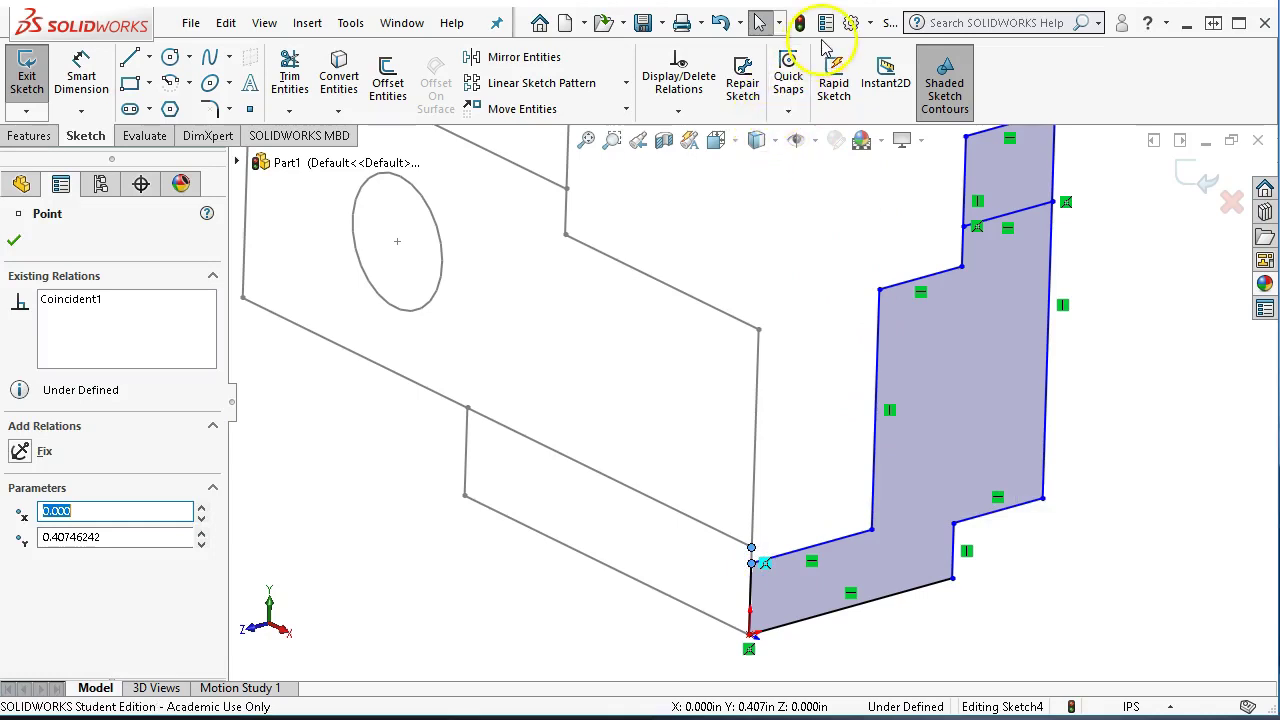
pyautogui.click(678, 110)
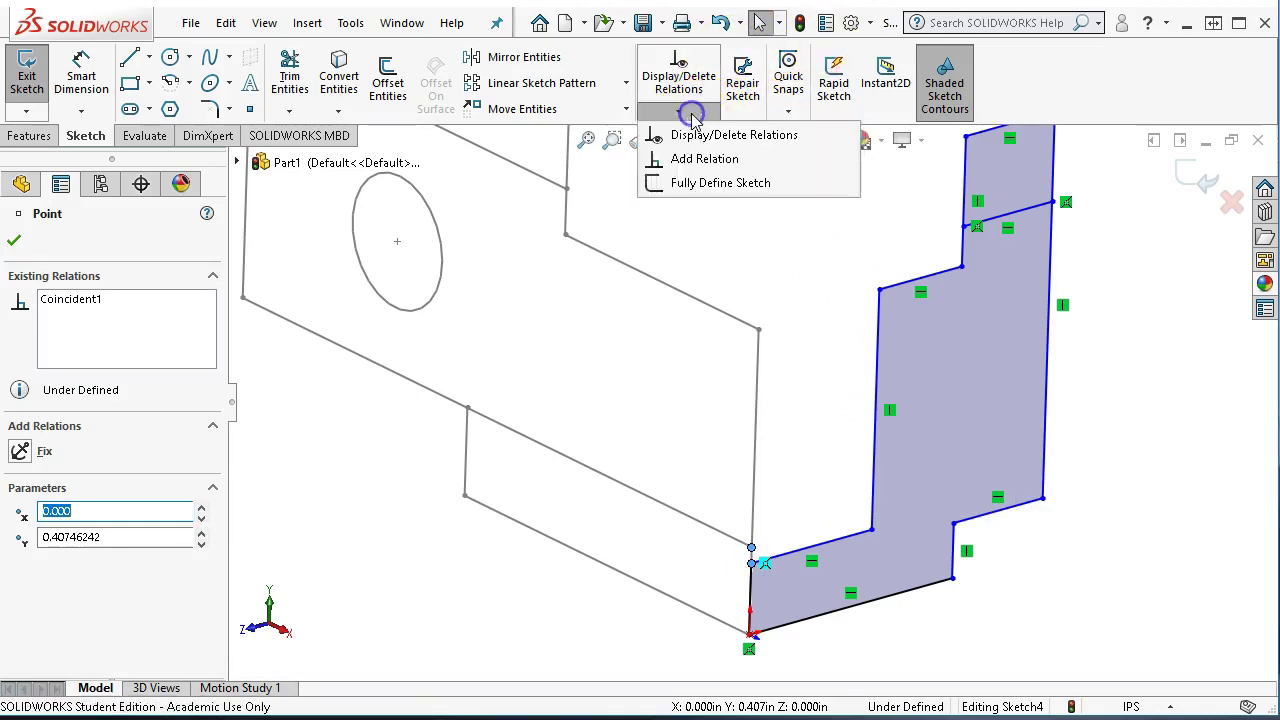
pyautogui.click(704, 159)
pyautogui.click(45, 562)
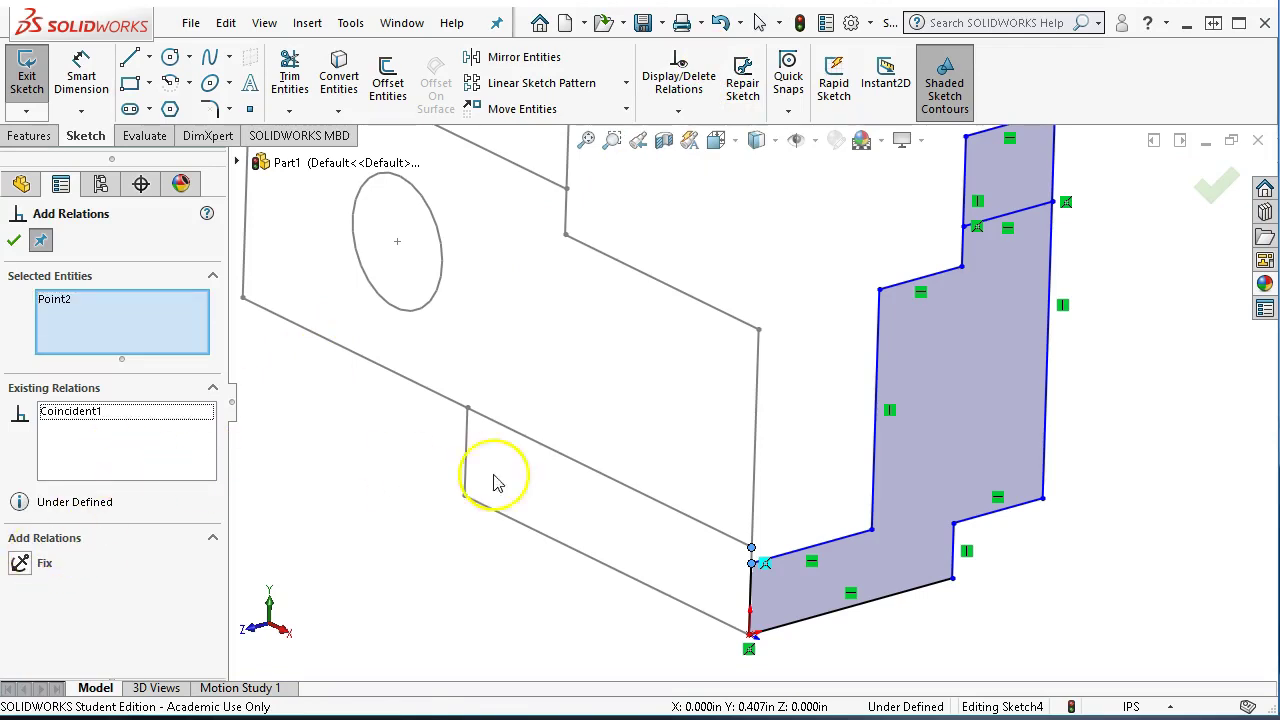
pyautogui.scroll(-5, 714, 586)
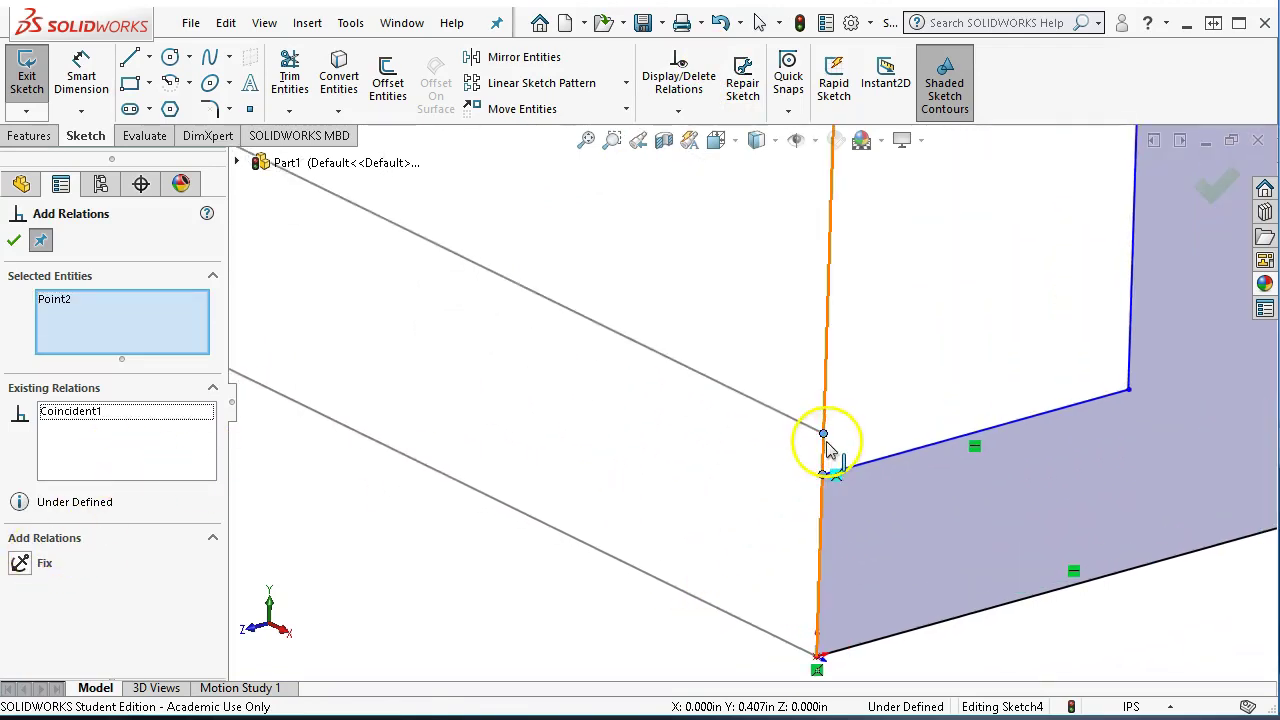
pyautogui.click(823, 434)
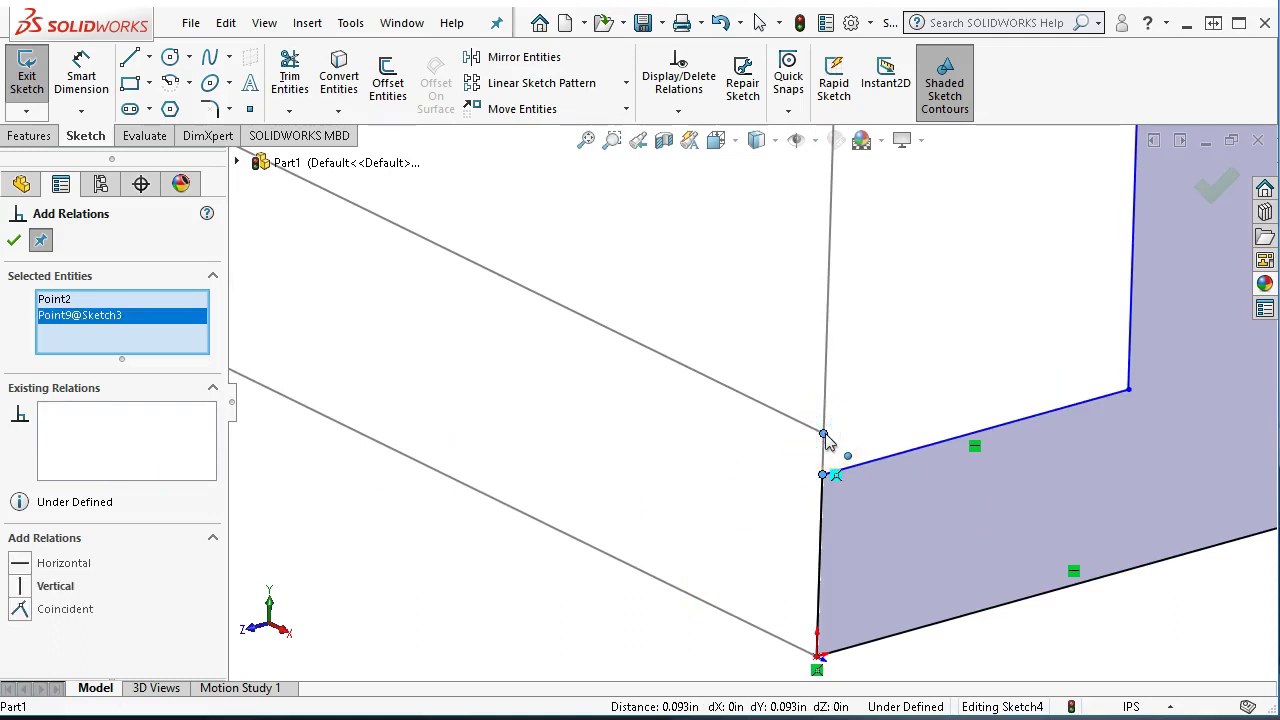
pyautogui.click(21, 610)
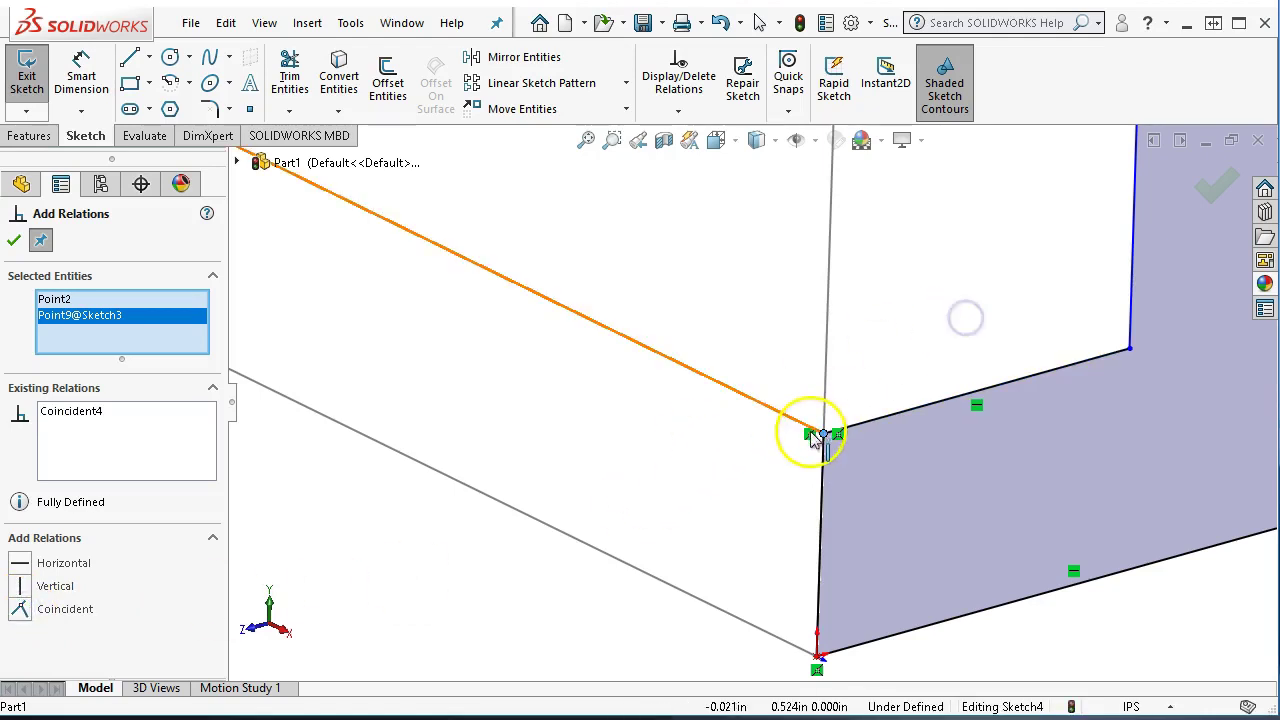
pyautogui.click(14, 241)
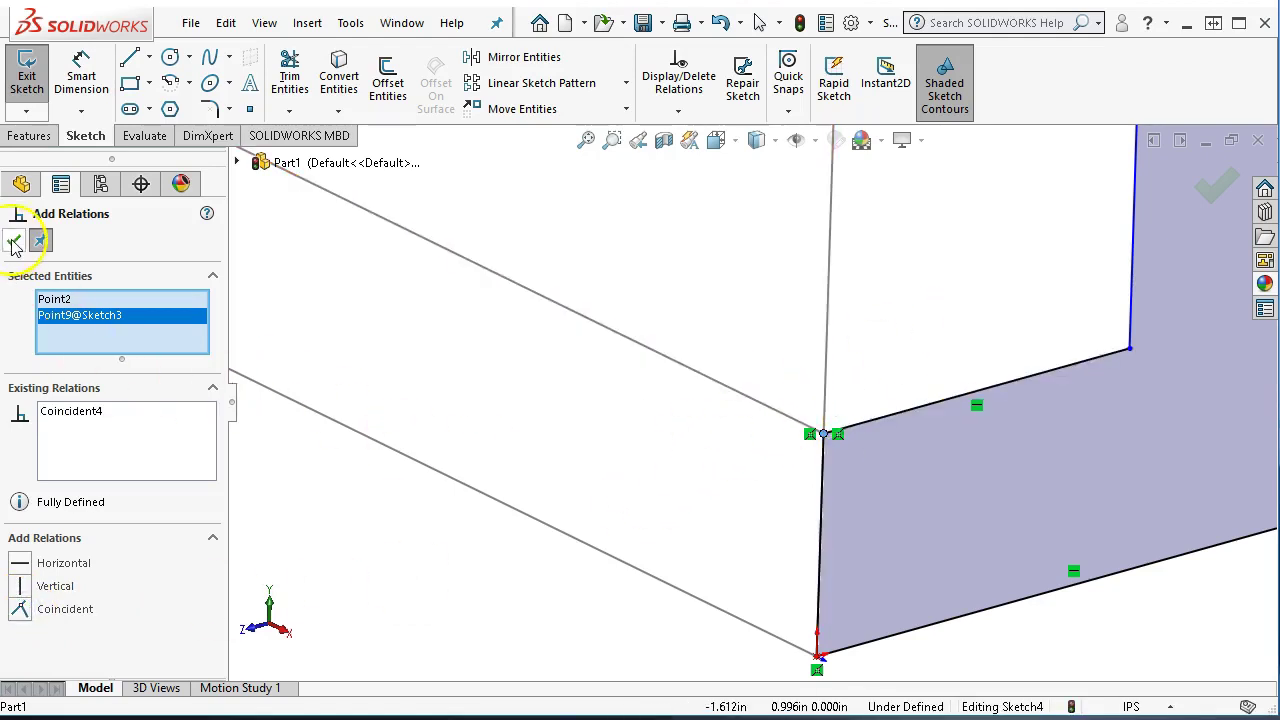
pyautogui.scroll(5, 955, 334)
pyautogui.moveTo(952, 333)
pyautogui.mouseDown()
pyautogui.moveTo(814, 290)
pyautogui.moveTo(786, 325)
pyautogui.mouseUp()
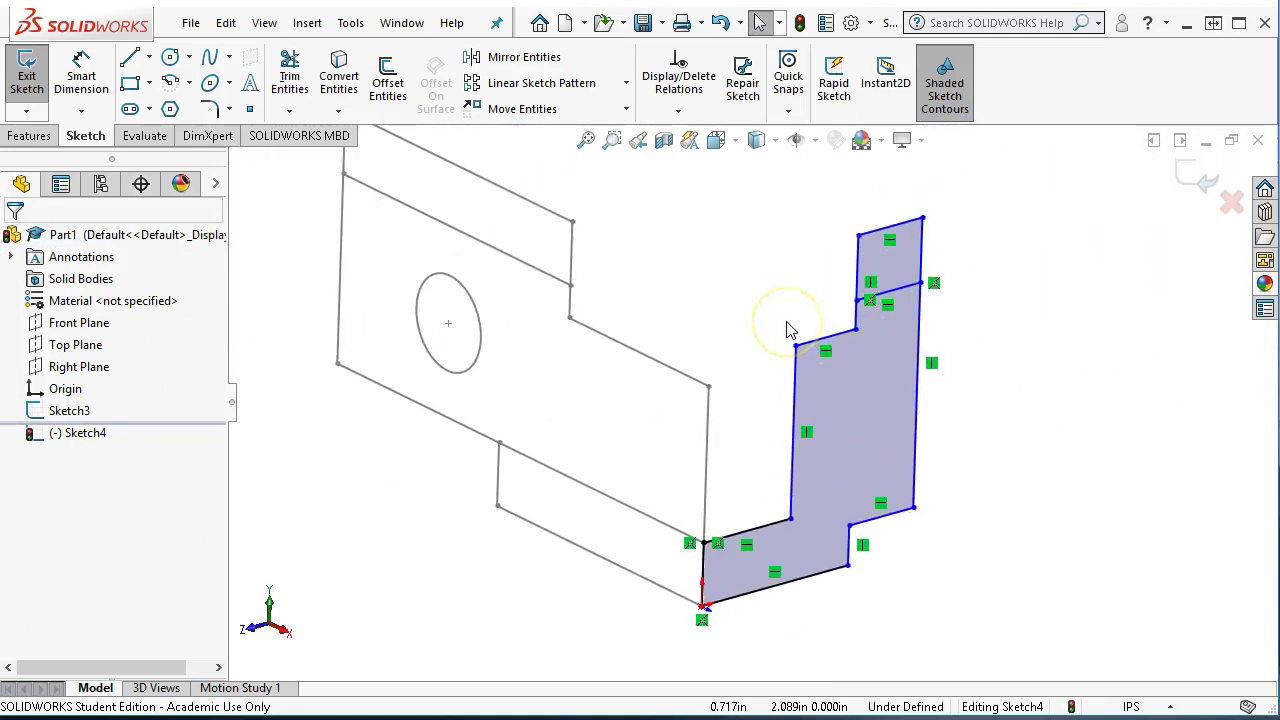
pyautogui.click(727, 362)
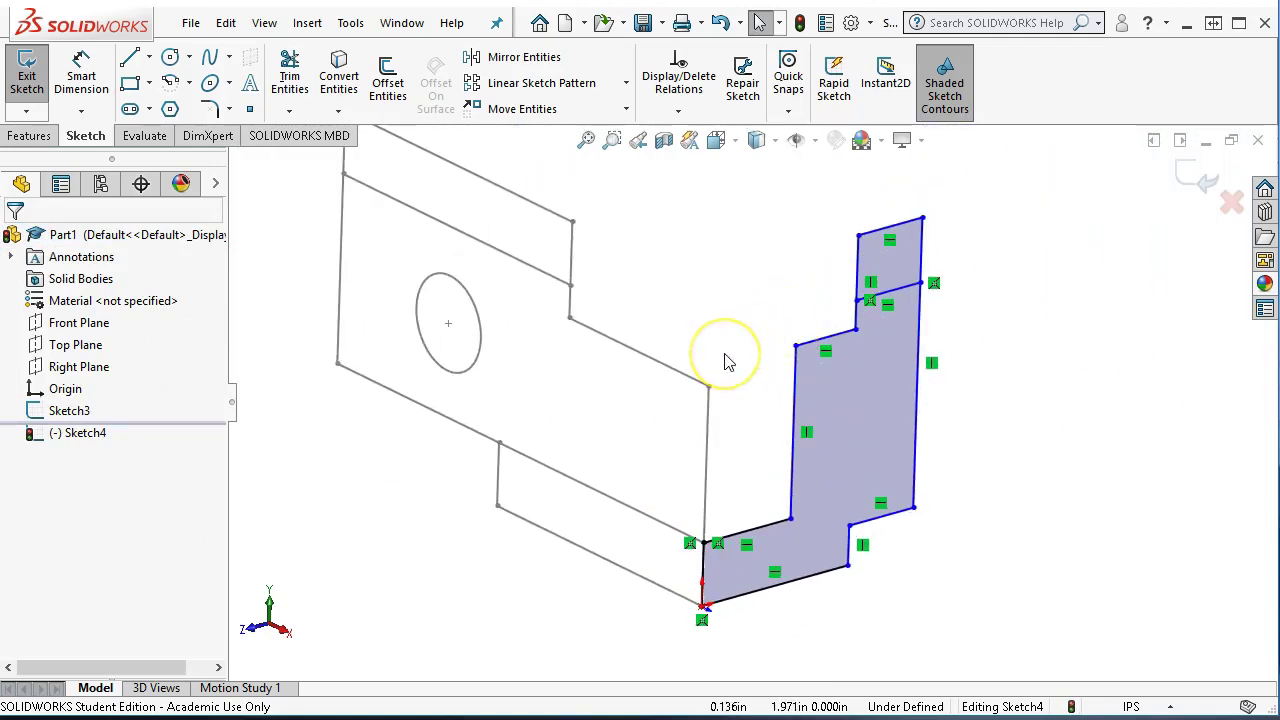
# - Add a Coincident relation between the side profile's middle step line and the upper corner point of the front profile's nearest vertical edge
pyautogui.moveTo(709, 359)
pyautogui.mouseDown()
pyautogui.moveTo(609, 391)
pyautogui.moveTo(634, 376)
pyautogui.mouseUp()
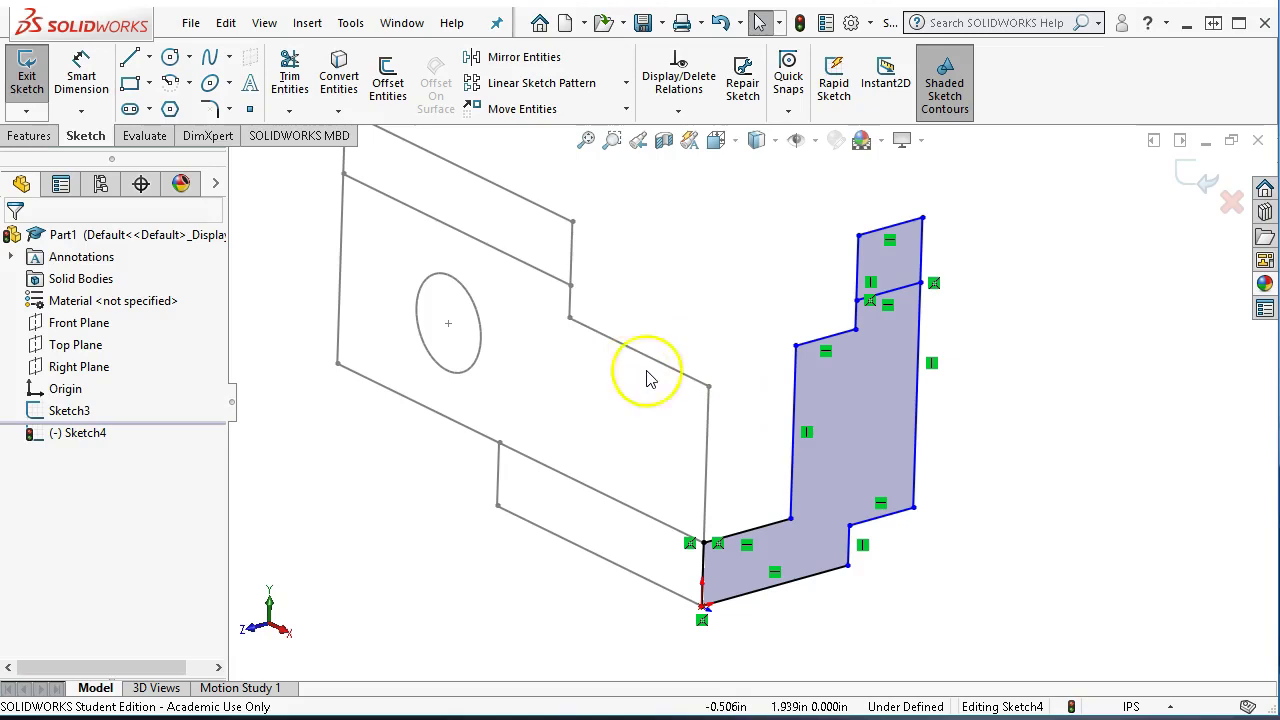
pyautogui.click(708, 388)
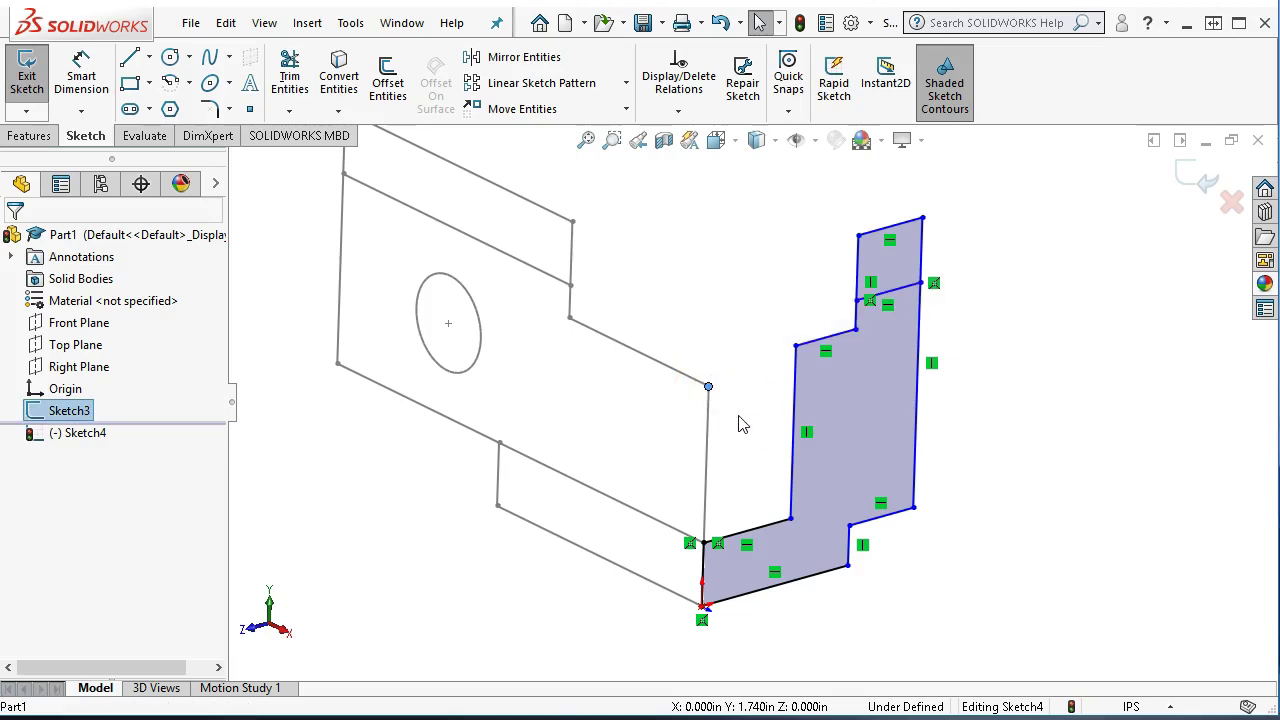
pyautogui.keyDown('ctrl'); pyautogui.click(835, 343); pyautogui.keyUp('ctrl')
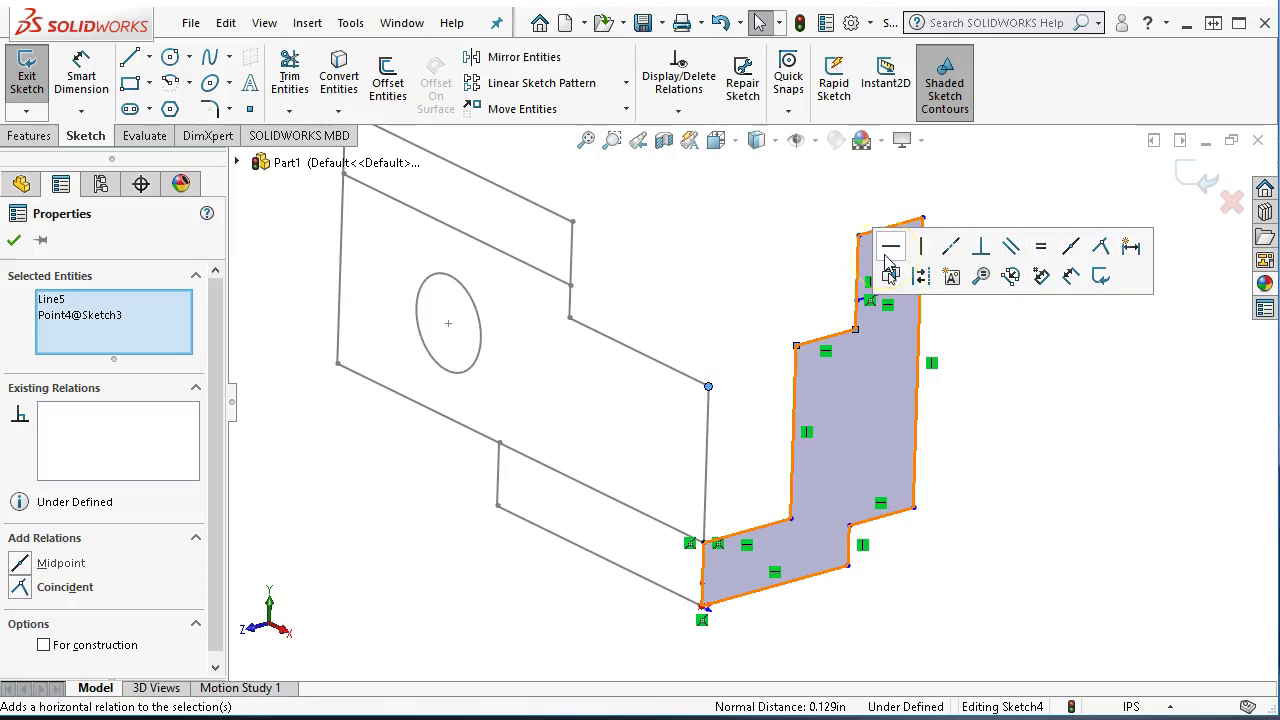
pyautogui.click(925, 250)
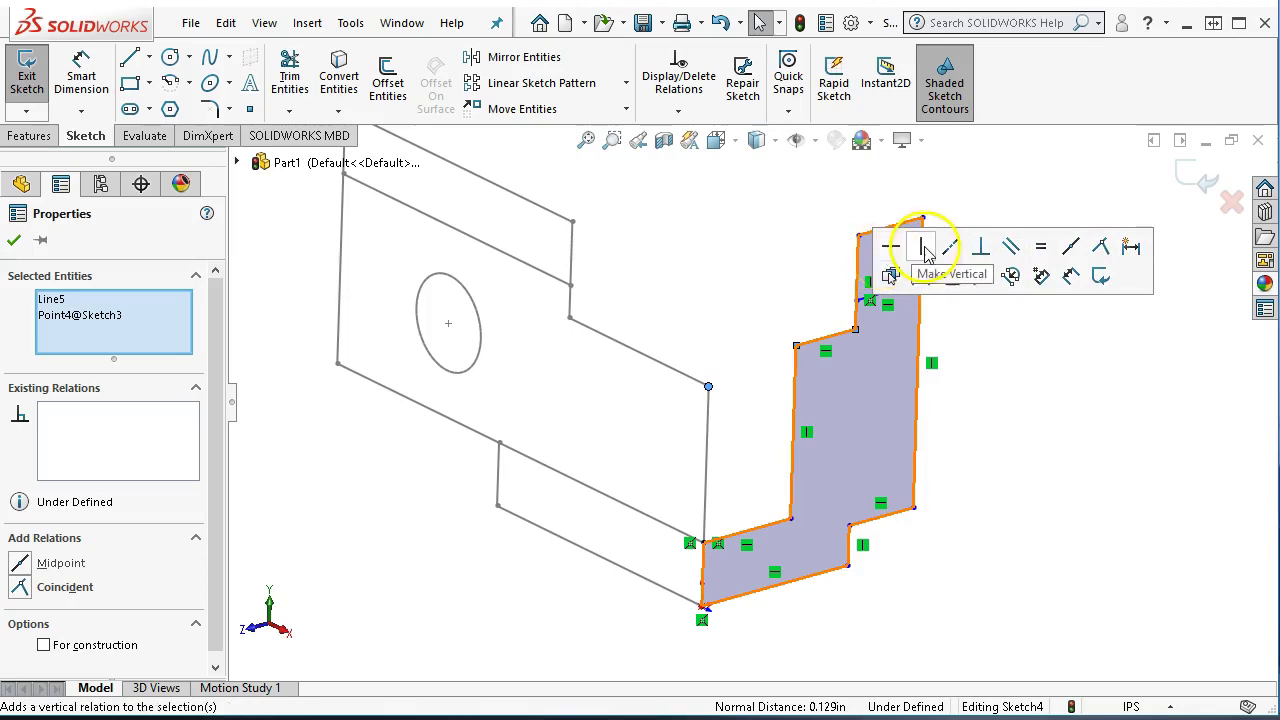
pyautogui.click(979, 253)
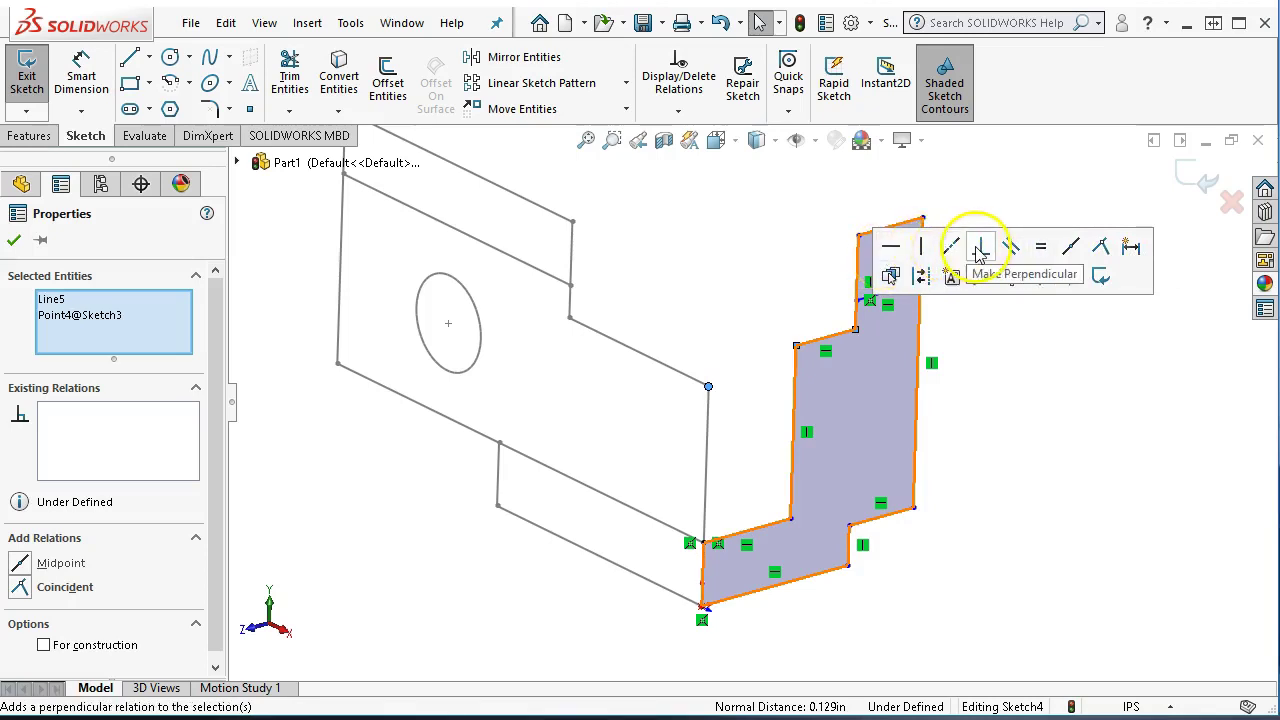
pyautogui.click(1102, 252)
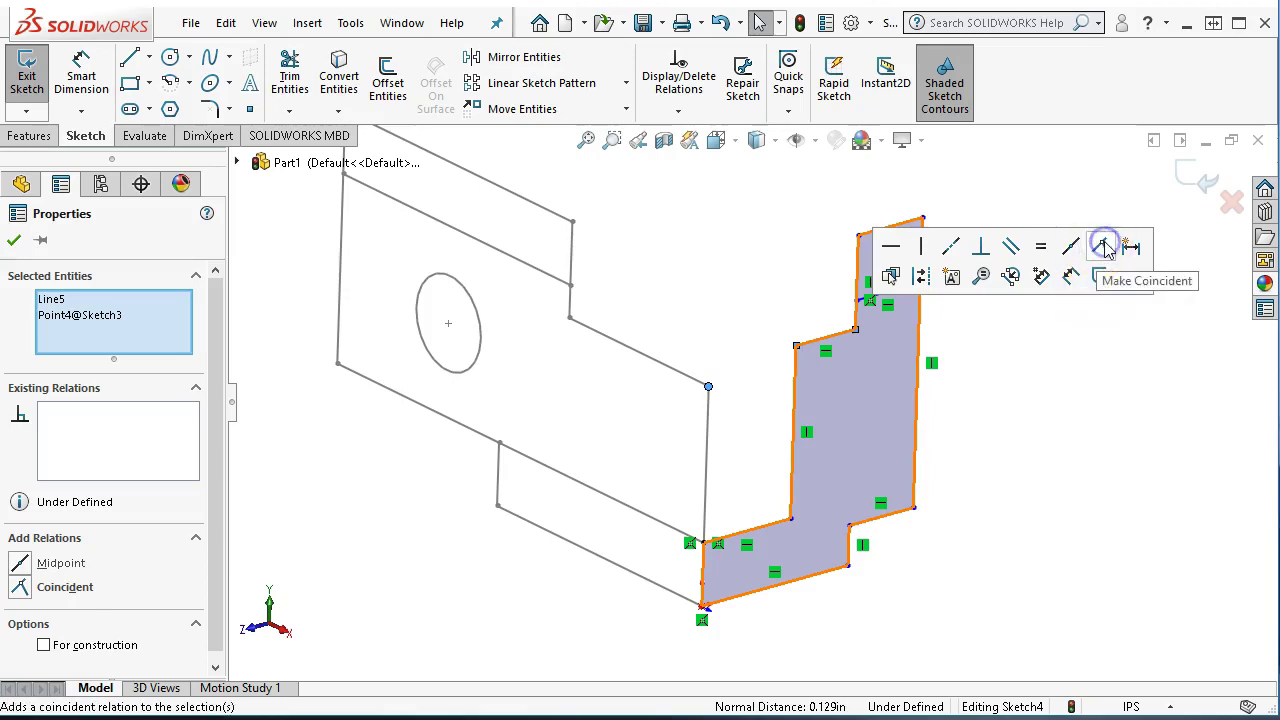
pyautogui.click(1104, 249)
pyautogui.click(905, 545)
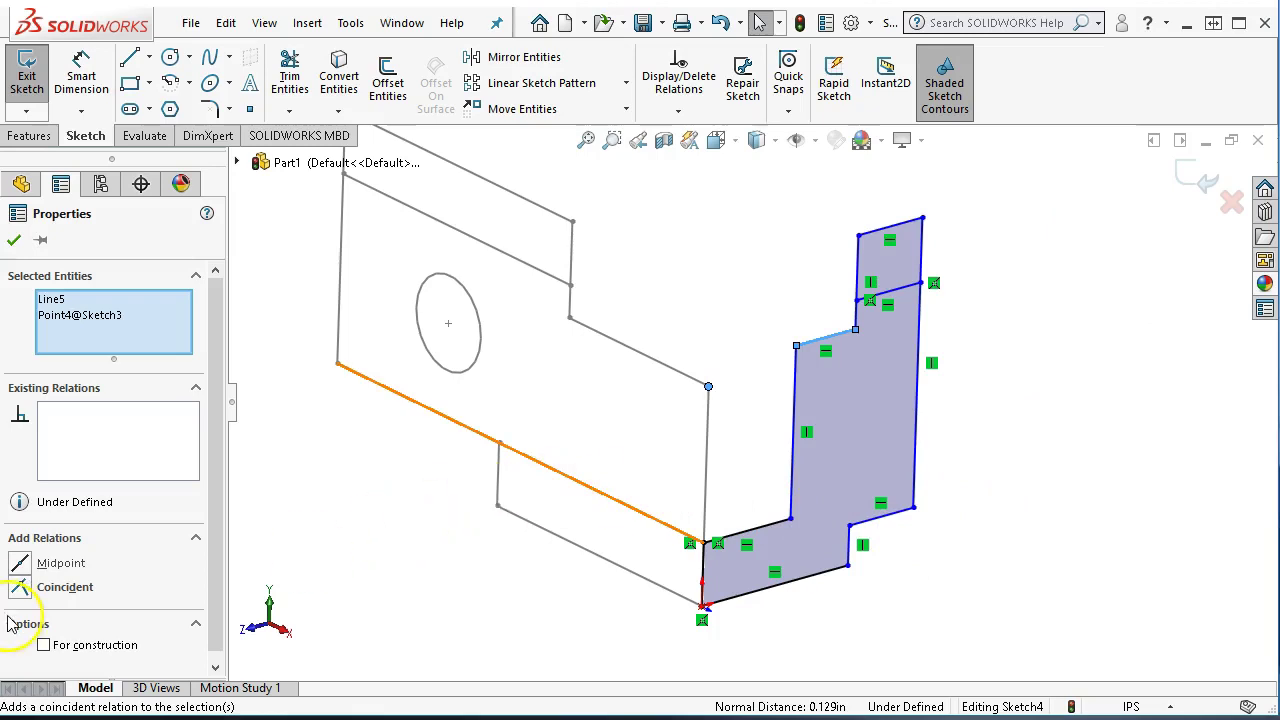
pyautogui.click(20, 588)
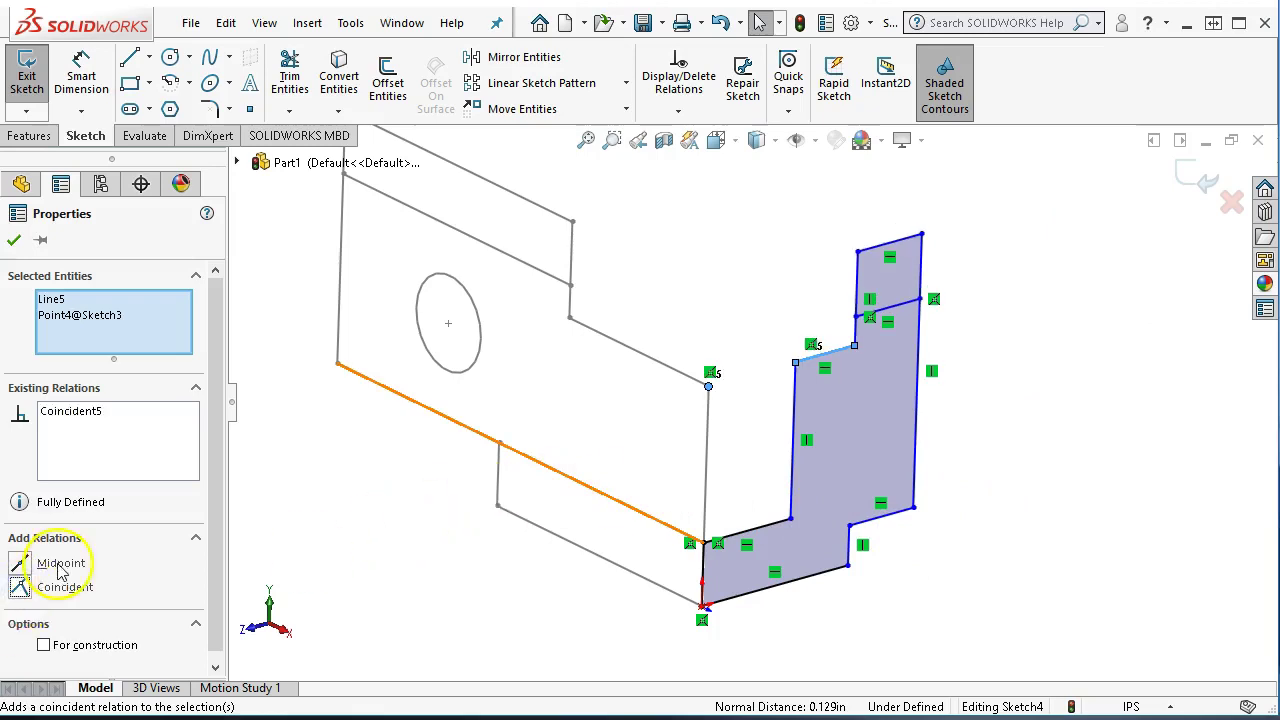
pyautogui.click(1062, 336)
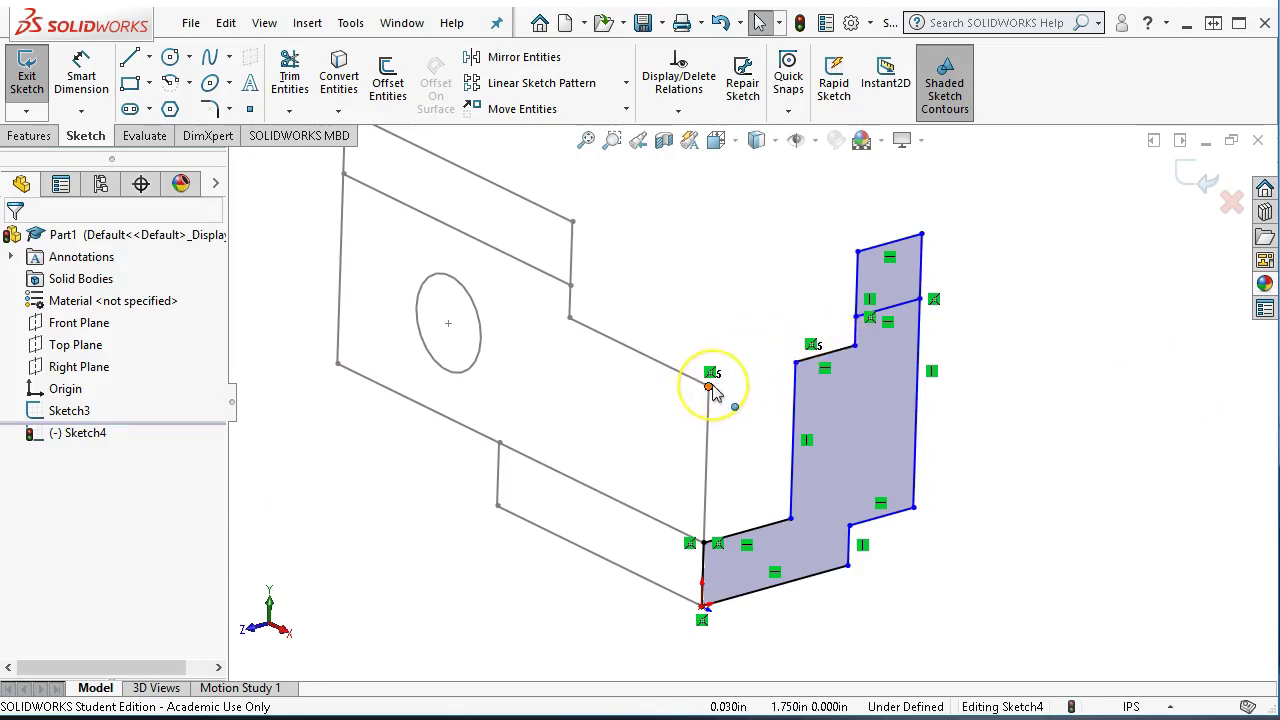
# - Make the side profile's inner horizontal line coincident with the front profile's corner point at the end of its upper inner line
pyautogui.moveTo(713, 393)
pyautogui.mouseDown()
pyautogui.moveTo(722, 432)
pyautogui.moveTo(709, 397)
pyautogui.mouseUp()
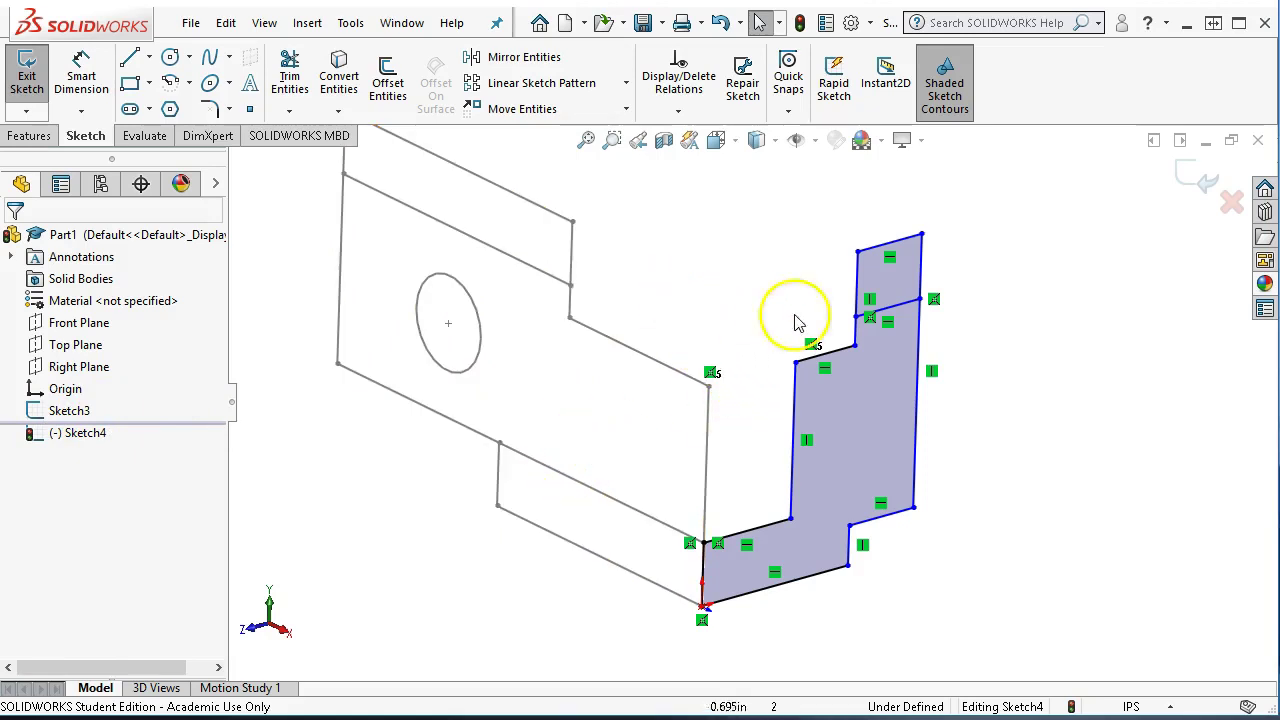
pyautogui.click(900, 303)
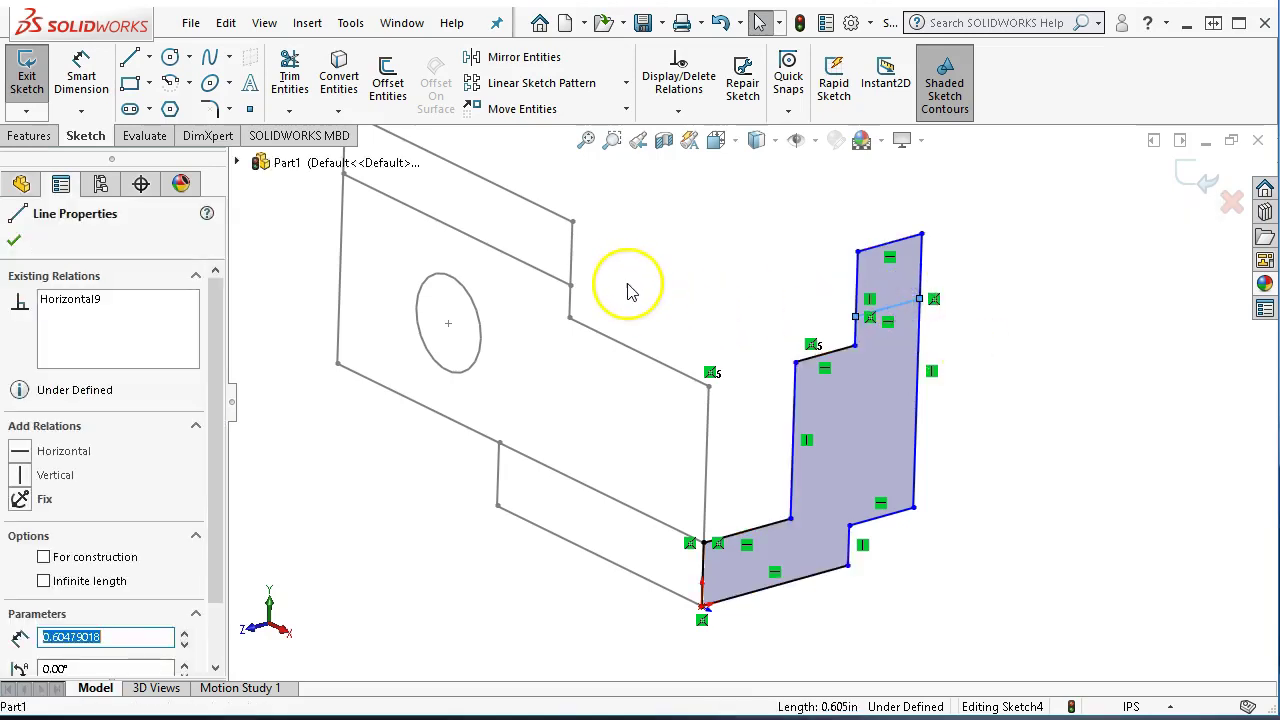
pyautogui.keyDown('ctrl'); pyautogui.click(570, 287); pyautogui.keyUp('ctrl')
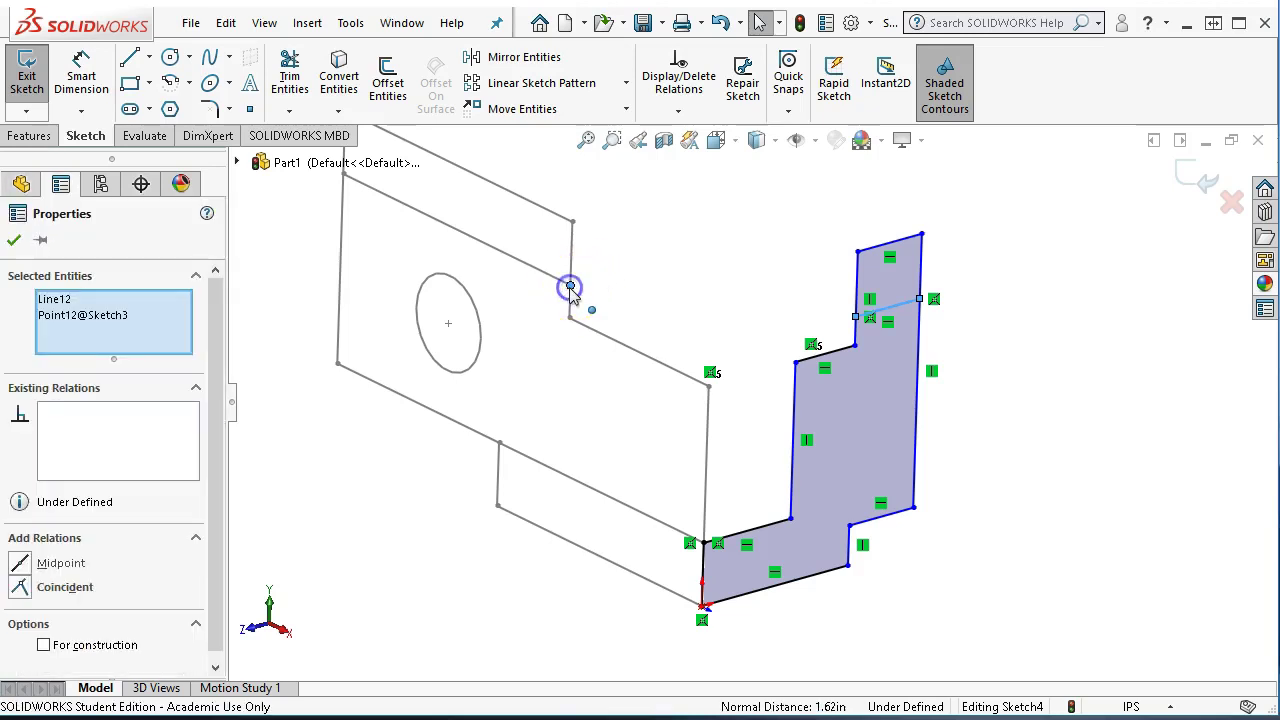
pyautogui.click(659, 200)
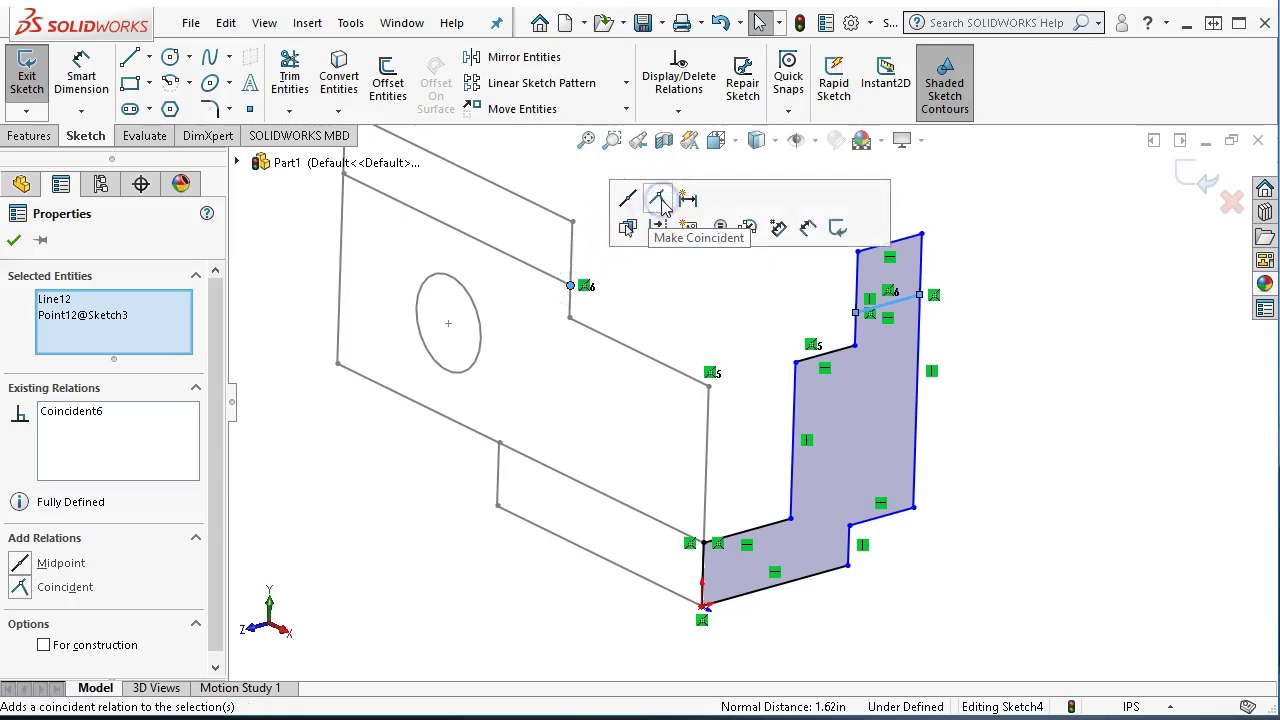
pyautogui.click(686, 325)
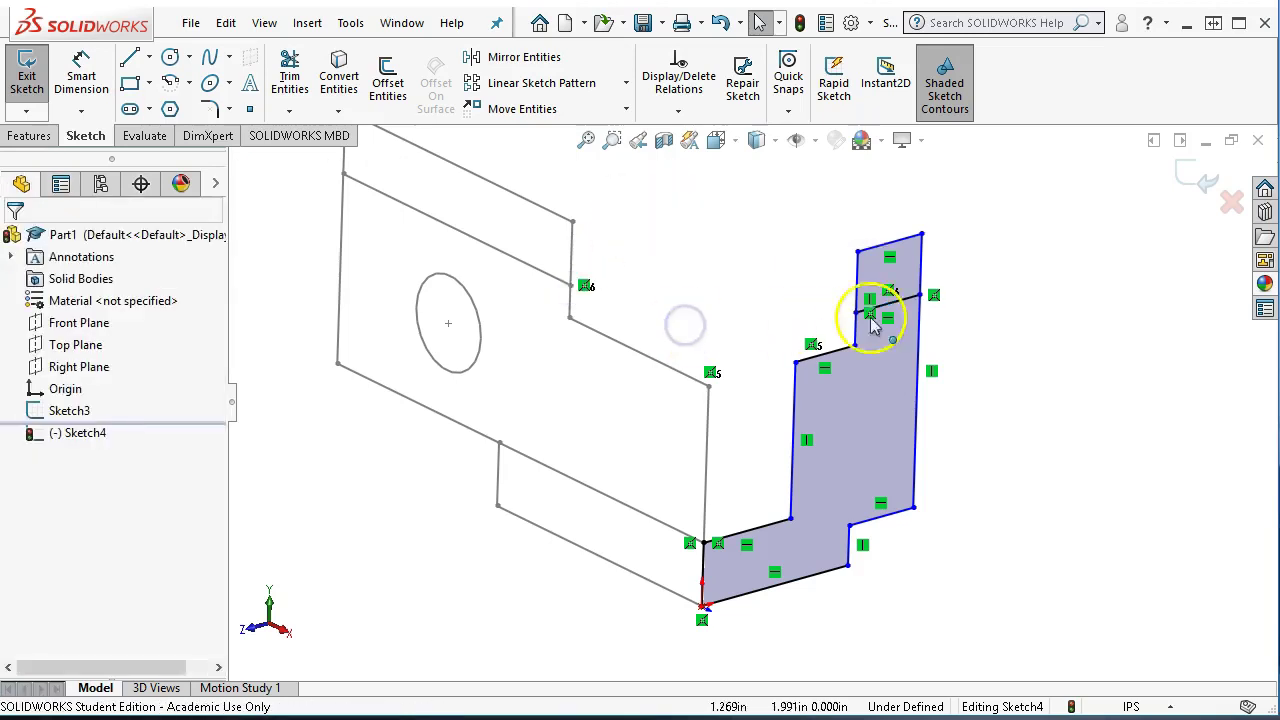
# - Make the side profile's top line coincident with the front profile's uppermost corner point
pyautogui.scroll(-2, 910, 308)
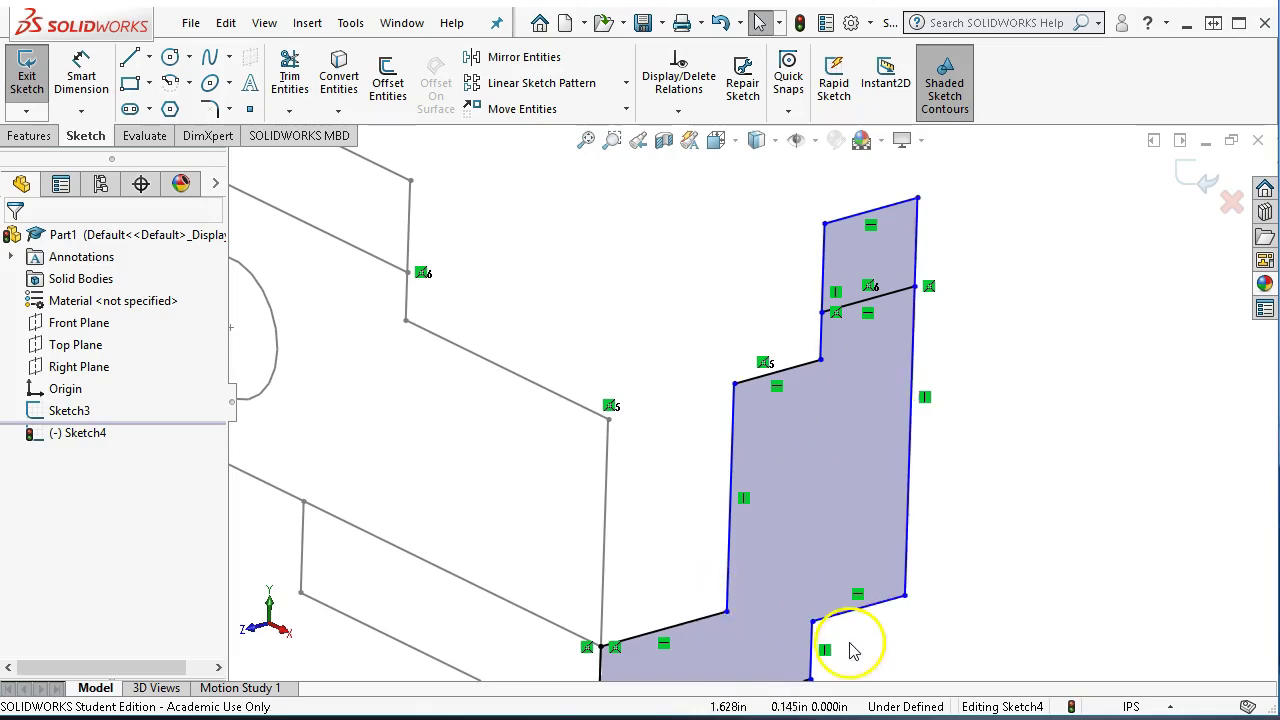
pyautogui.scroll(1, 769, 440)
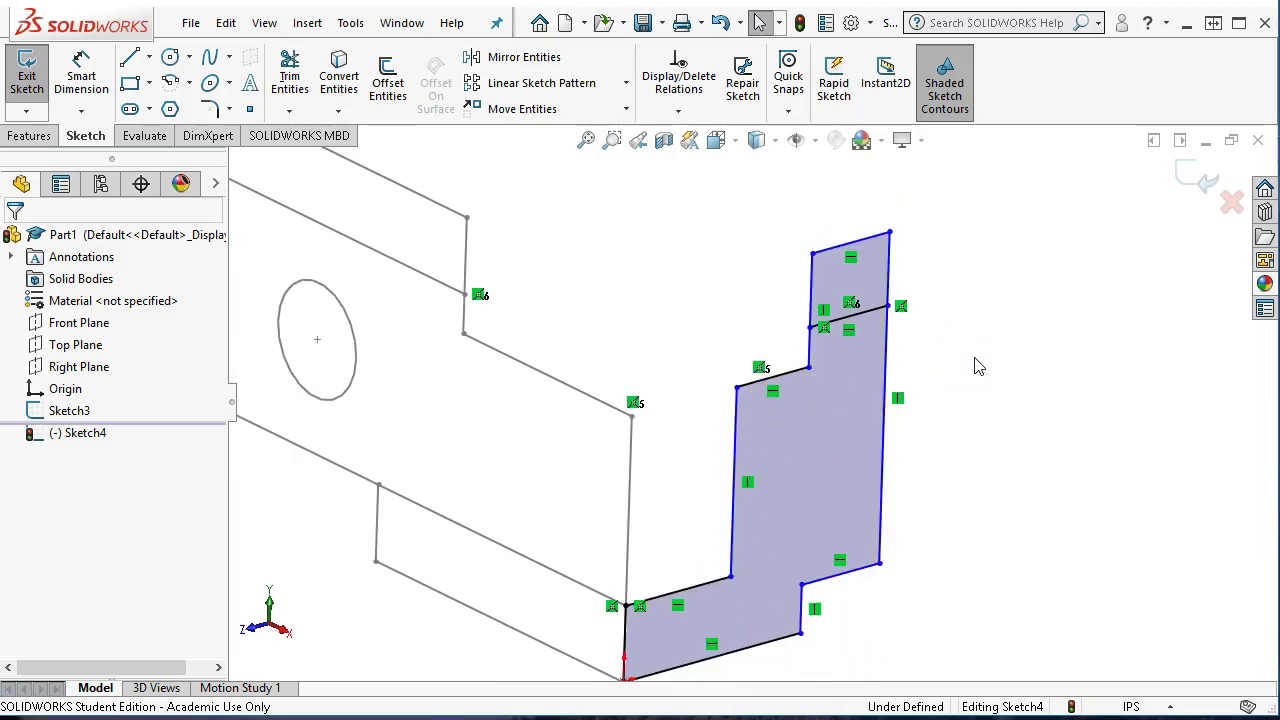
pyautogui.click(865, 243)
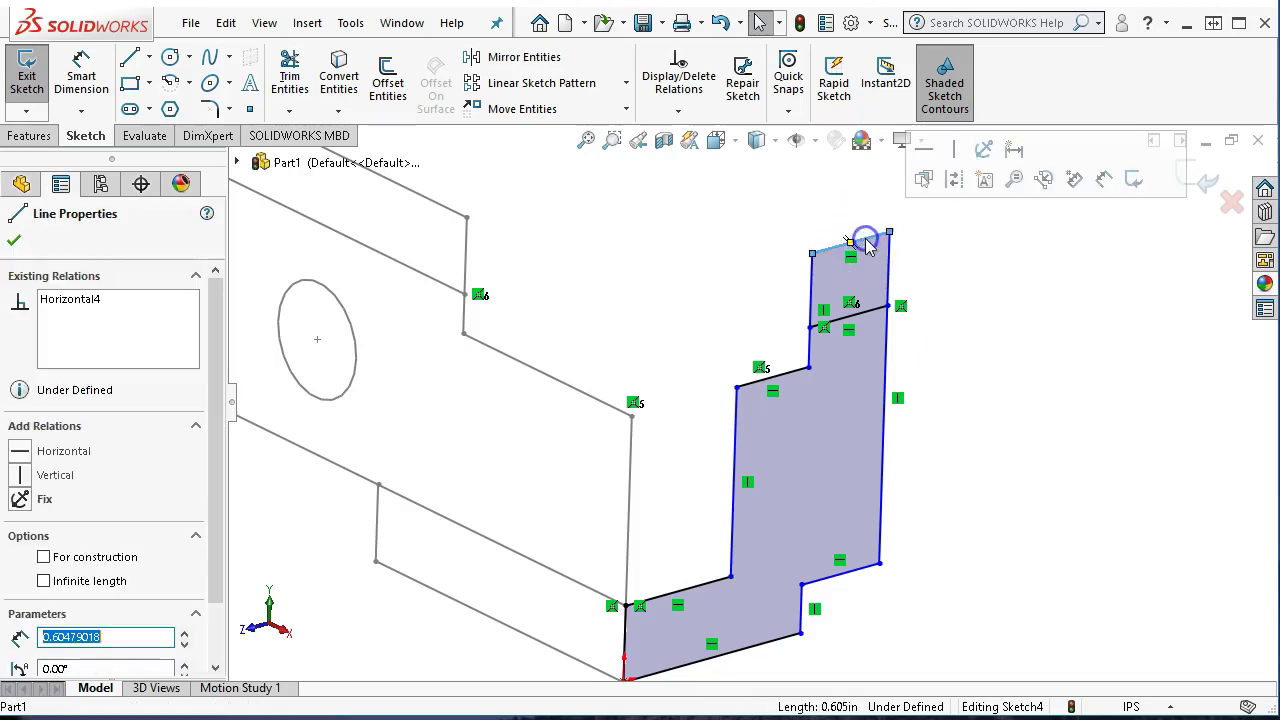
pyautogui.keyDown('ctrl'); pyautogui.click(467, 218); pyautogui.keyUp('ctrl')
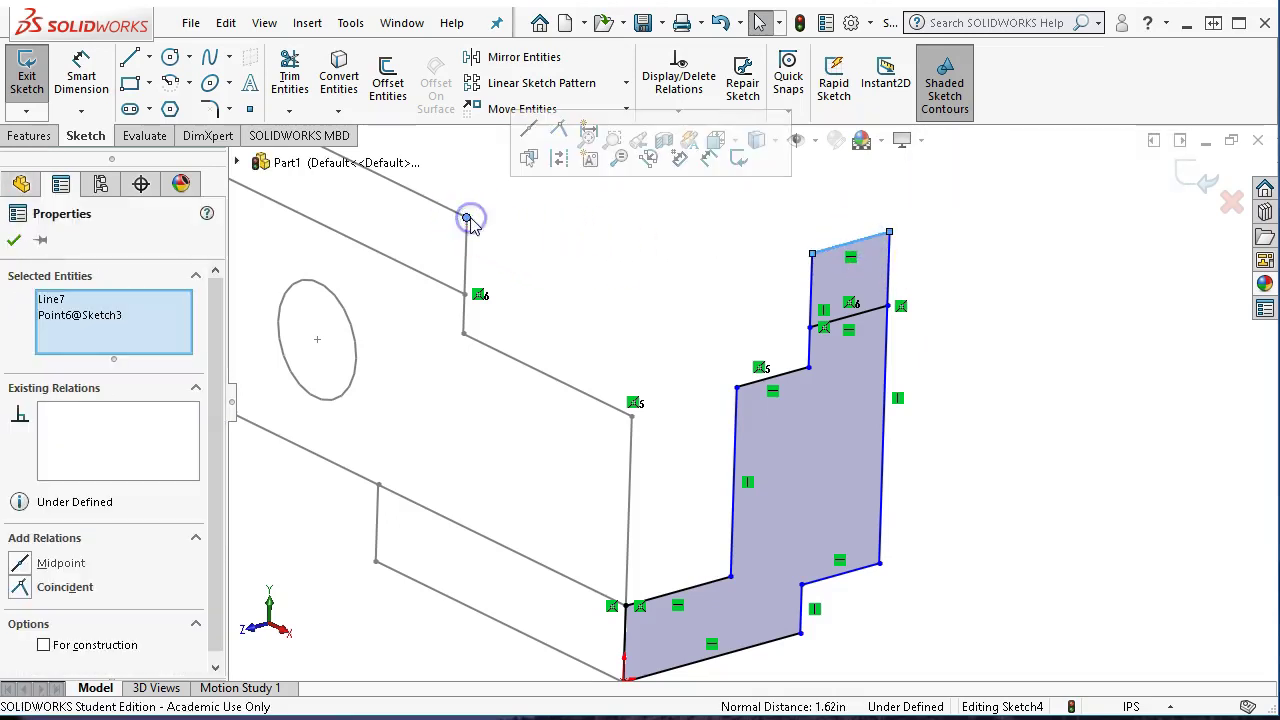
pyautogui.click(559, 128)
pyautogui.click(634, 285)
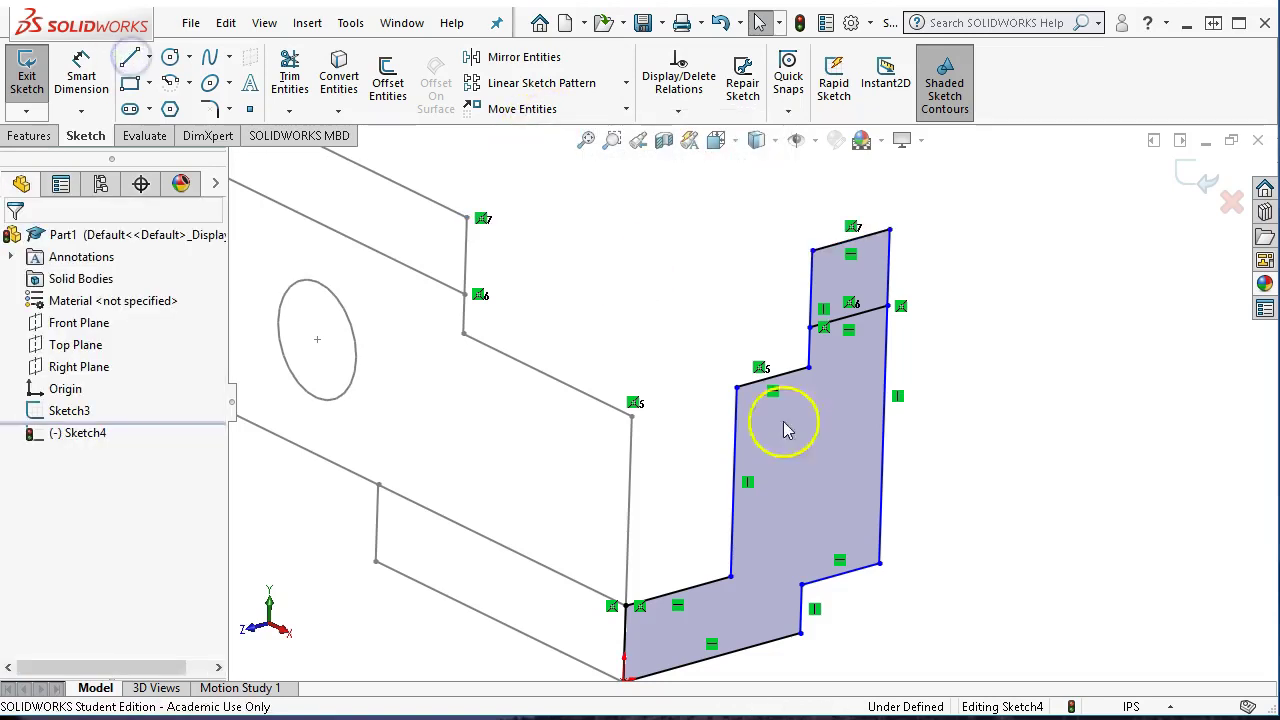
# - Move the side profile's lower rear corner point up to about 0.47 in above the origin
pyautogui.moveTo(777, 417); pyautogui.dragTo(900, 457)
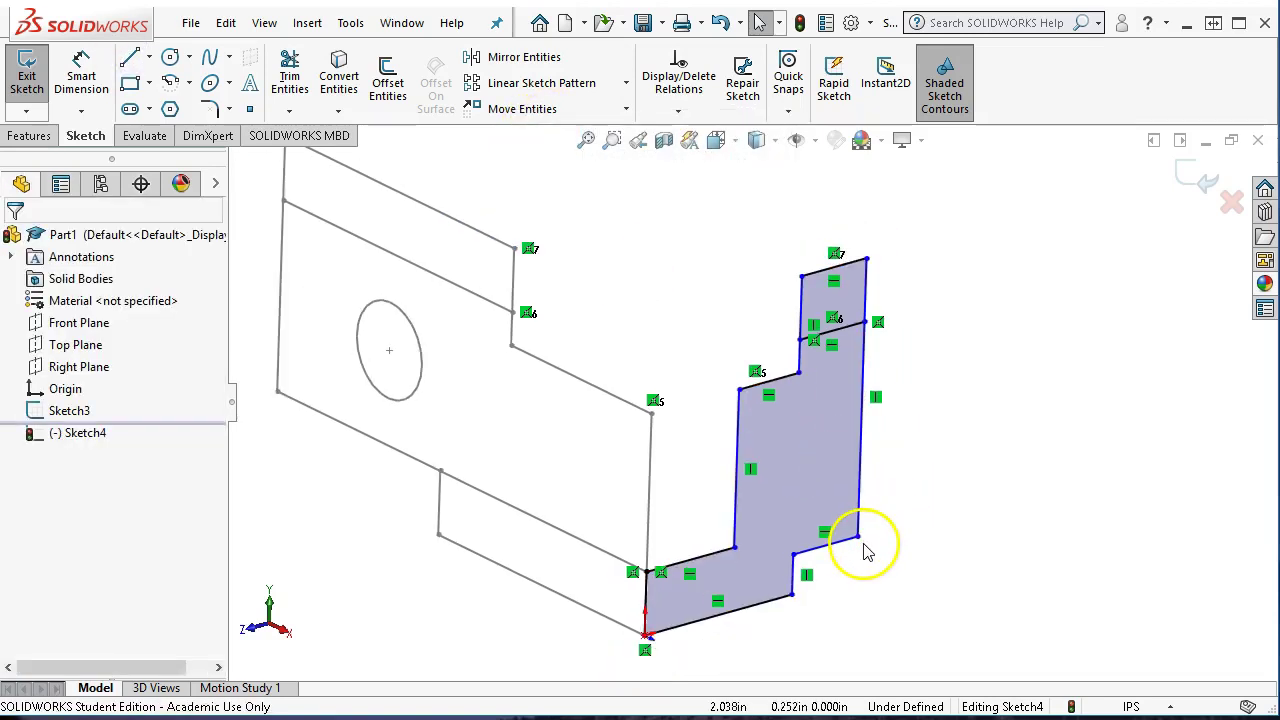
pyautogui.moveTo(857, 537)
pyautogui.mouseDown()
pyautogui.moveTo(1051, 480)
pyautogui.moveTo(908, 480)
pyautogui.moveTo(877, 577)
pyautogui.moveTo(1037, 594)
pyautogui.moveTo(1006, 471)
pyautogui.moveTo(874, 477)
pyautogui.moveTo(868, 516)
pyautogui.mouseUp()
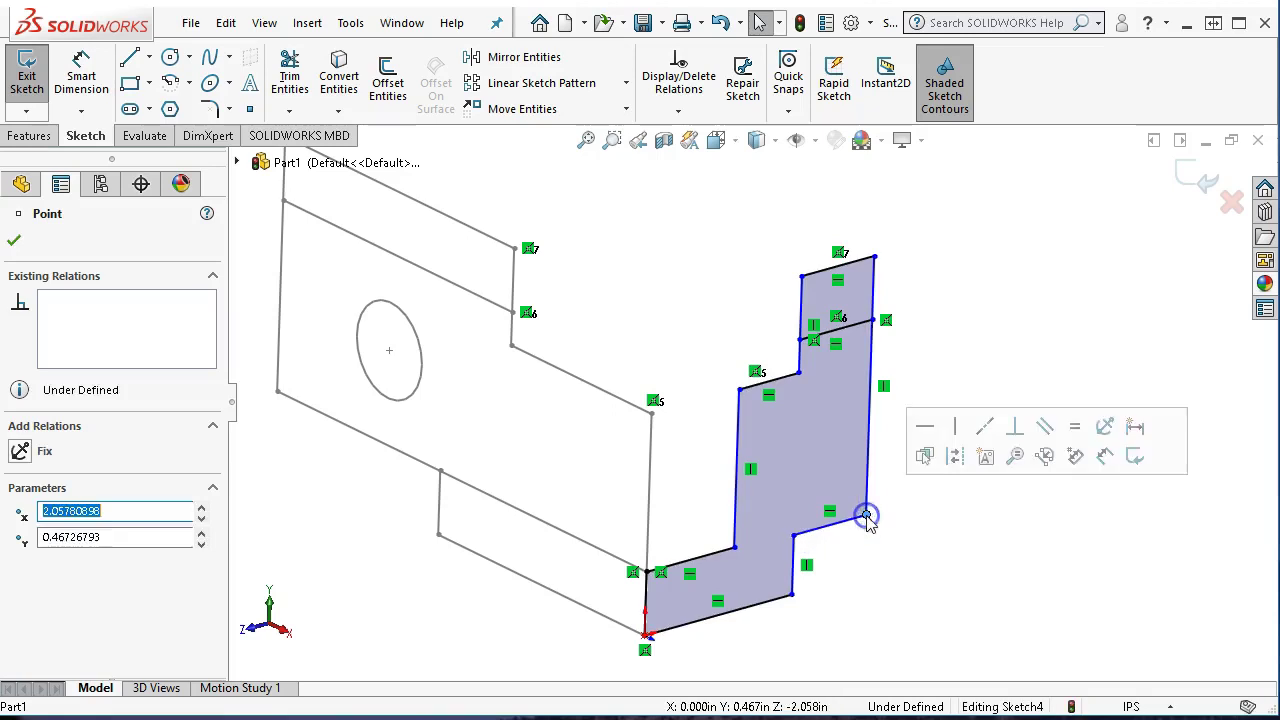
pyautogui.click(877, 569)
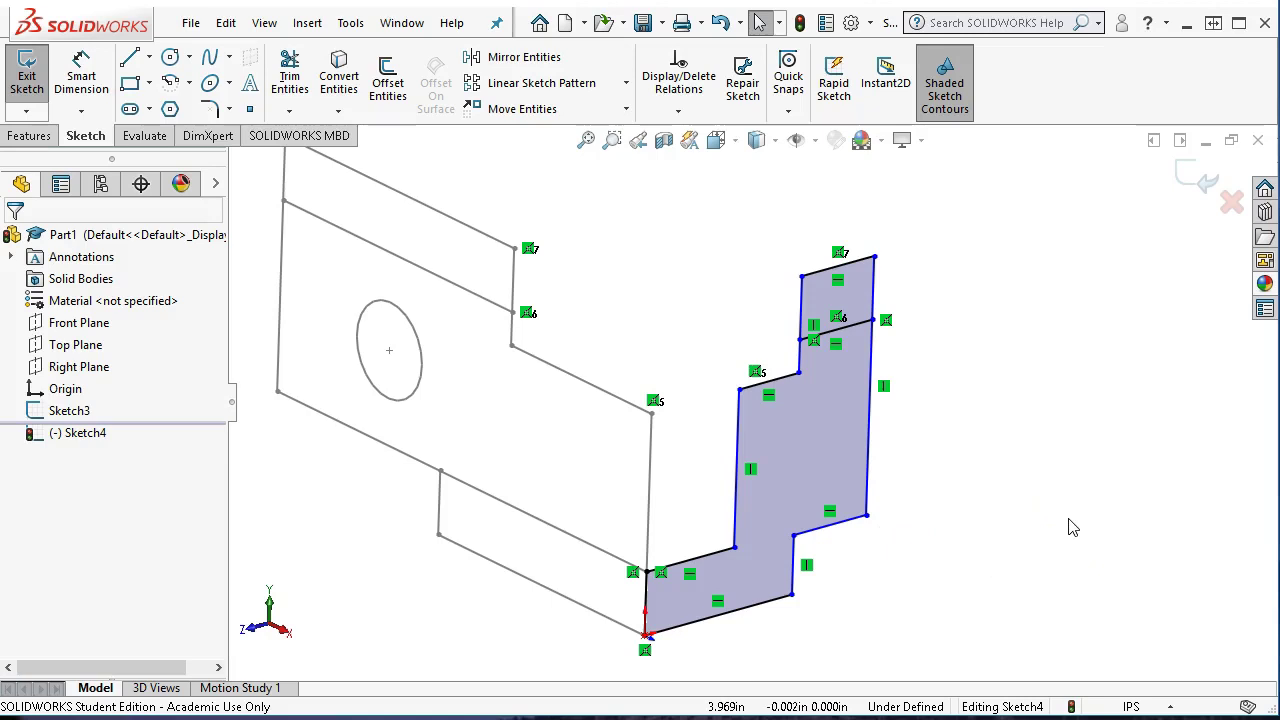
pyautogui.hotkey('ctrl', '4')
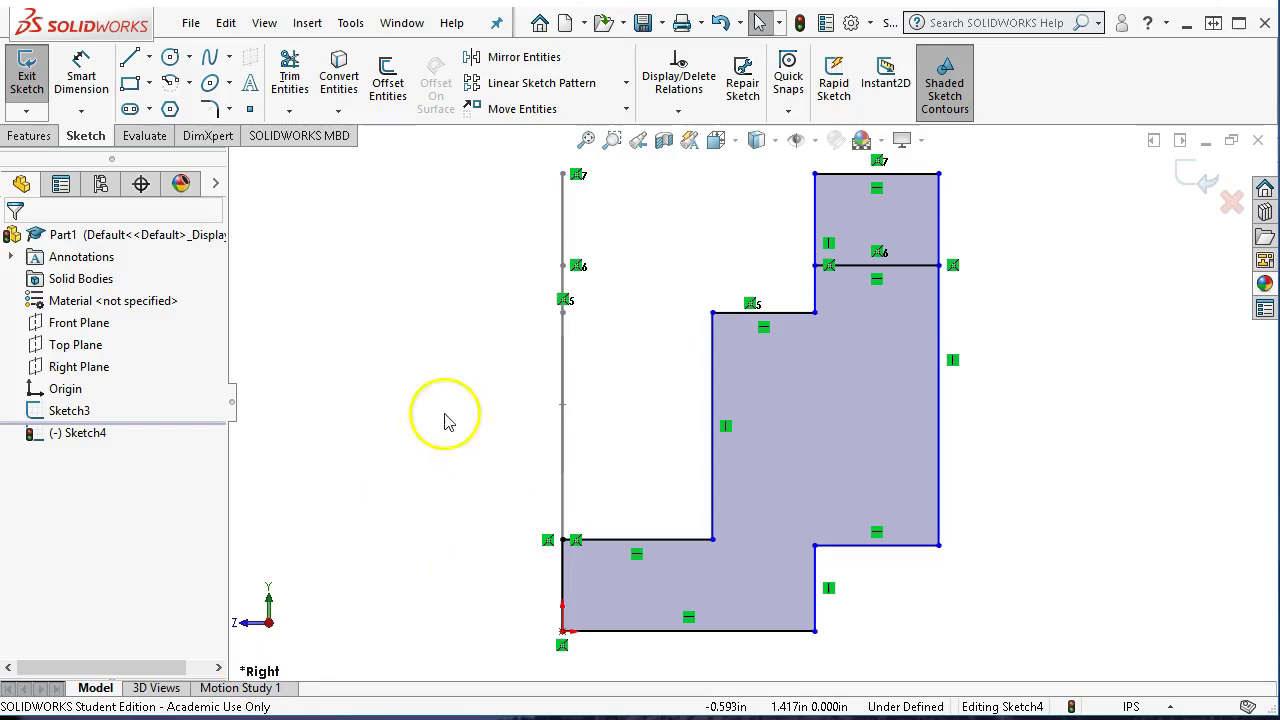
pyautogui.press('f')
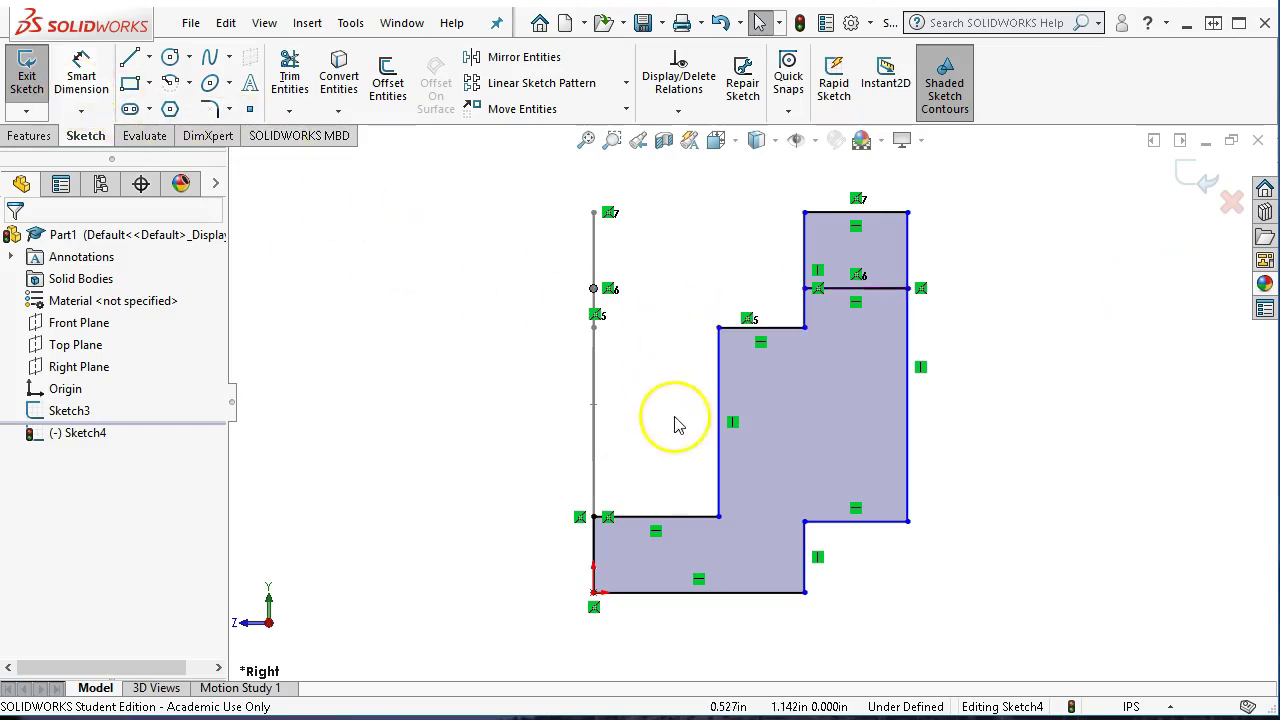
pyautogui.click(265, 24)
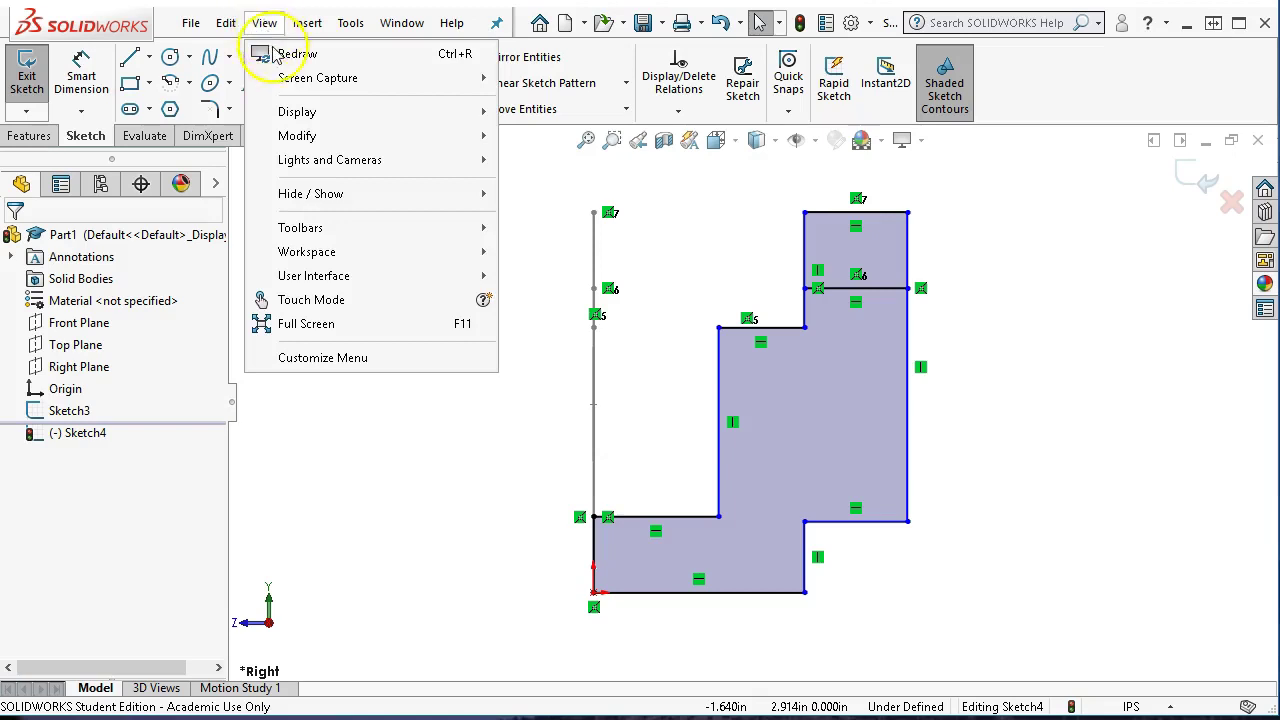
pyautogui.moveTo(300, 256)
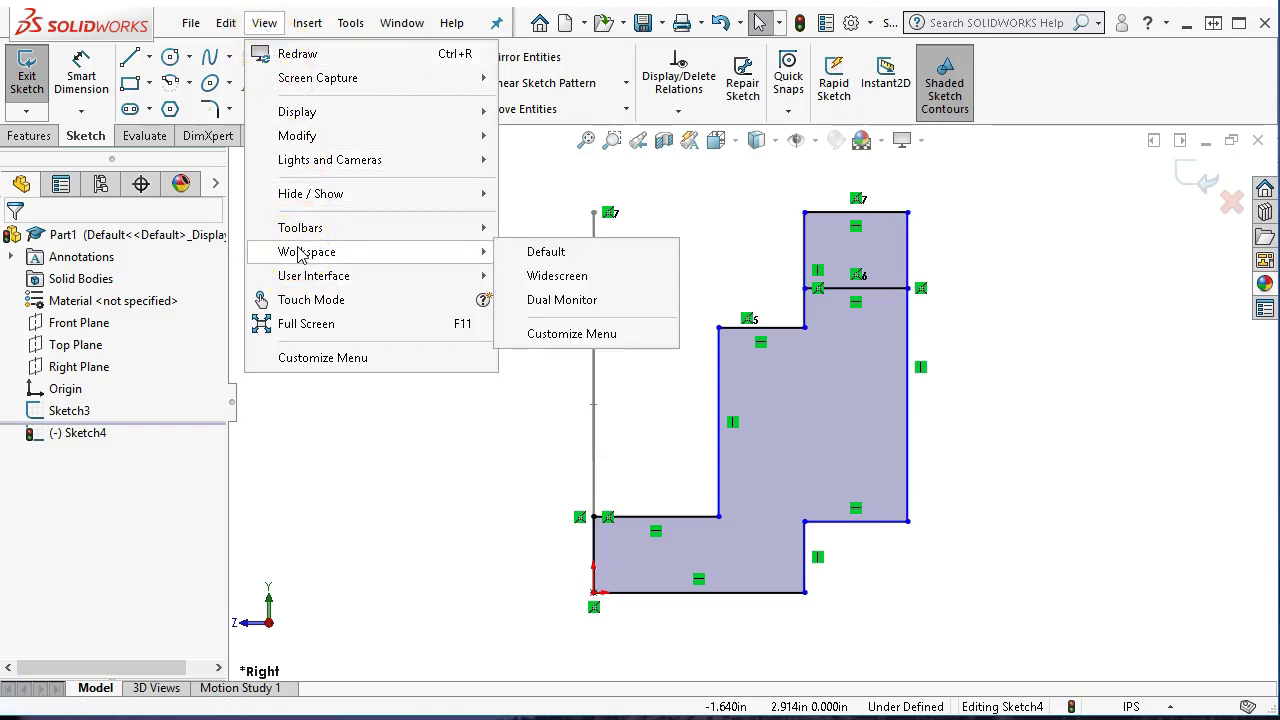
pyautogui.click(301, 138)
pyautogui.moveTo(301, 118)
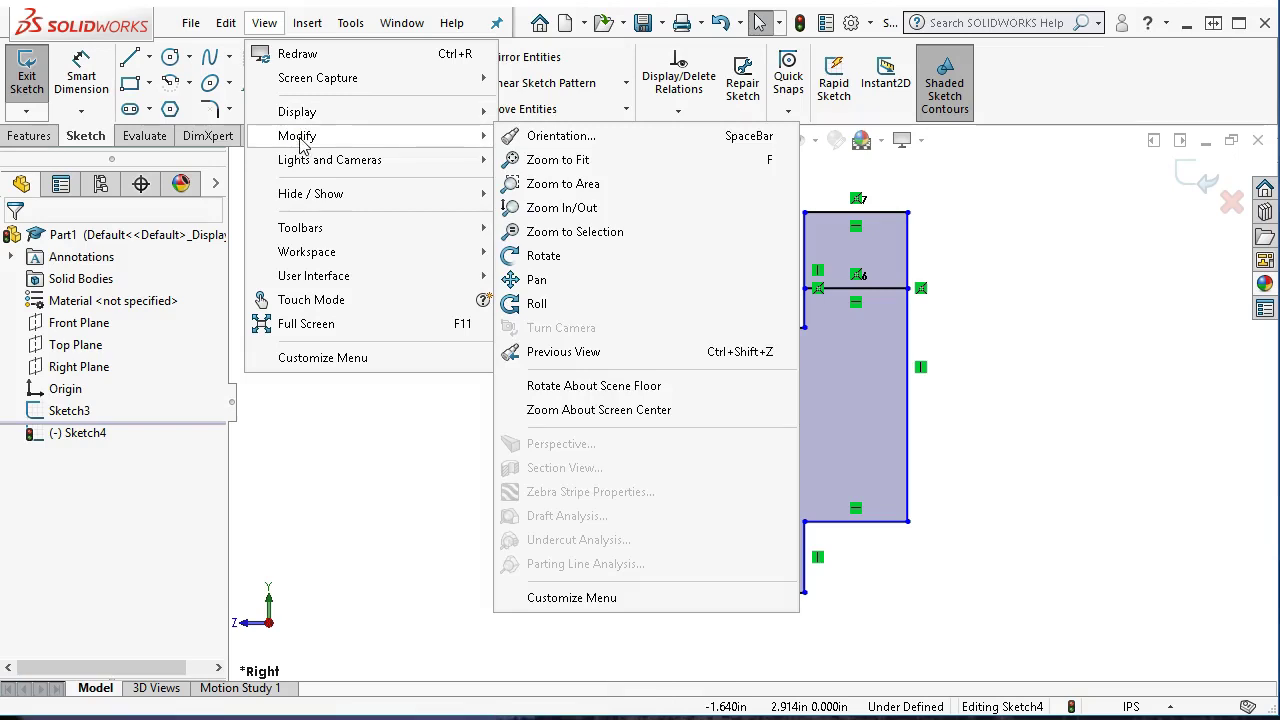
pyautogui.click(226, 24)
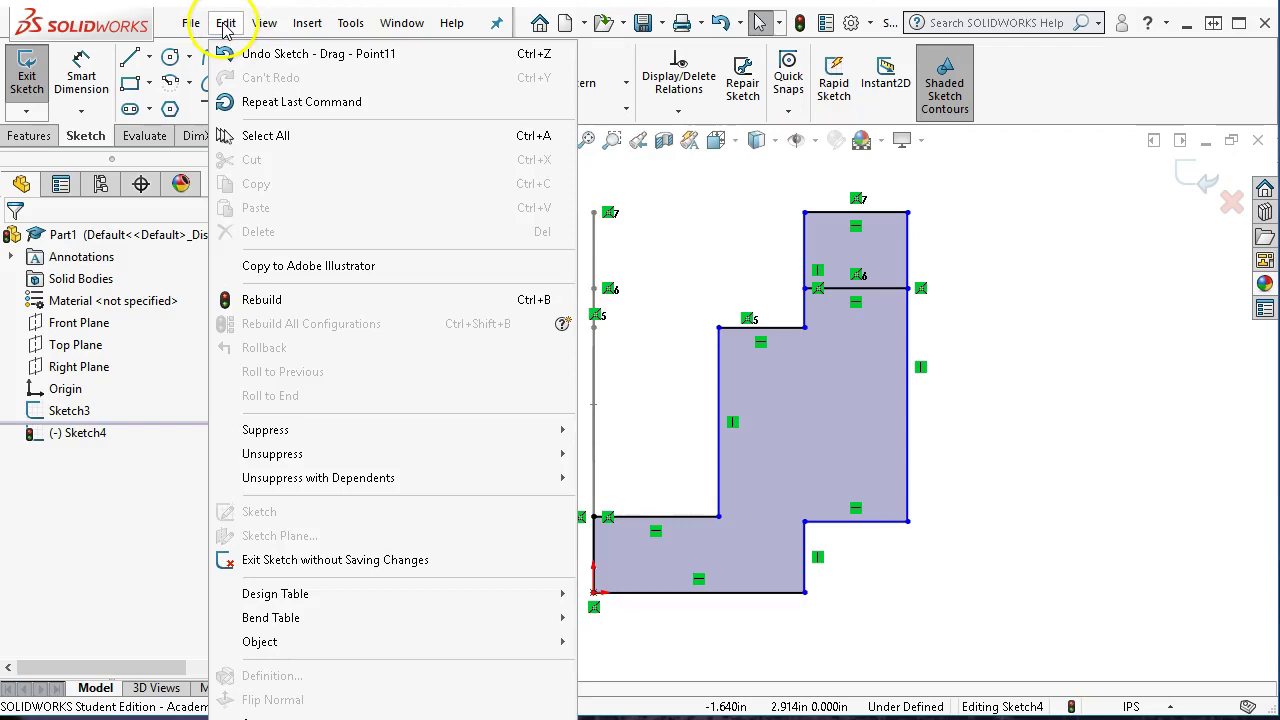
pyautogui.moveTo(263, 24)
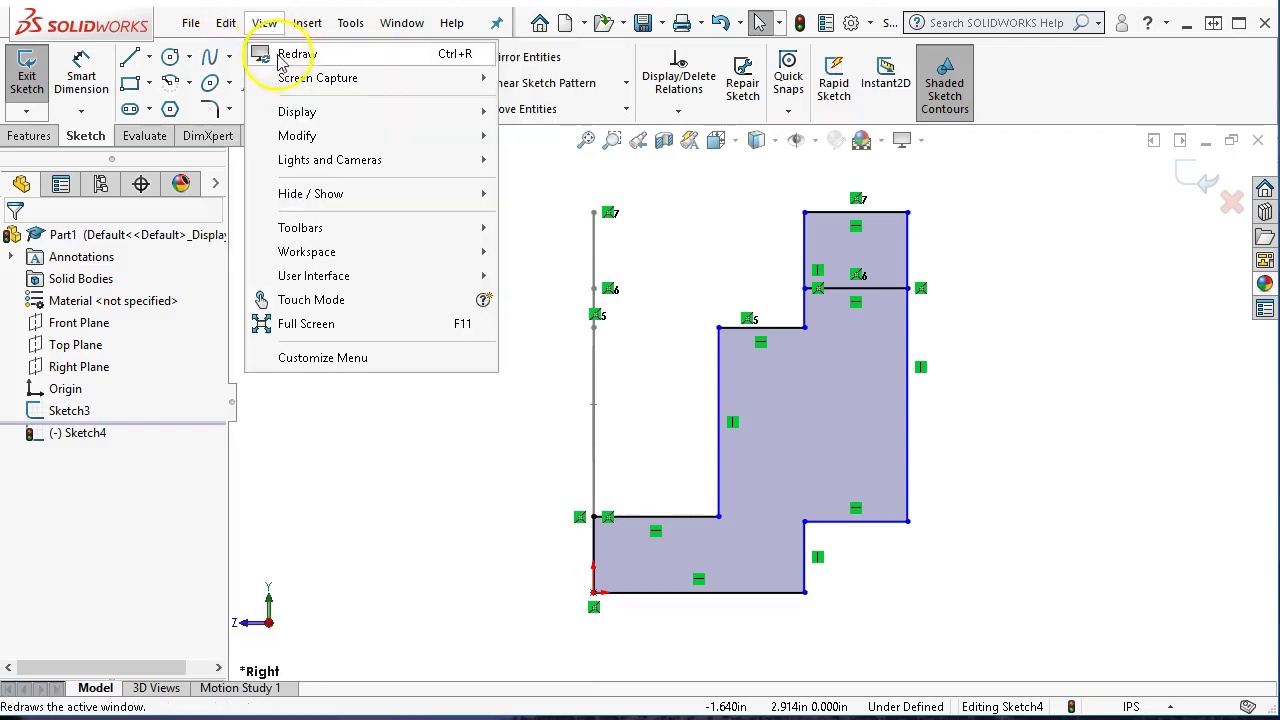
pyautogui.moveTo(313, 205)
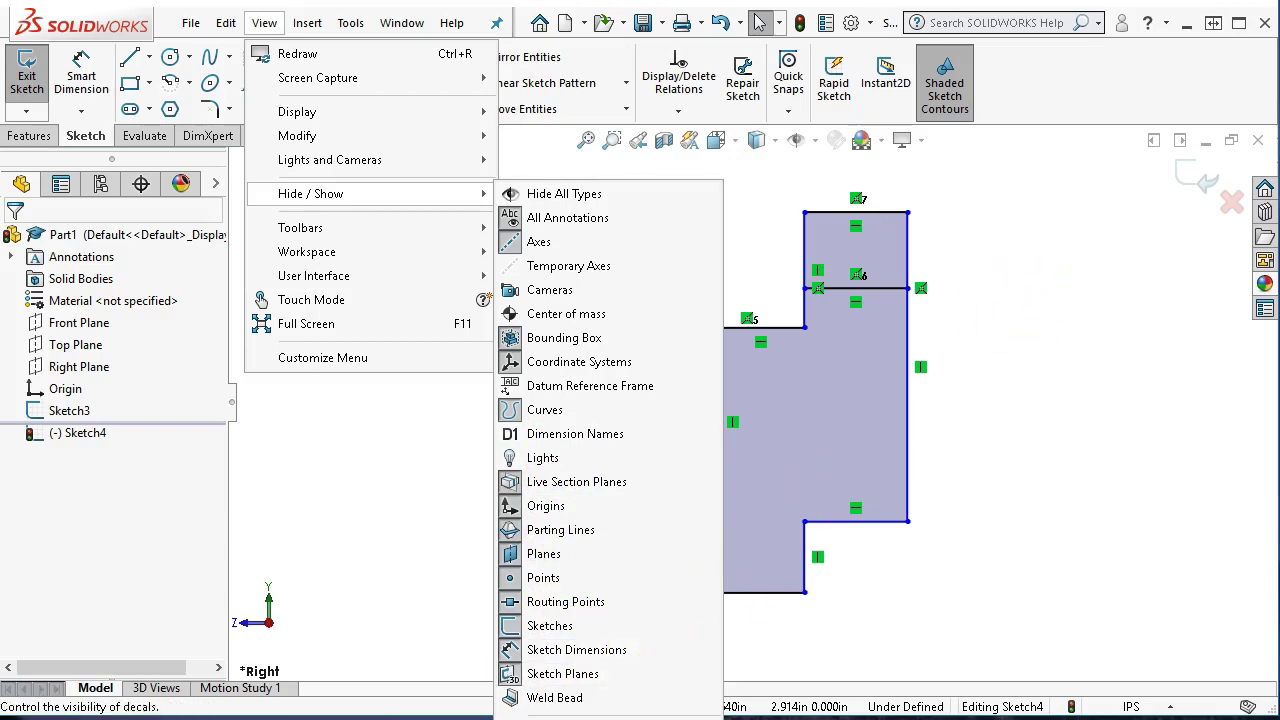
pyautogui.click(1070, 283)
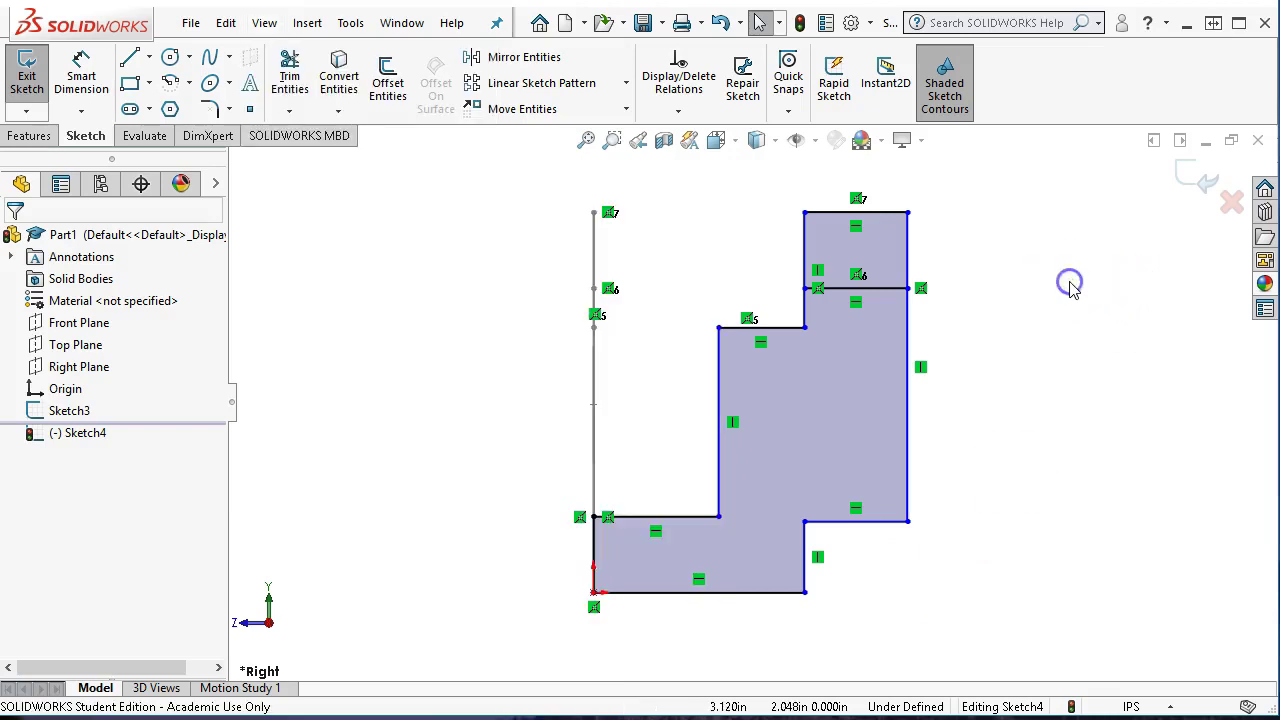
# - Hide the sketch relation symbols in the graphics area and select the side profile's middle step line to check its relations
pyautogui.click(815, 145)
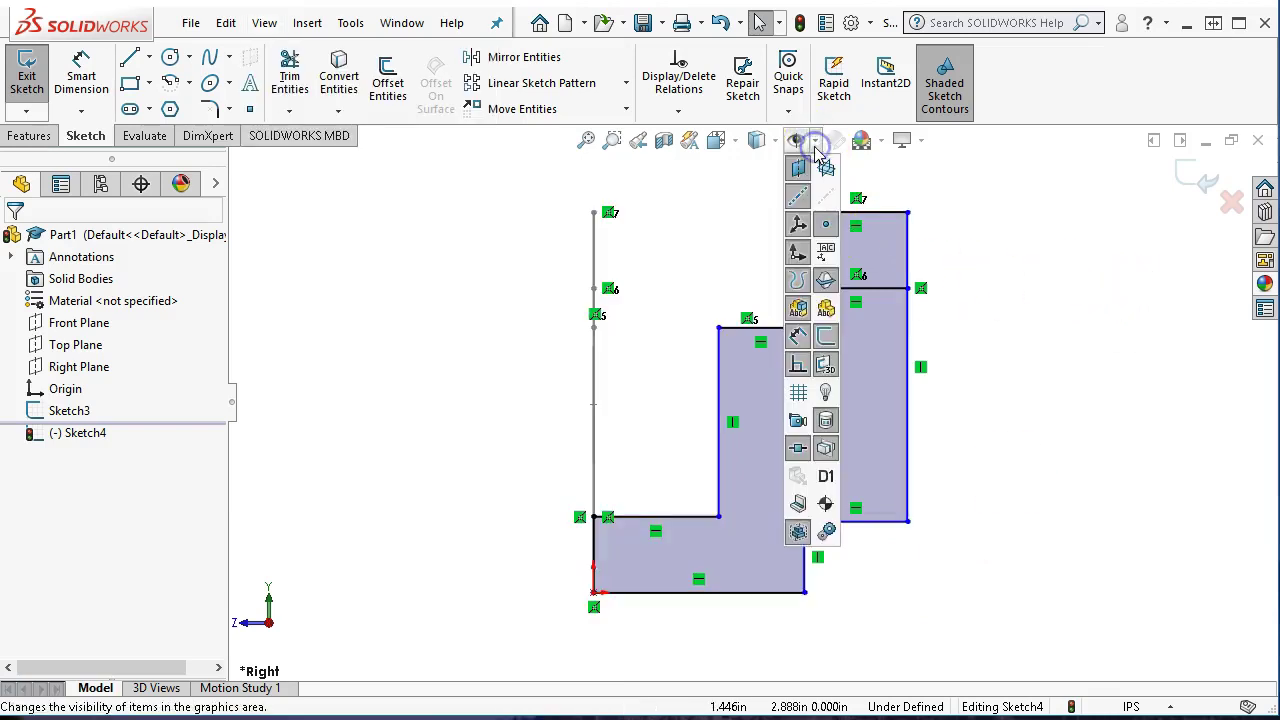
pyautogui.click(795, 368)
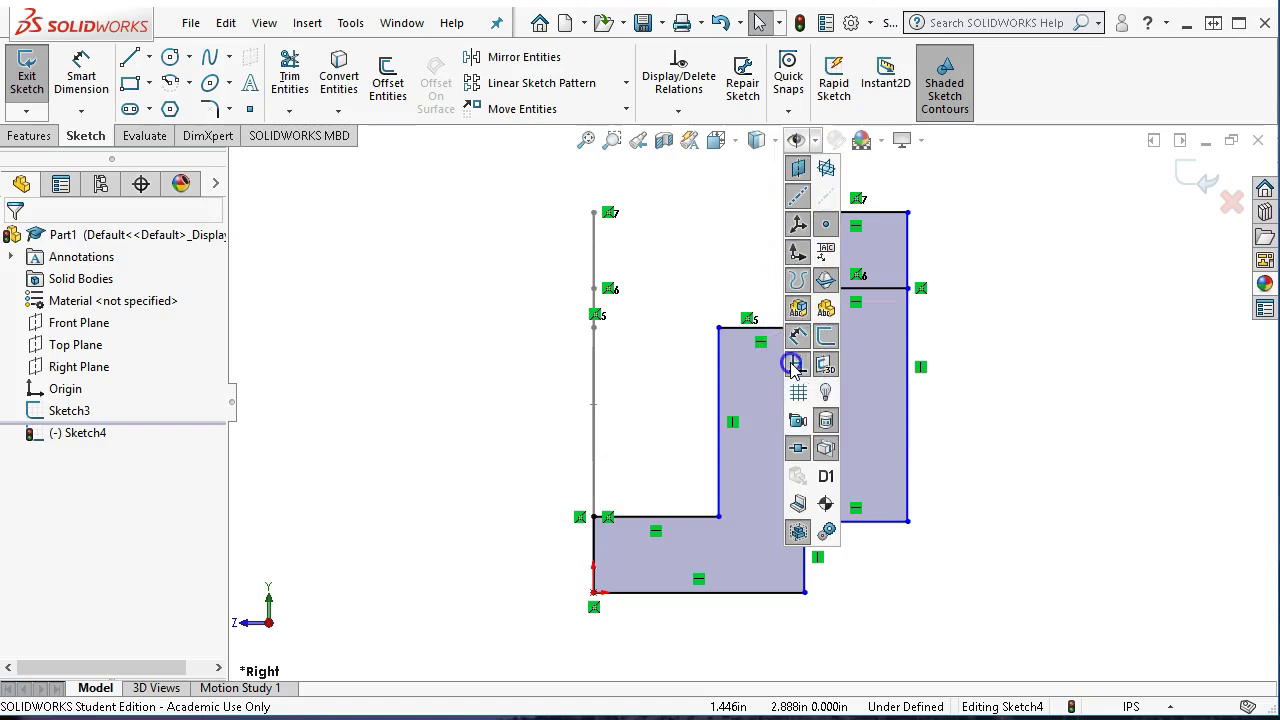
pyautogui.click(700, 253)
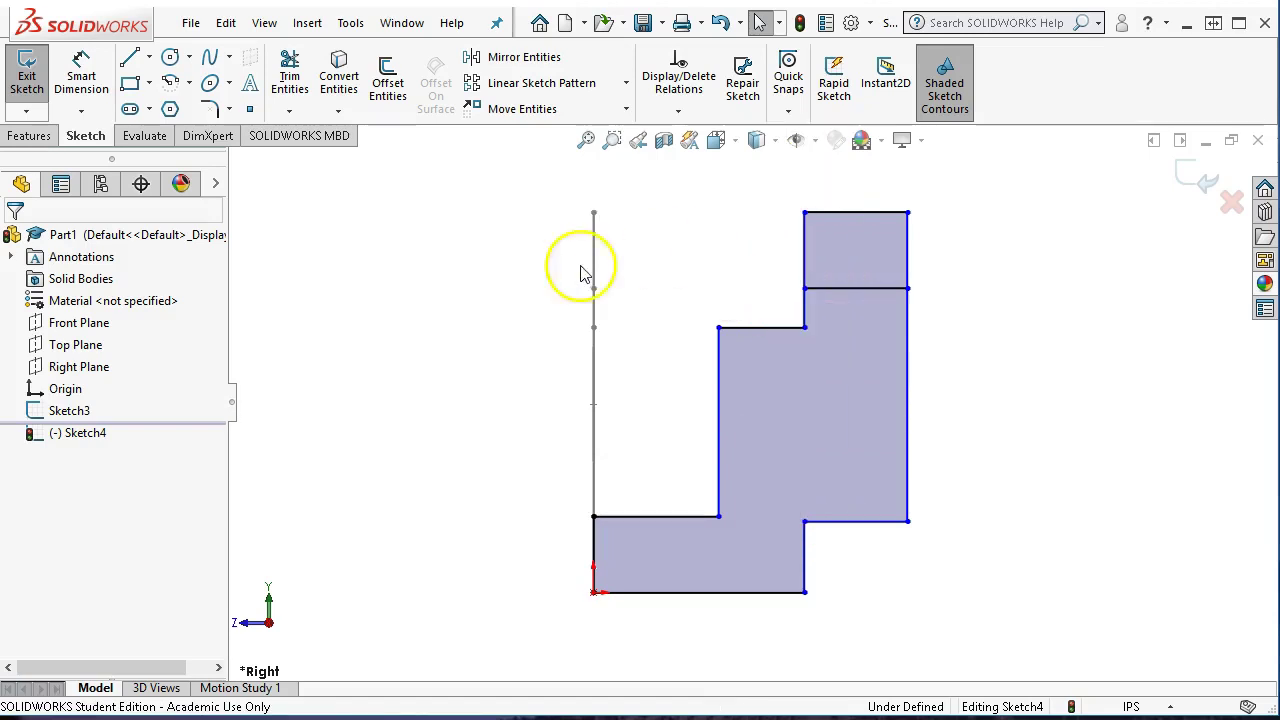
pyautogui.click(744, 340)
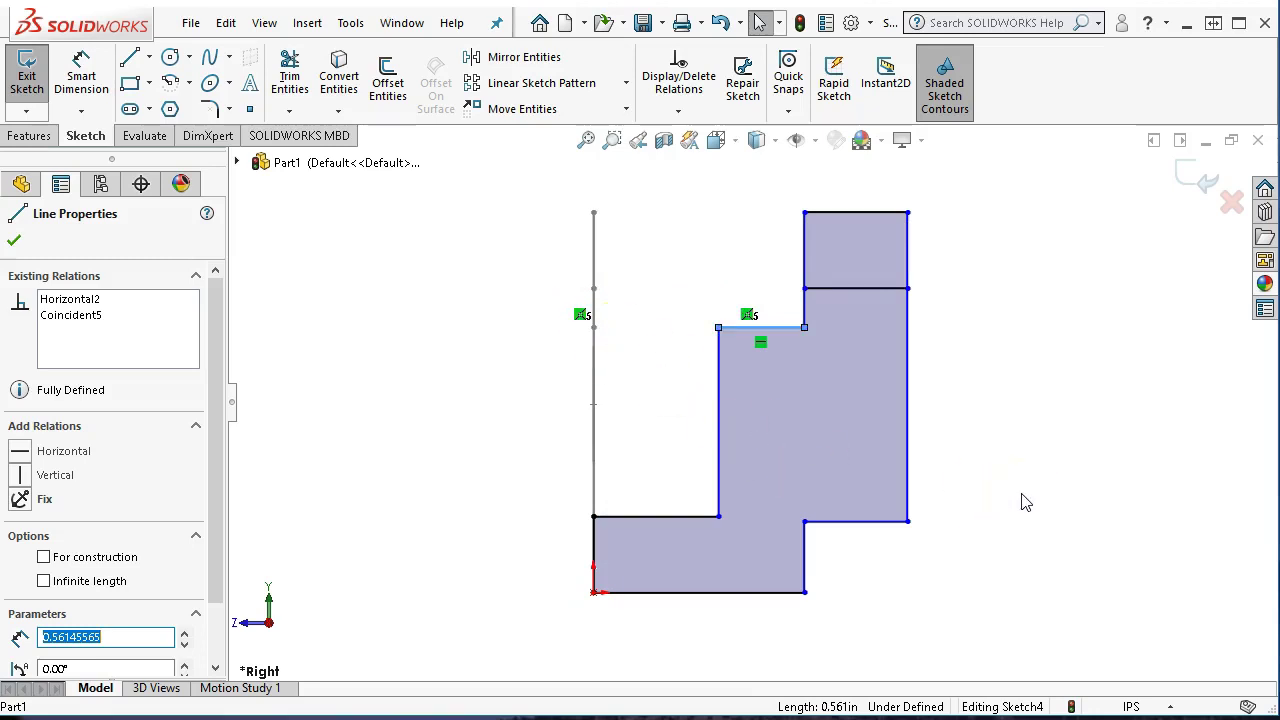
# - Dimension the short horizontal line of the side profile's lower rear notch and set it to 0.62 in
pyautogui.click(975, 318)
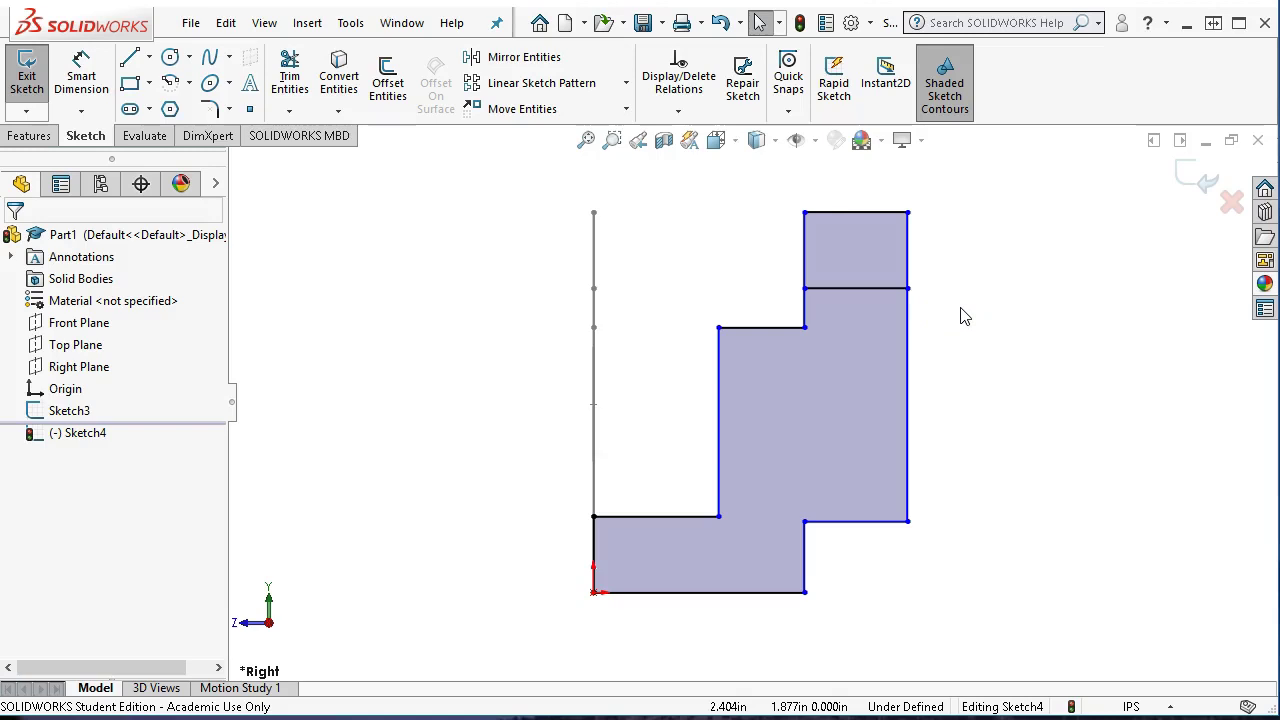
pyautogui.rightClick(960, 313)
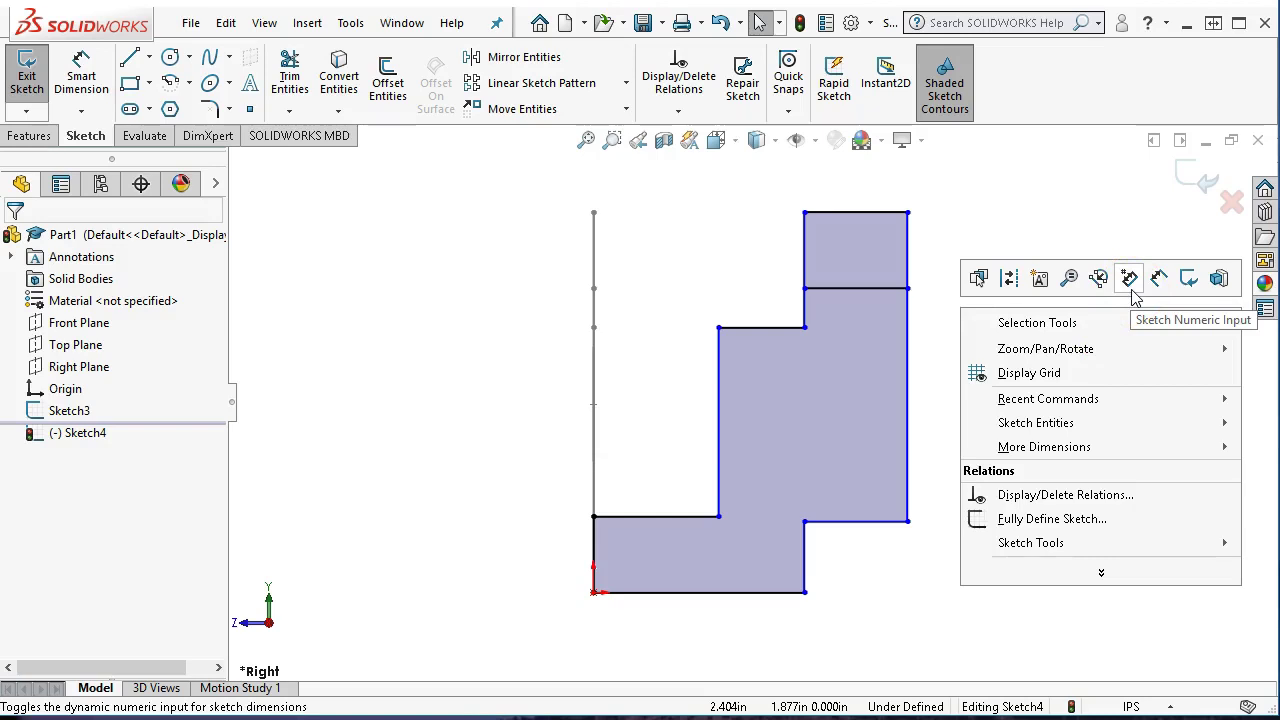
pyautogui.click(1100, 280)
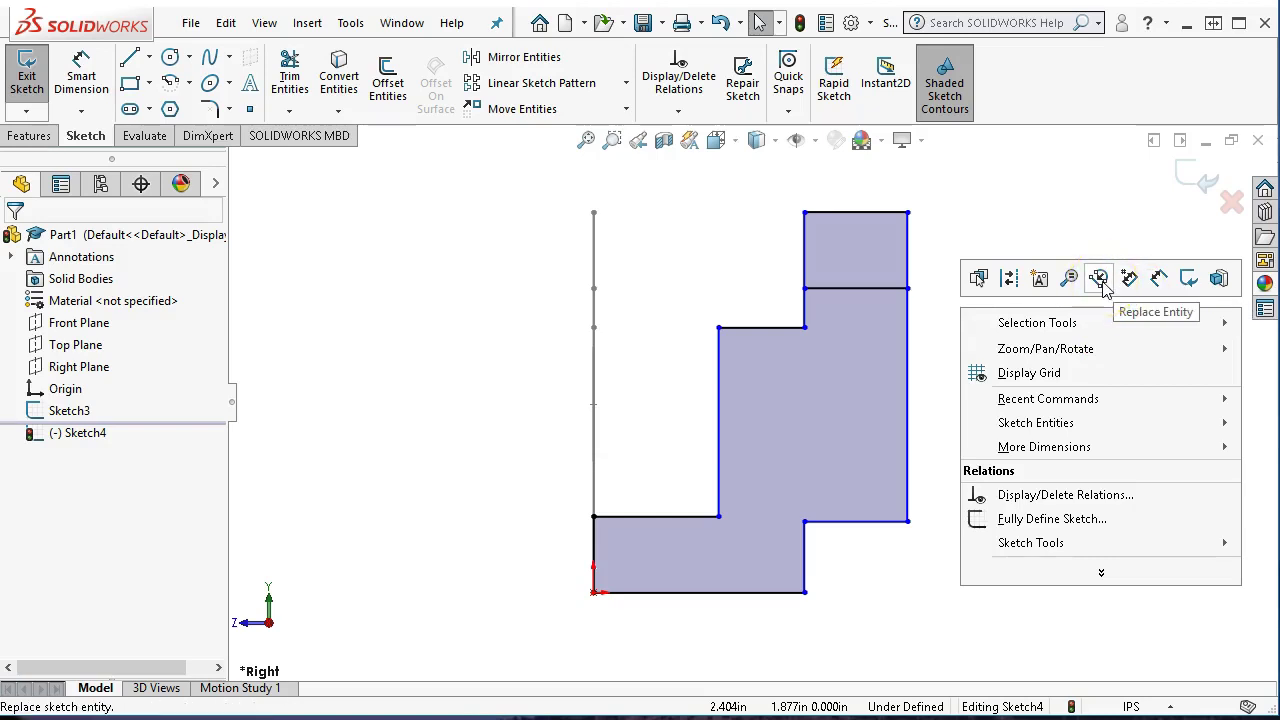
pyautogui.click(1157, 281)
pyautogui.click(1157, 281)
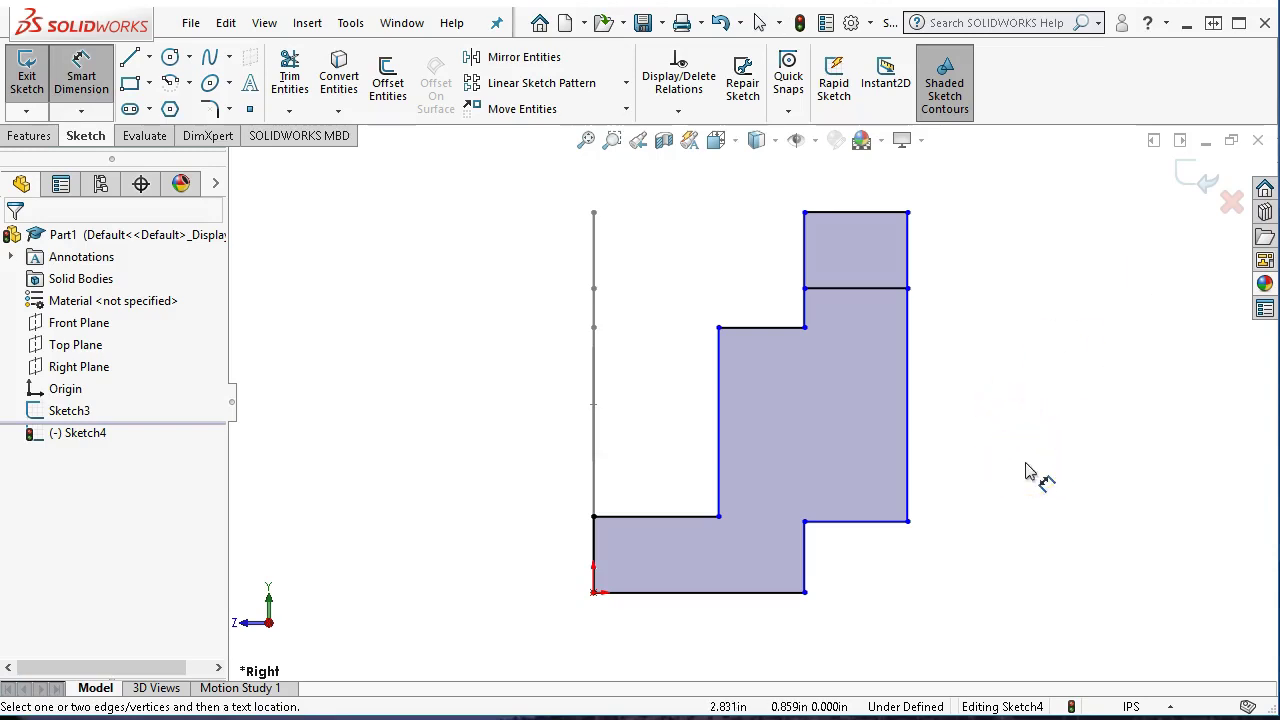
pyautogui.click(864, 528)
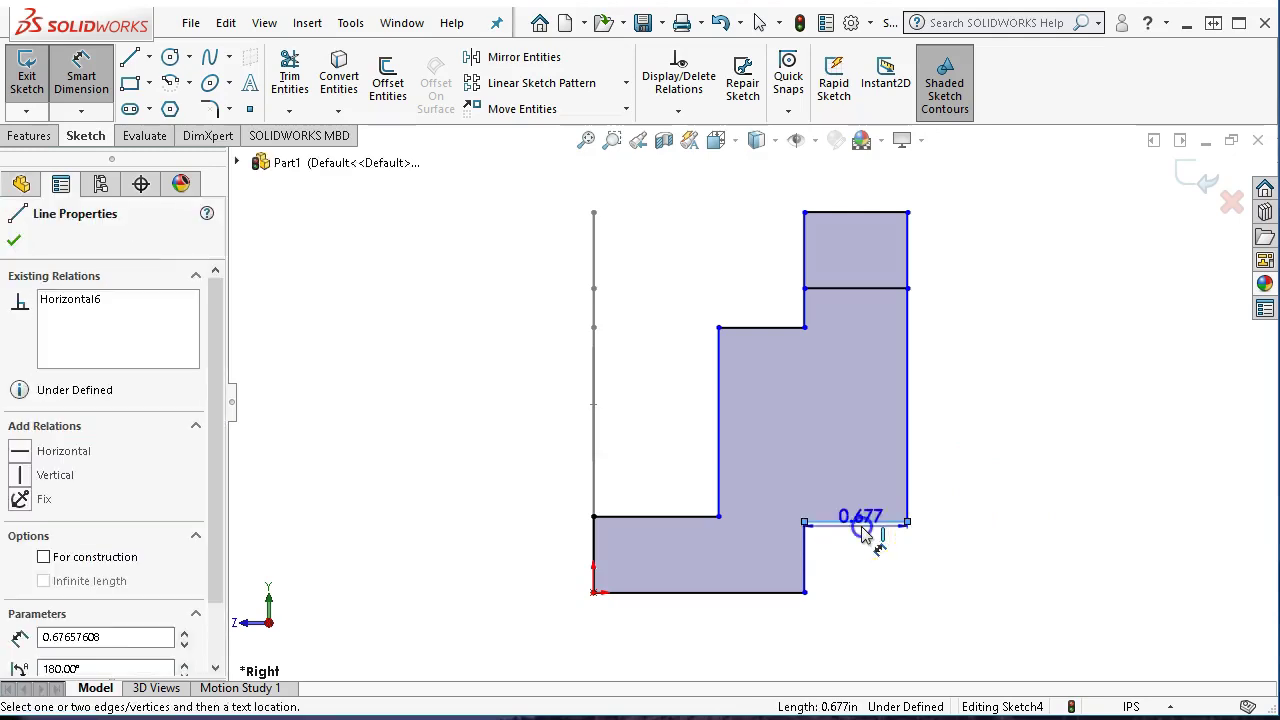
pyautogui.click(852, 642)
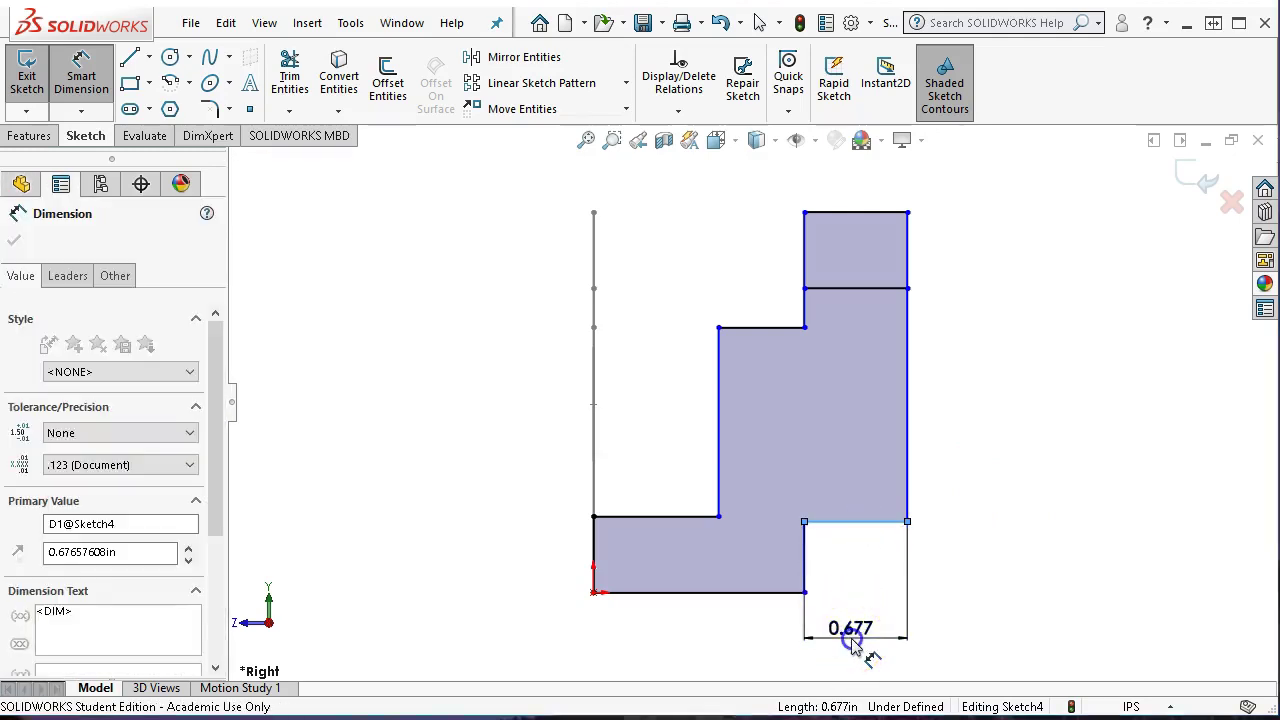
pyautogui.write('.62')
pyautogui.press('Return')
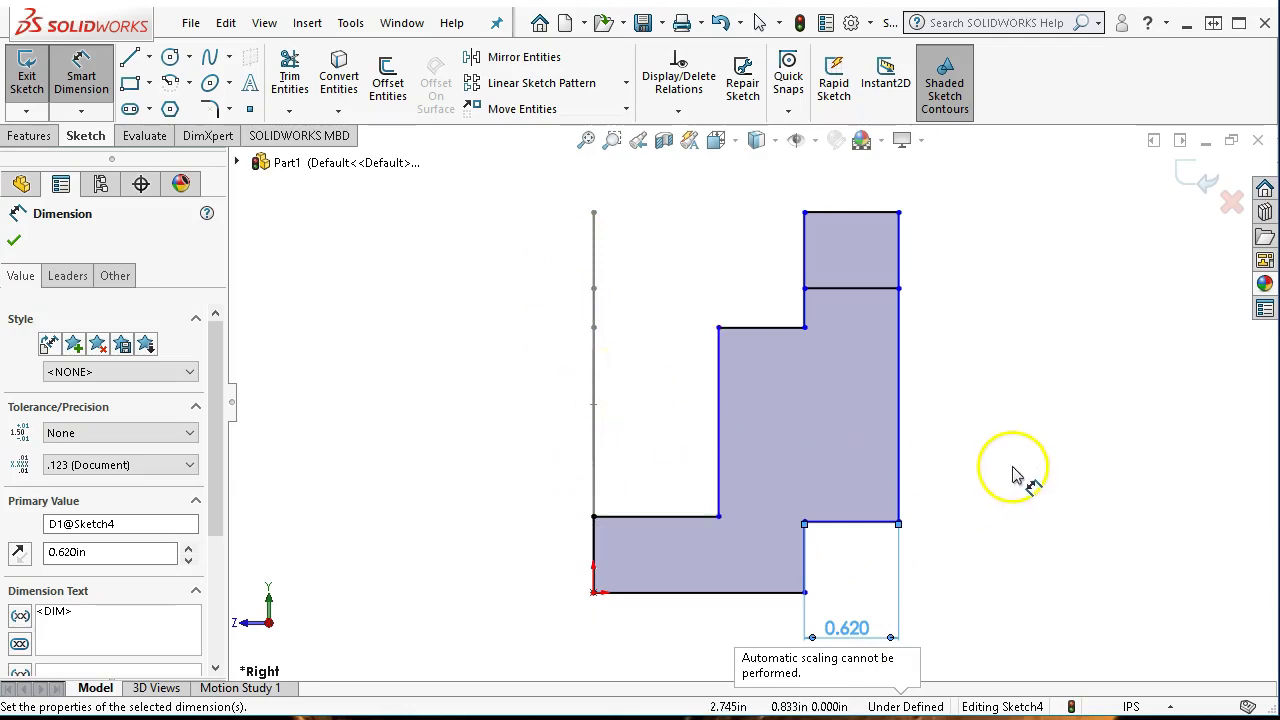
# - Dimension the side profile's lower front ledge line and set its length to 0.62 in
pyautogui.click(632, 522)
pyautogui.click(640, 447)
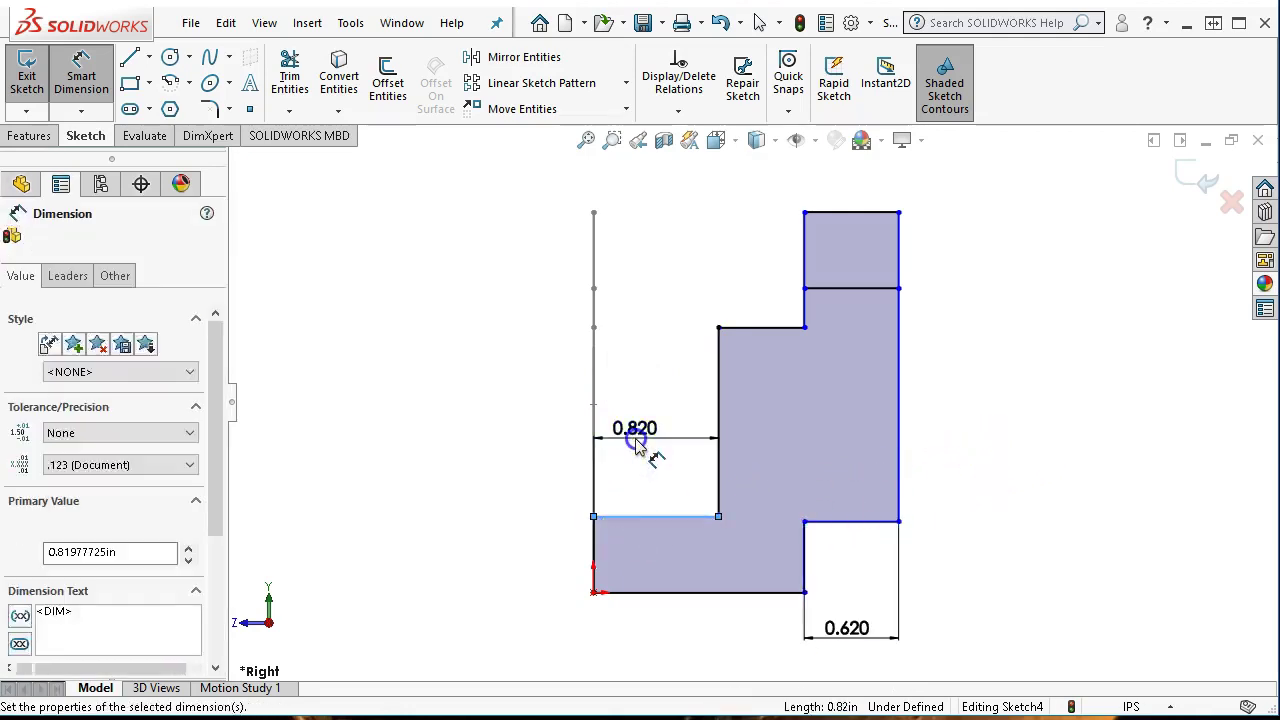
pyautogui.write('.62')
pyautogui.press('Return')
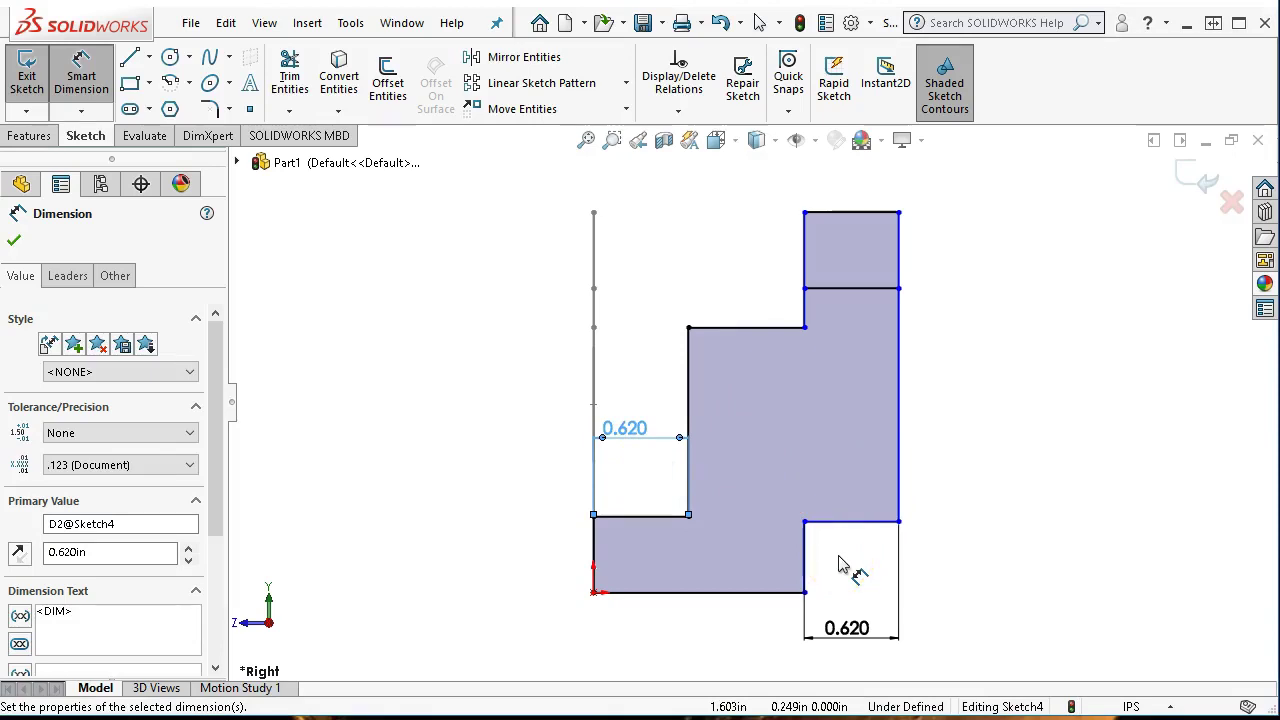
pyautogui.click(803, 246)
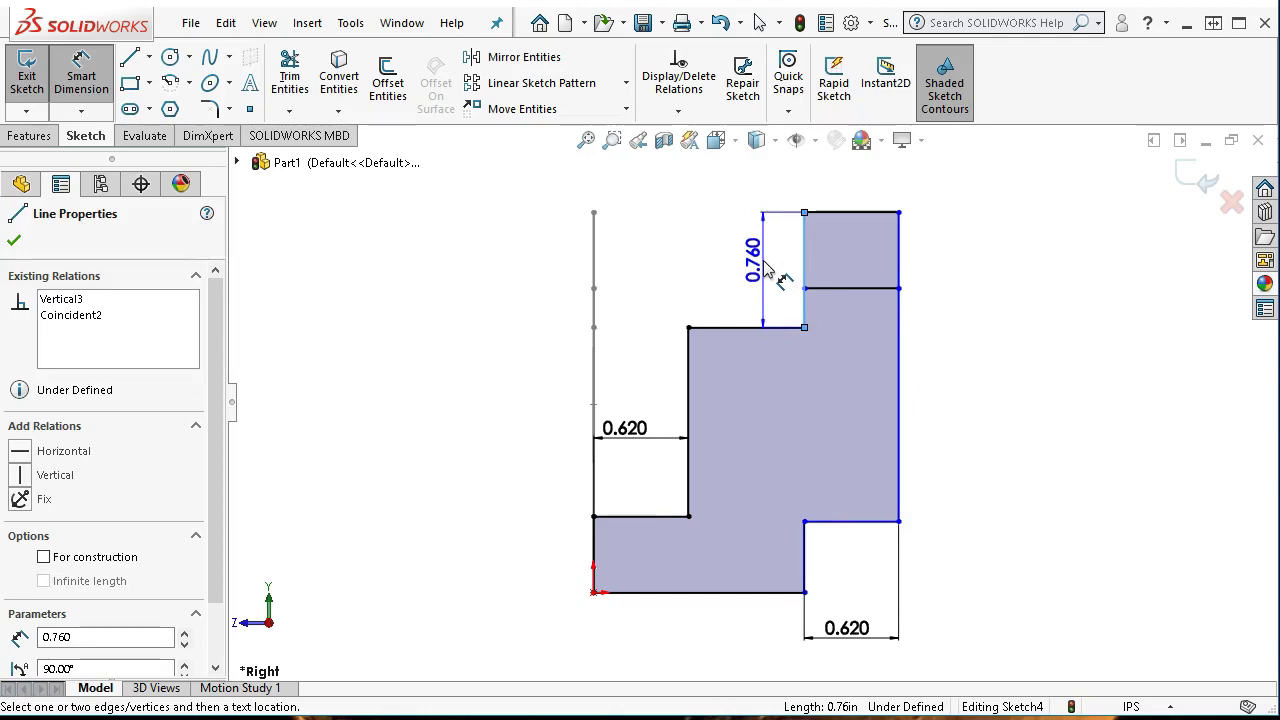
pyautogui.press('Escape')
pyautogui.click(745, 256)
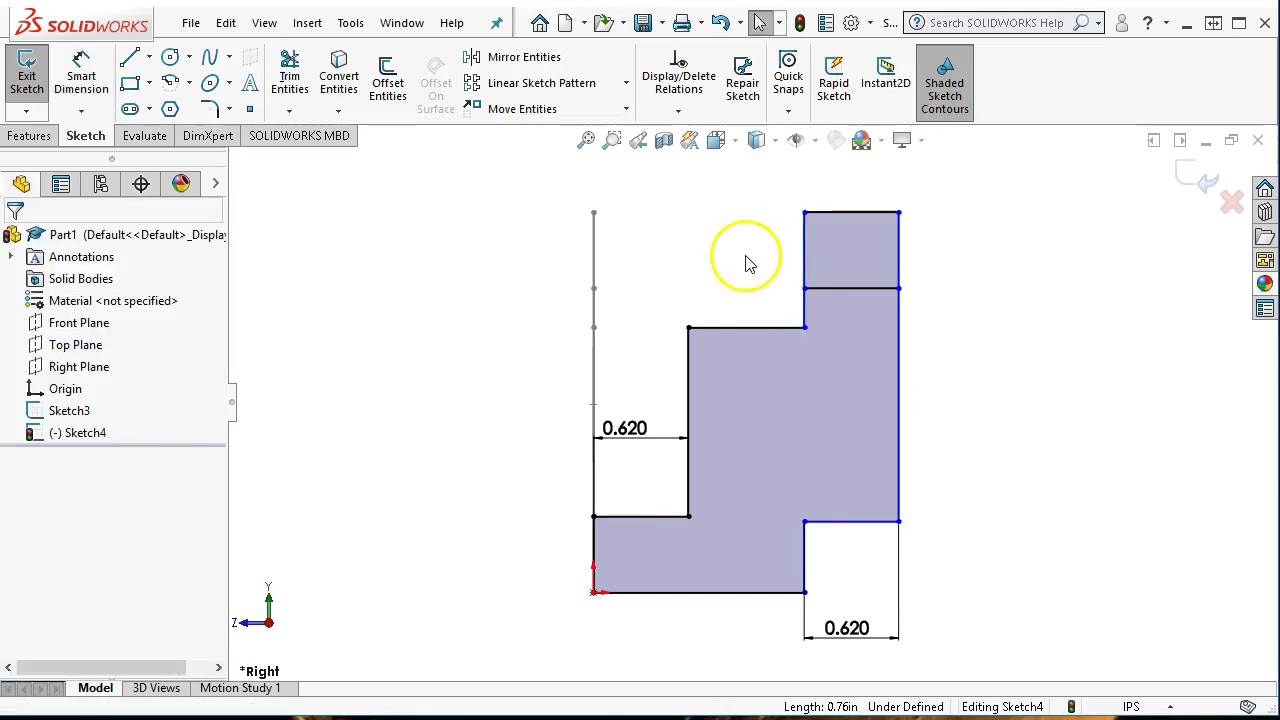
pyautogui.click(571, 243)
# - Dimension the side profile's overall depth between its front and rear vertical lines and set it to 2 in
pyautogui.click(81, 70)
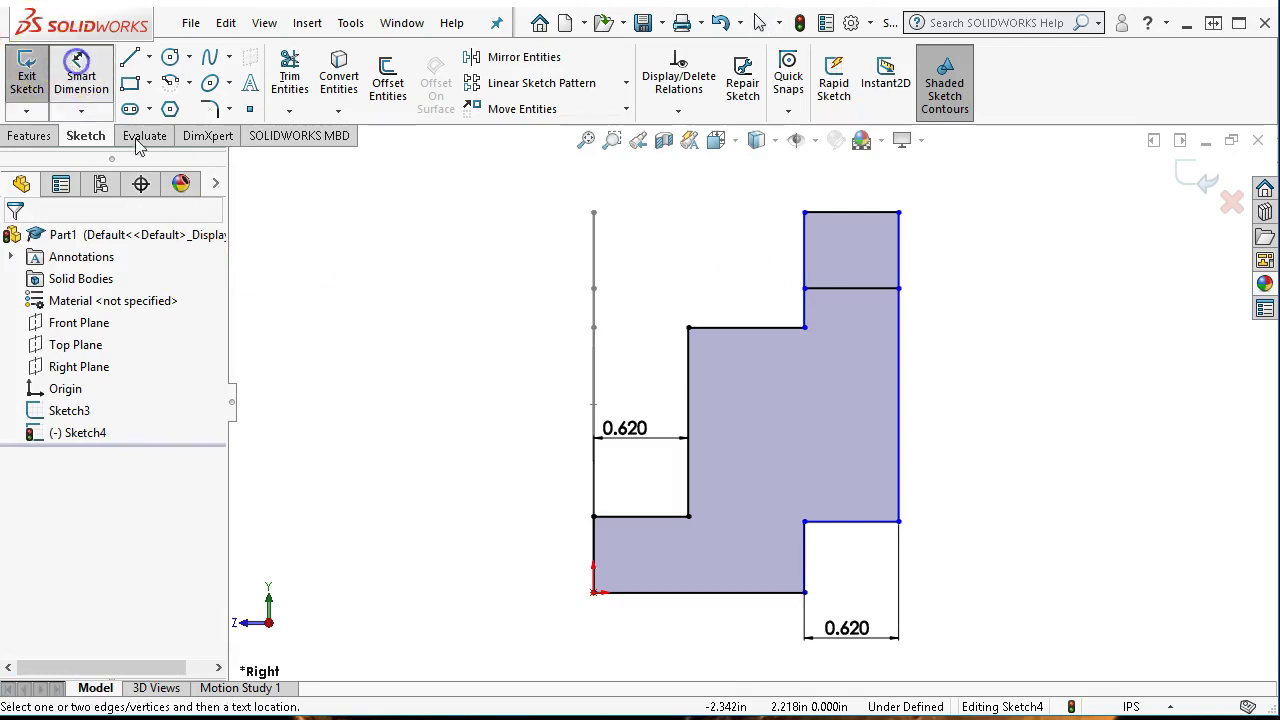
pyautogui.click(594, 540)
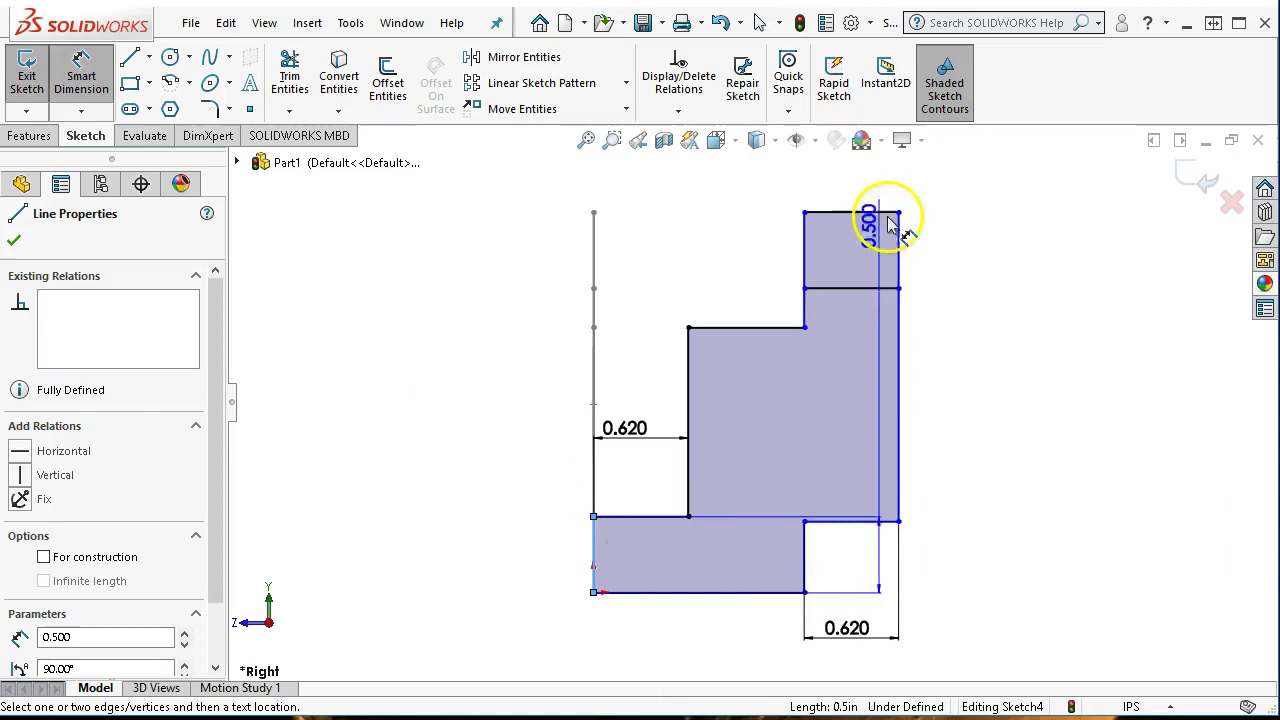
pyautogui.click(900, 252)
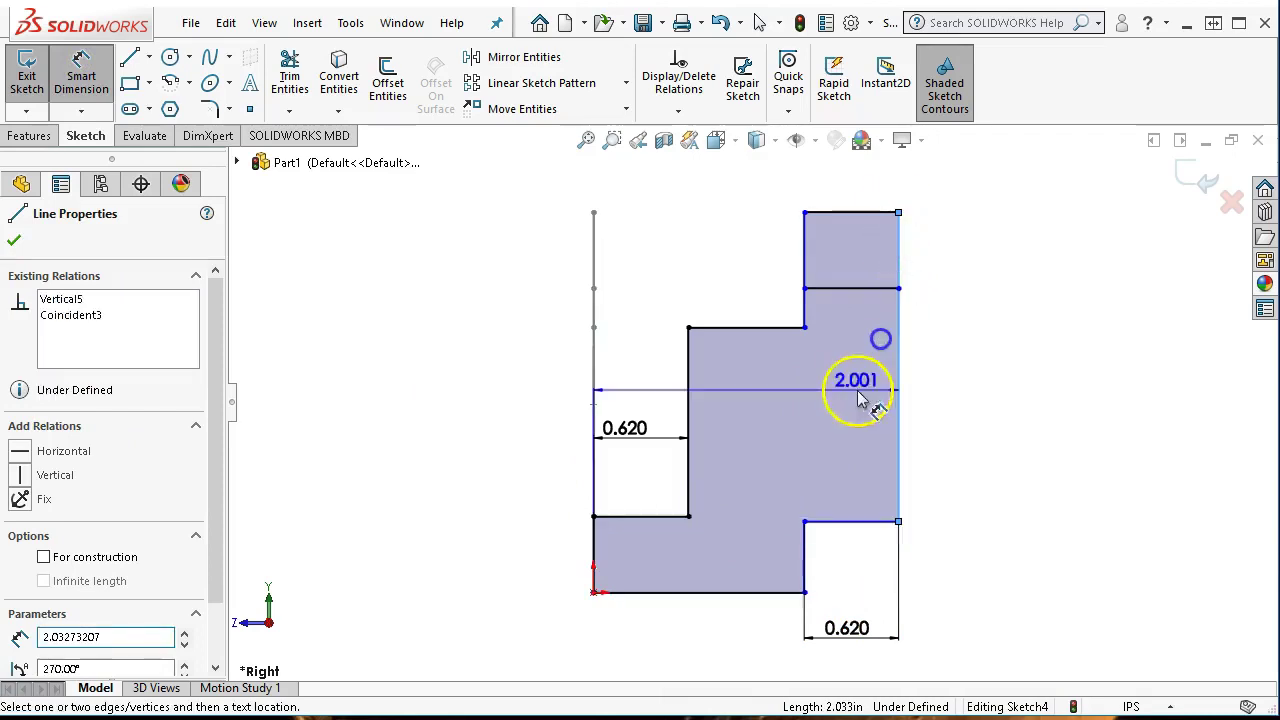
pyautogui.click(757, 655)
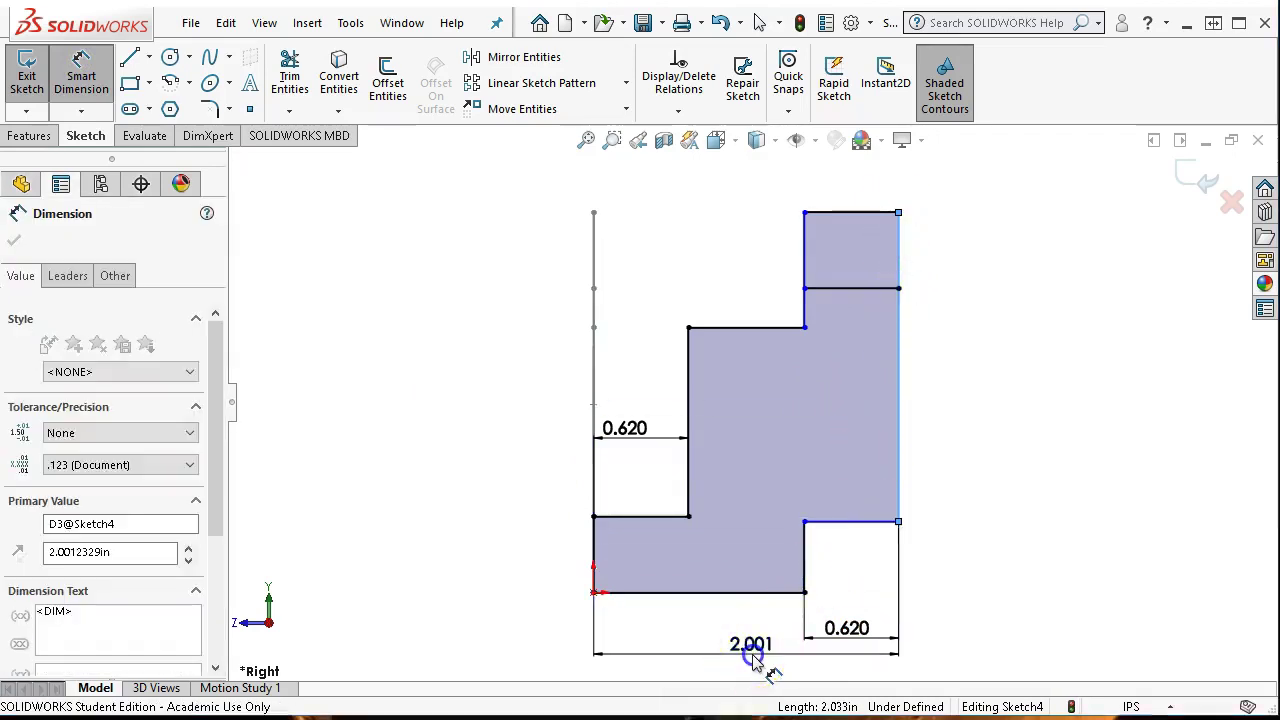
pyautogui.write('2.')
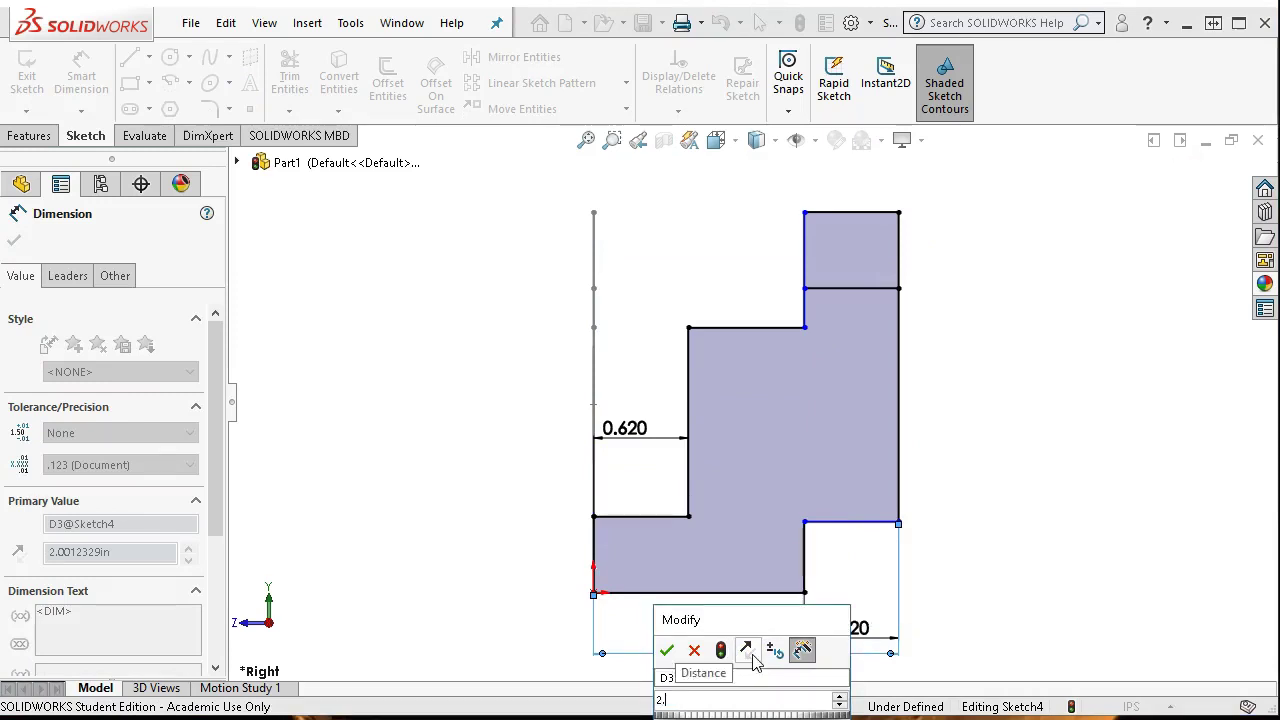
pyautogui.press('Return')
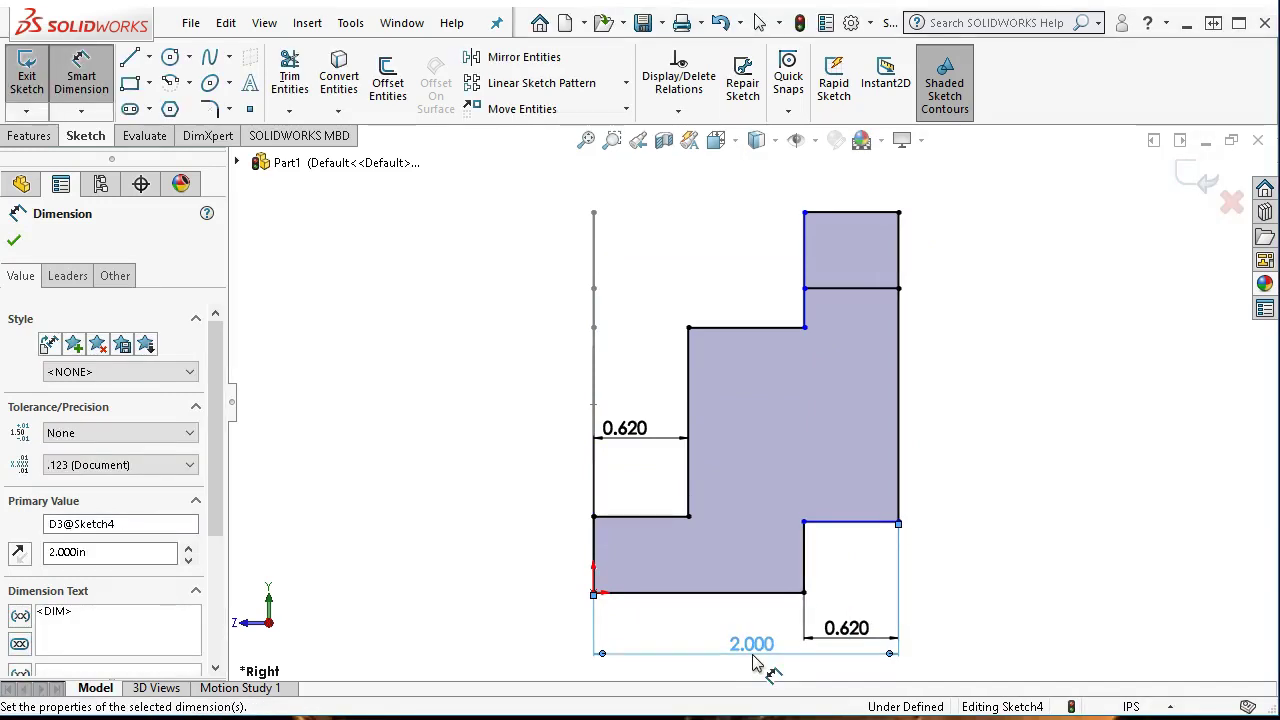
# - Add a horizontal dimension to the side profile's top line and place it above the profile
pyautogui.click(903, 368)
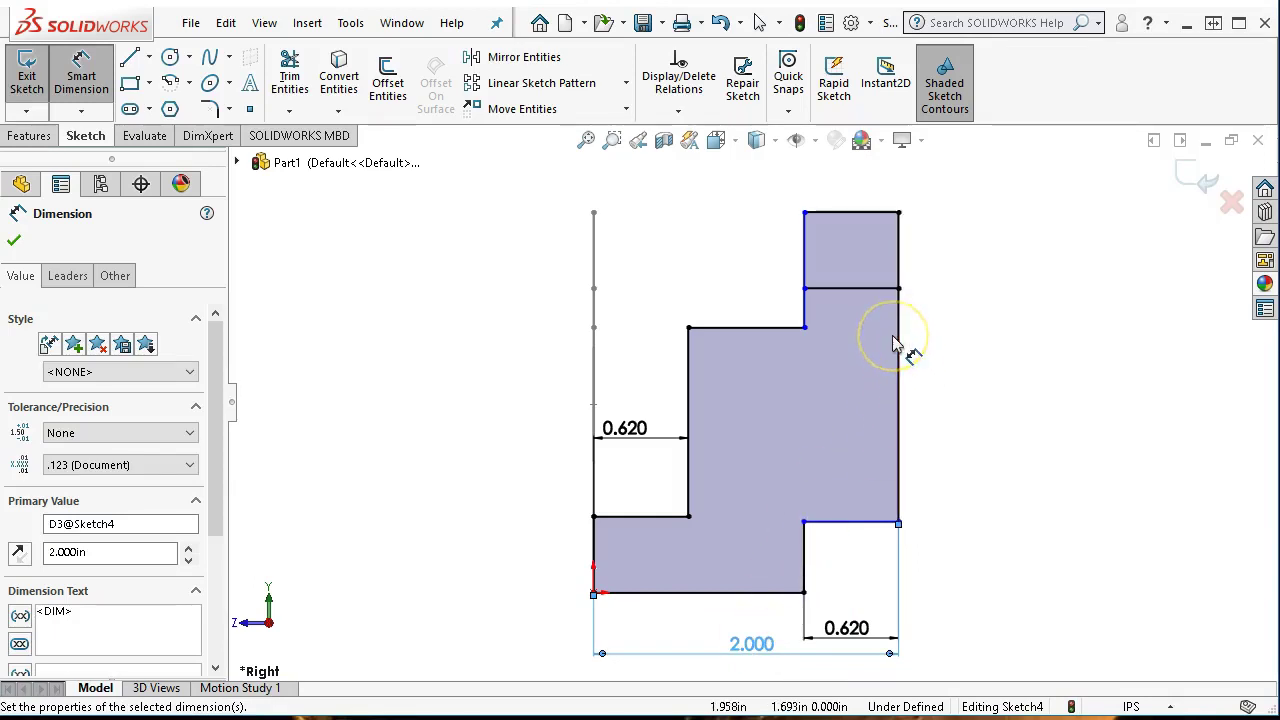
pyautogui.click(855, 211)
pyautogui.click(866, 193)
pyautogui.click(853, 172)
pyautogui.write('.620.6187671in')
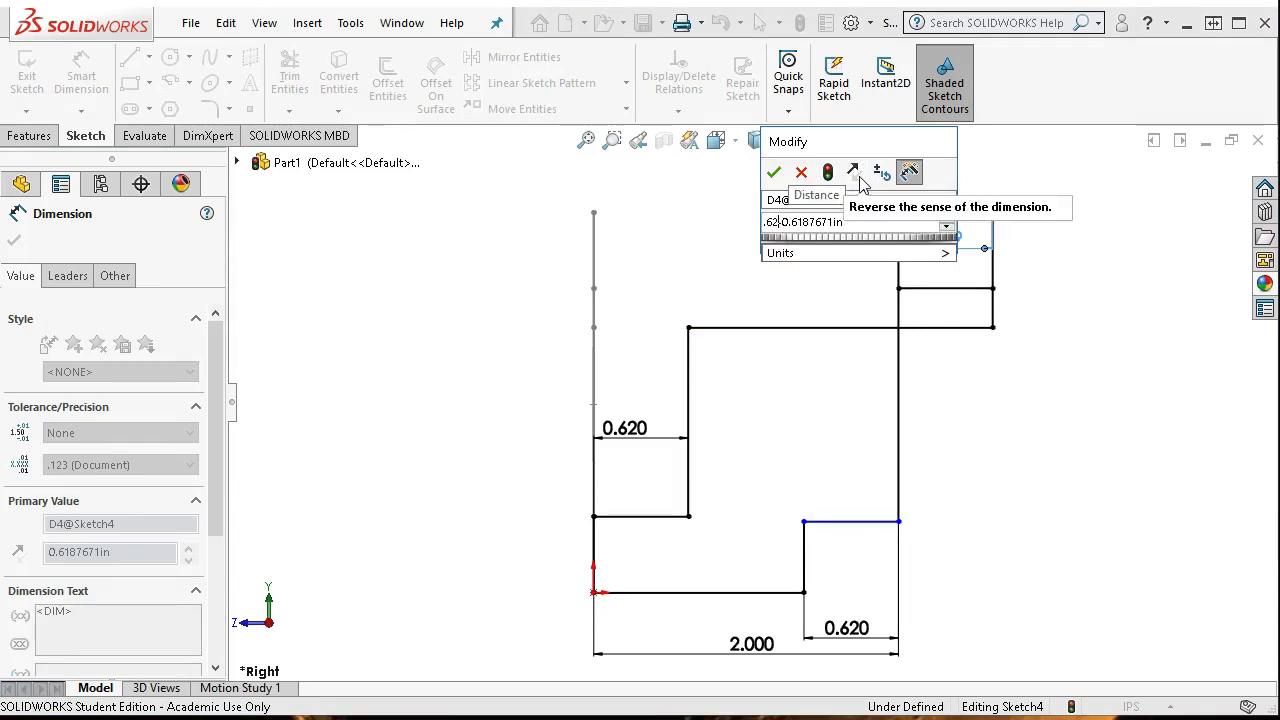
pyautogui.press('Return')
pyautogui.click(1055, 345)
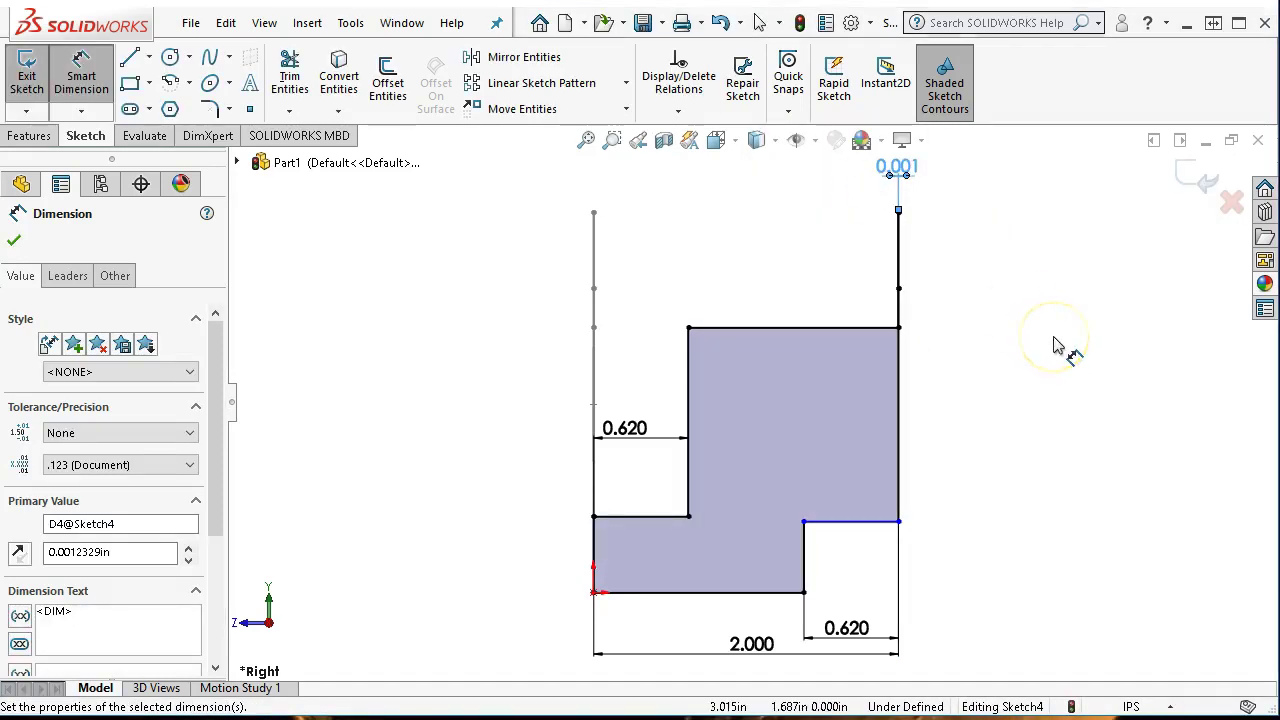
pyautogui.hotkey('ctrl', 'z')
# - Set the dimension of the side profile's top line to 0.62 in and leave the dimension command
pyautogui.doubleClick(858, 172)
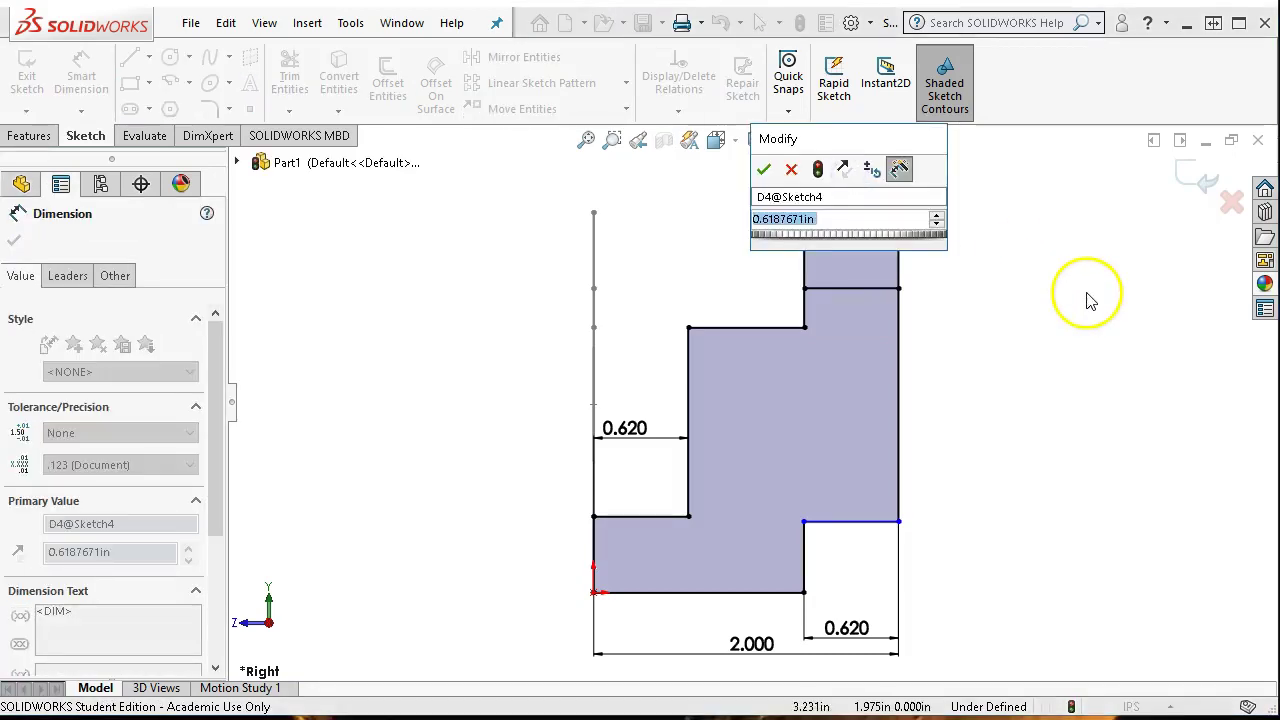
pyautogui.write('.62')
pyautogui.press('Return')
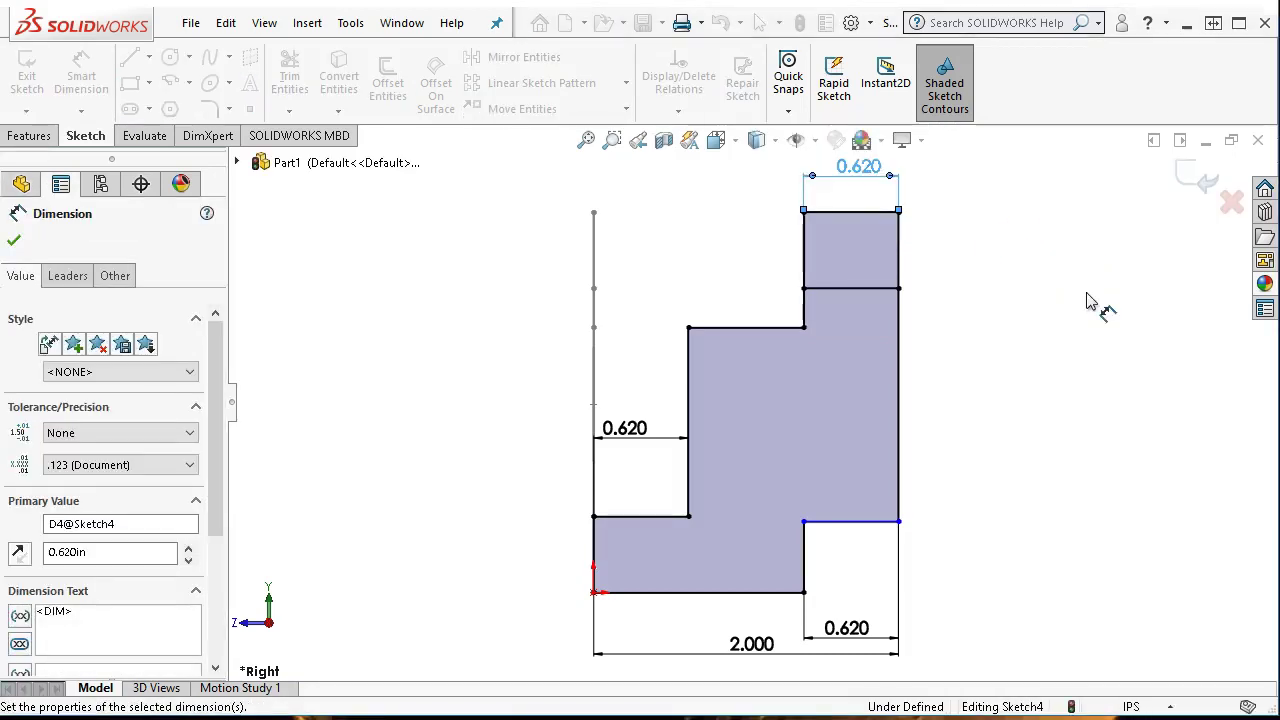
pyautogui.click(960, 340)
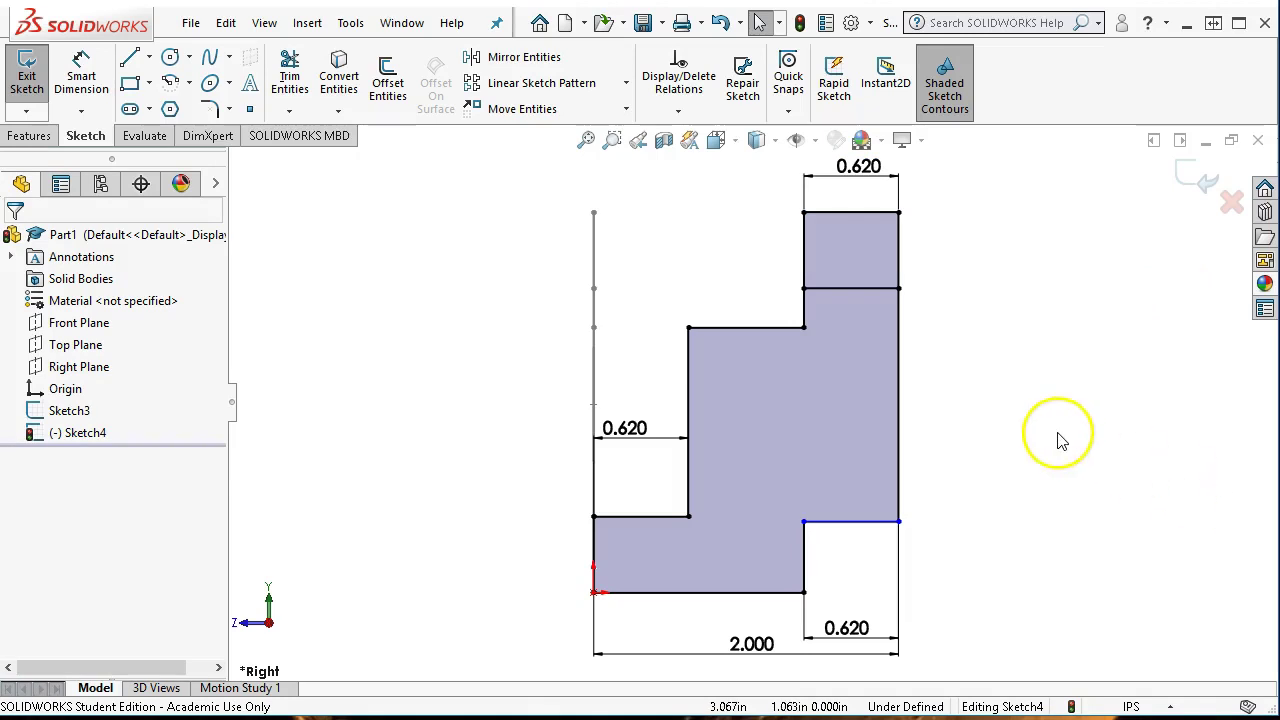
# - Make the lower rear notch's horizontal line collinear with the side profile's front ledge line
pyautogui.click(840, 522)
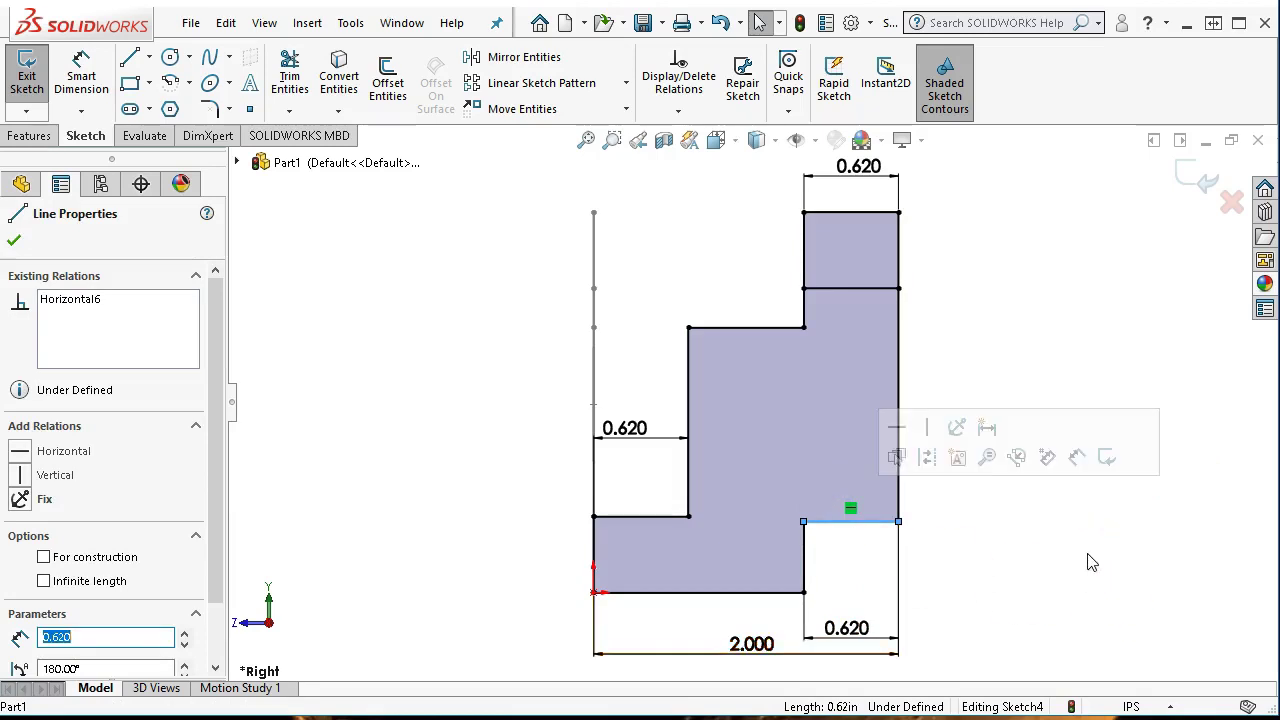
pyautogui.keyDown('ctrl'); pyautogui.click(656, 519); pyautogui.keyUp('ctrl')
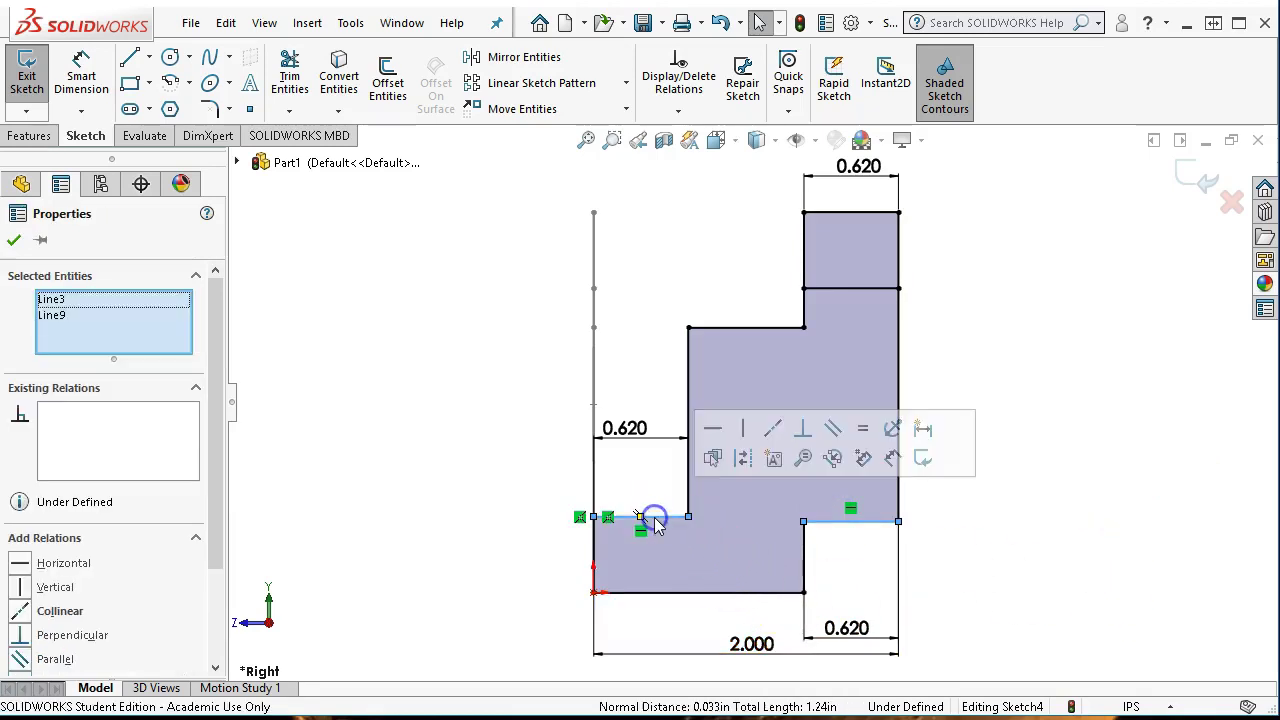
pyautogui.click(773, 427)
pyautogui.click(423, 326)
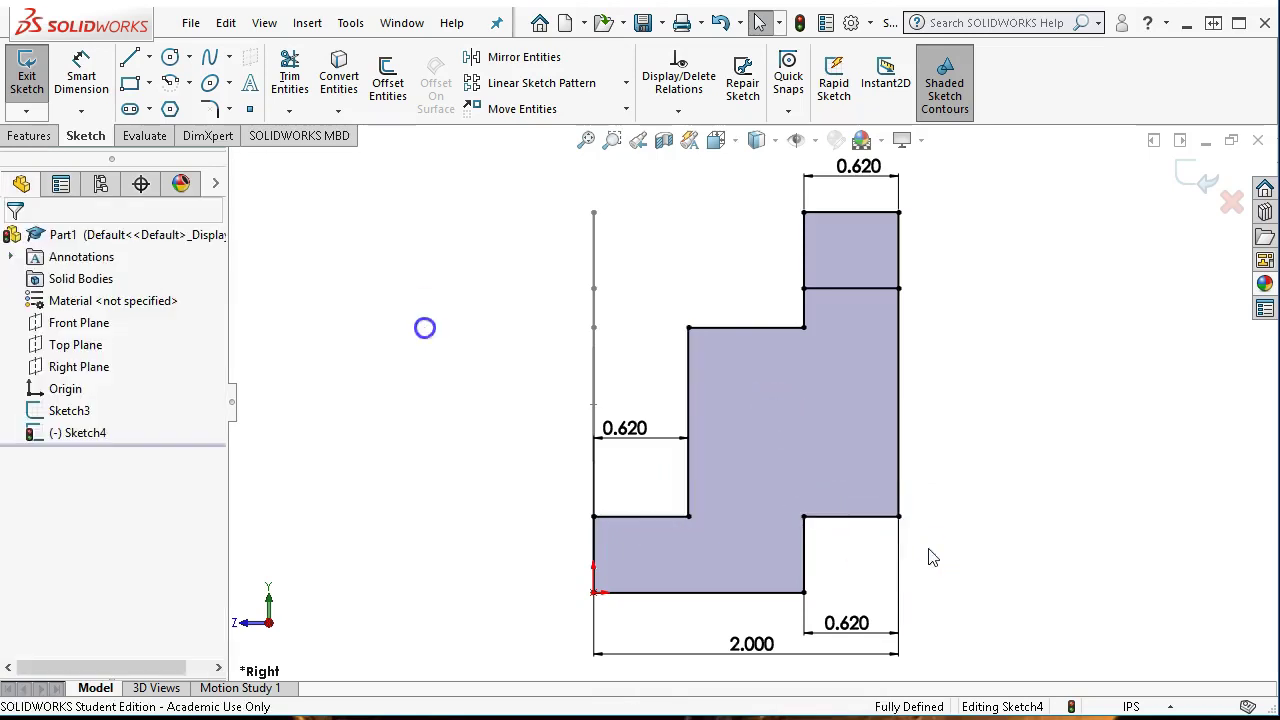
pyautogui.click(805, 520)
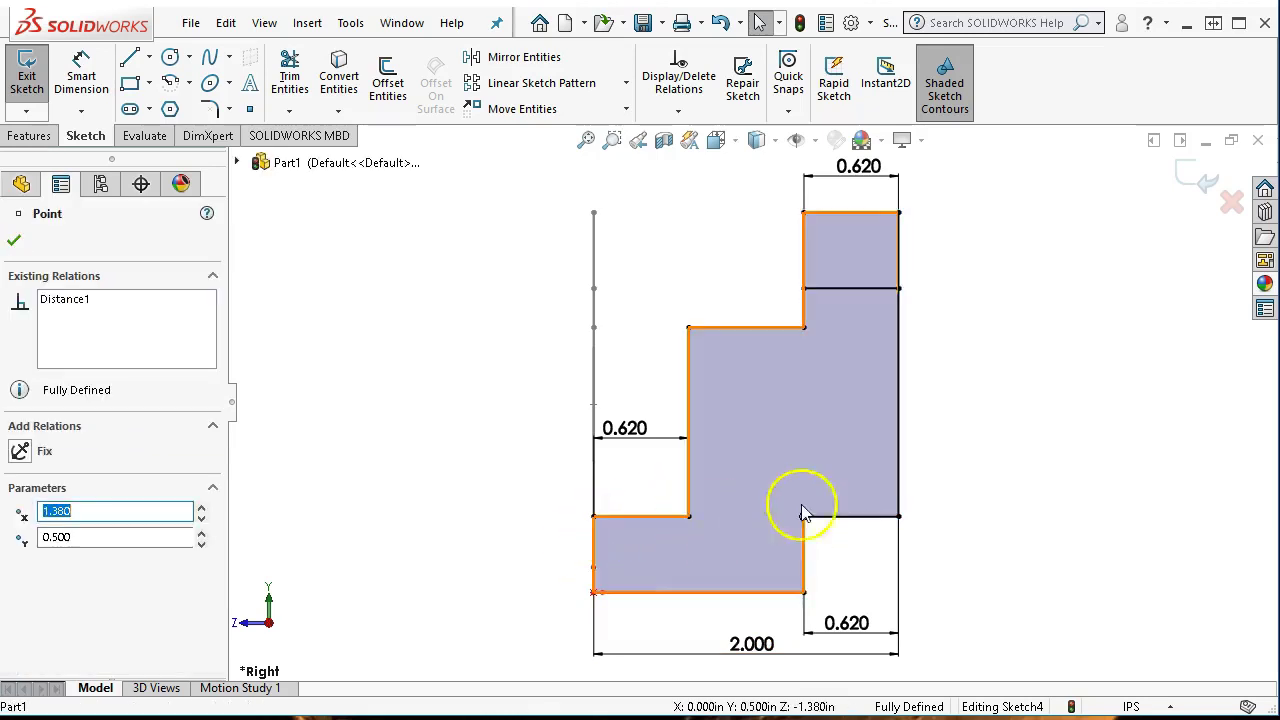
pyautogui.click(1001, 435)
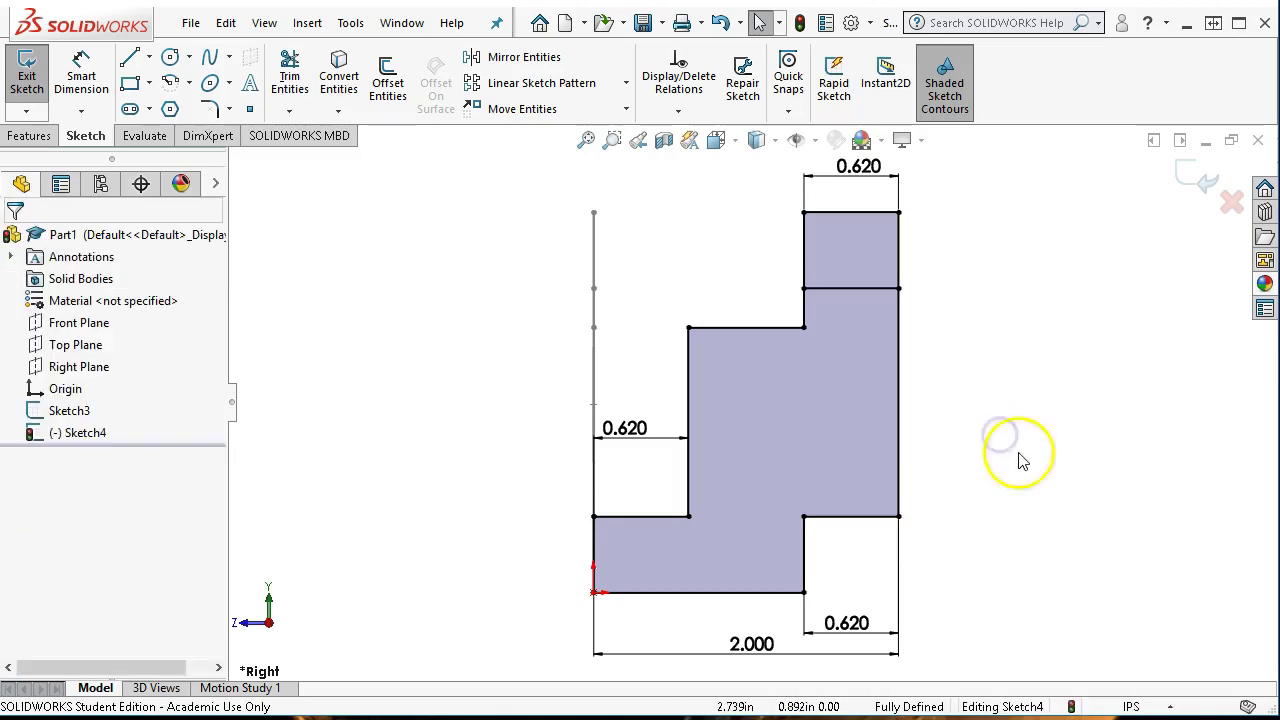
# - Exit the side profile sketch and show both sketches in the isometric view
pyautogui.moveTo(971, 454)
pyautogui.mouseDown()
pyautogui.moveTo(994, 457)
pyautogui.moveTo(1023, 531)
pyautogui.moveTo(1008, 548)
pyautogui.moveTo(1014, 529)
pyautogui.mouseUp()
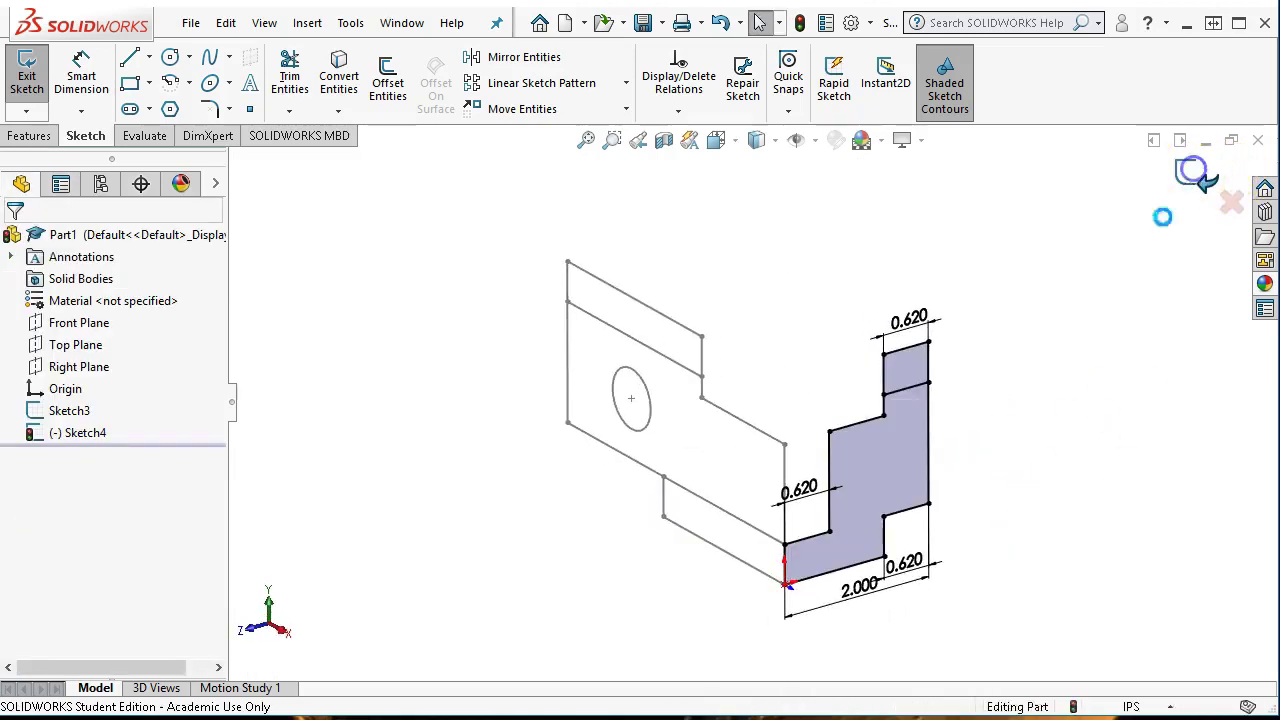
pyautogui.click(1071, 363)
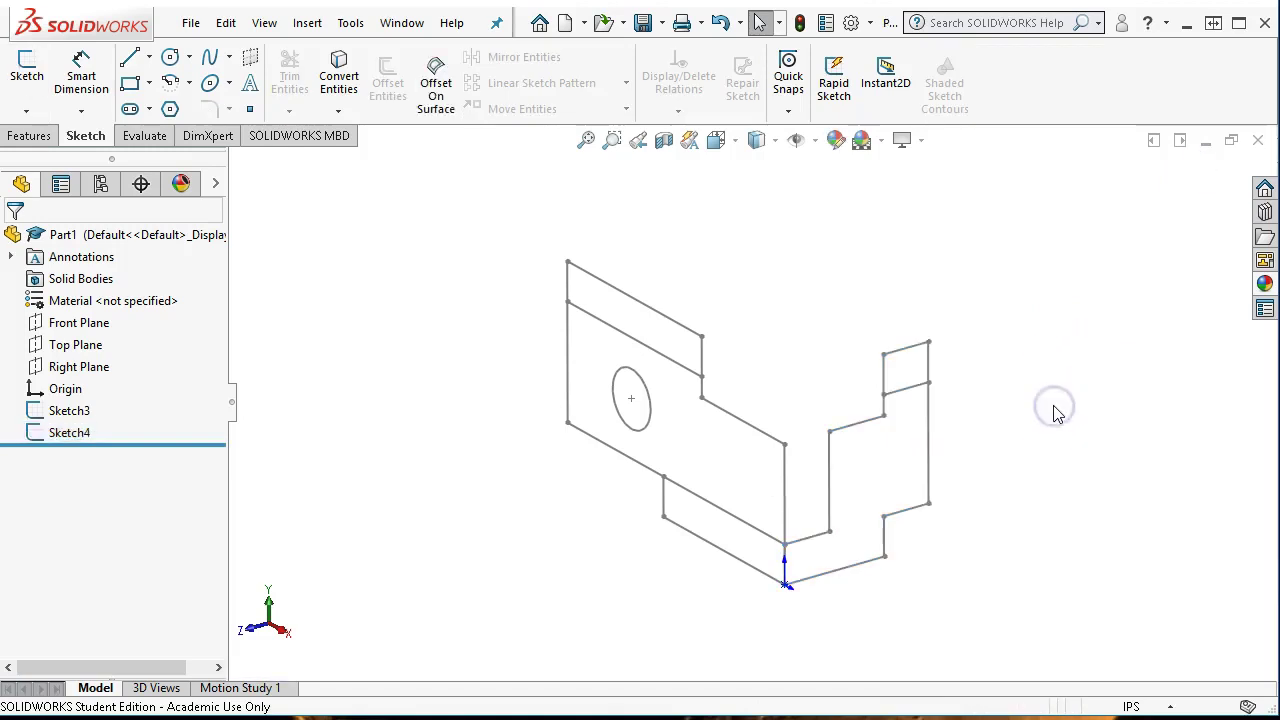
pyautogui.hotkey('ctrl', '7')
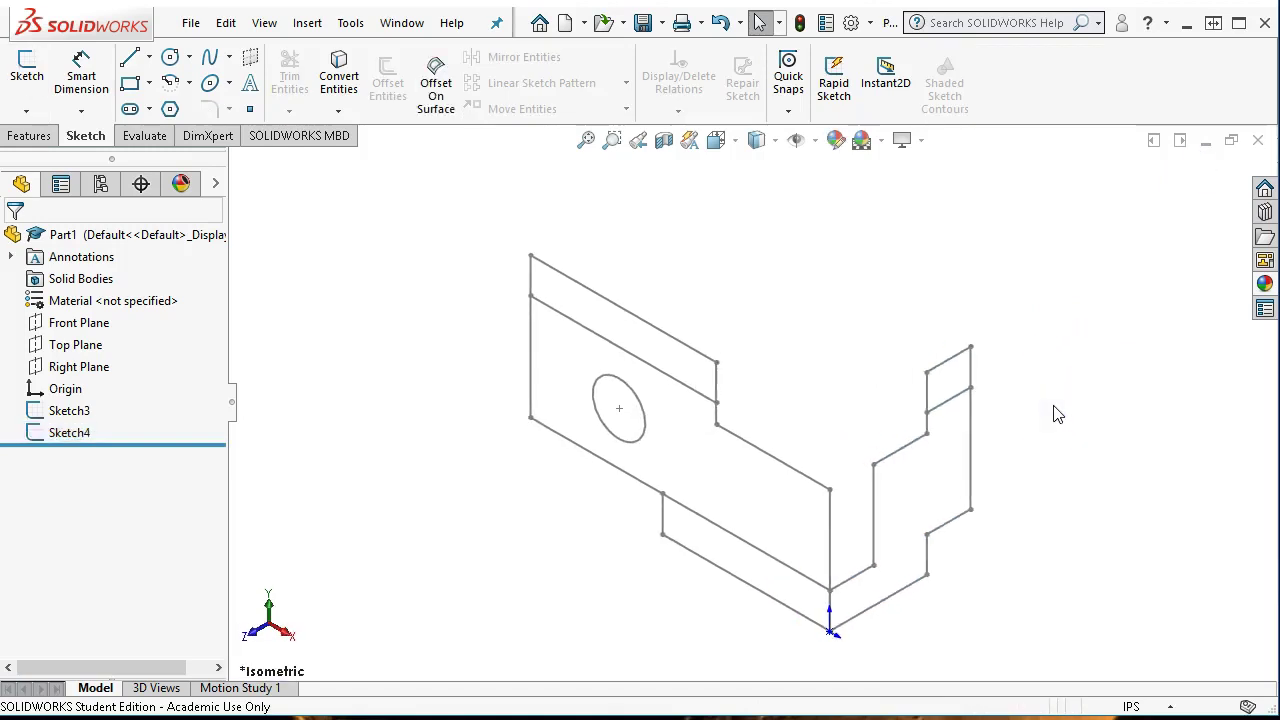
pyautogui.click(646, 357)
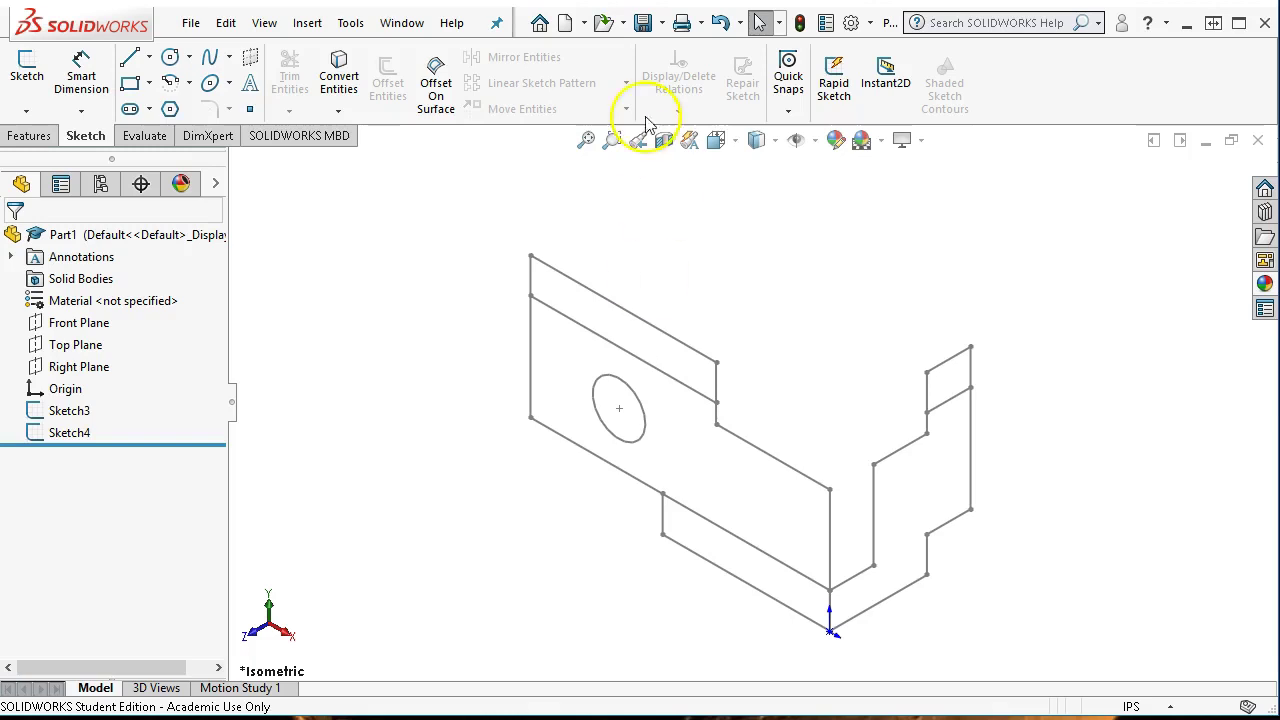
# - Start saving the part and create a folder named "2018F SW assignents" in OneDrive
pyautogui.click(642, 20)
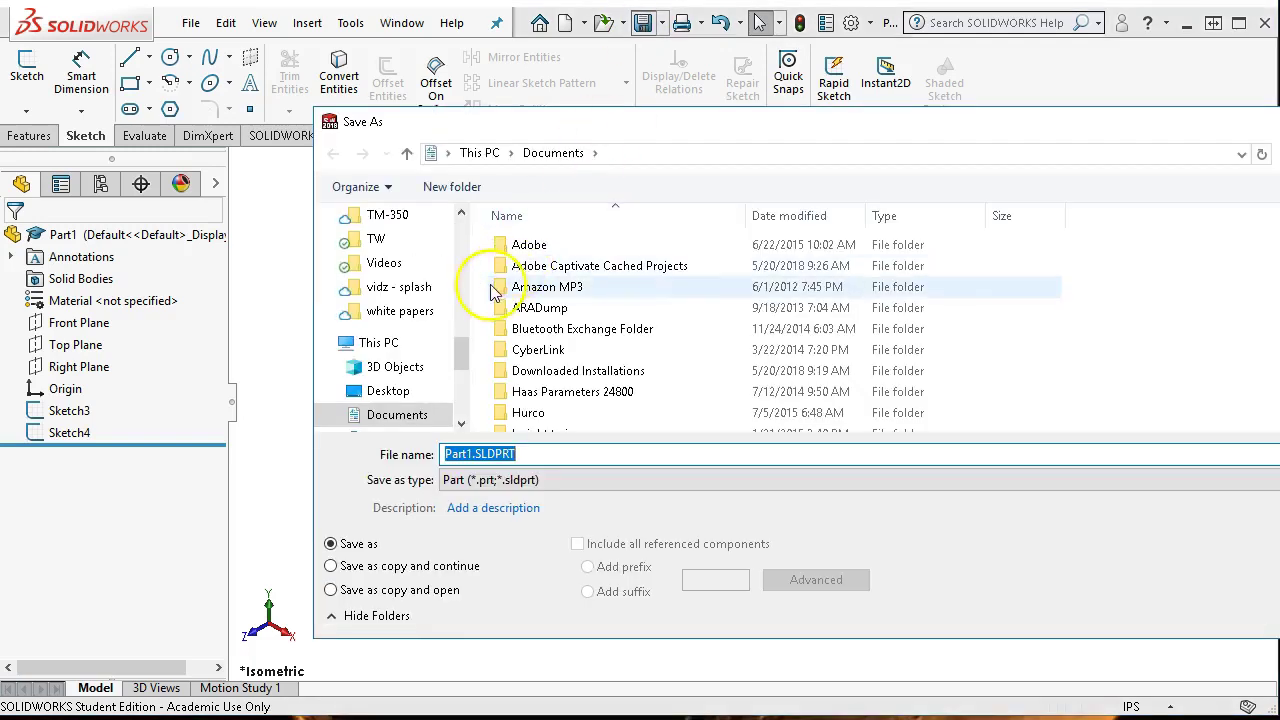
pyautogui.click(459, 347)
pyautogui.moveTo(459, 347); pyautogui.dragTo(476, 270)
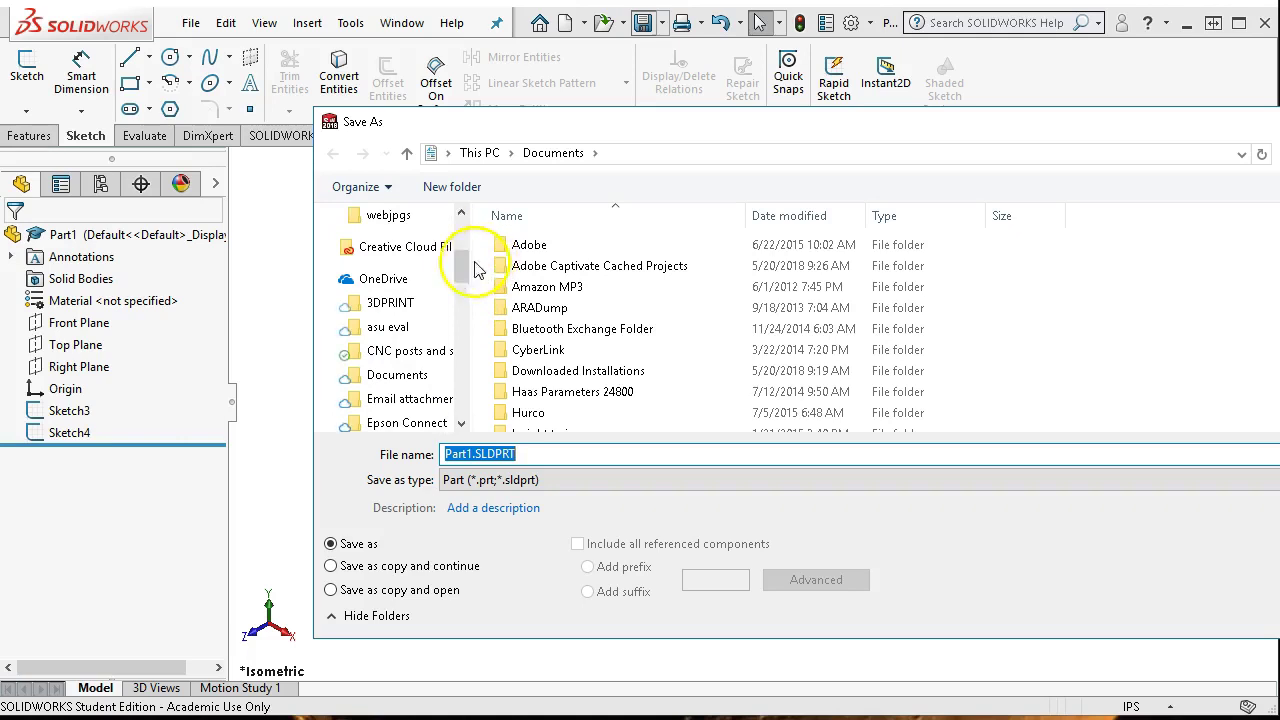
pyautogui.click(378, 279)
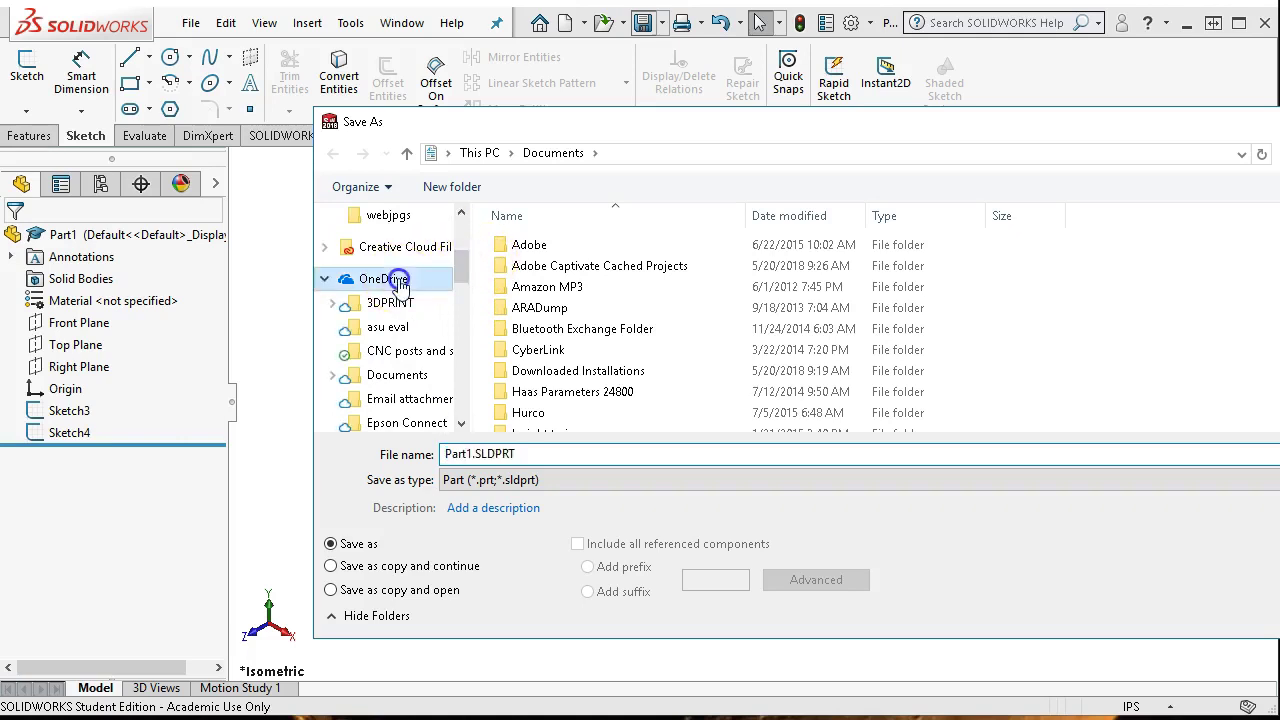
pyautogui.click(446, 189)
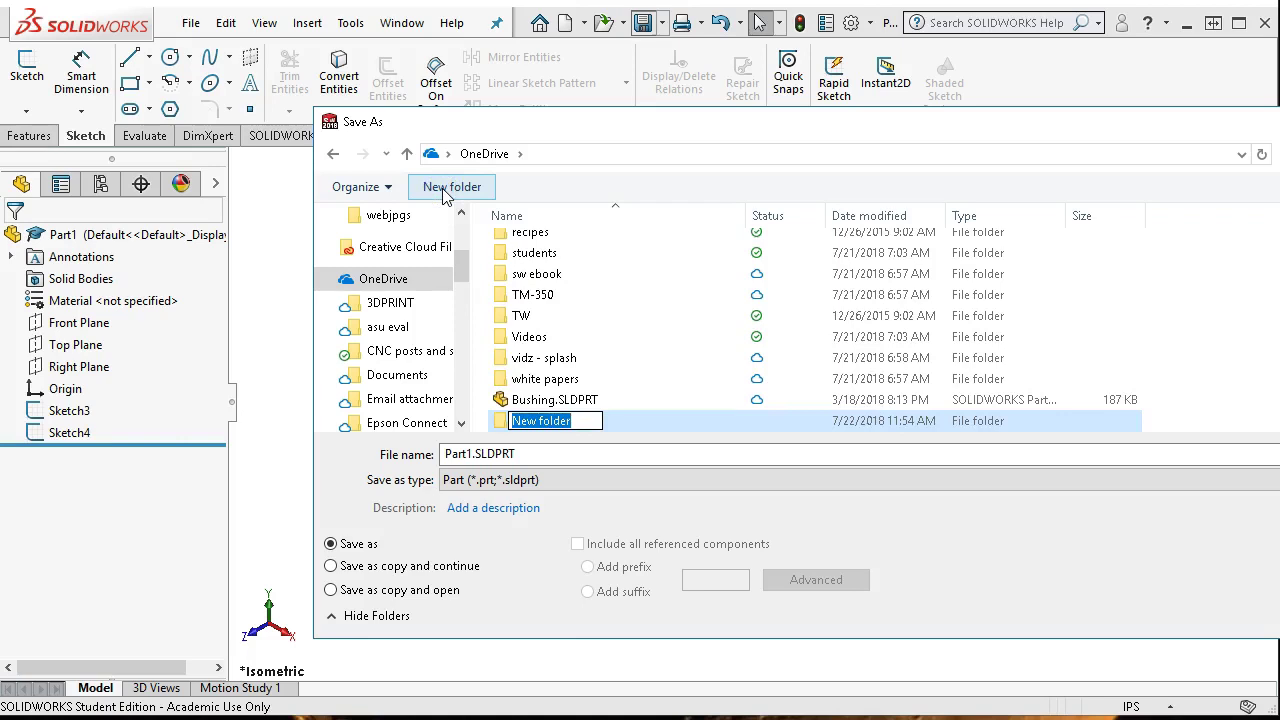
pyautogui.write('2018F SW')
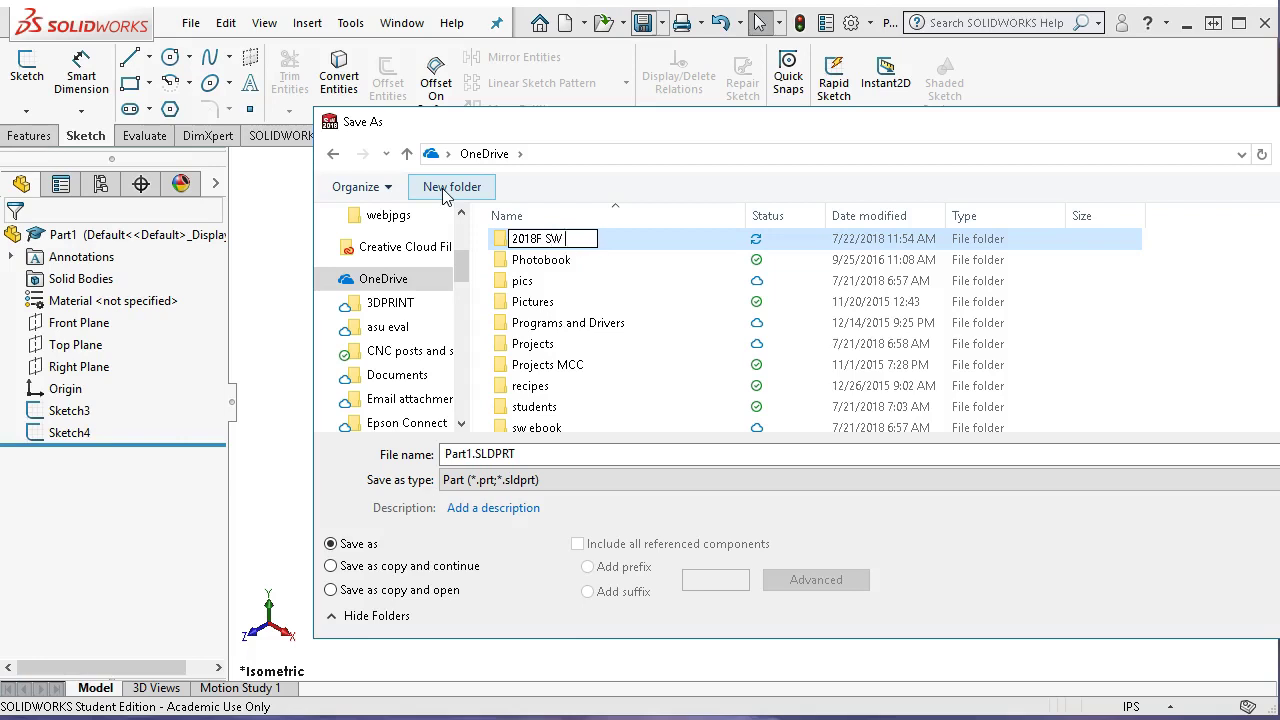
pyautogui.write('assignmne')
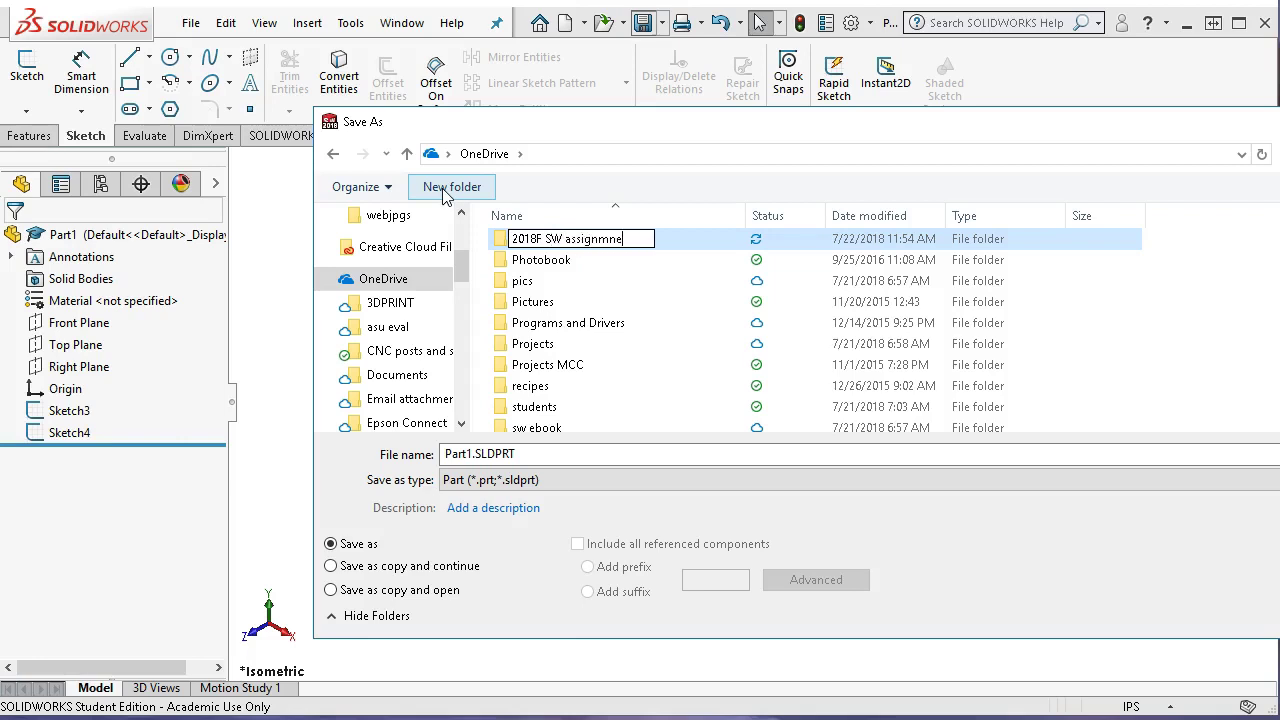
pyautogui.press('BackSpace')
pyautogui.press('BackSpace')
pyautogui.press('BackSpace')
pyautogui.write('ents')
pyautogui.press('Return')
# - Save the part as "Stop Block -JL" in the new 2018F SW assignents folder
pyautogui.click(525, 245)
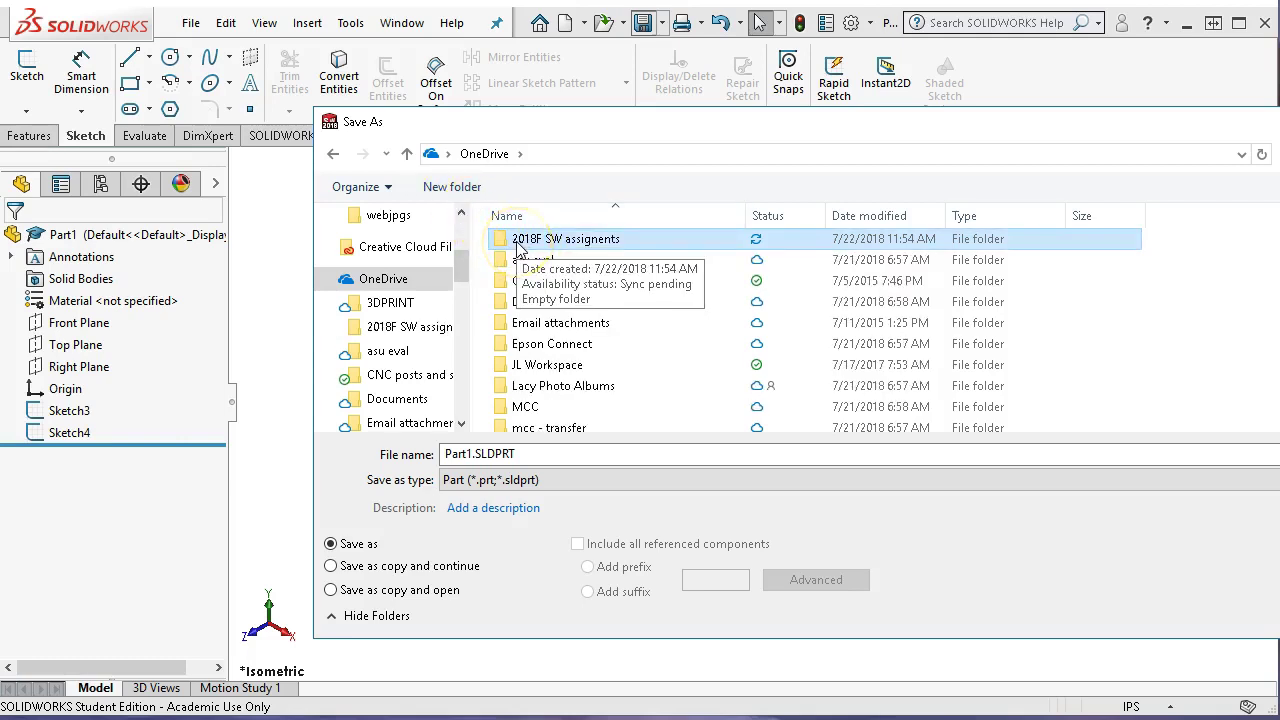
pyautogui.doubleClick(546, 245)
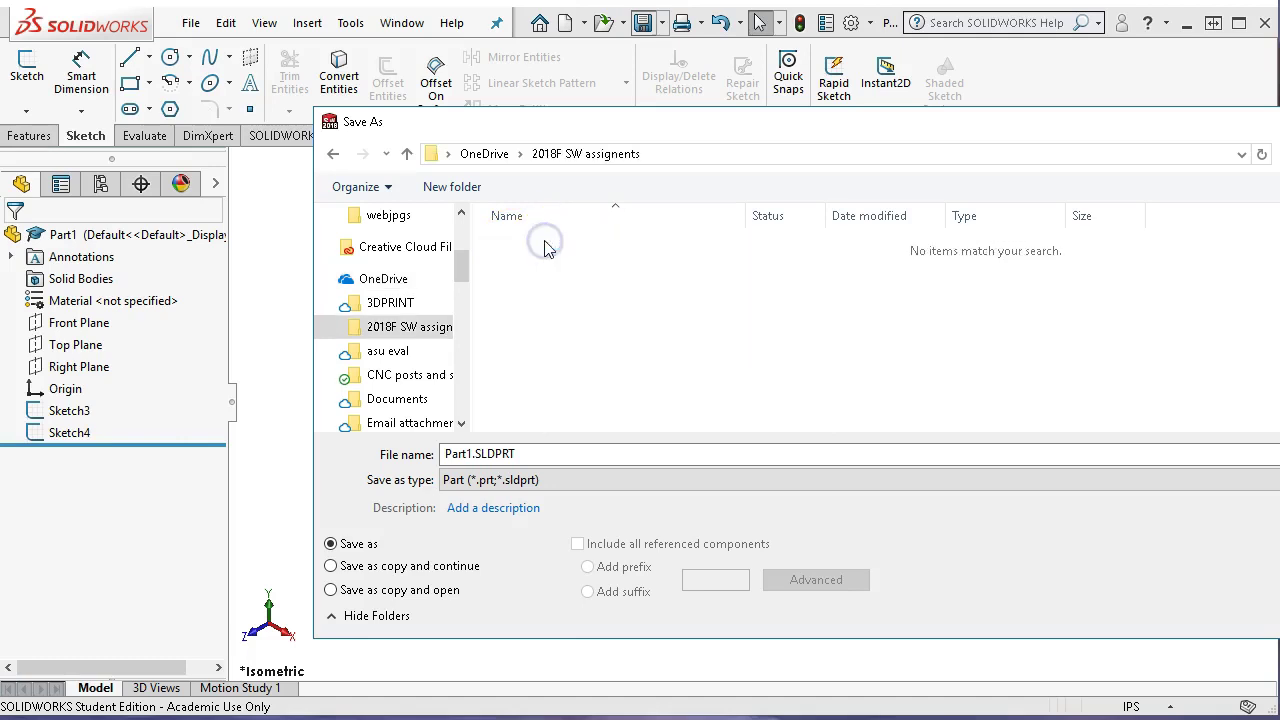
pyautogui.click(532, 452)
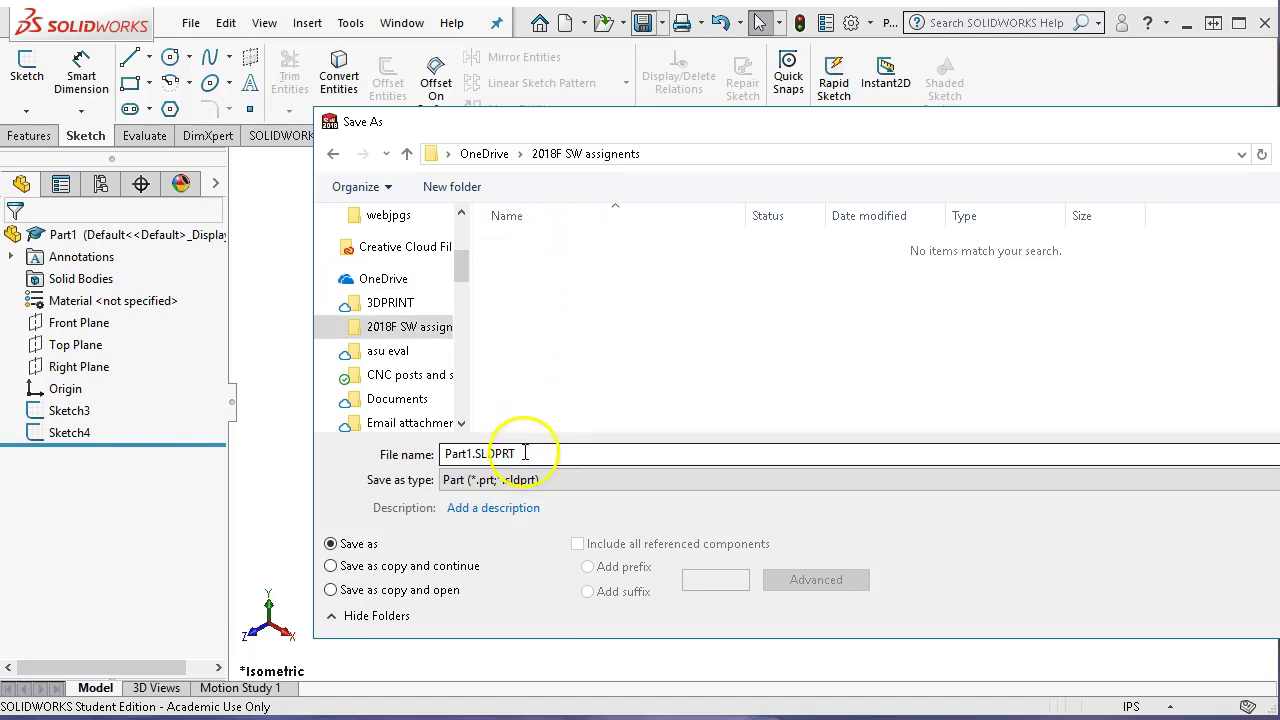
pyautogui.doubleClick(525, 453)
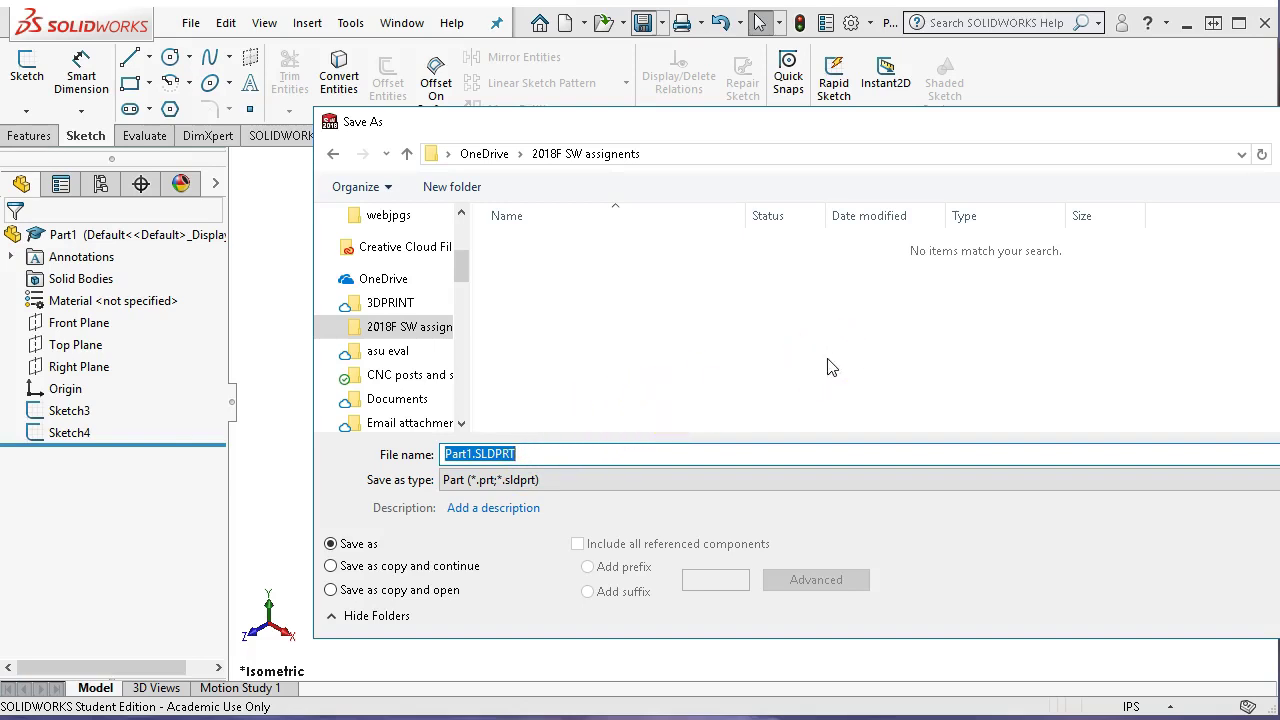
pyautogui.write('Stop Block -JL')
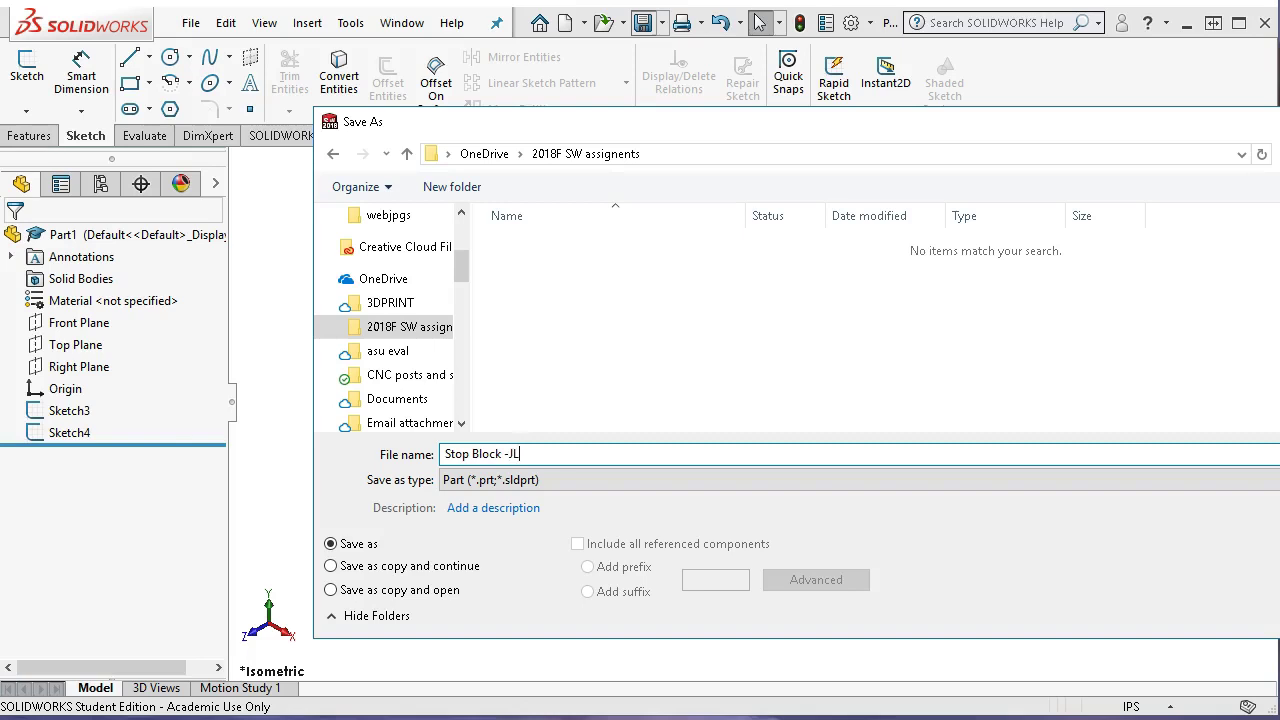
pyautogui.moveTo(1000, 123); pyautogui.dragTo(731, 103)
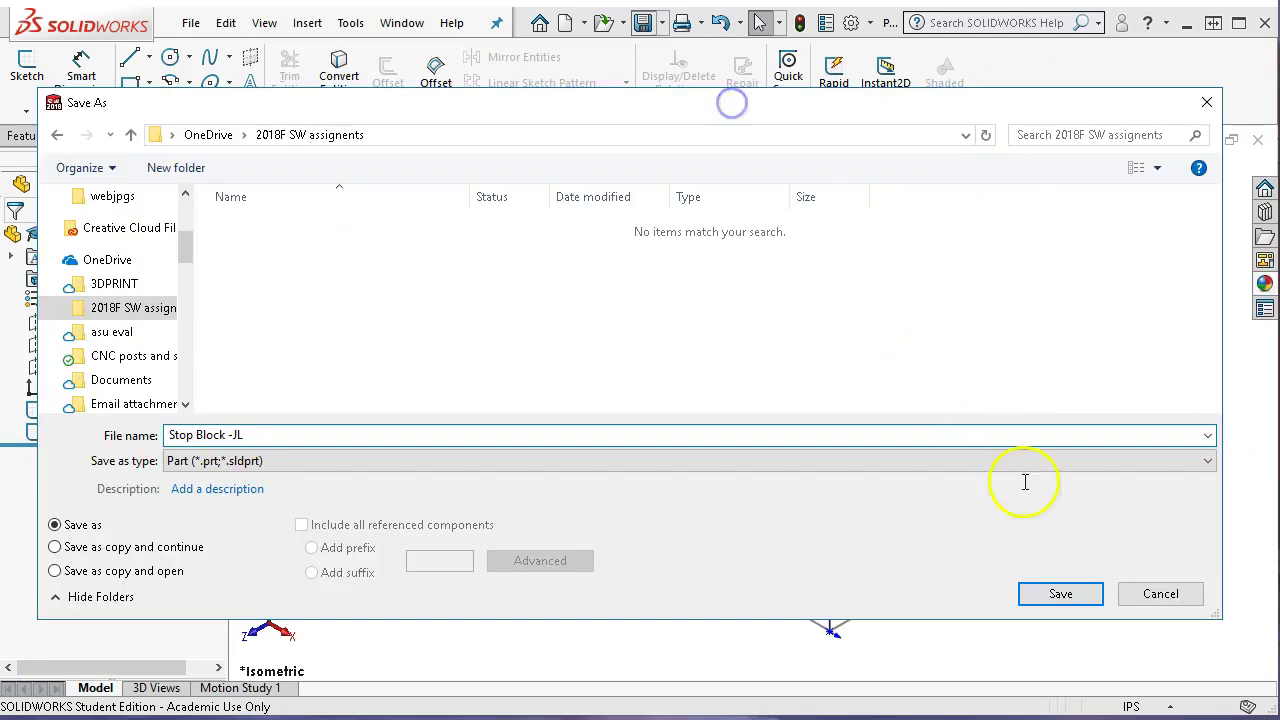
pyautogui.click(1058, 596)
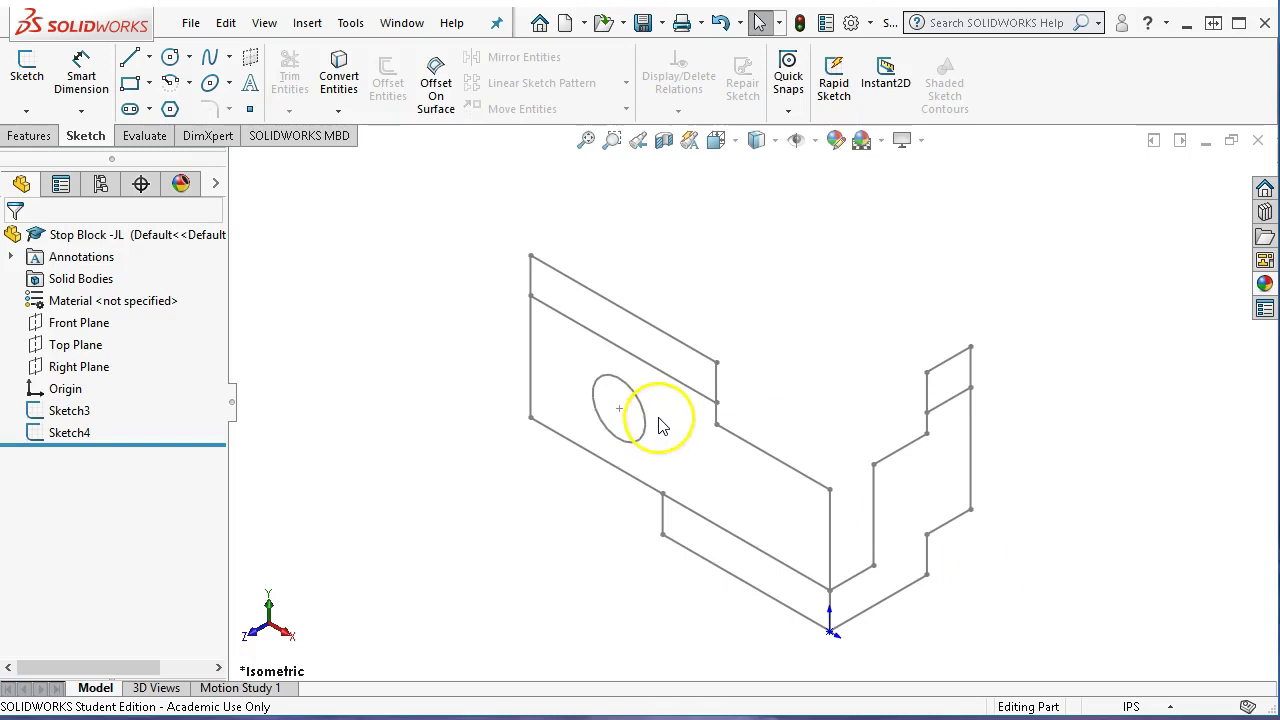
pyautogui.click(569, 435)
pyautogui.click(587, 427)
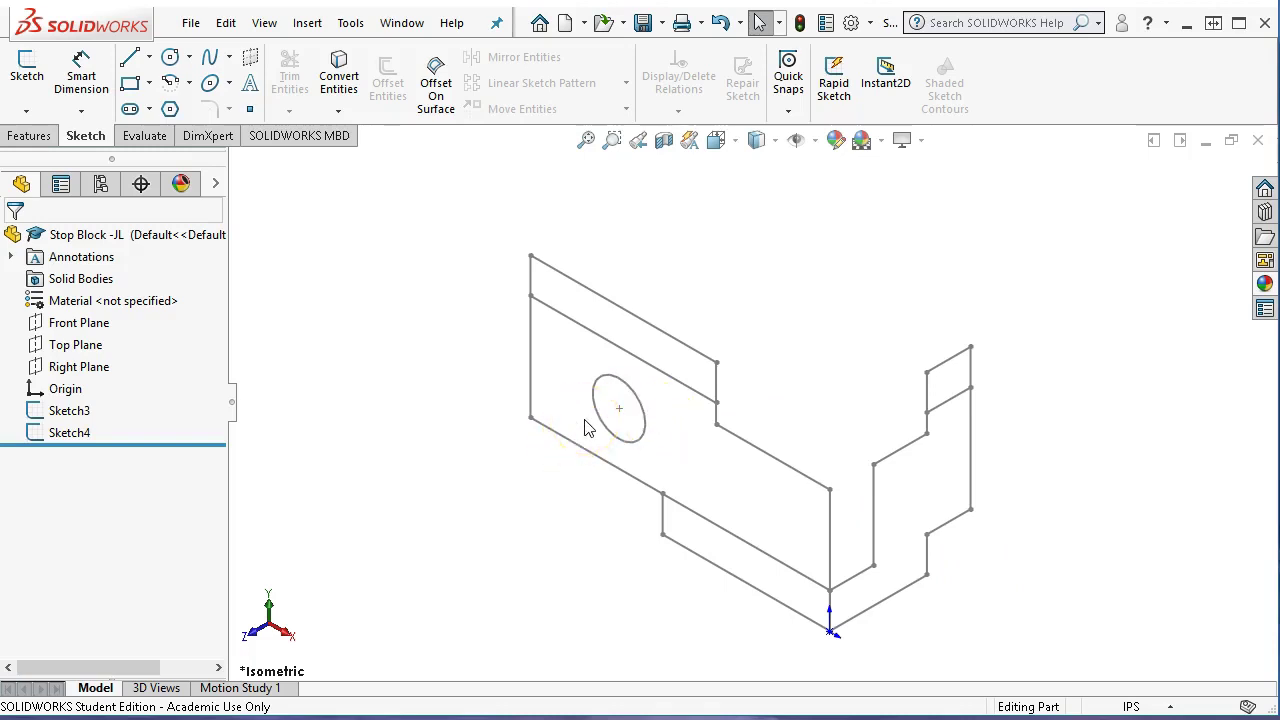